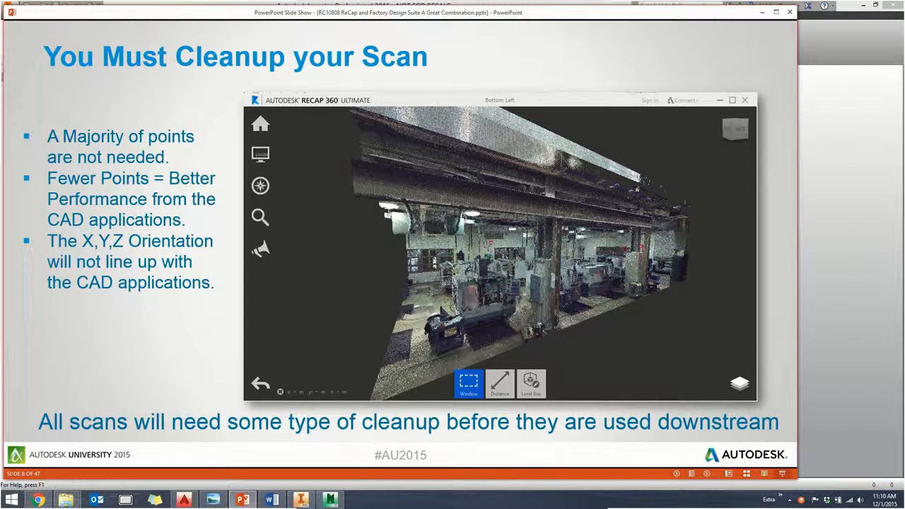
key("Right")
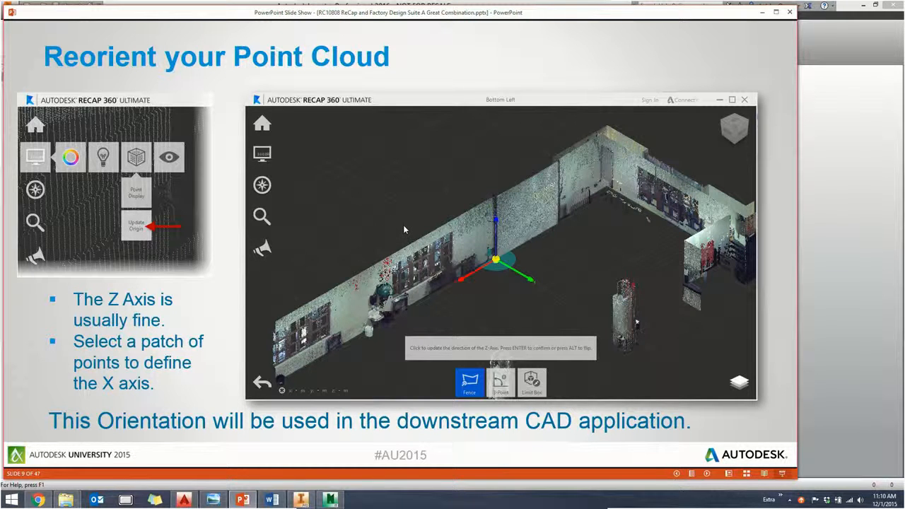
key("Right")
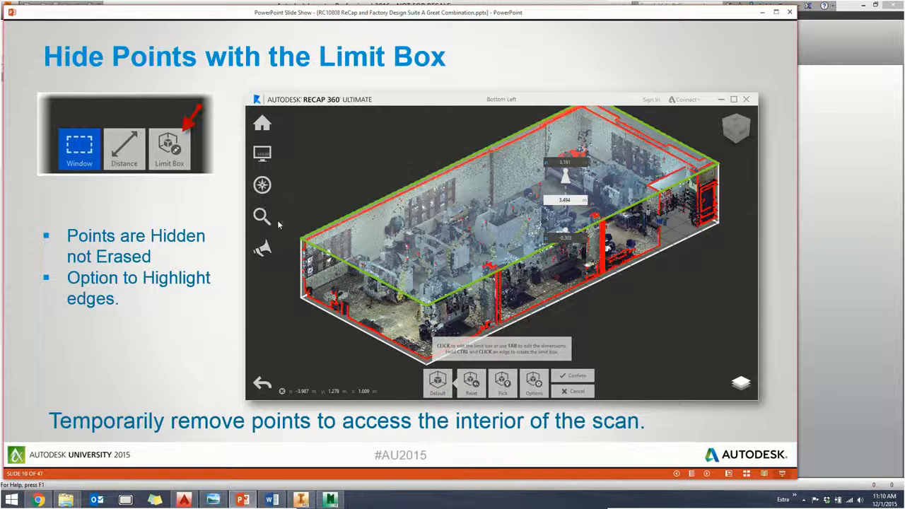
left_click(234, 225)
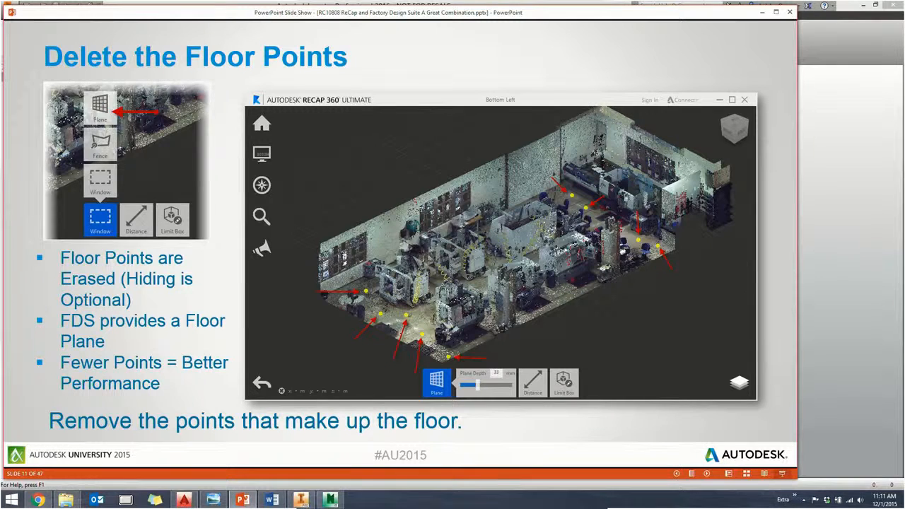
key("Right")
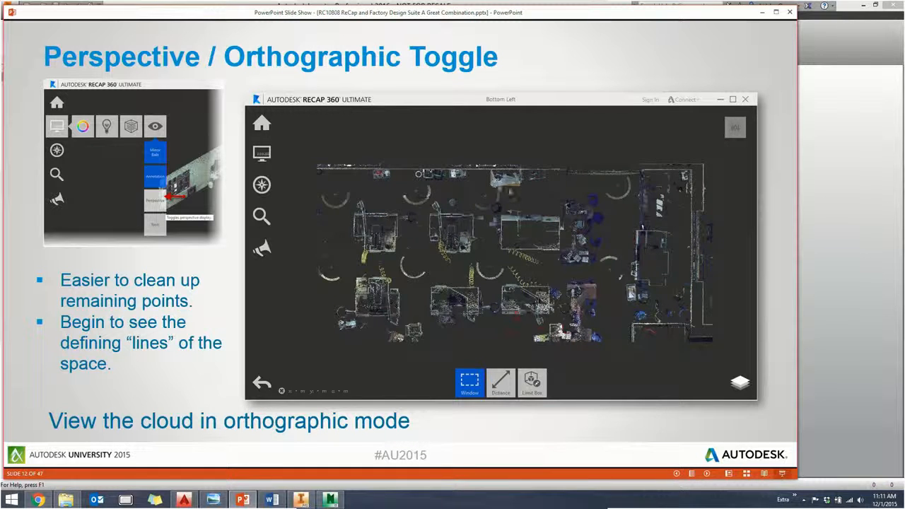
key("Right")
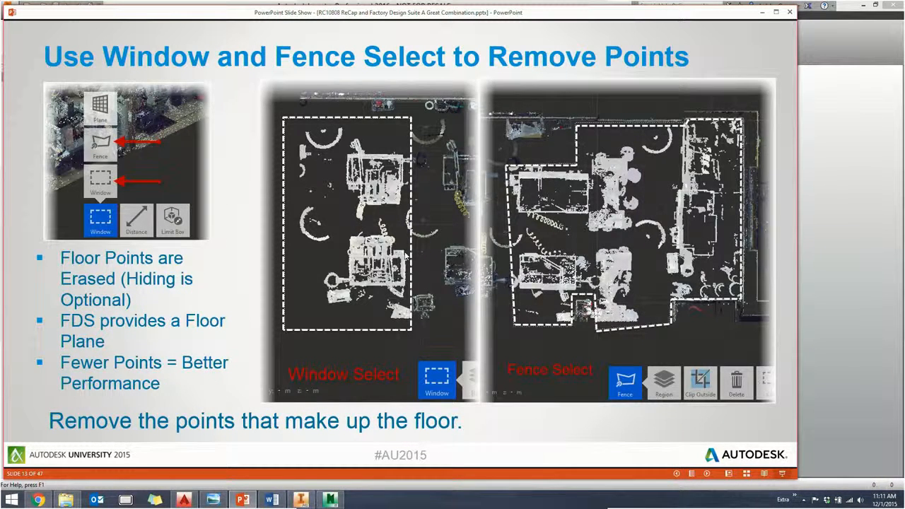
key("Right")
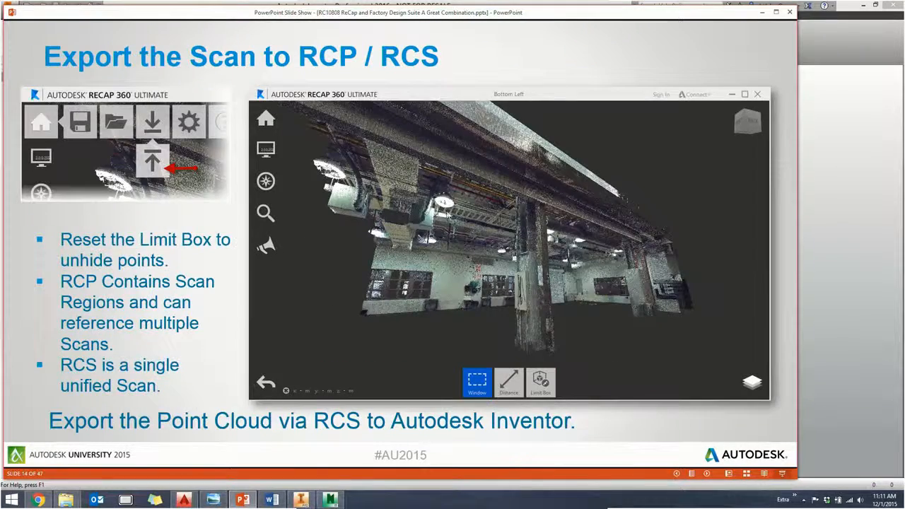
key("Left")
key("Right")
key("Right")
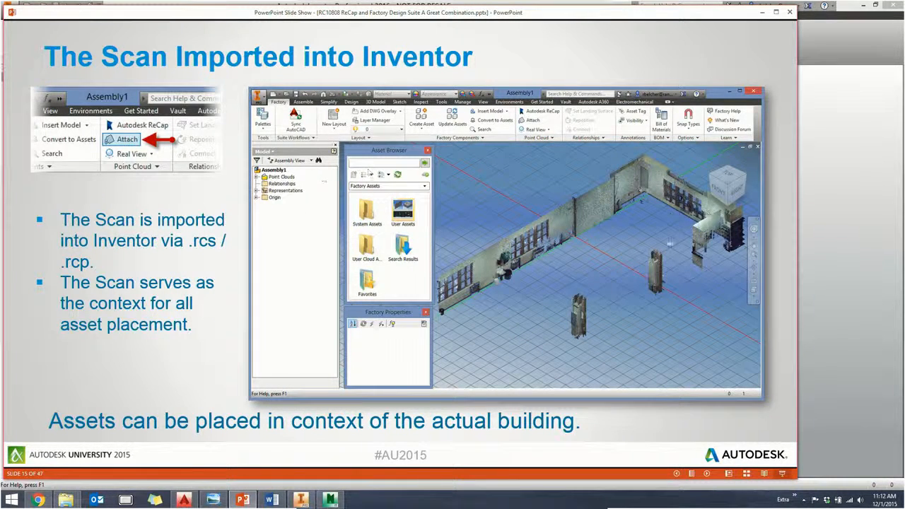
- Leave the slide show and launch Autodesk ReCap 360 Ultimate
key("alt+Tab")
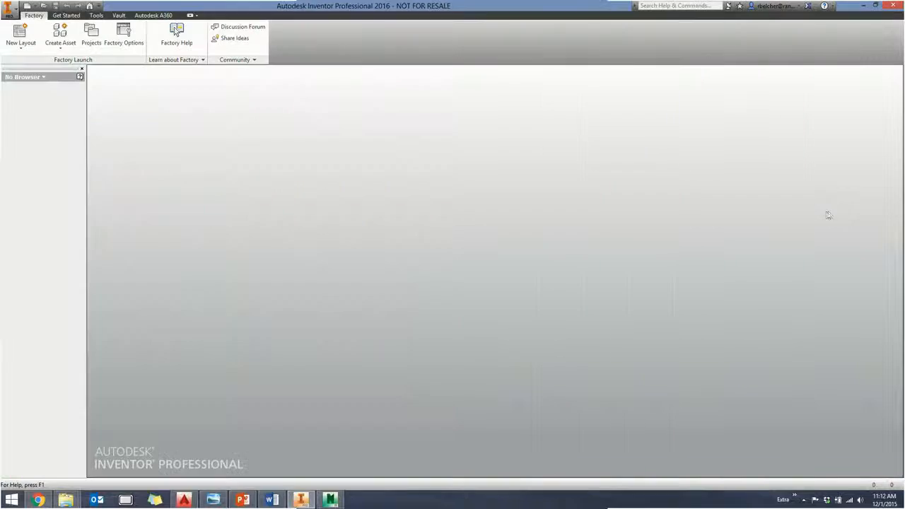
mouse_move(902, 175)
left_click(872, 290)
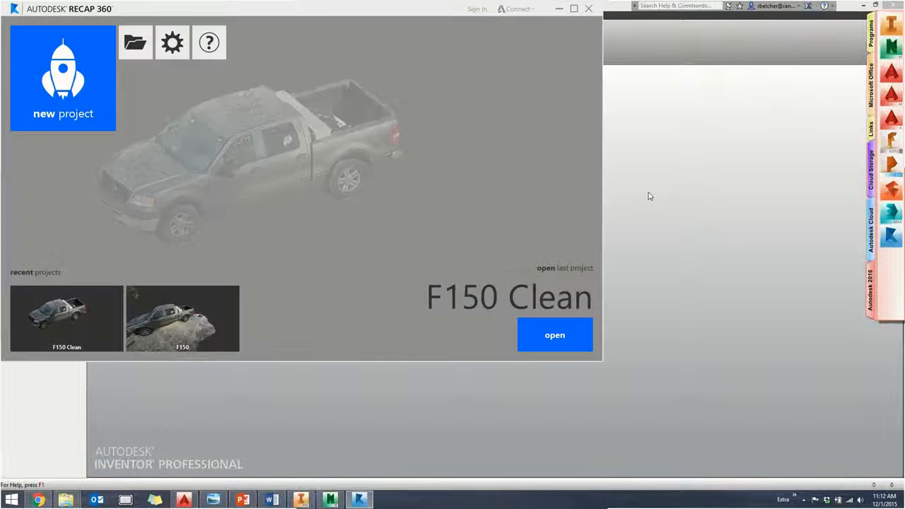
- Enlarge the ReCap start window in height and width so it covers most of the desktop
left_click(408, 294)
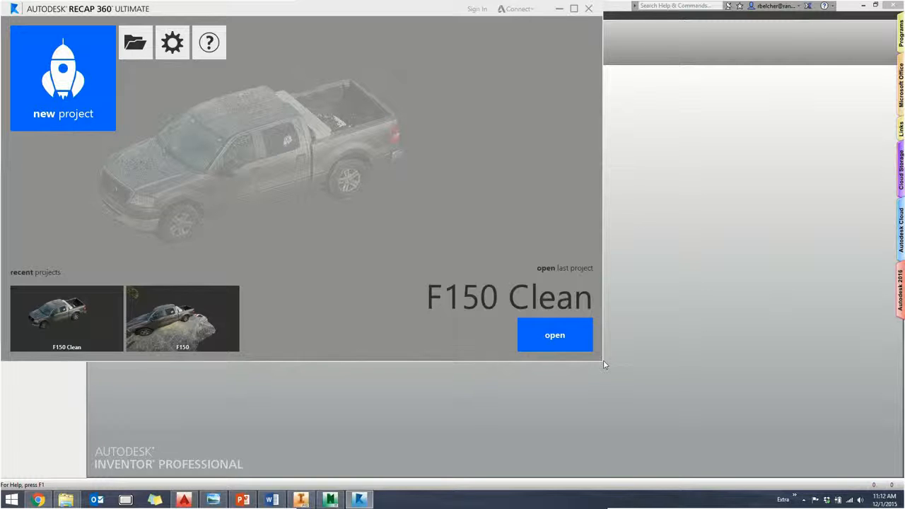
left_click_drag(602, 360, 603, 430)
left_click(606, 429)
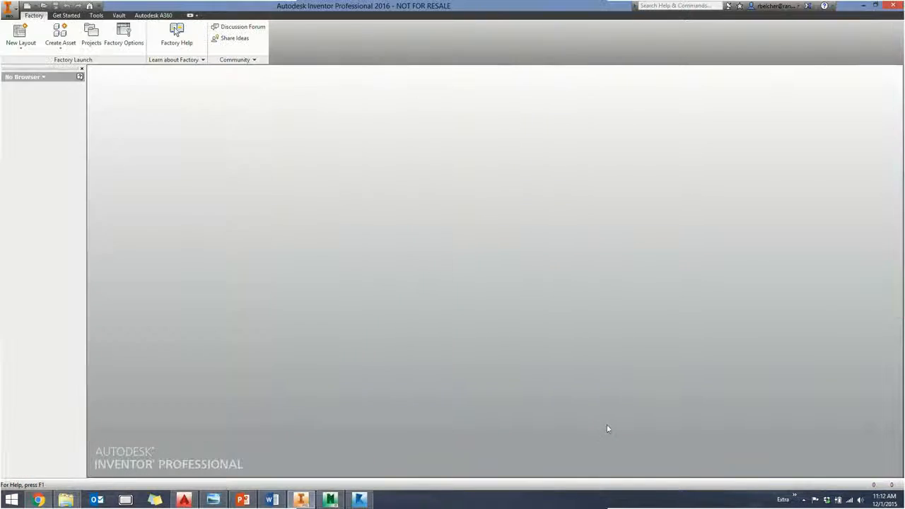
left_click(361, 500)
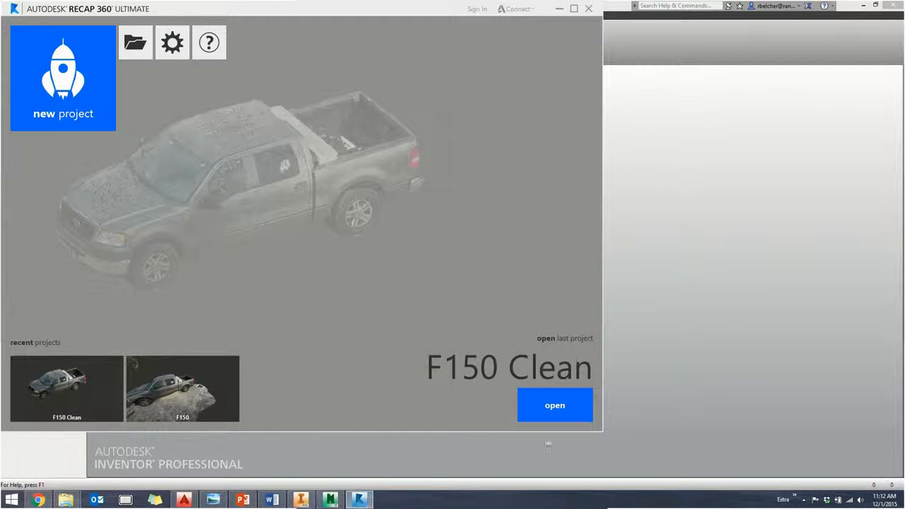
left_click_drag(595, 431, 823, 442)
- Open the project Bottom Left.rcp from the Recap FDS folder
left_click(136, 44)
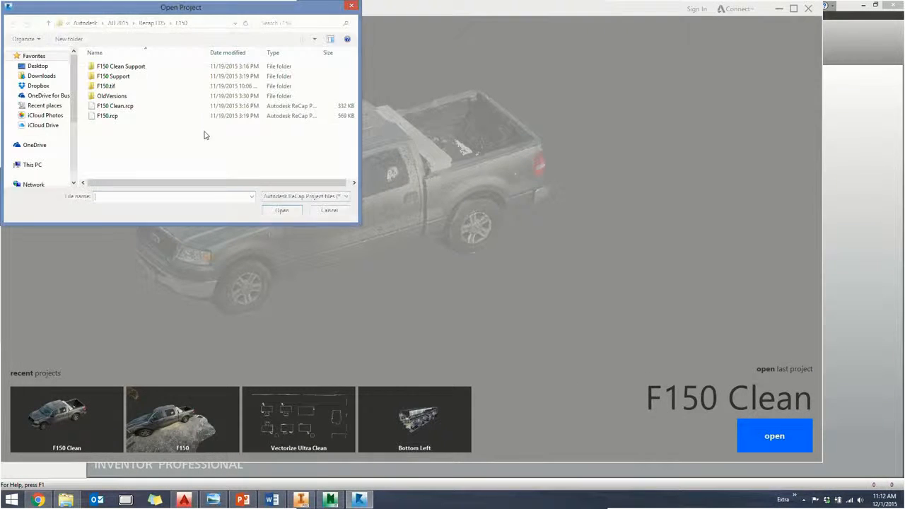
left_click(150, 22)
left_click_drag(353, 76, 351, 142)
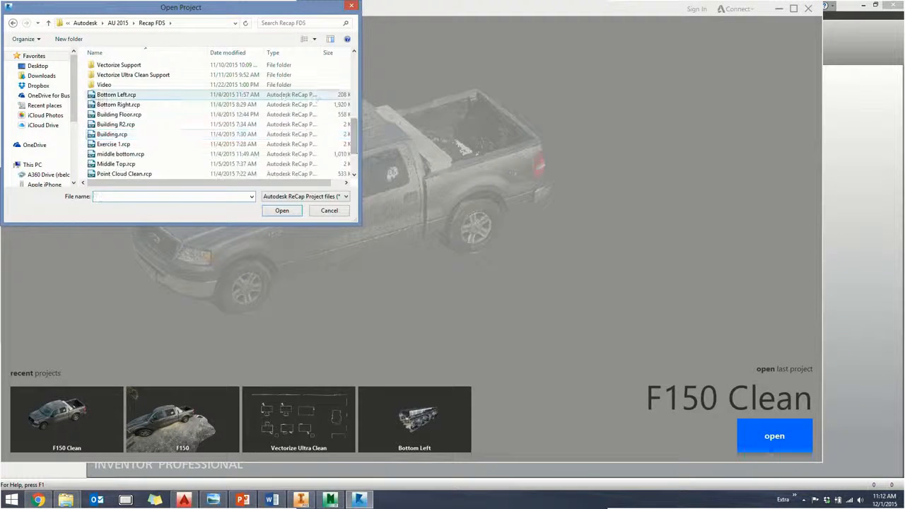
left_click(116, 95)
left_click(281, 210)
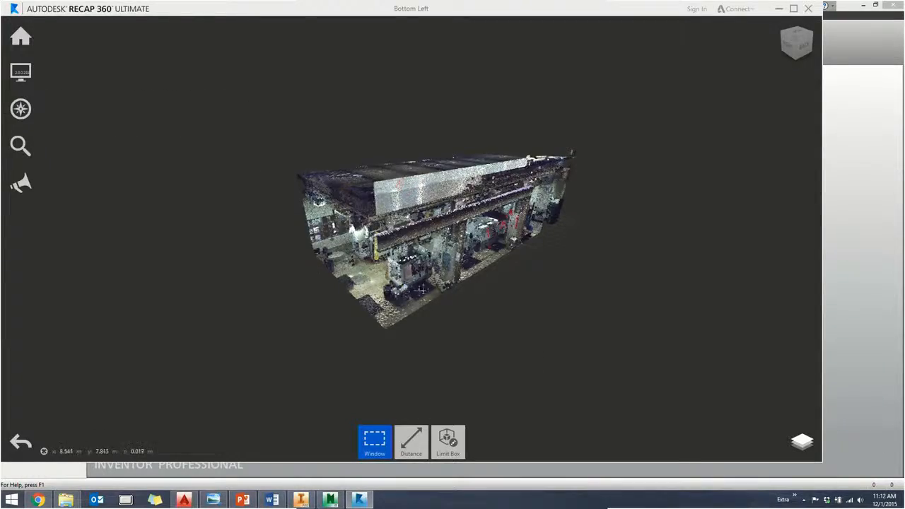
- Start a limit box around the whole shop scan and lower its top face slightly, to a box height of 6.722 m
middle_click_drag(422, 290, 377, 266, "shift")
scroll(377, 264, "down", 2)
scroll(376, 266, "up", 3)
middle_click_drag(377, 266, 467, 225)
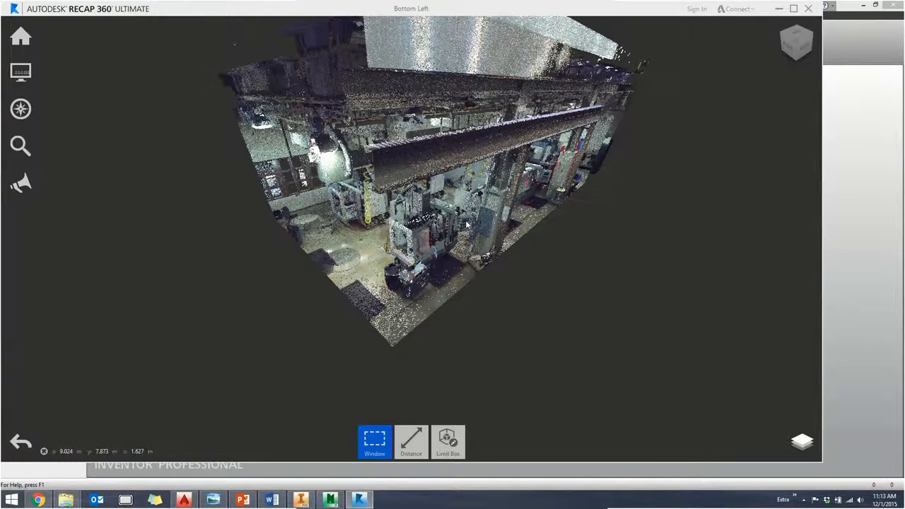
middle_click_drag(467, 225, 422, 228)
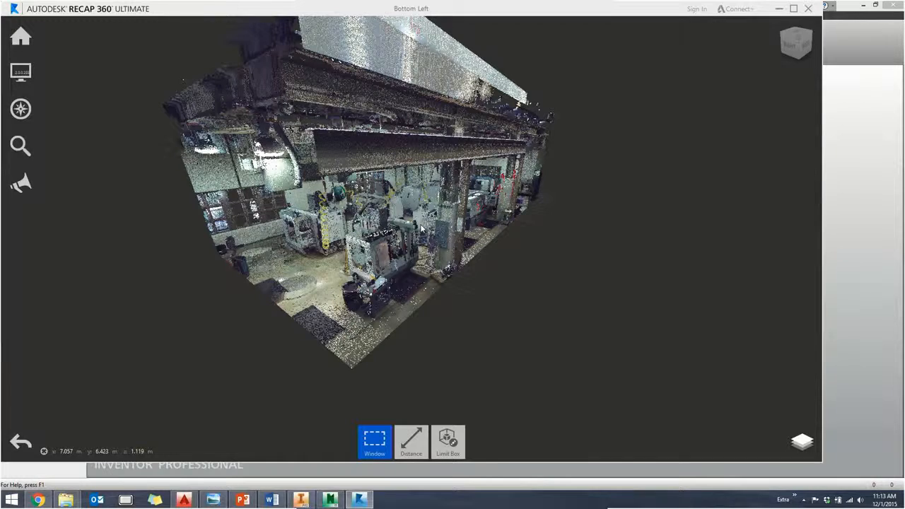
middle_click_drag(400, 234, 309, 314, "shift")
mouse_move(454, 453)
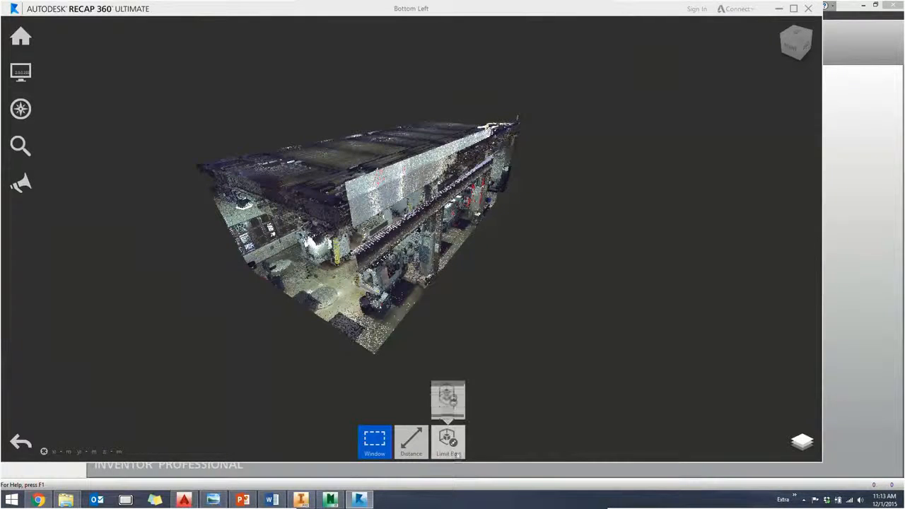
left_click(455, 452)
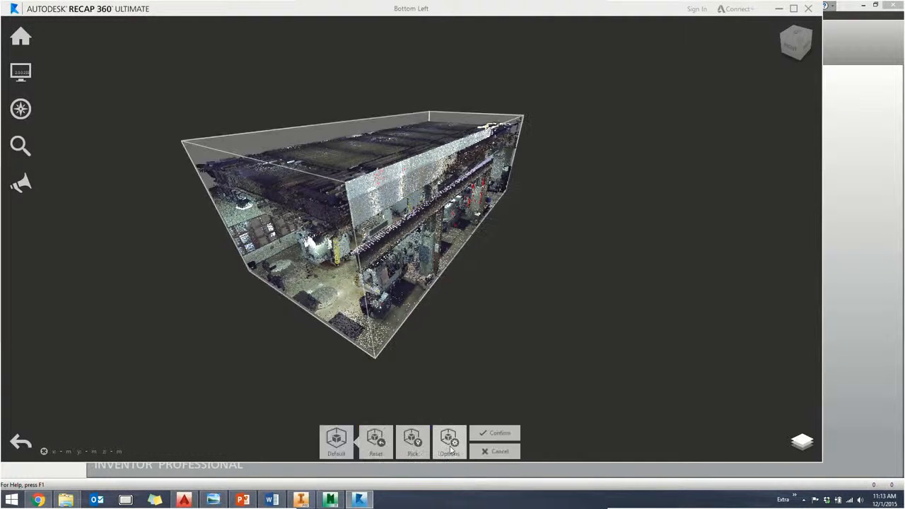
scroll(504, 369, "up", 6)
scroll(504, 368, "down", 5)
middle_click_drag(530, 354, 497, 342, "shift")
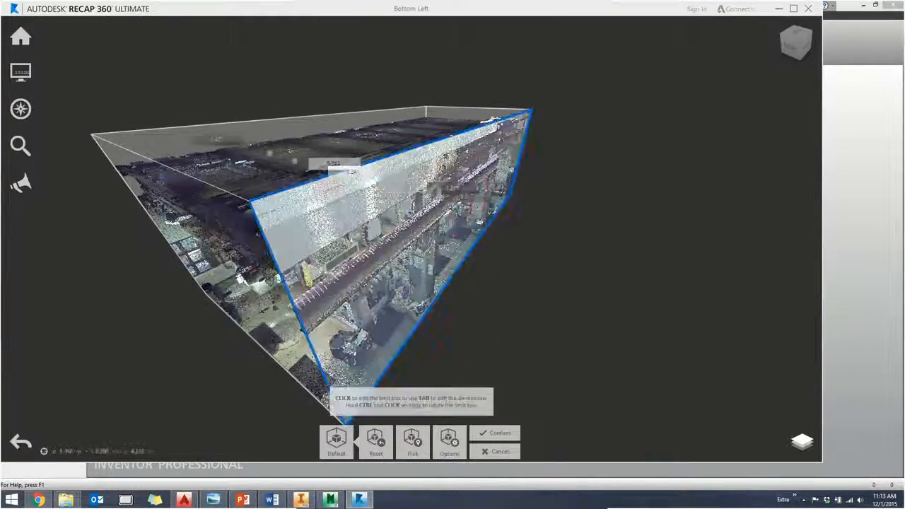
mouse_move(355, 156)
left_mouse_down()
mouse_move(359, 199)
mouse_move(355, 162)
left_mouse_up()
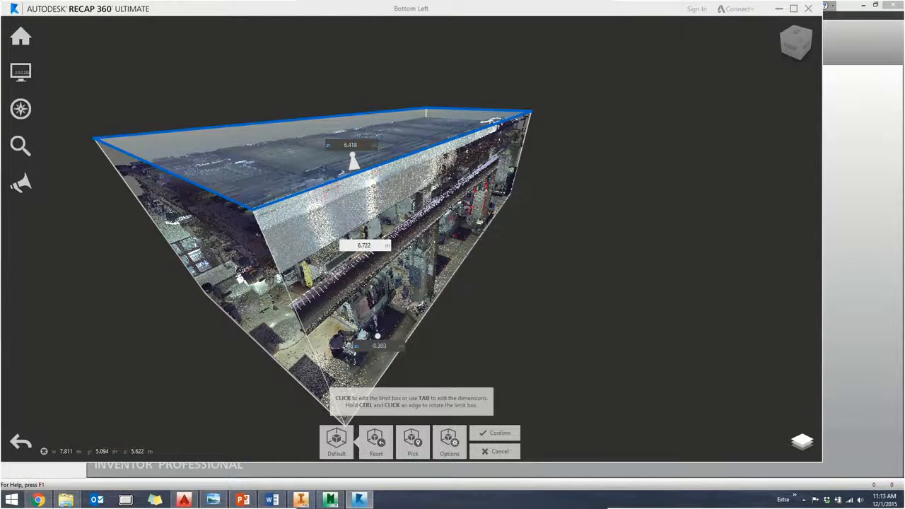
- Enable Highlight Edges for the limit box, lower its top face below the ceiling to expose the interior, and confirm
left_click(450, 442)
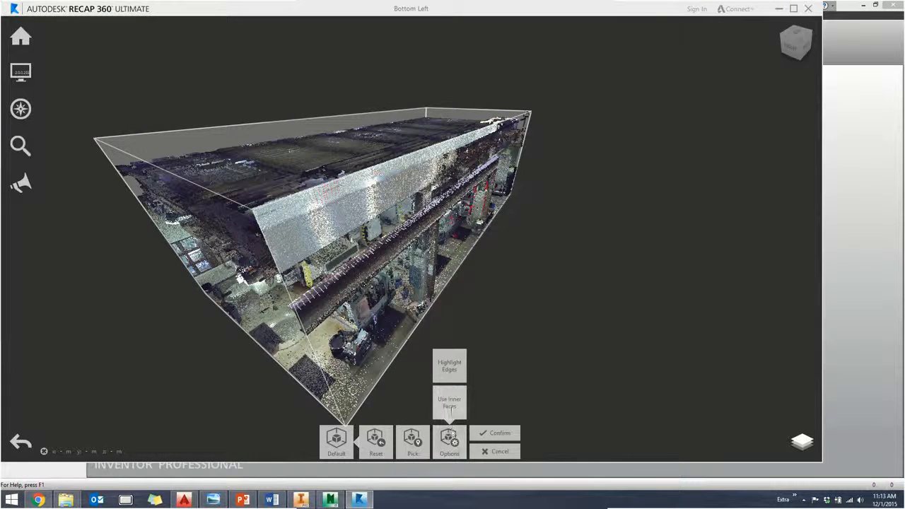
left_click(451, 370)
left_click_drag(338, 150, 354, 245)
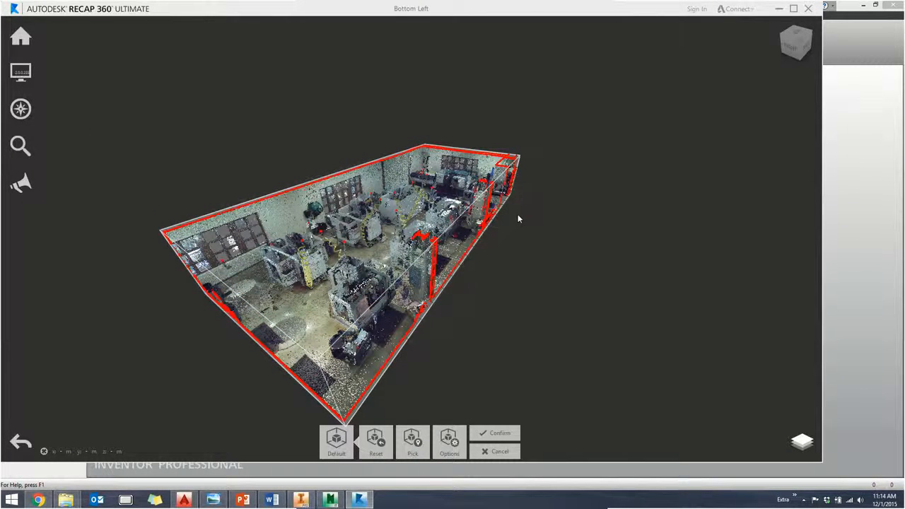
left_click(500, 434)
- Use Update Origin to place the origin on the floor at the corner of the roll-up door beside the Haas machine
middle_click_drag(519, 311, 527, 289)
scroll(495, 170, "up", 5)
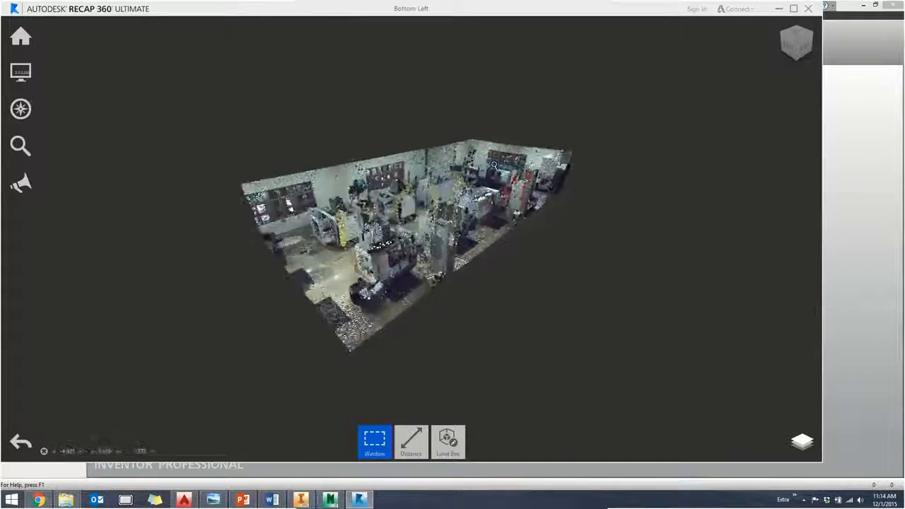
scroll(495, 170, "up", 3)
middle_click_drag(495, 169, 498, 224, "shift")
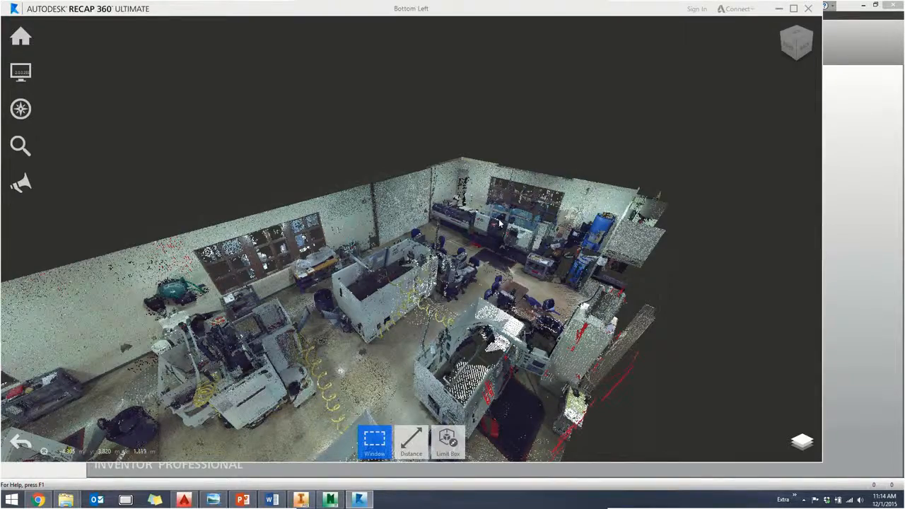
middle_click_drag(507, 214, 478, 227, "shift")
scroll(474, 246, "up", 5)
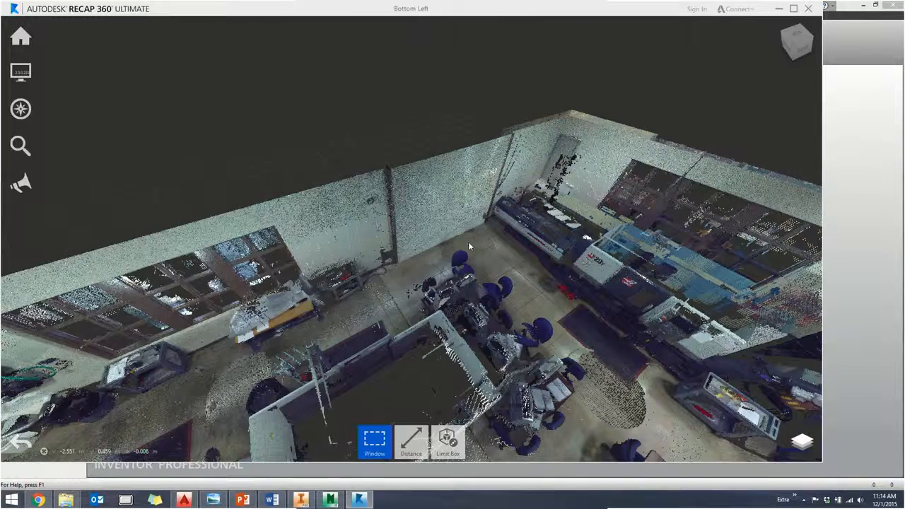
left_click_drag(468, 242, 367, 243)
mouse_move(21, 74)
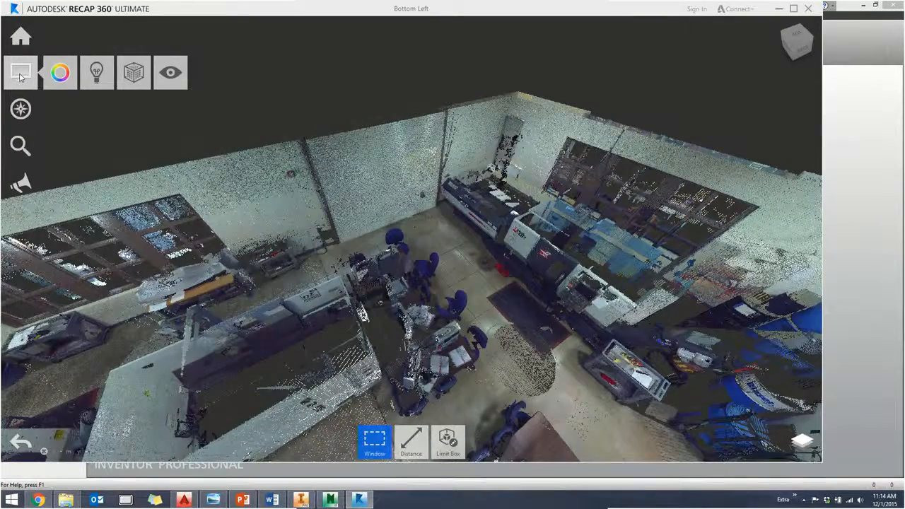
mouse_move(136, 73)
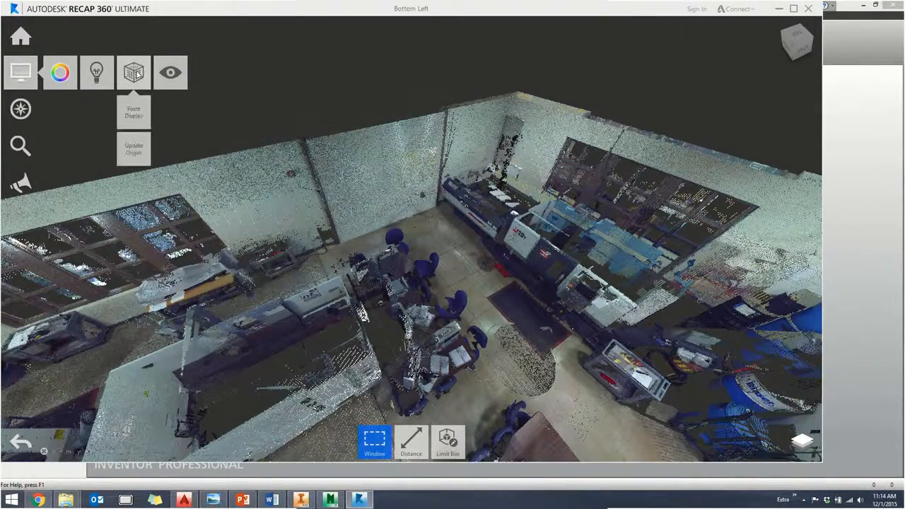
left_click(131, 153)
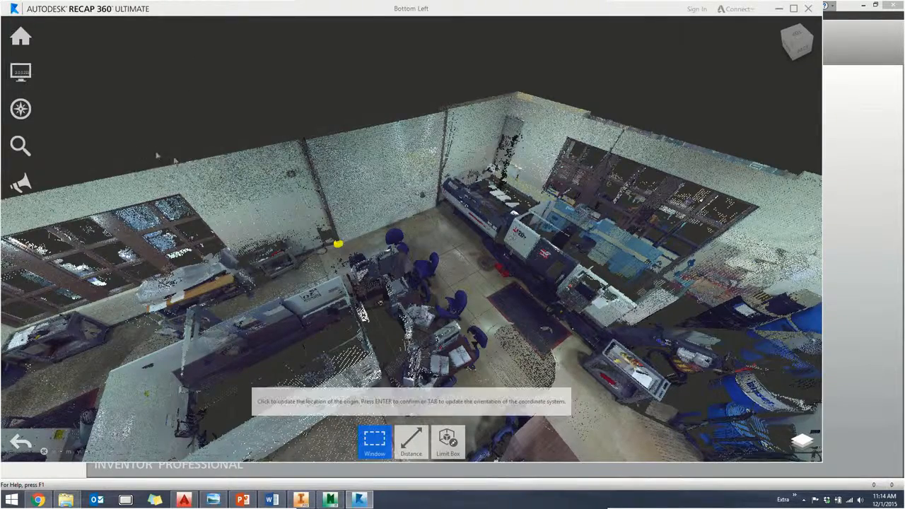
scroll(338, 251, "up", 2)
scroll(339, 253, "up", 3)
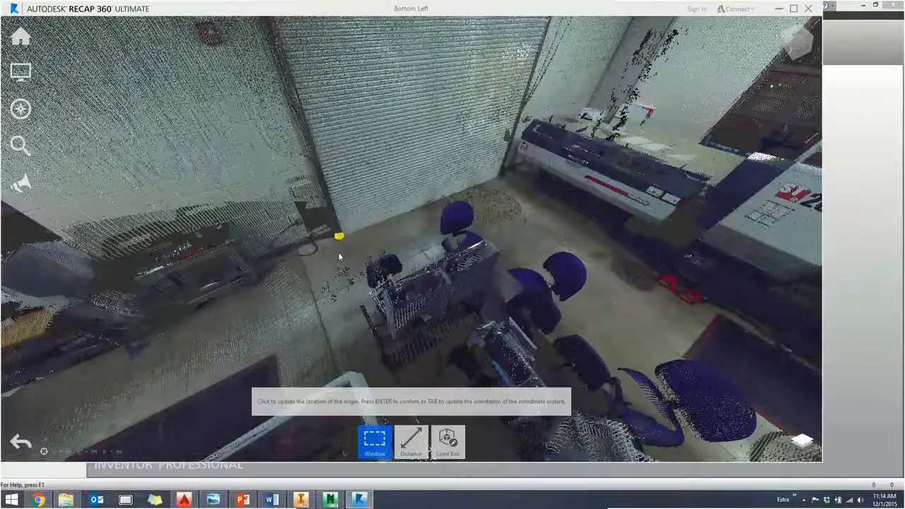
middle_click_drag(498, 195, 406, 233)
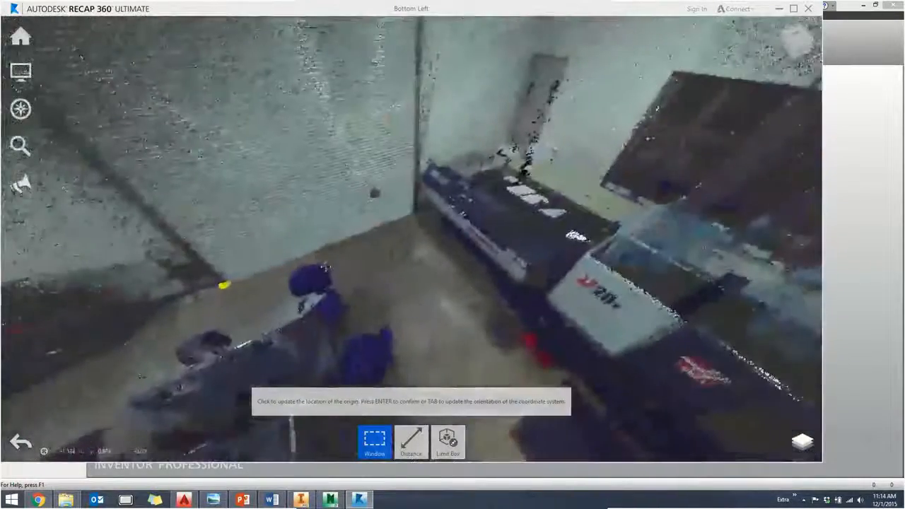
scroll(417, 221, "up", 5)
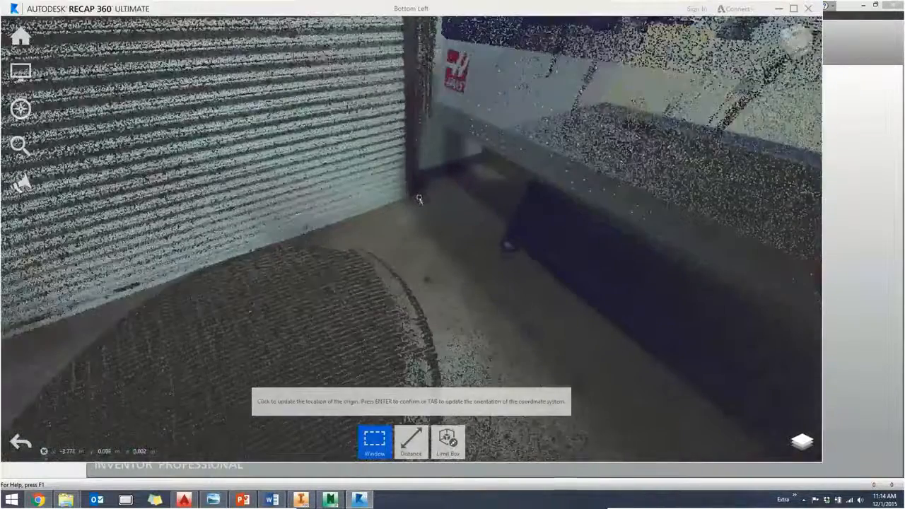
scroll(417, 203, "up", 2)
left_click(411, 198)
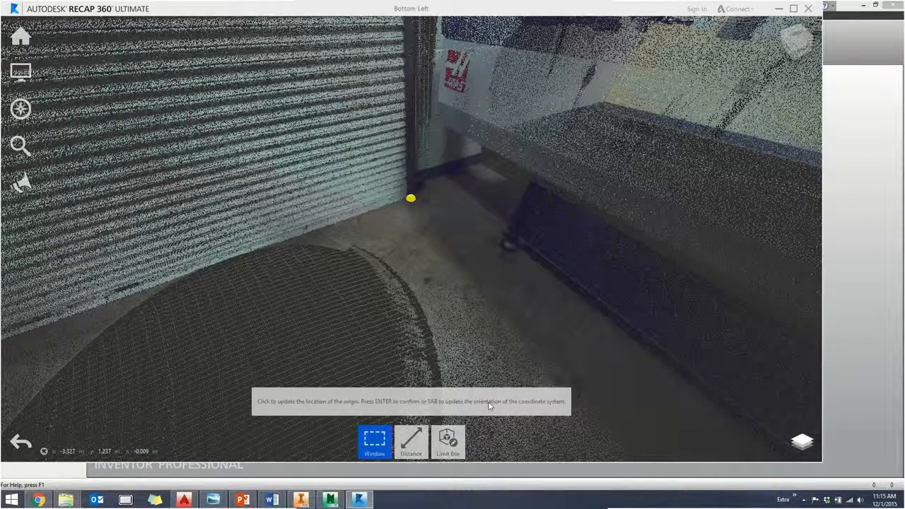
- Set the Z-axis direction of the coordinate system perpendicular to the shop floor beside the roll-up door
key("Tab")
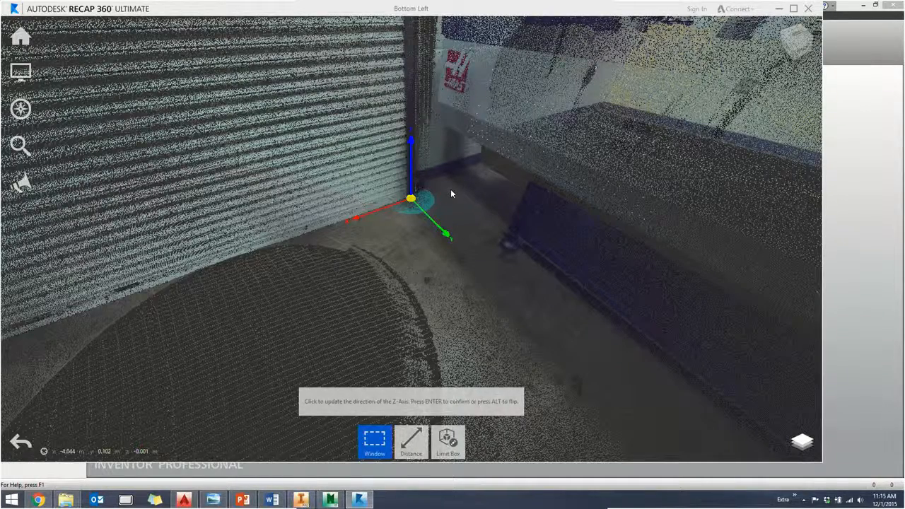
middle_click_drag(433, 203, 434, 223)
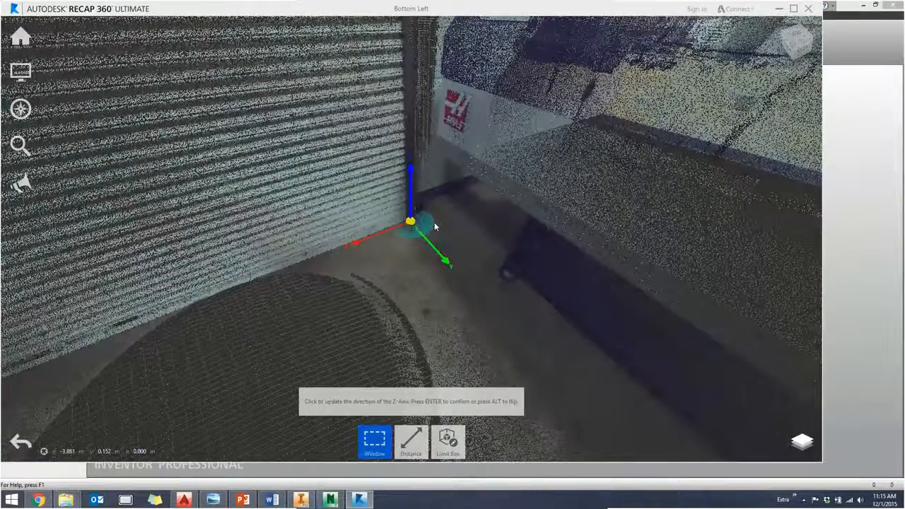
middle_click_drag(435, 223, 411, 245)
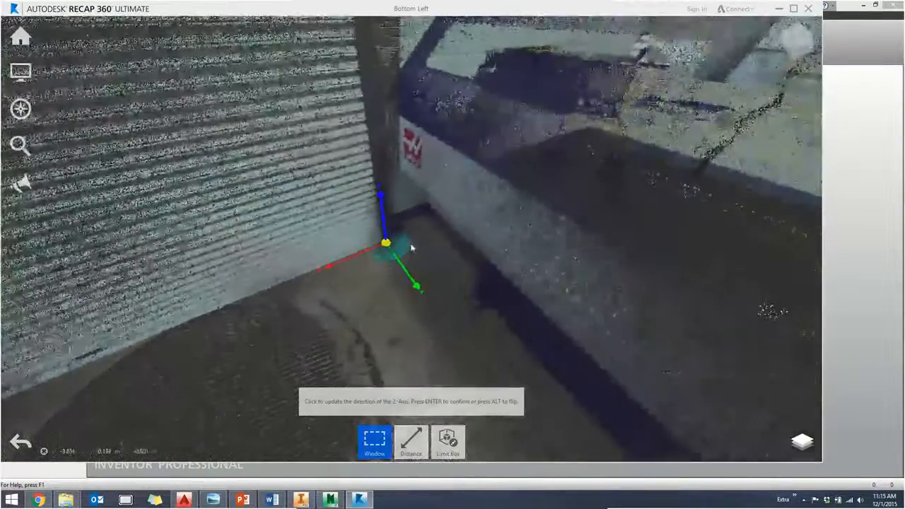
left_click(419, 281)
- Align the X-axis with the base of the roll-up door using the window wall behind the Haas machine, and confirm the new origin
middle_click_drag(375, 281, 399, 274, "shift")
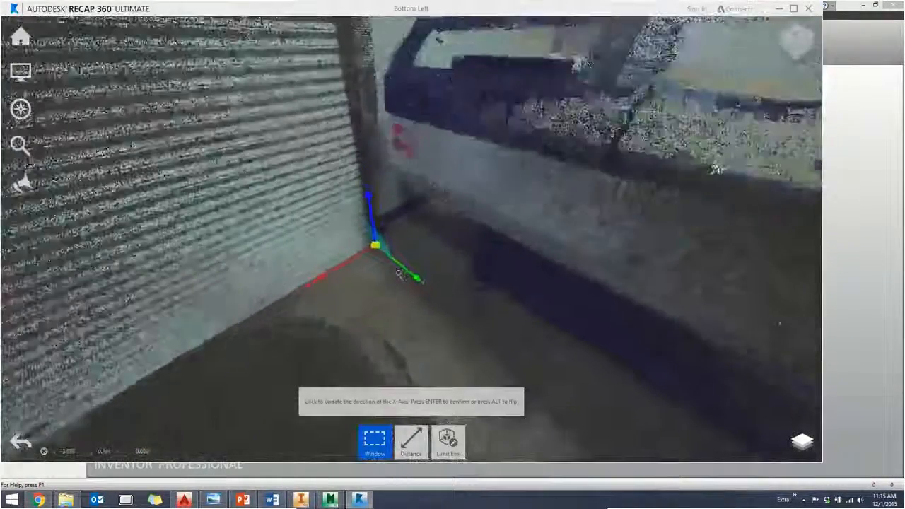
scroll(400, 273, "down", 4)
left_click(435, 65)
scroll(436, 69, "up", 1)
middle_click_drag(436, 69, 467, 85, "shift")
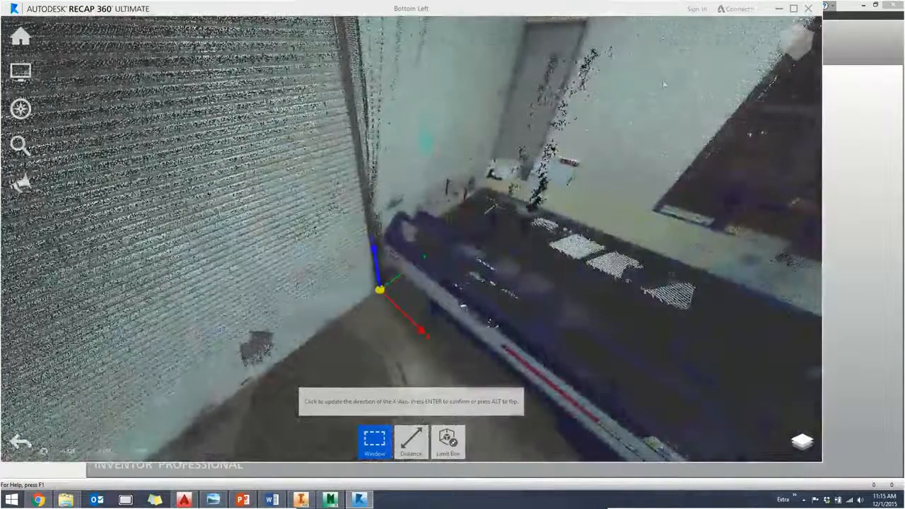
left_click(663, 83)
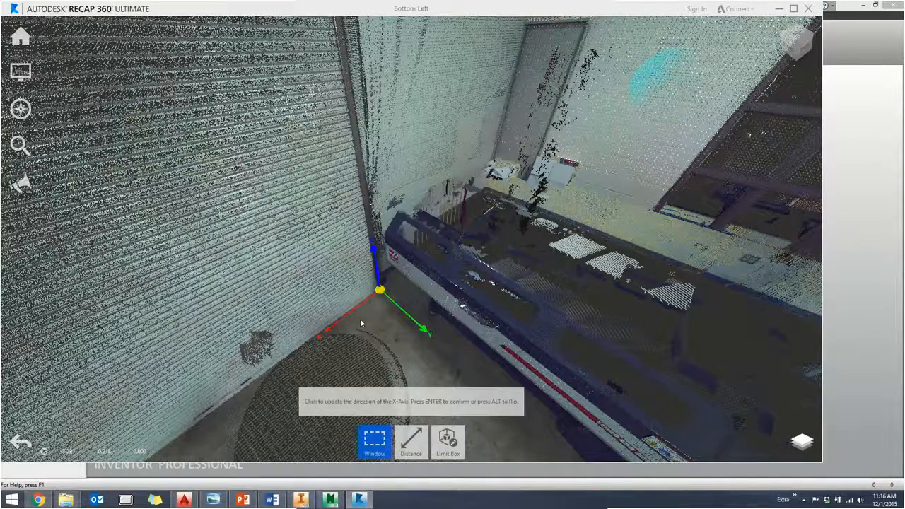
key("Return")
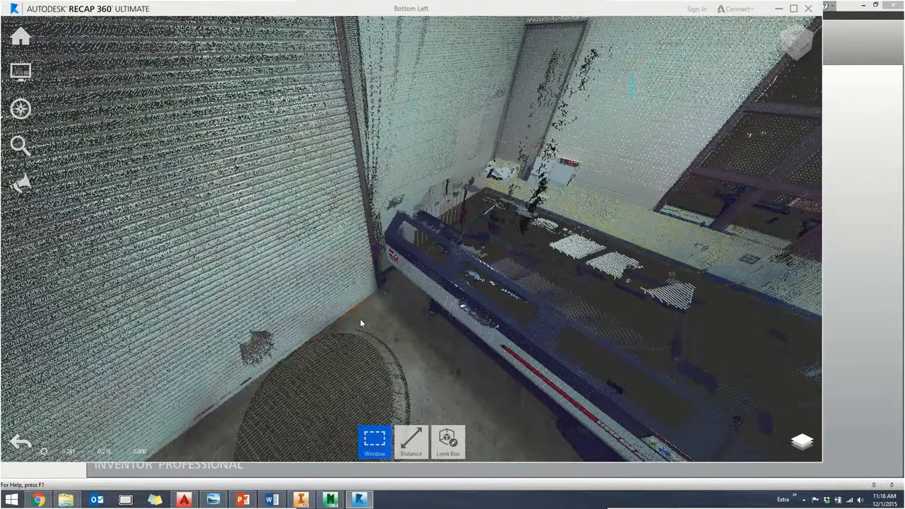
- Examine the reoriented scan from the top and corner views to check its alignment with the new coordinate system
middle_click_drag(191, 436, 263, 354)
middle_click_drag(311, 316, 313, 291, "shift")
scroll(305, 306, "down", 2)
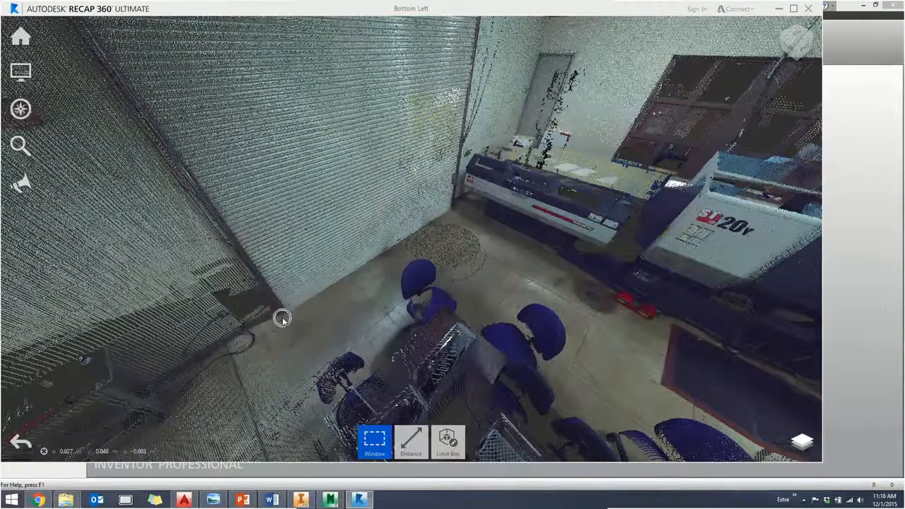
scroll(312, 294, "up", 2)
scroll(312, 295, "down", 5)
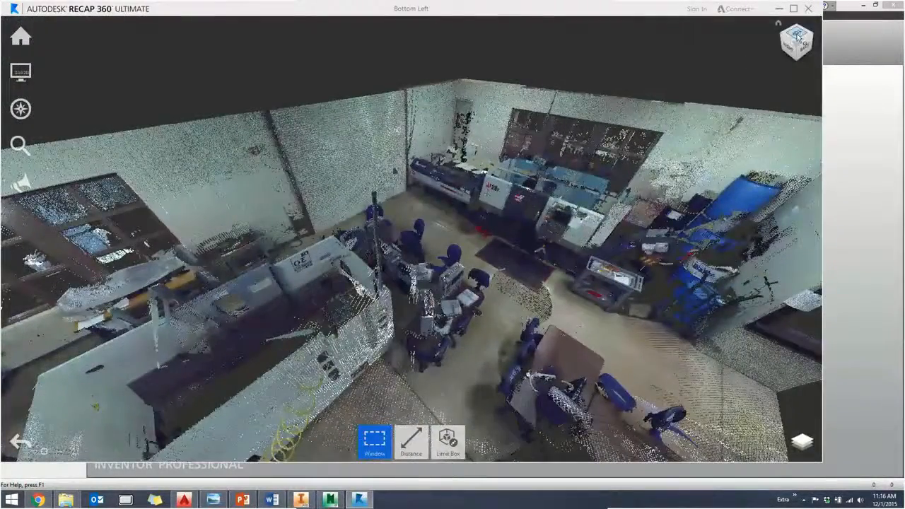
left_click(797, 32)
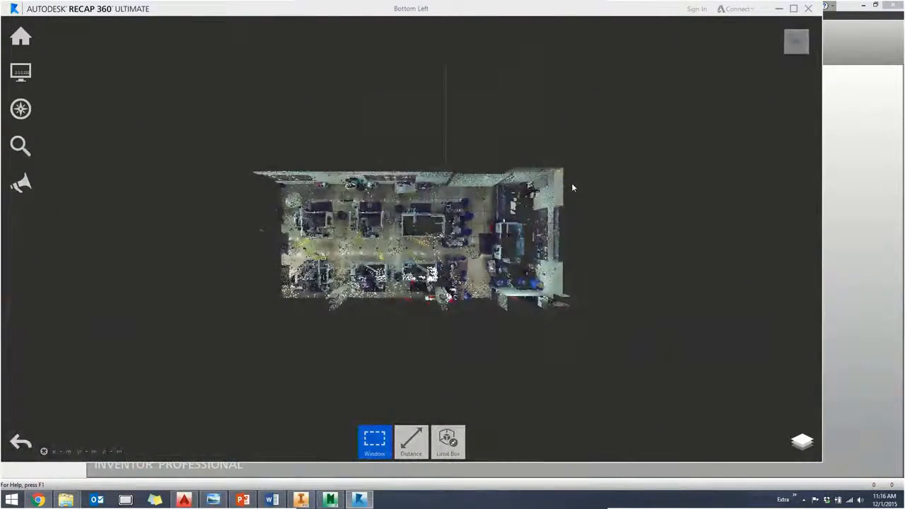
left_click(779, 29)
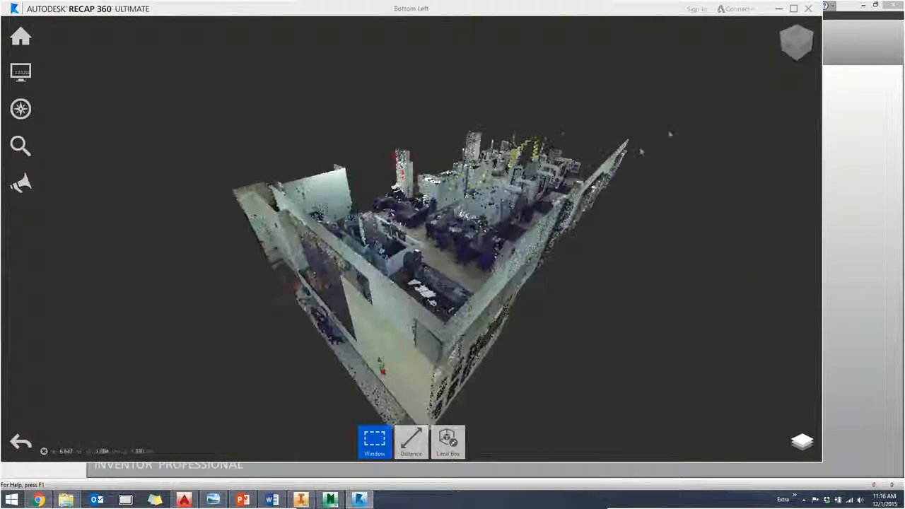
left_click(781, 36)
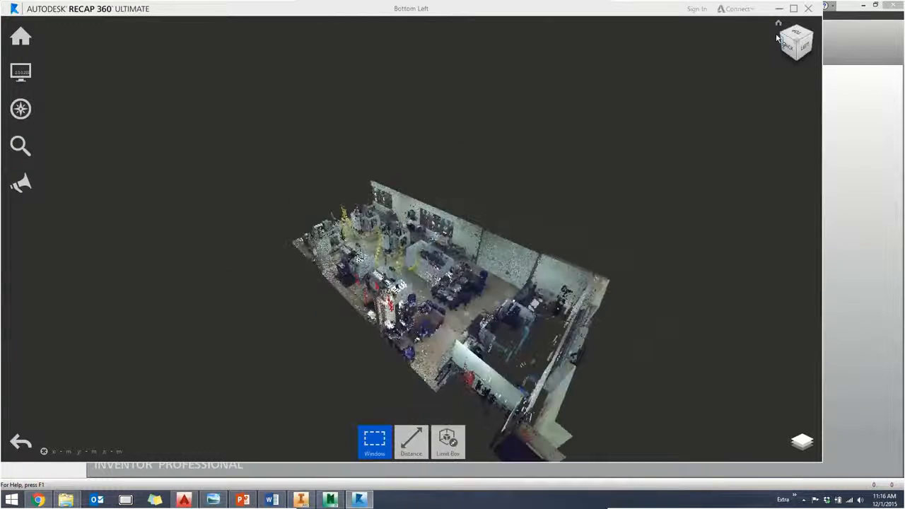
left_click(782, 37)
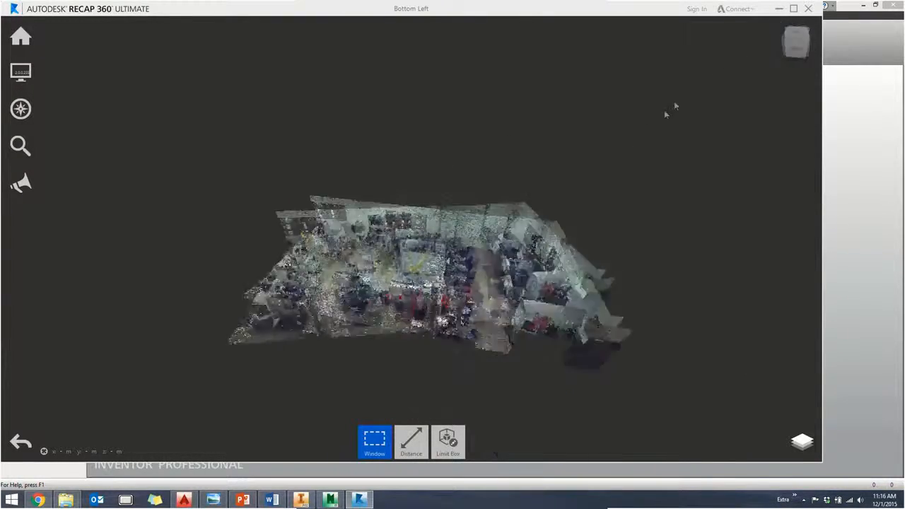
scroll(439, 297, "down", 1)
scroll(424, 319, "up", 3)
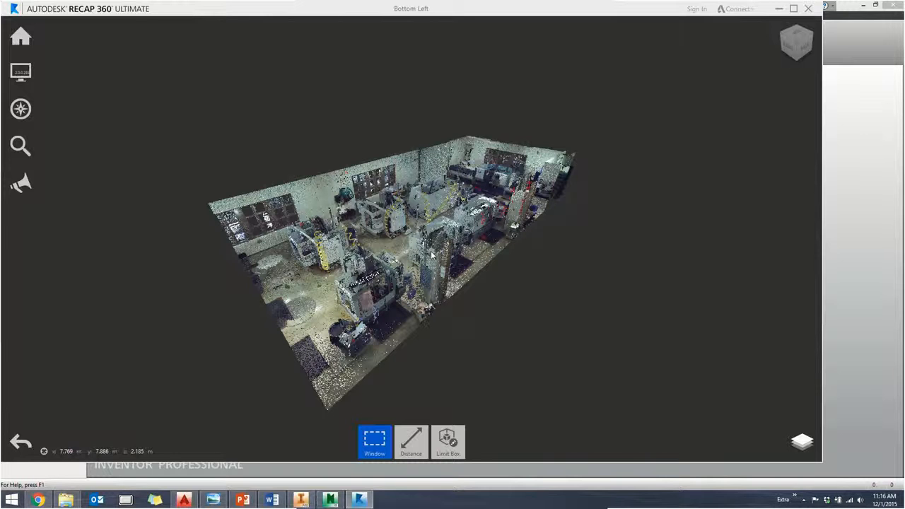
scroll(287, 303, "up", 5)
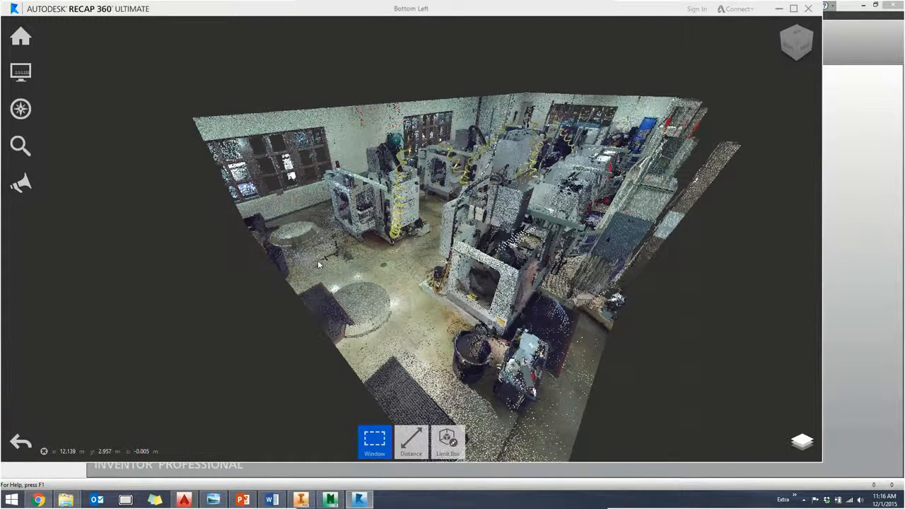
- Select the whole shop floor with the Plane selection tool by picking points across the floor, and delete its points
mouse_move(371, 448)
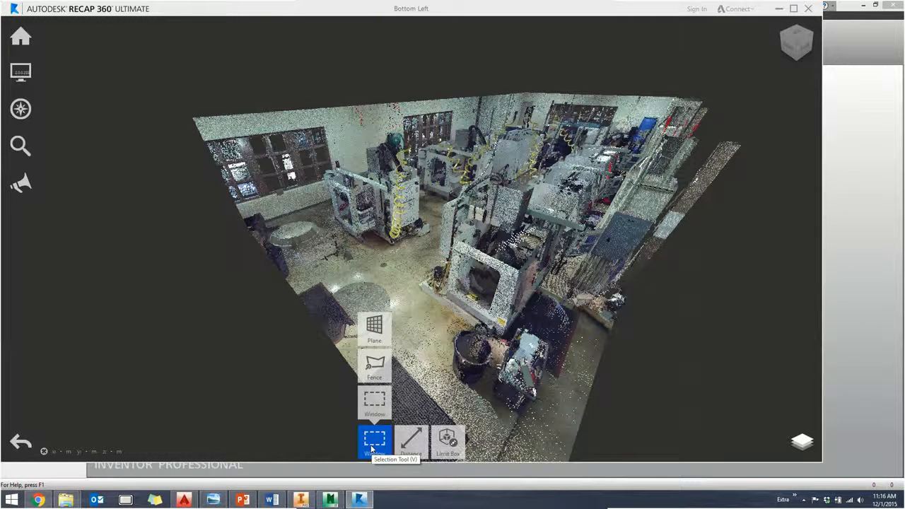
left_click(373, 329)
scroll(346, 282, "down", 3)
scroll(346, 283, "up", 6)
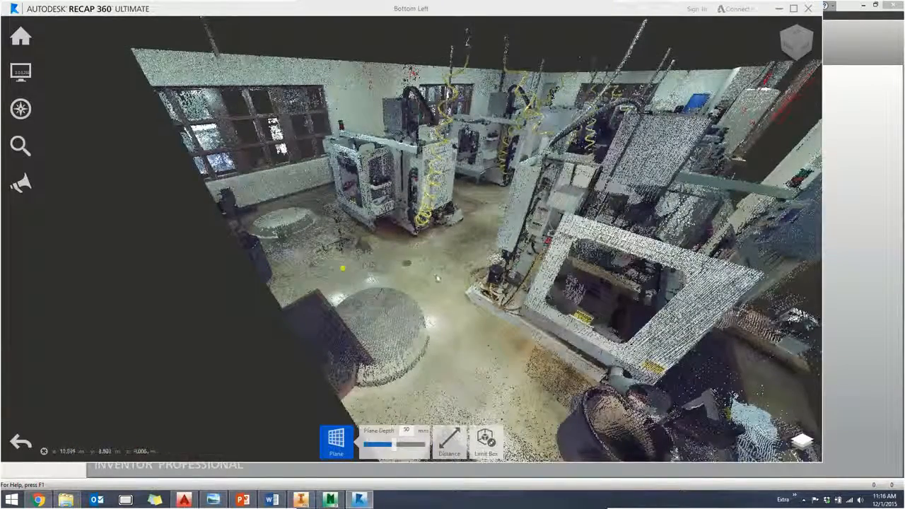
scroll(468, 385, "up", 6)
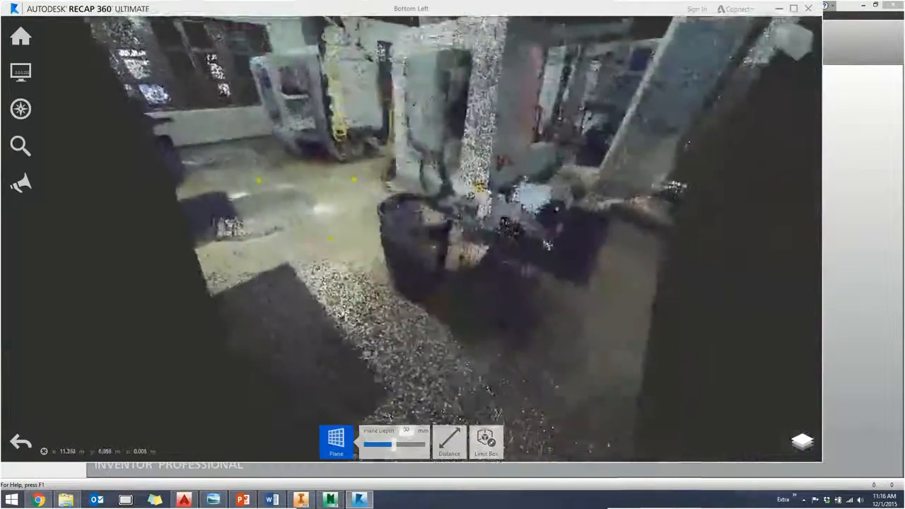
scroll(456, 340, "down", 6)
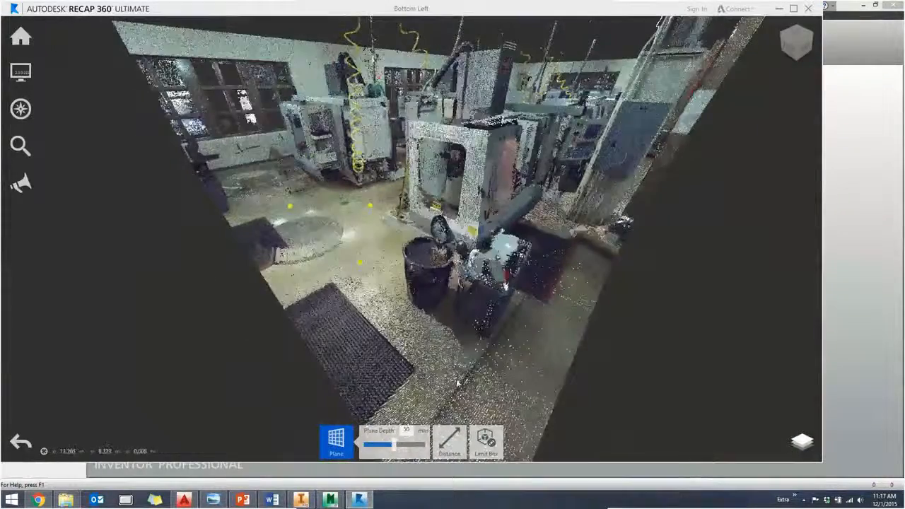
middle_click_drag(467, 381, 405, 373, "shift")
scroll(448, 304, "down", 2)
middle_click_drag(449, 305, 469, 327, "shift")
scroll(449, 302, "up", 3)
scroll(447, 300, "up", 5)
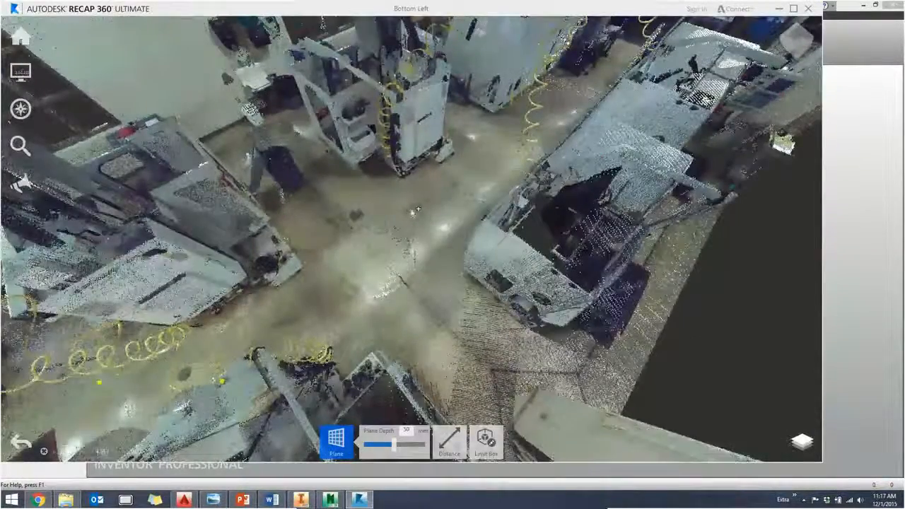
middle_click_drag(414, 211, 72, 460)
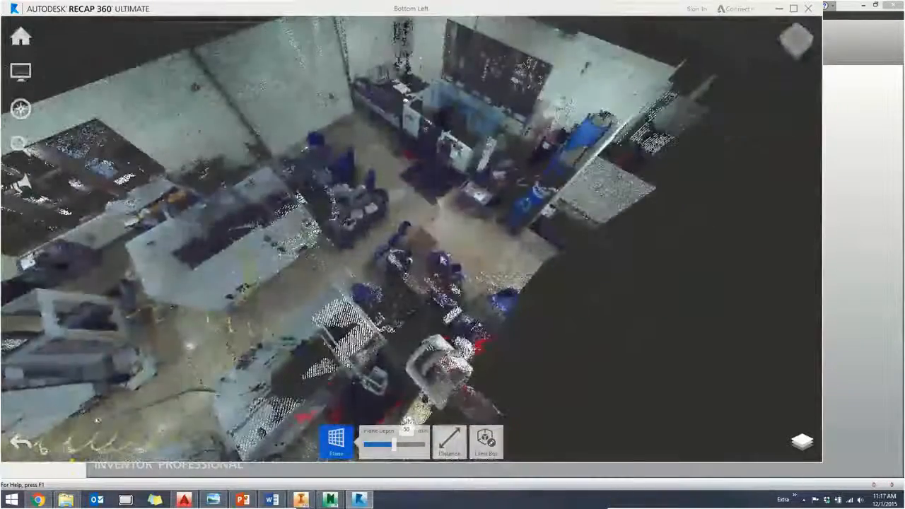
left_click(376, 155)
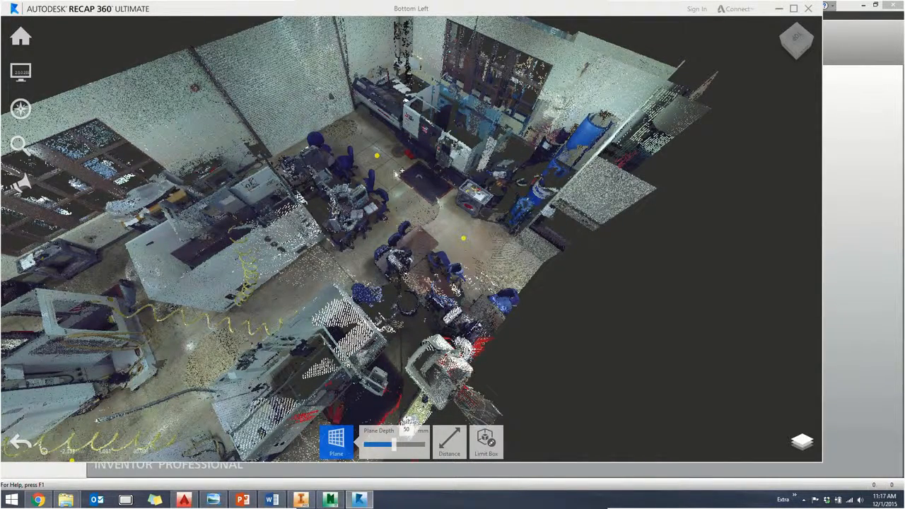
left_click(395, 172)
middle_click_drag(395, 173, 484, 113)
middle_click_drag(328, 276, 482, 96)
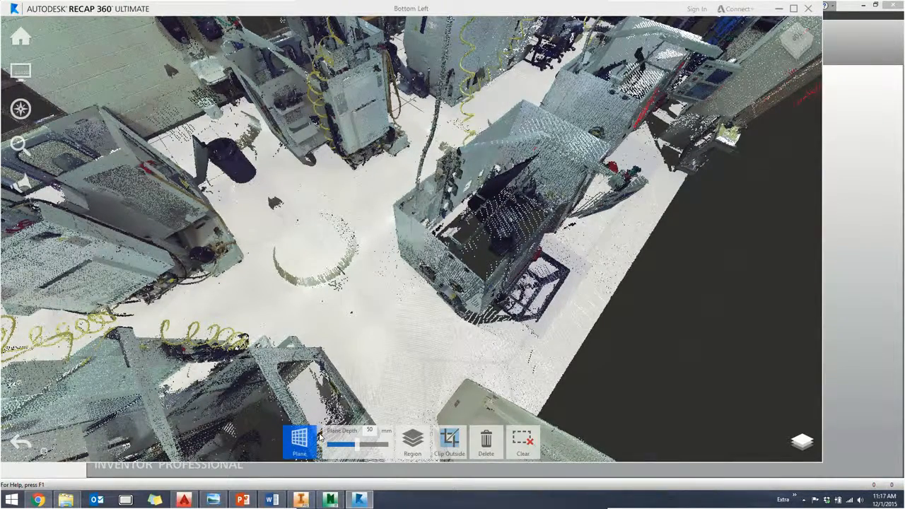
key("Delete")
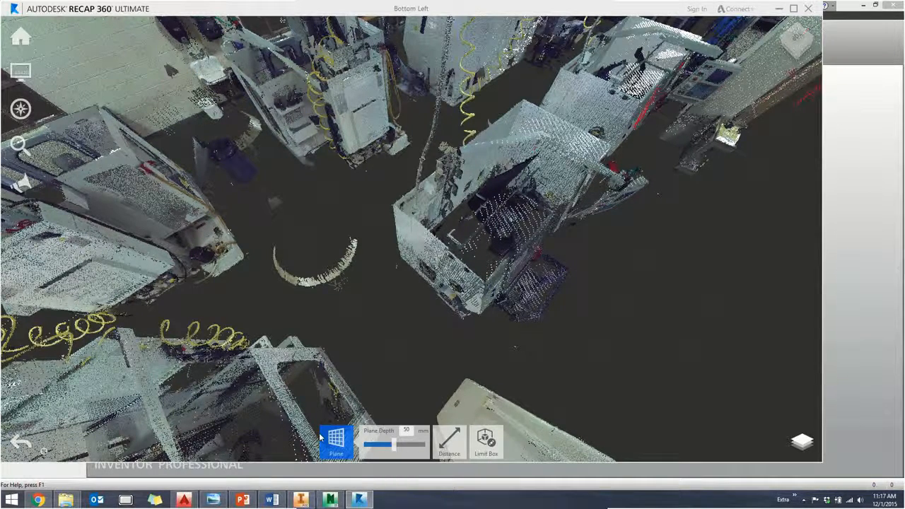
- Show the floorless scan from the top and turn off the Perspective display
middle_click_drag(363, 240, 254, 346)
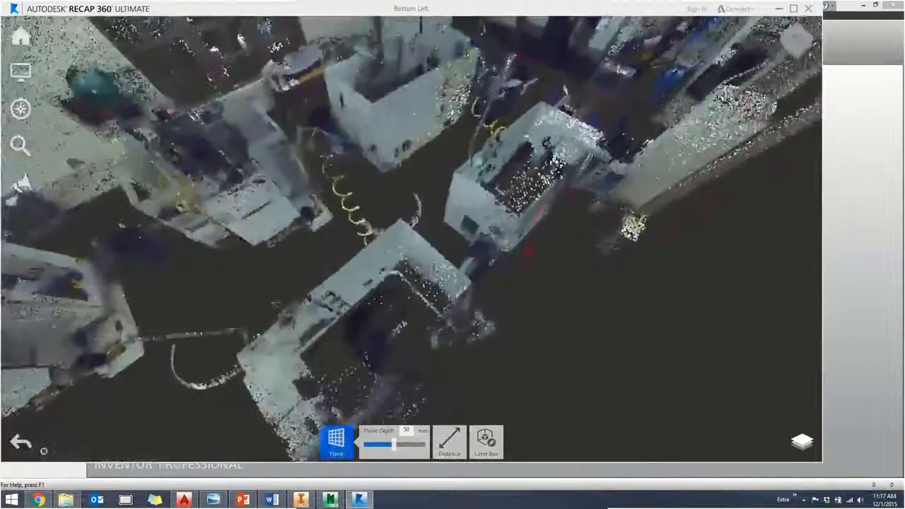
scroll(293, 293, "up", 2)
scroll(296, 294, "down", 4)
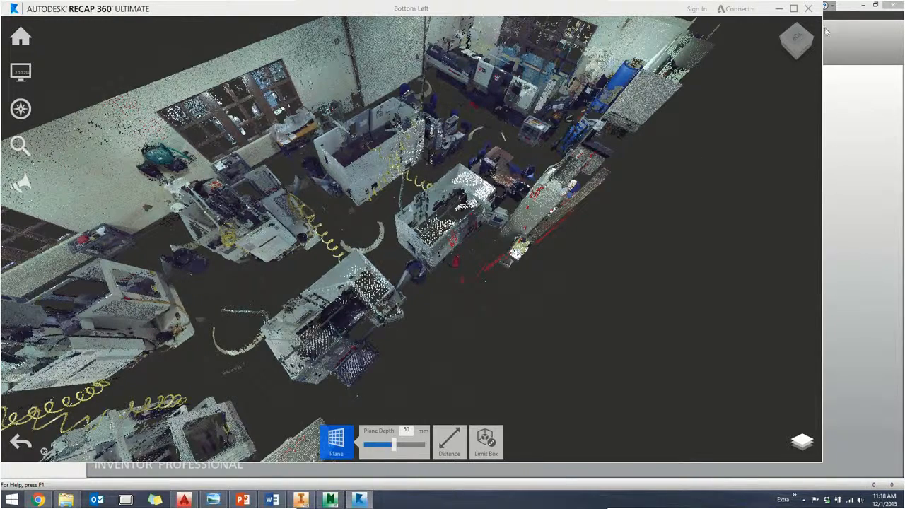
left_click(798, 37)
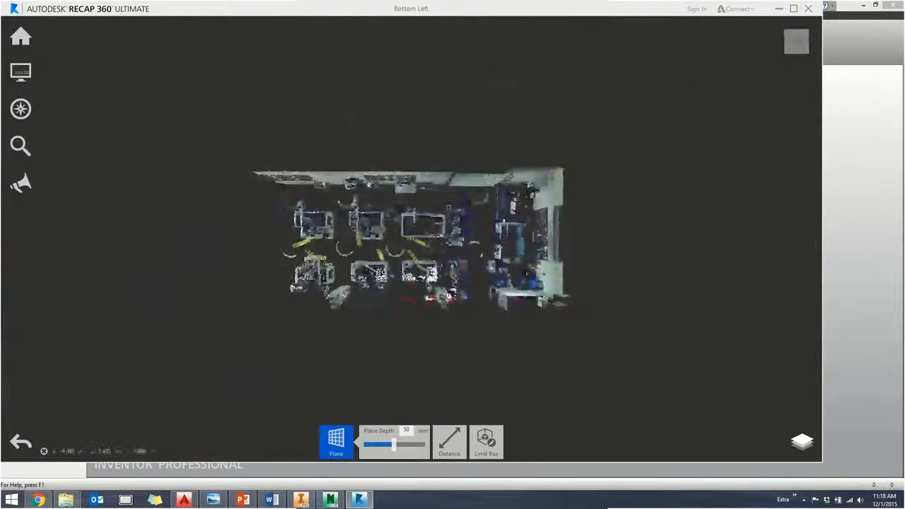
scroll(457, 247, "up", 5)
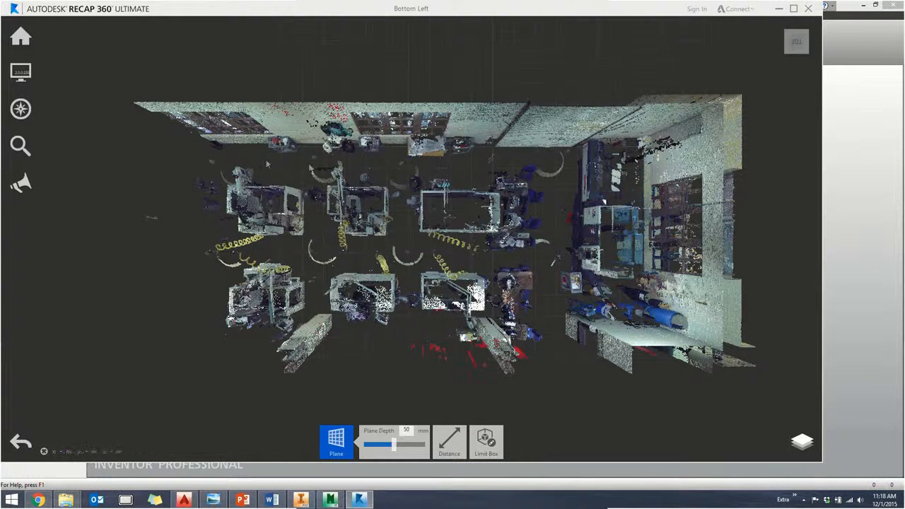
mouse_move(23, 75)
mouse_move(97, 74)
mouse_move(171, 73)
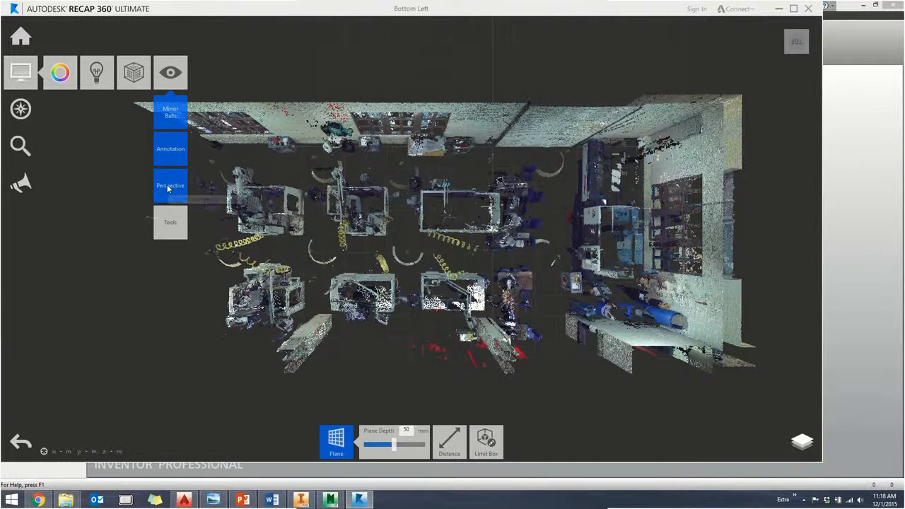
left_click(169, 187)
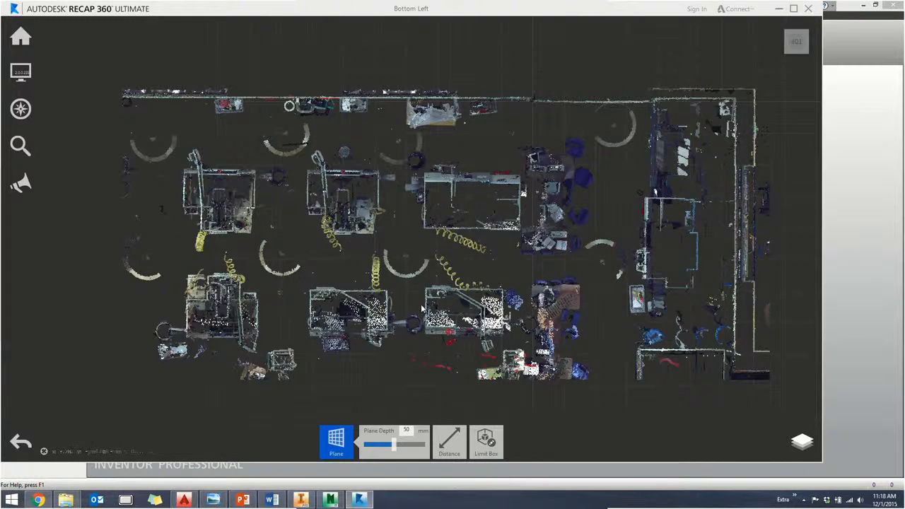
- Window-select the machine points in the walled corner beside the roll-up door, keeping the walls out of the selection, and delete them
middle_click_drag(572, 258, 430, 250)
mouse_move(346, 441)
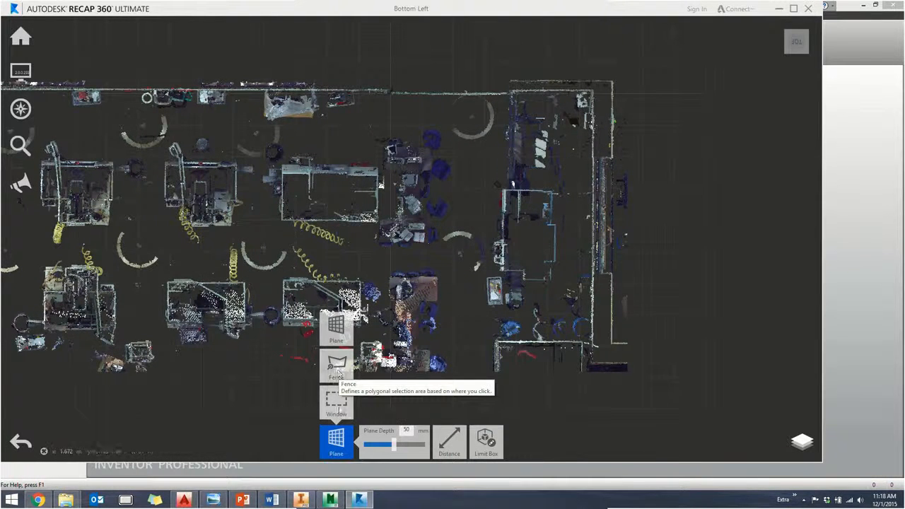
left_click(336, 413)
middle_click_drag(605, 90, 512, 87)
scroll(493, 109, "down", 1)
scroll(493, 109, "up", 3)
scroll(492, 109, "up", 5)
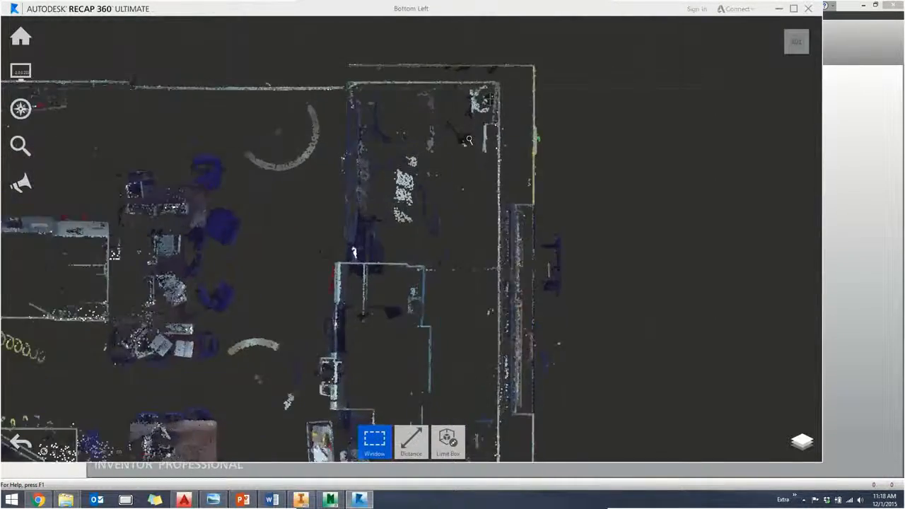
left_click_drag(529, 76, 343, 328)
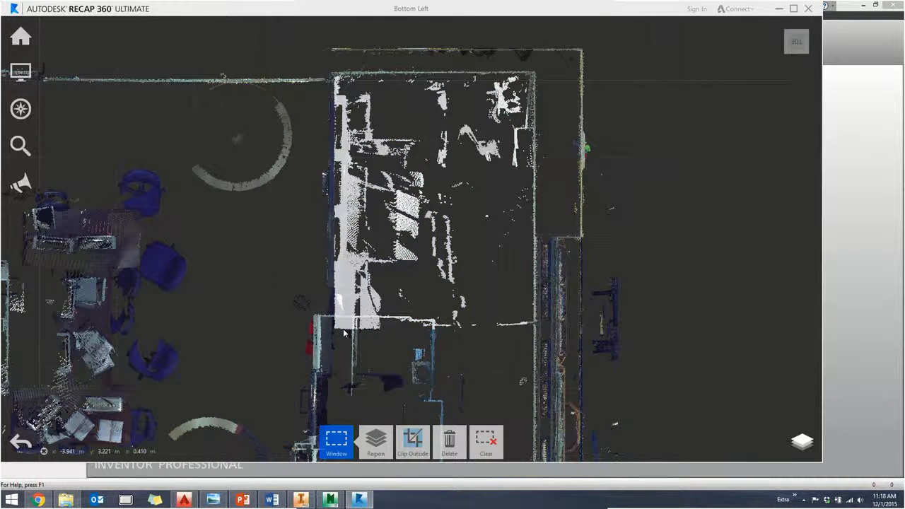
key("Delete")
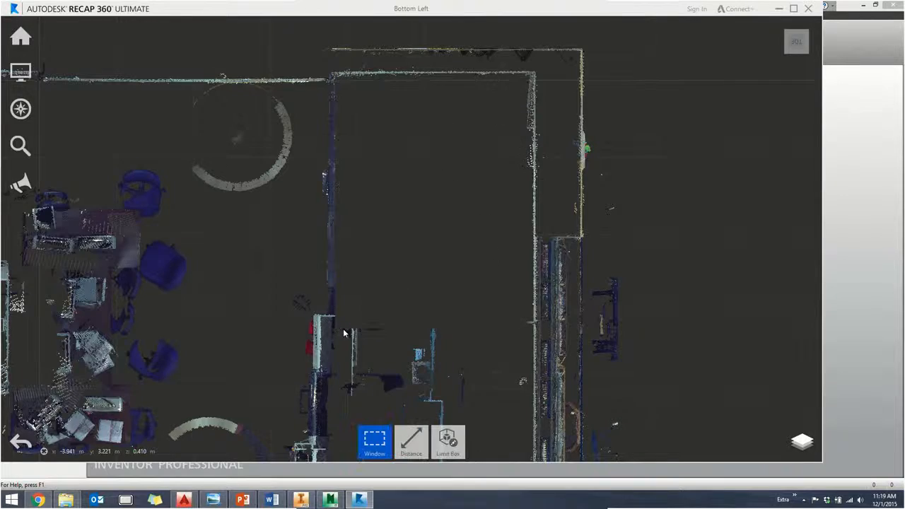
- Window-select and delete the equipment along the partition wall, including the blue items in the lower corner, leaving the outer walls unselected
scroll(343, 328, "down", 4)
middle_click_drag(451, 160, 458, 60)
left_click_drag(457, 61, 255, 411)
middle_click_drag(342, 360, 361, 240)
scroll(362, 244, "down", 4)
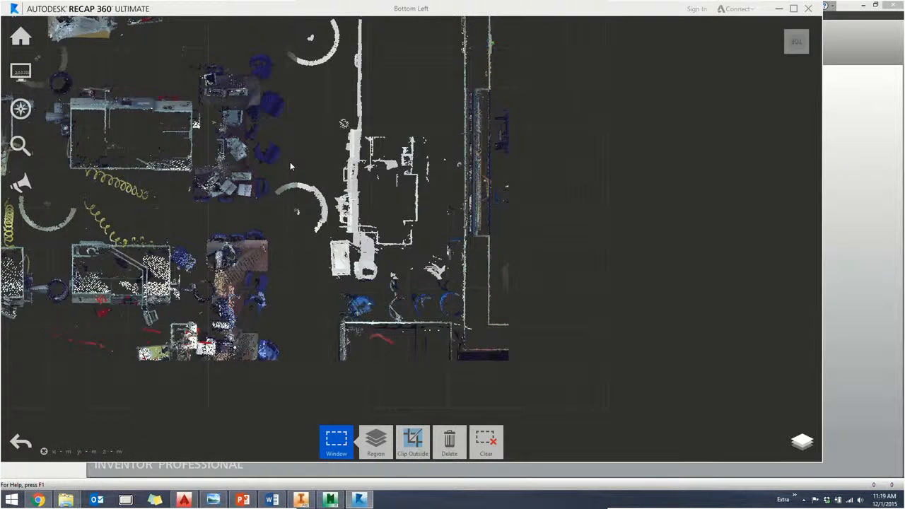
key("Delete")
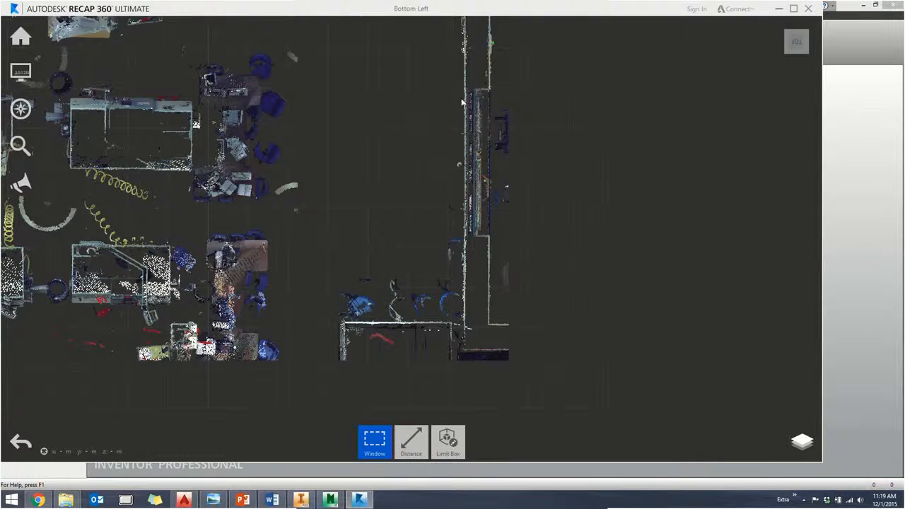
left_click_drag(461, 98, 318, 315)
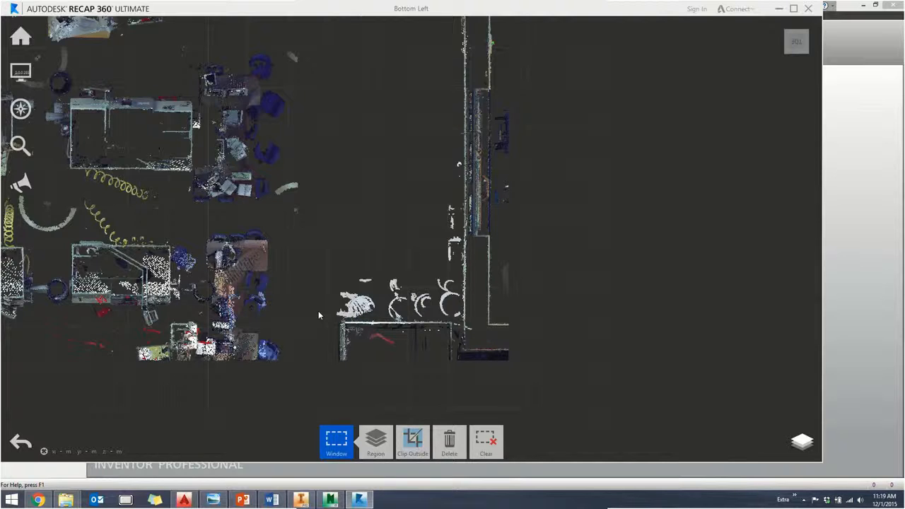
key("Delete")
- Window-select the column of desks and chairs beside the machine rows and delete its points
middle_click_drag(301, 240, 447, 240)
scroll(447, 241, "down", 3)
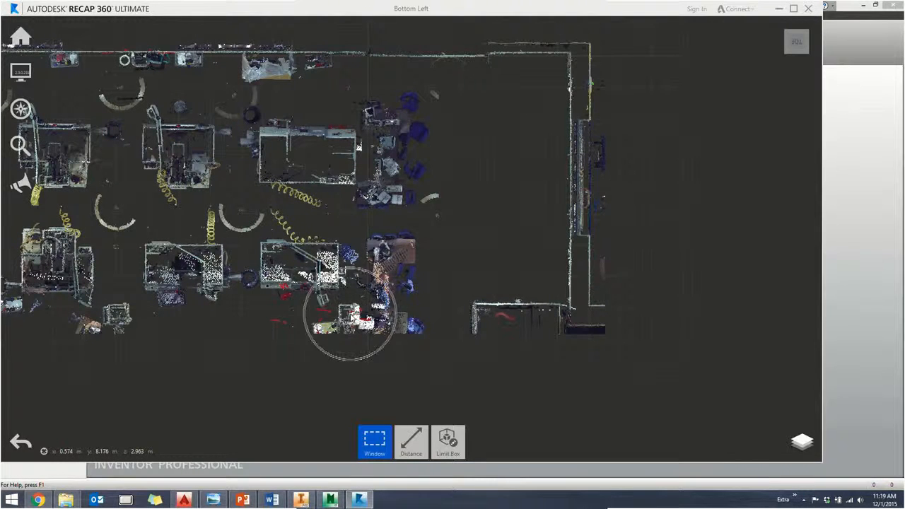
left_click_drag(447, 64, 364, 351)
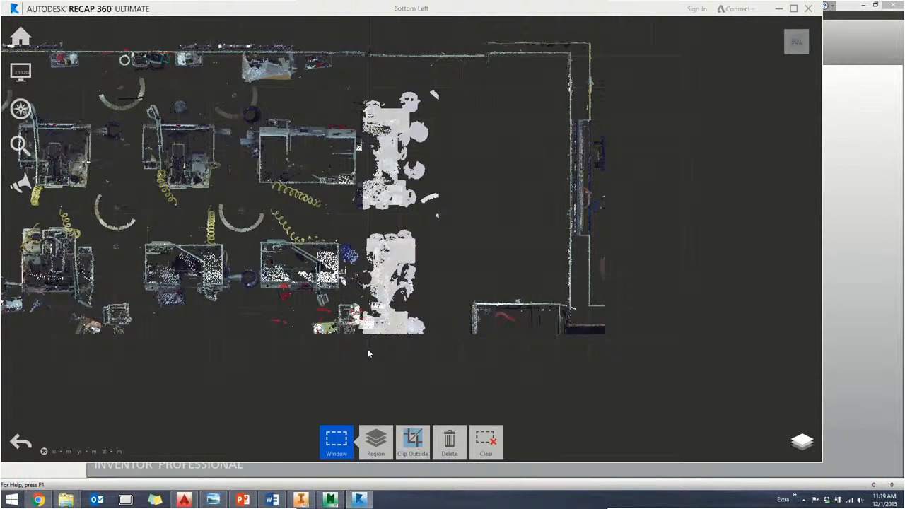
key("Delete")
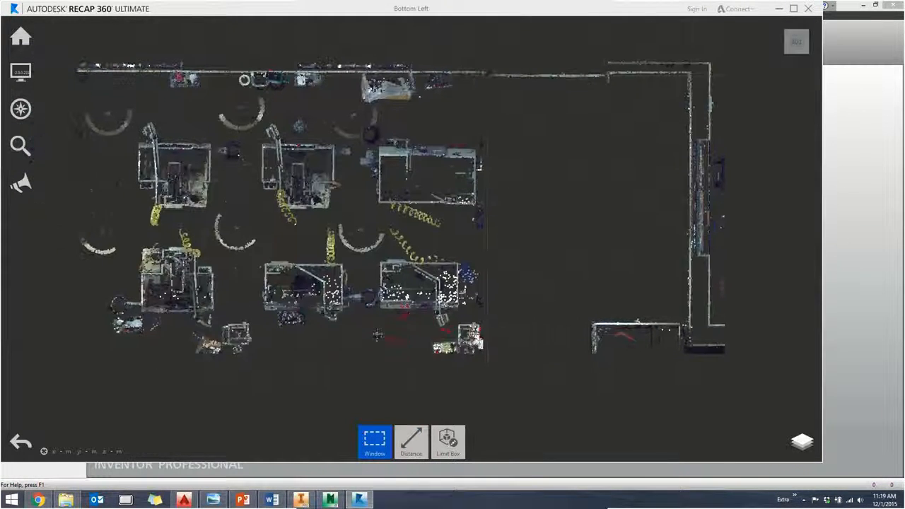
- Fence-select both rows of machines, tracing the boundary just inside the long wall and around the two columns, and delete the enclosed points
mouse_move(375, 440)
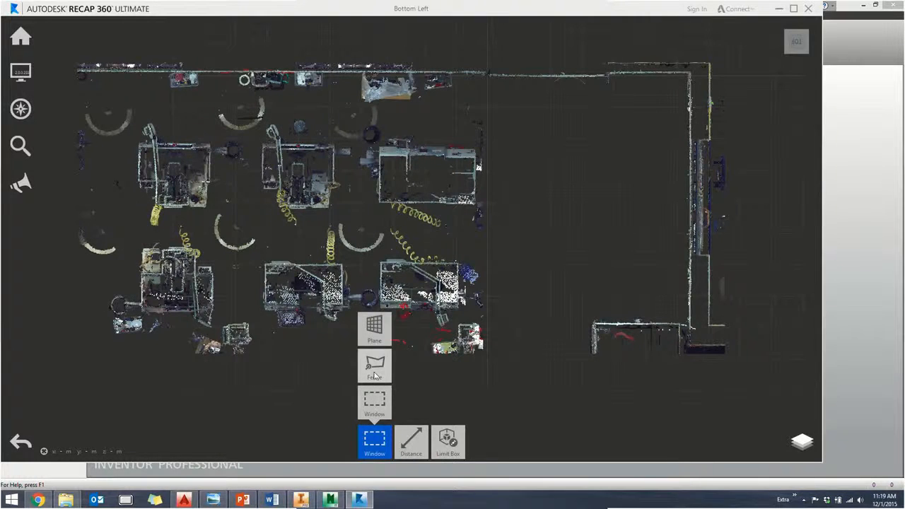
left_click(375, 376)
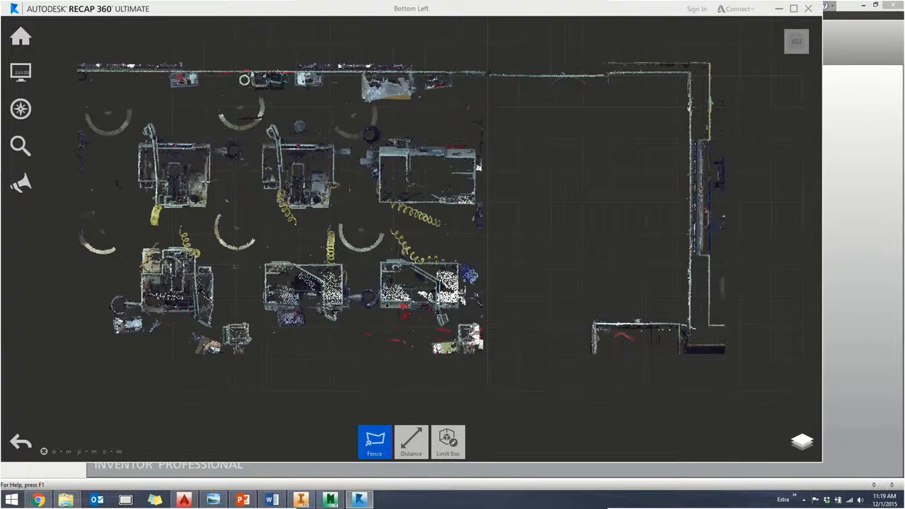
left_click(467, 78)
left_click(325, 99)
left_click(232, 80)
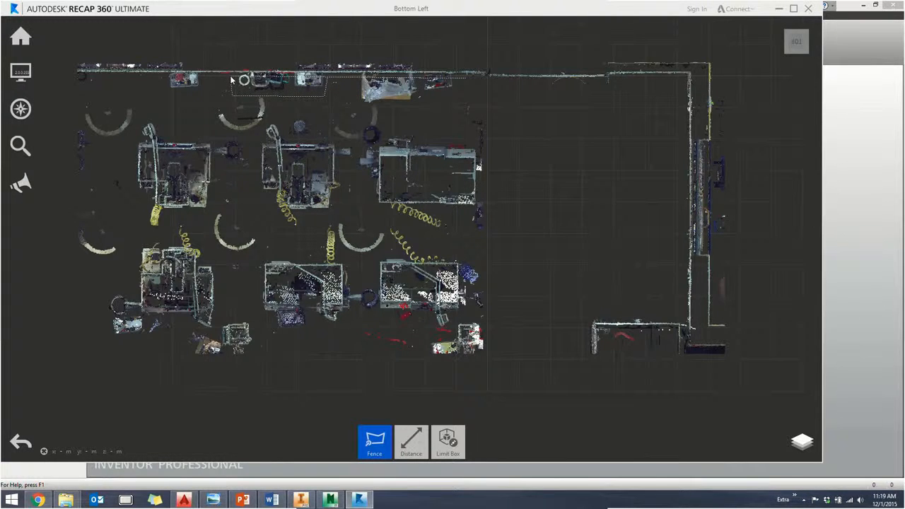
left_click(64, 74)
left_click(77, 397)
left_click(223, 381)
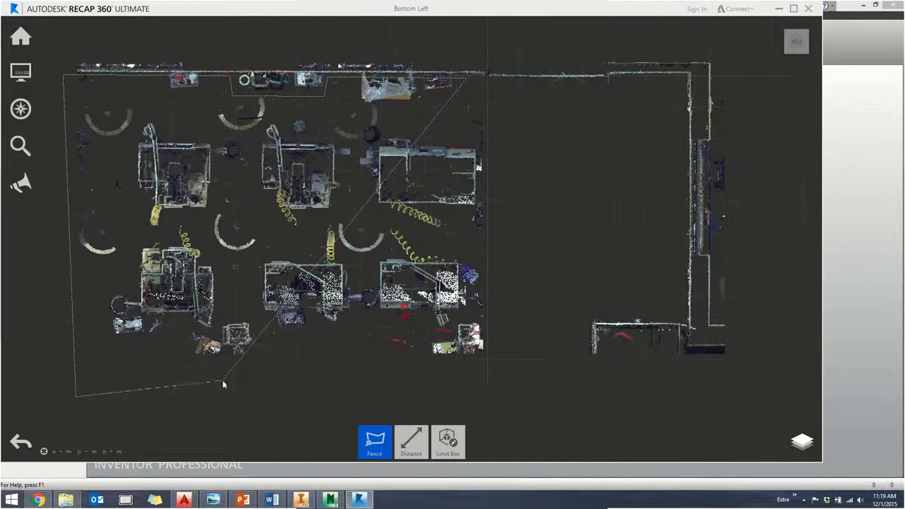
left_click(223, 320)
left_click(254, 319)
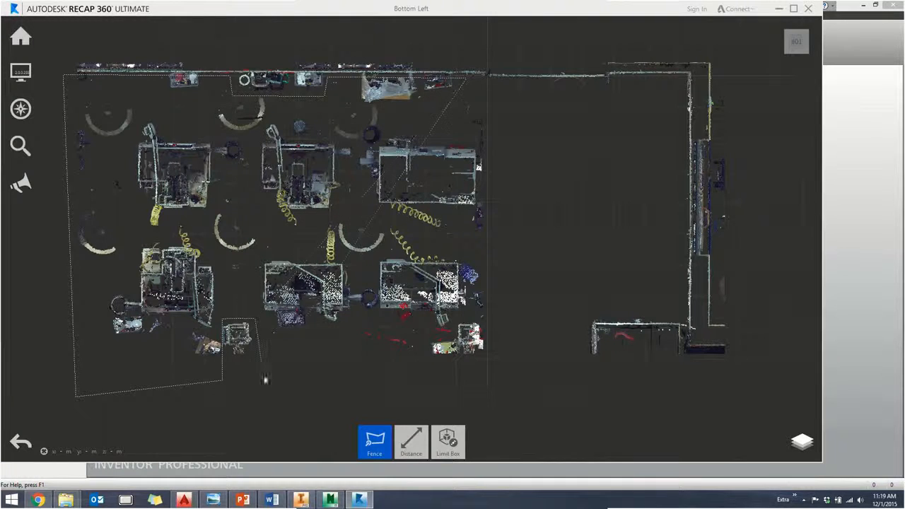
left_click(256, 391)
left_click(454, 383)
left_click(456, 319)
left_click(492, 319)
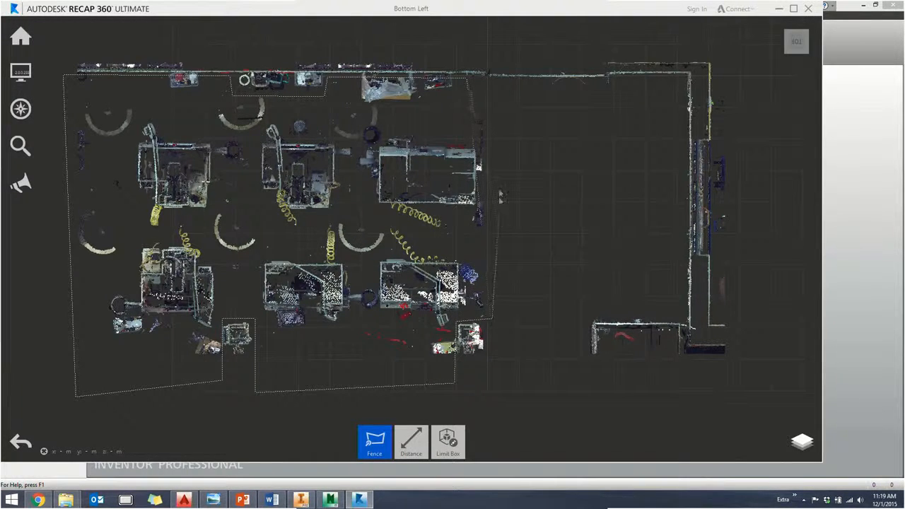
left_click(507, 108)
double_click(538, 131)
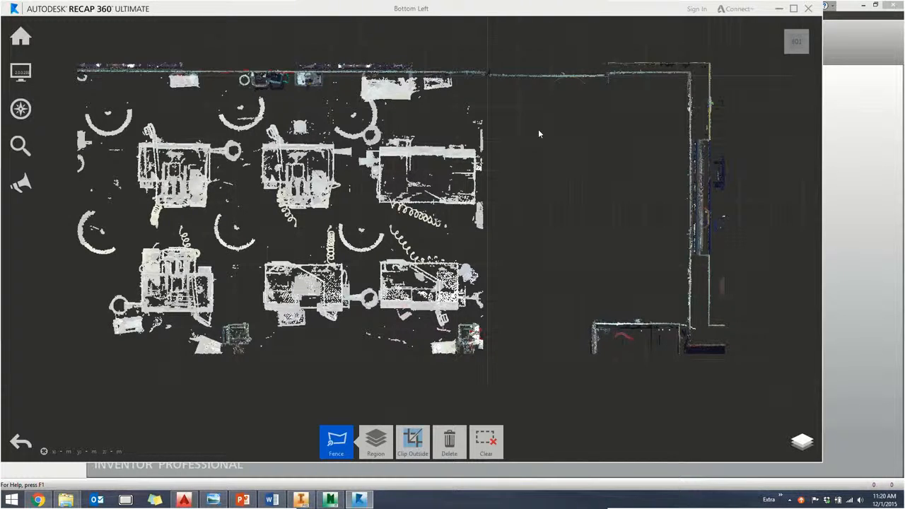
key("Delete")
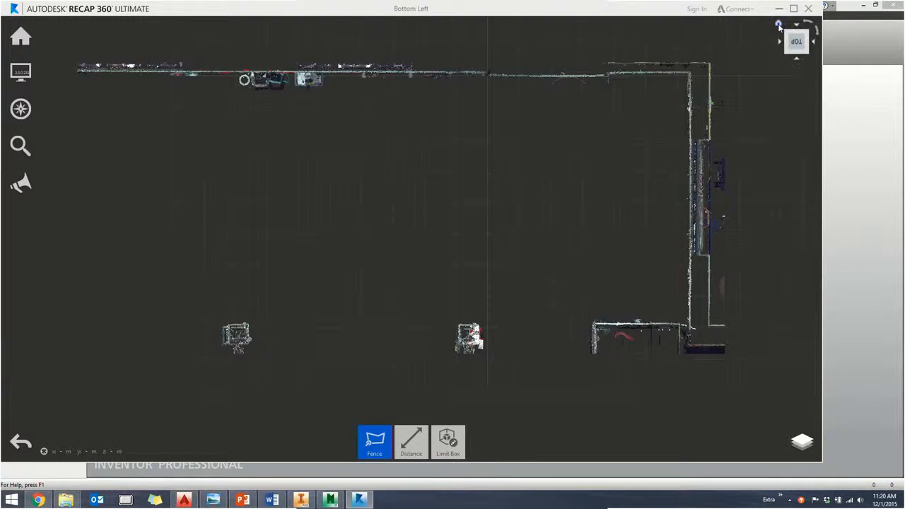
- Show the cleaned scan from its open side and reset the limit box, then examine the roof, walls and columns from a lower angle
left_click_drag(796, 42, 747, 72)
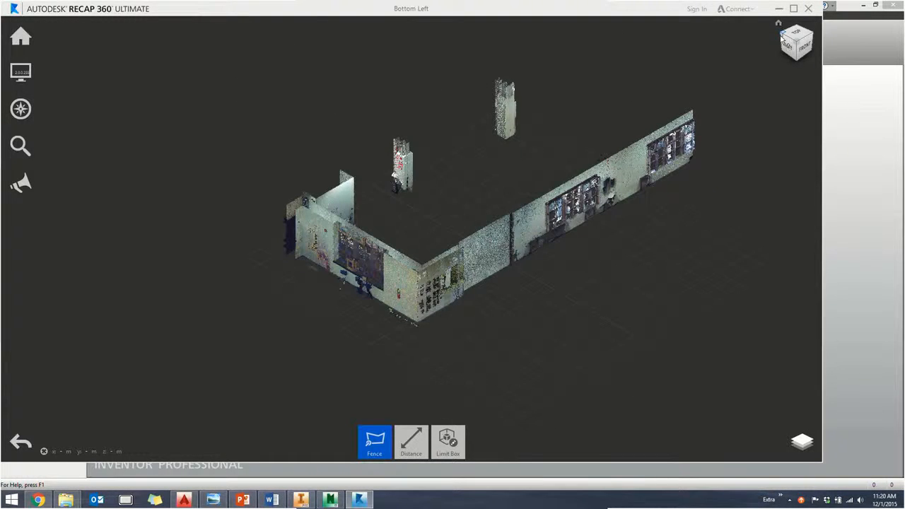
left_click(782, 36)
left_click(781, 35)
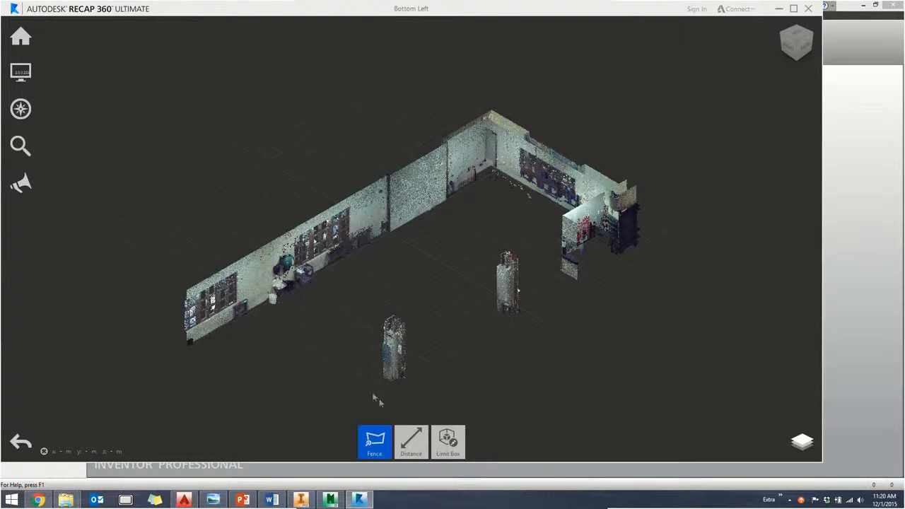
mouse_move(453, 446)
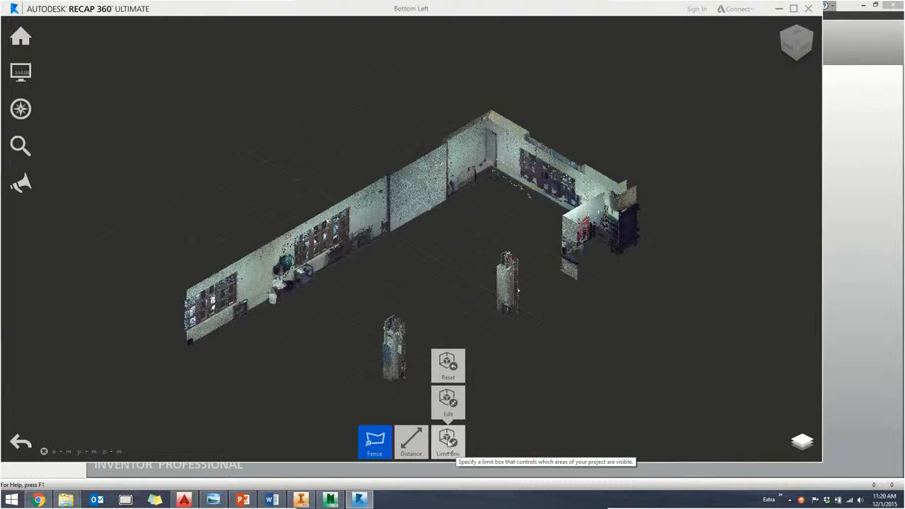
left_click(448, 365)
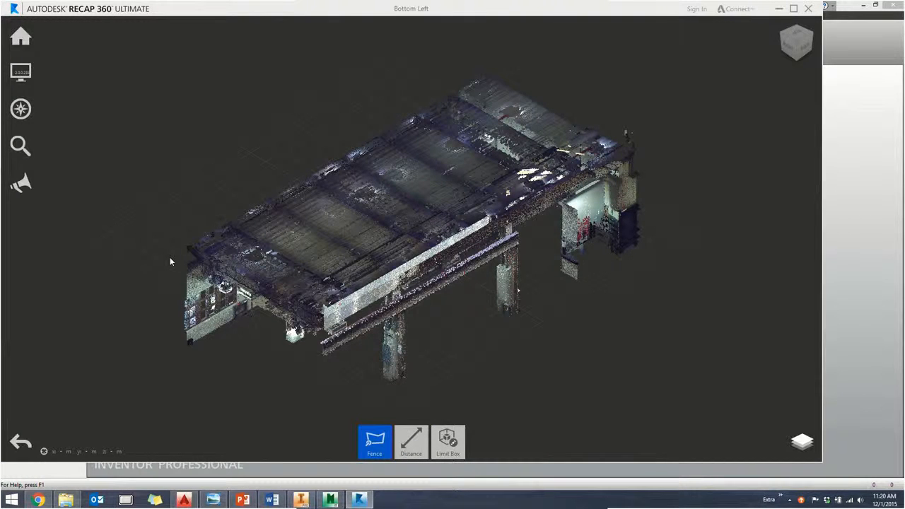
middle_click_drag(312, 301, 299, 267, "shift")
middle_click_drag(520, 365, 546, 316)
scroll(485, 327, "down", 2)
scroll(485, 327, "up", 5)
middle_click_drag(484, 324, 430, 315, "shift")
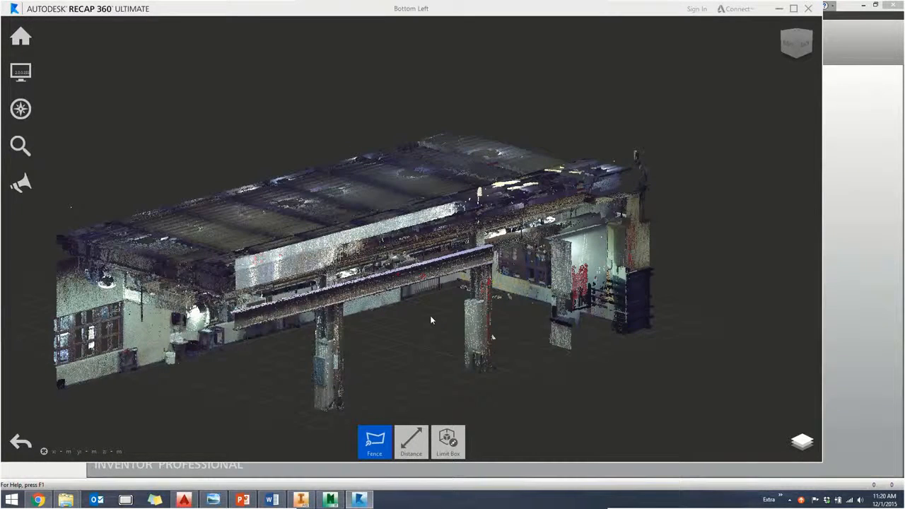
middle_click_drag(391, 312, 414, 284)
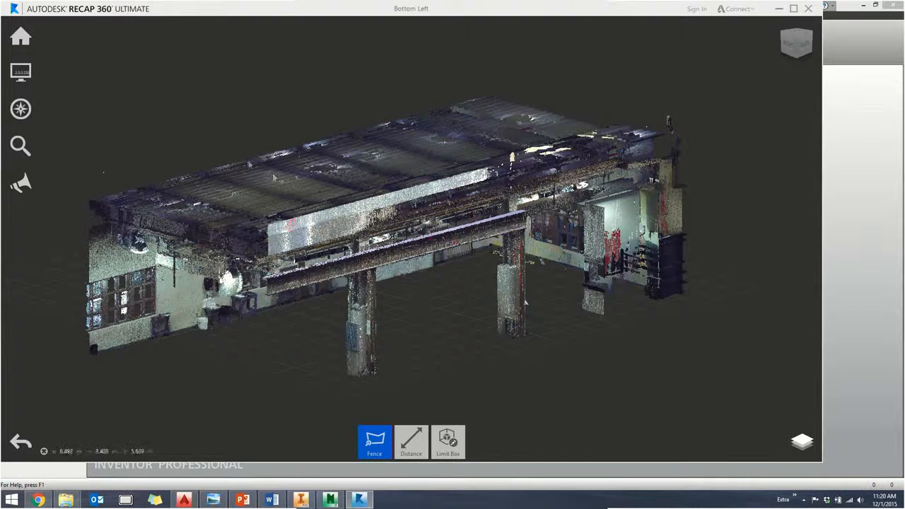
- Switch to Autodesk Inventor and create a new factory layout
mouse_move(27, 45)
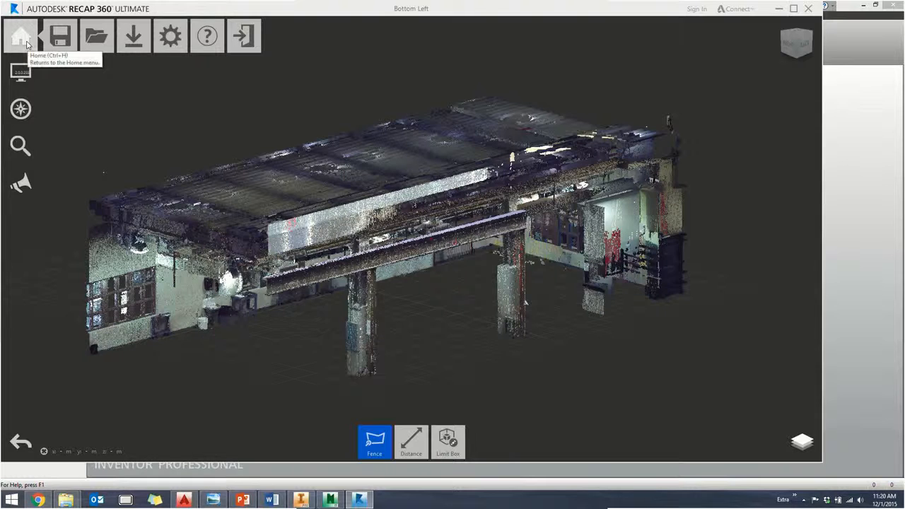
mouse_move(134, 47)
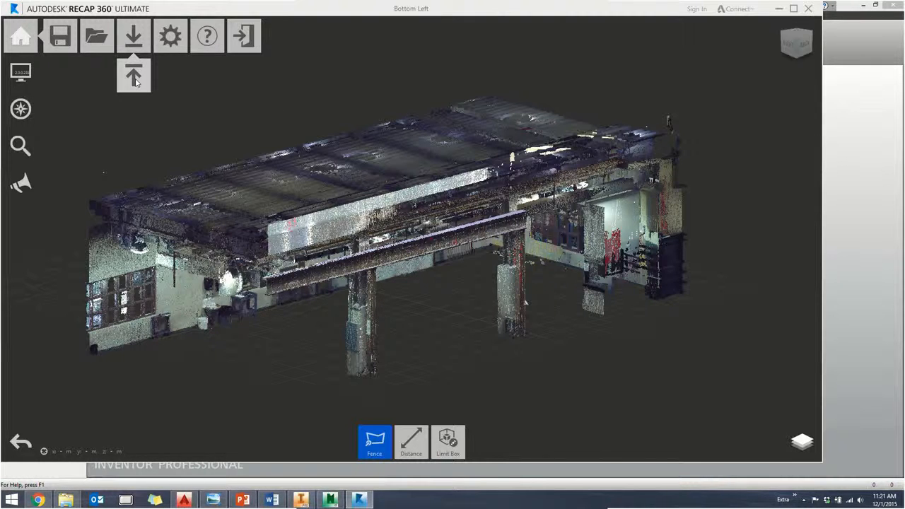
left_click(524, 70)
key("Escape")
left_click(779, 8)
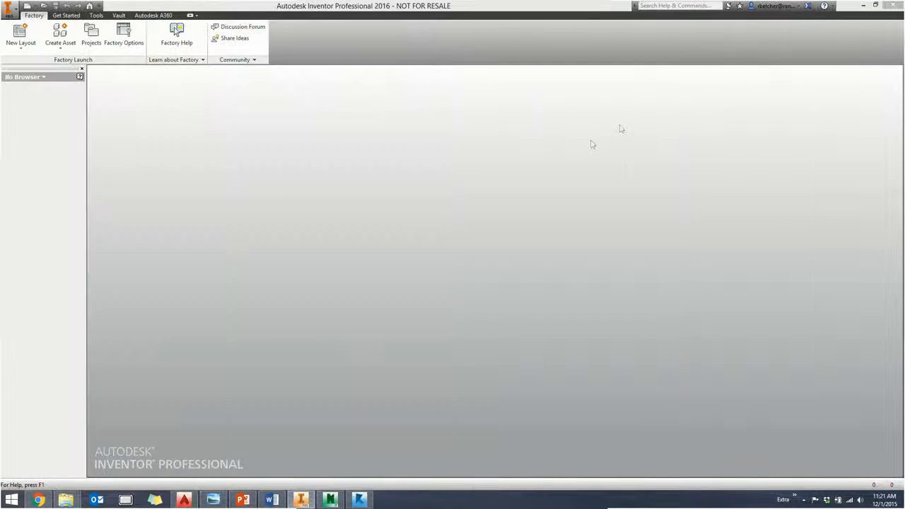
left_click(23, 32)
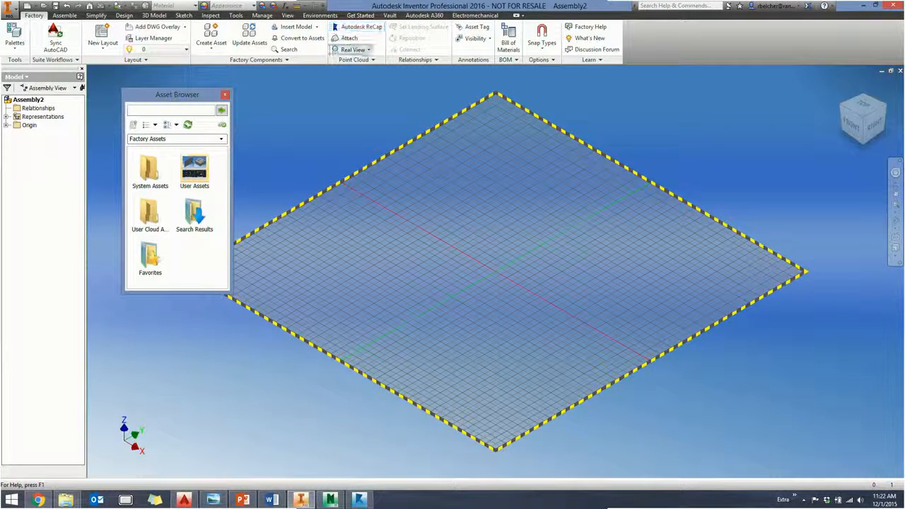
- Attach the point cloud scan Bottom Left Clean.rcs from the Recap FDS folder and place it on the layout floor
left_click(348, 38)
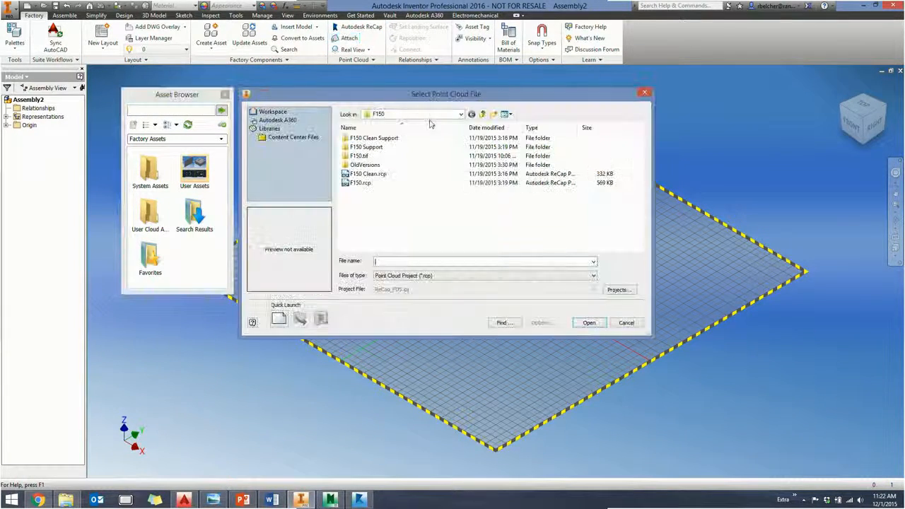
left_click(484, 115)
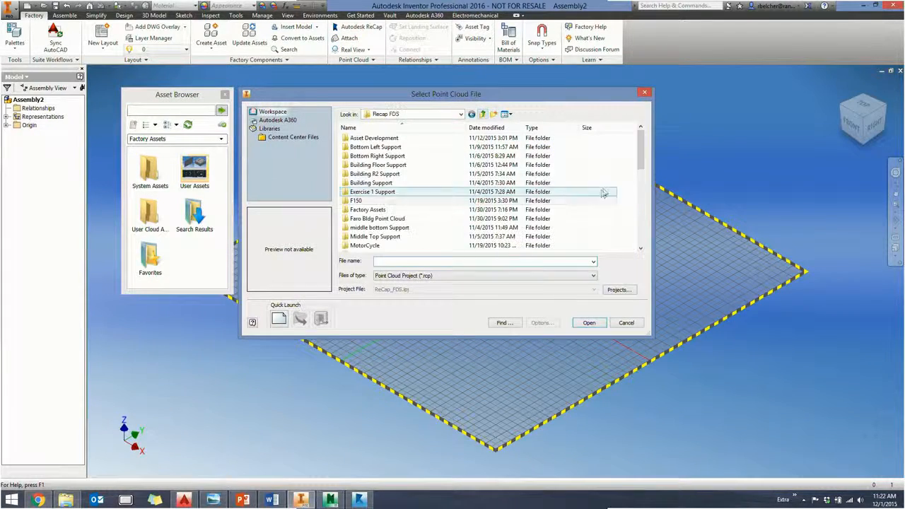
left_click_drag(640, 164, 638, 239)
left_click(445, 276)
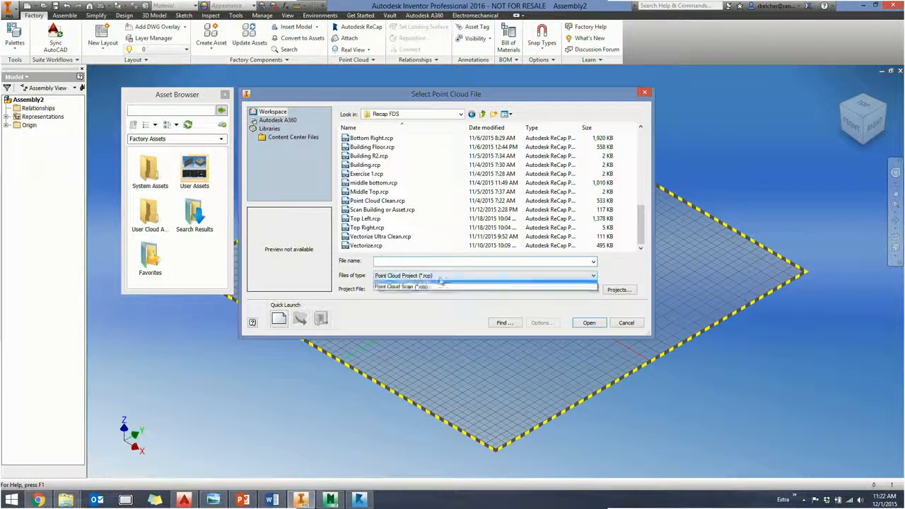
left_click(416, 288)
scroll(446, 191, "down", 7)
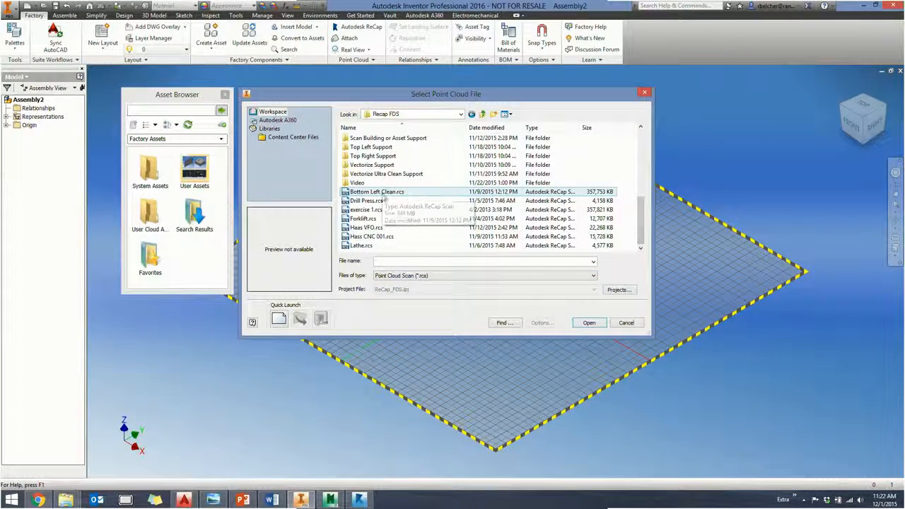
left_click(377, 192)
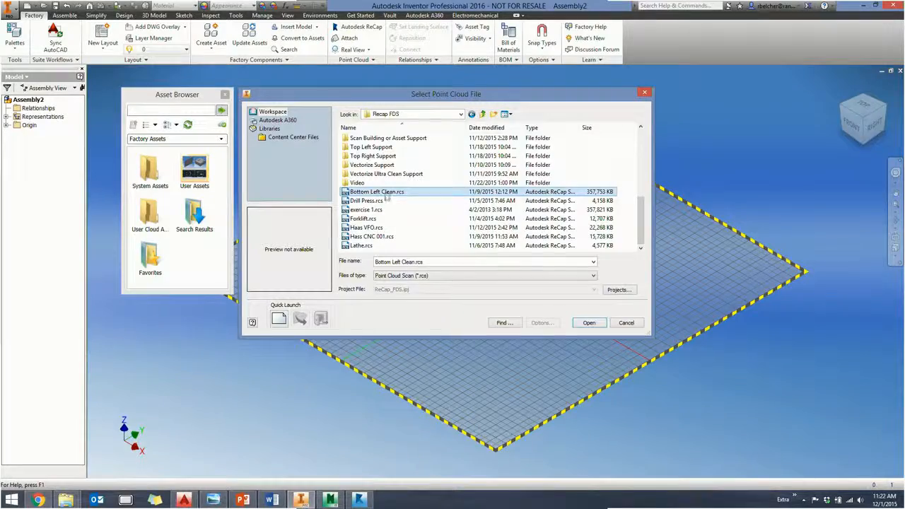
left_click(589, 323)
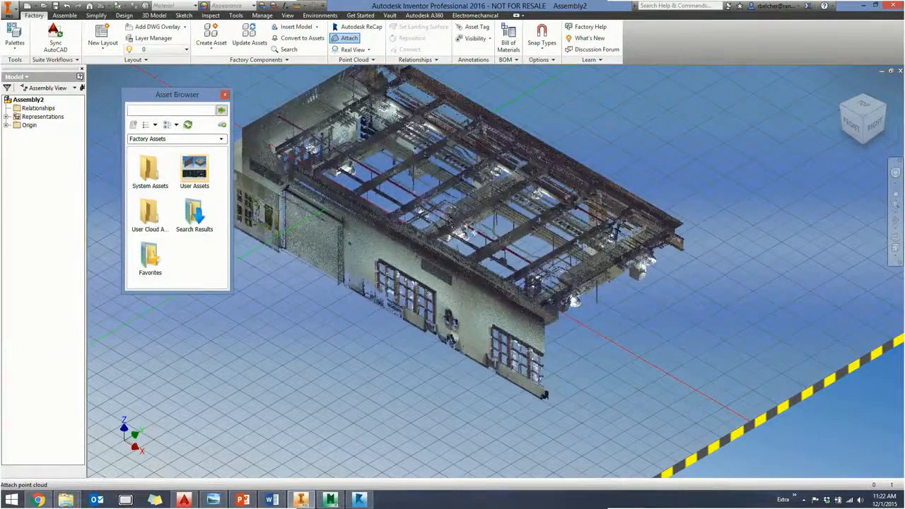
left_click(471, 225)
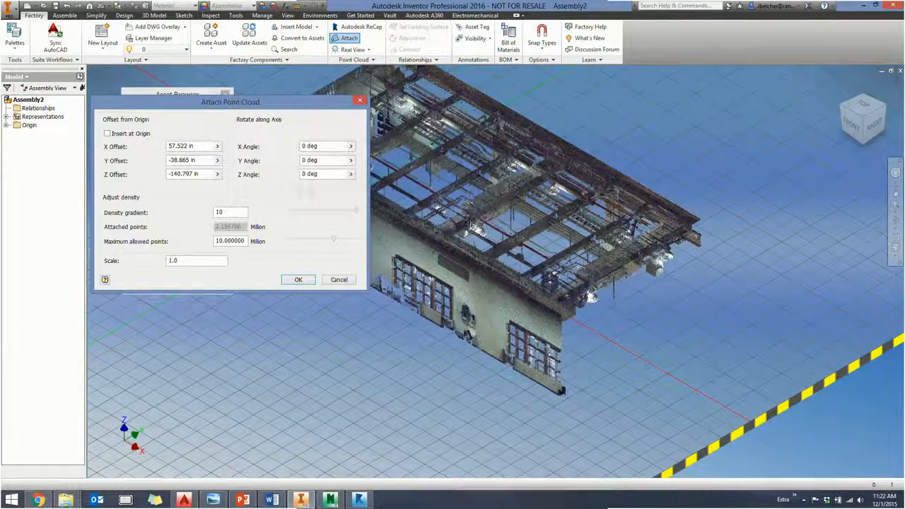
- Set the point cloud to insert at the origin and examine the wall corner where the axes meet
left_click(107, 134)
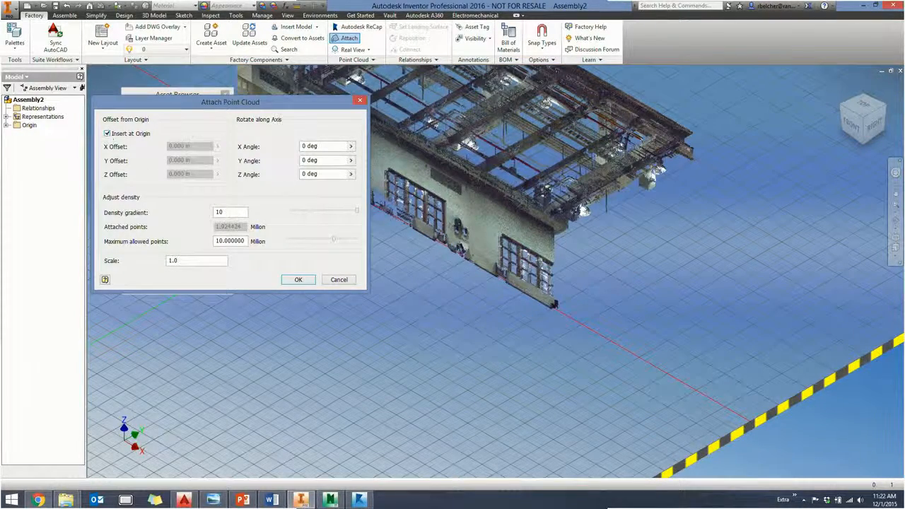
middle_click_drag(389, 244, 572, 324)
scroll(545, 302, "up", 5)
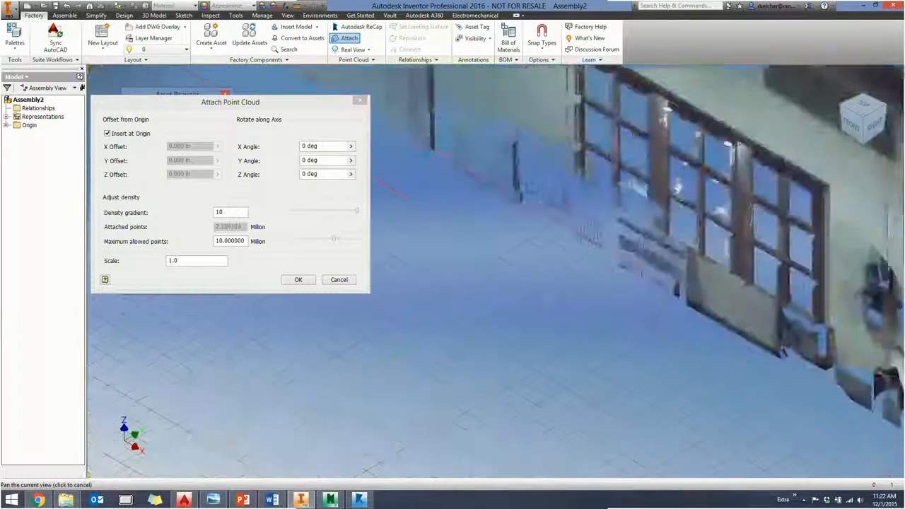
middle_click_drag(536, 270, 553, 348)
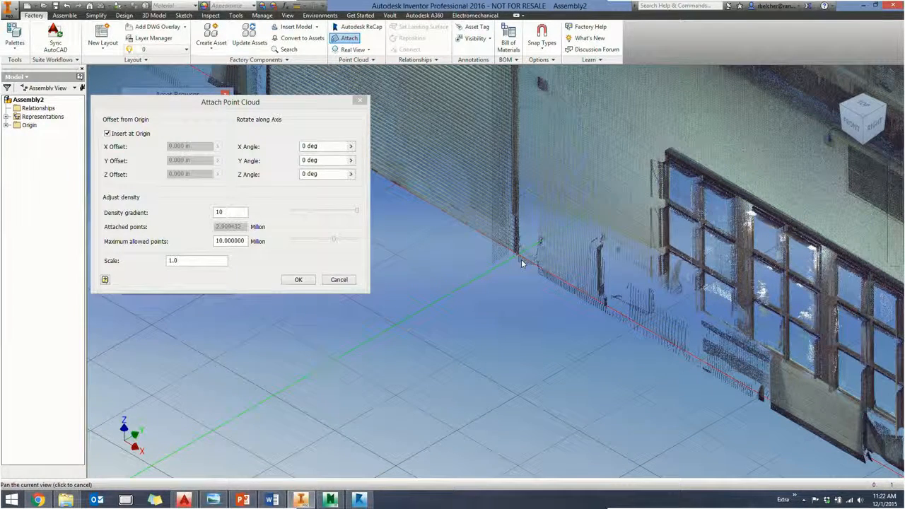
- Rotate the point cloud 180 degrees about the Z axis and finish attaching it to the layout
left_click(324, 174)
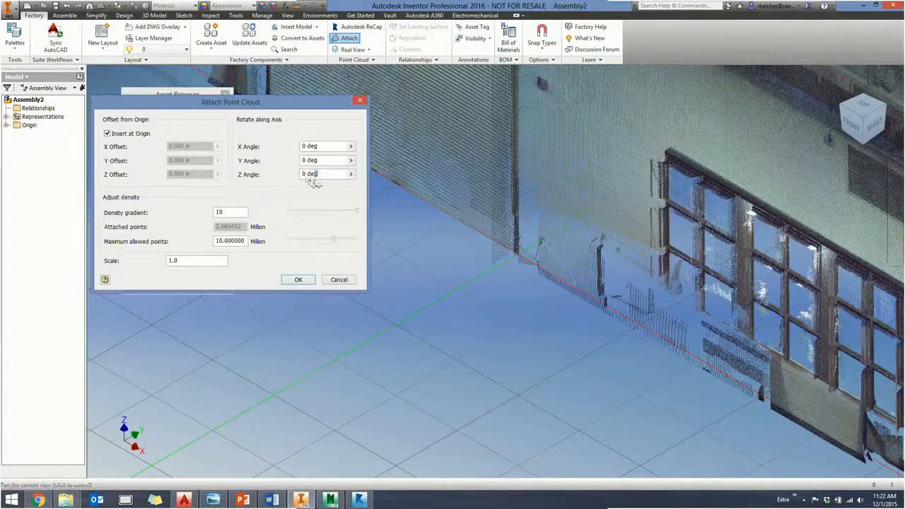
type("180")
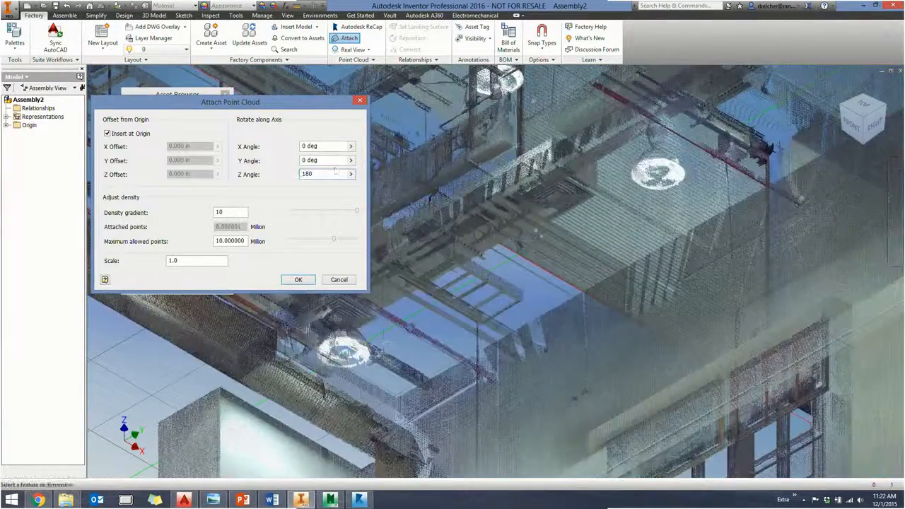
scroll(541, 235, "down", 10)
middle_click_drag(493, 189, 556, 208)
scroll(555, 209, "up", 5)
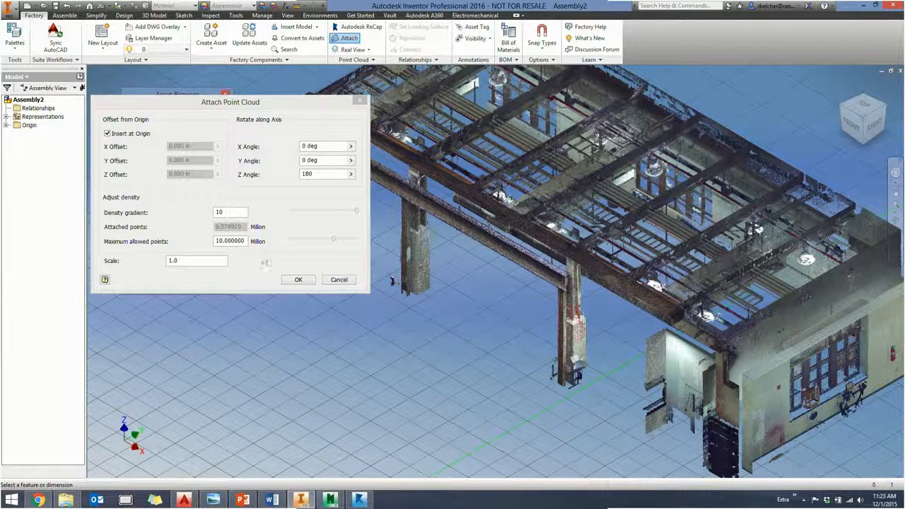
left_click(298, 280)
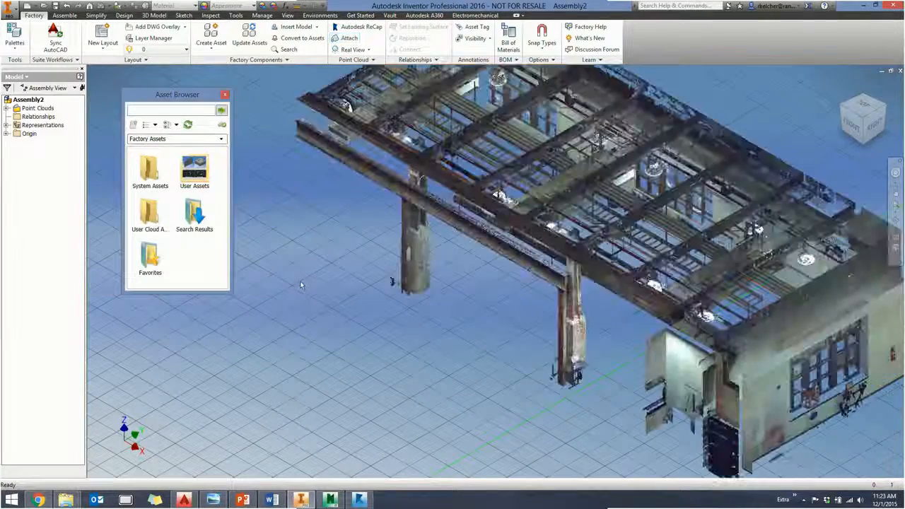
- Show the whole attached scan from its open front side and search the factory assets for "cnc haas"
middle_click_drag(453, 297, 382, 269)
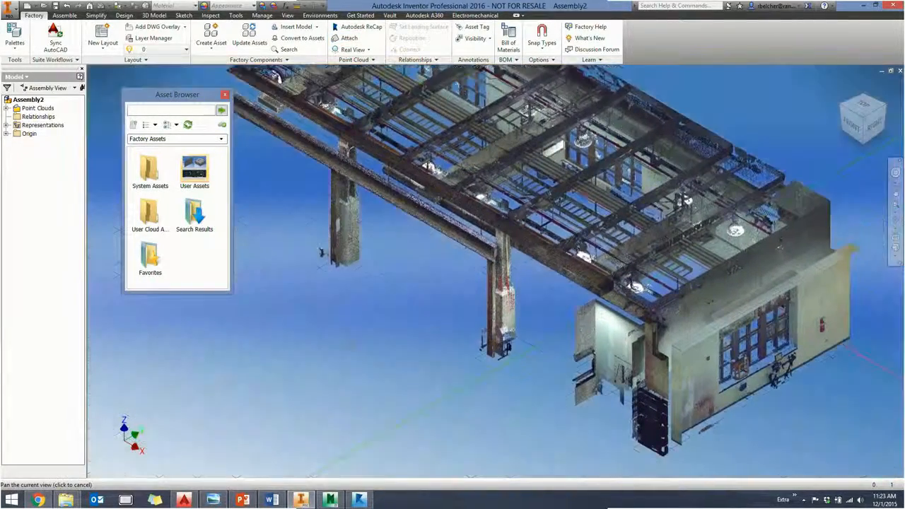
scroll(357, 351, "down", 5)
scroll(358, 350, "up", 6)
scroll(356, 351, "down", 3)
middle_click_drag(355, 352, 396, 353, "shift")
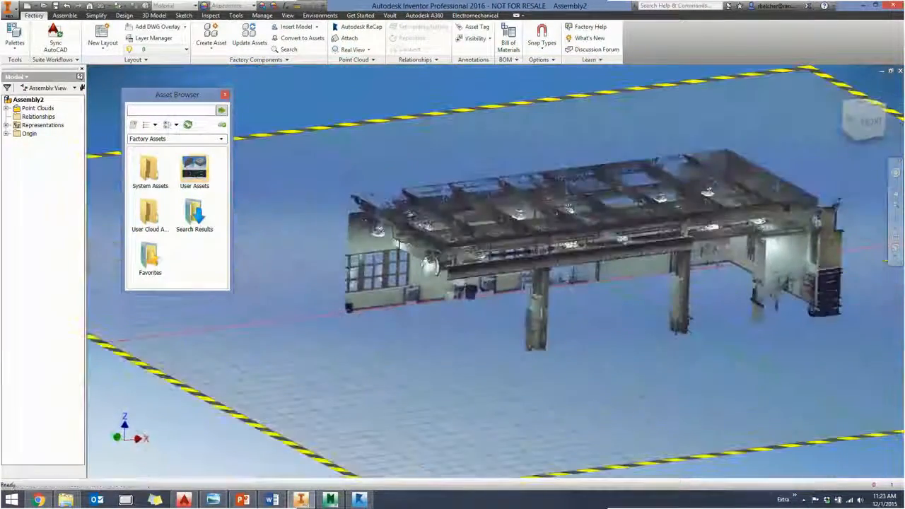
left_click(157, 111)
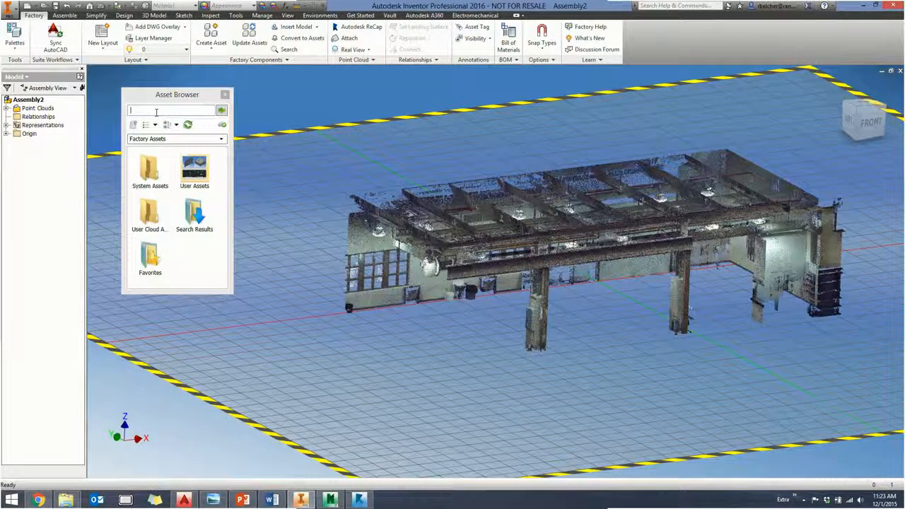
type("c")
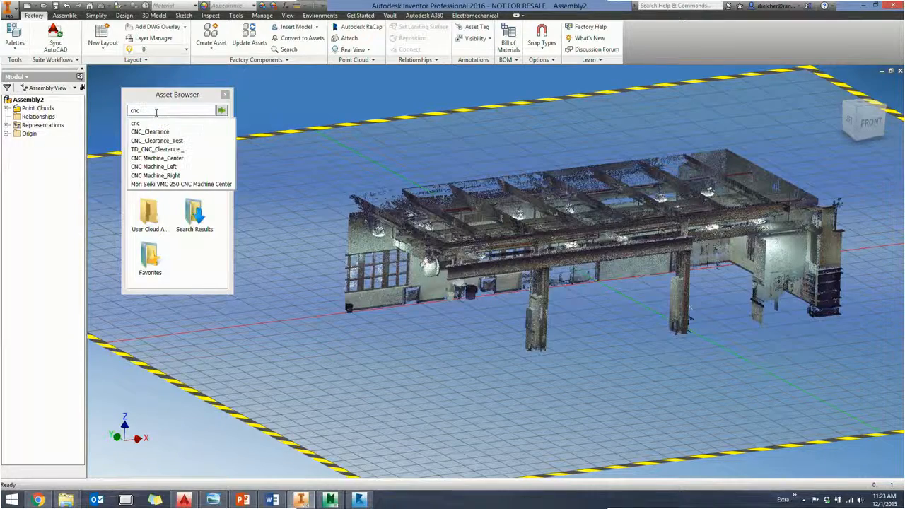
type("eilhaas")
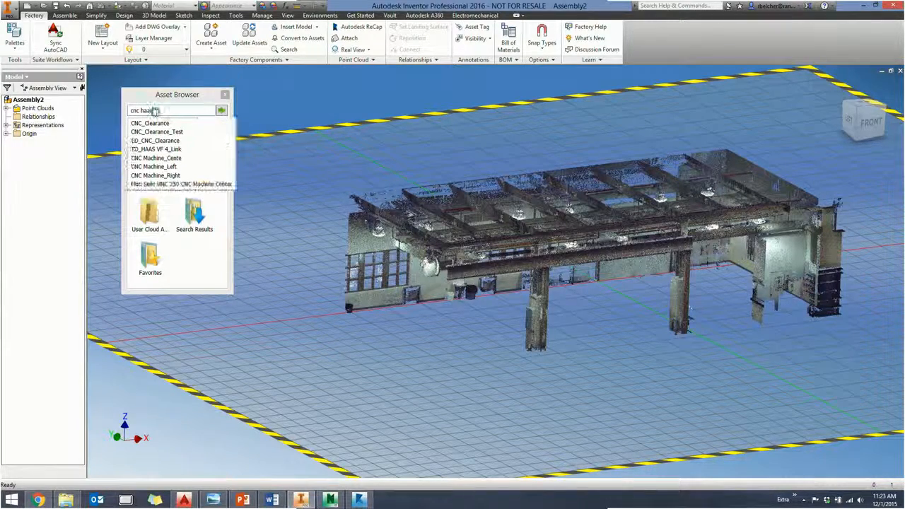
key("Return")
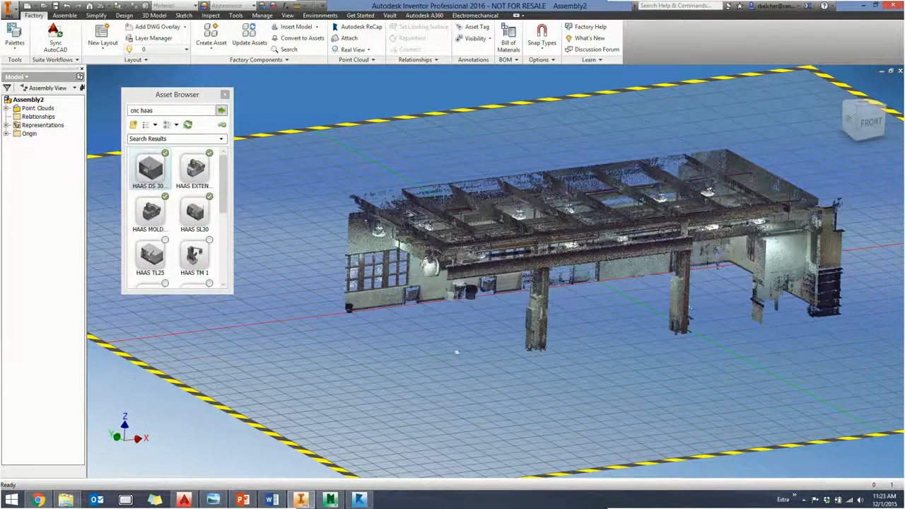
- Place one HAAS DS 30SSY machine on the layout floor under the scanned roof beam, beside the column, and end the placement
left_click_drag(150, 169, 456, 349)
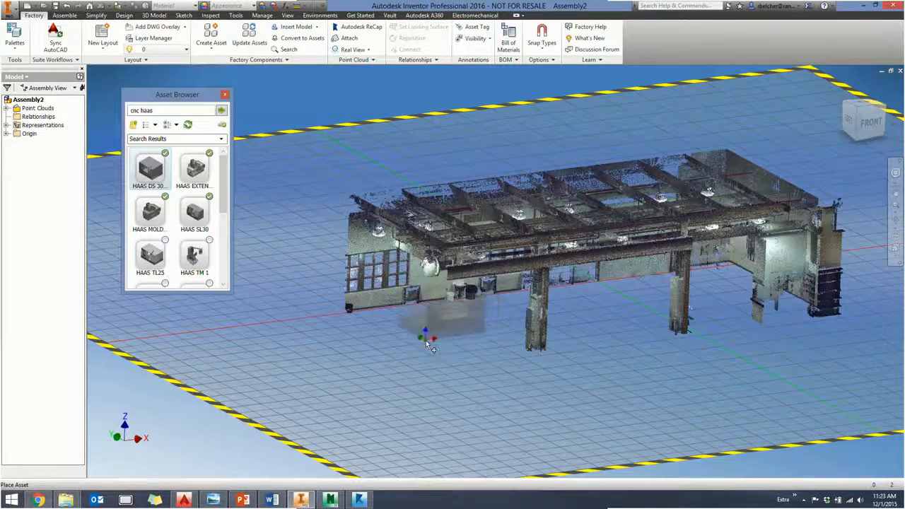
scroll(449, 357, "up", 2)
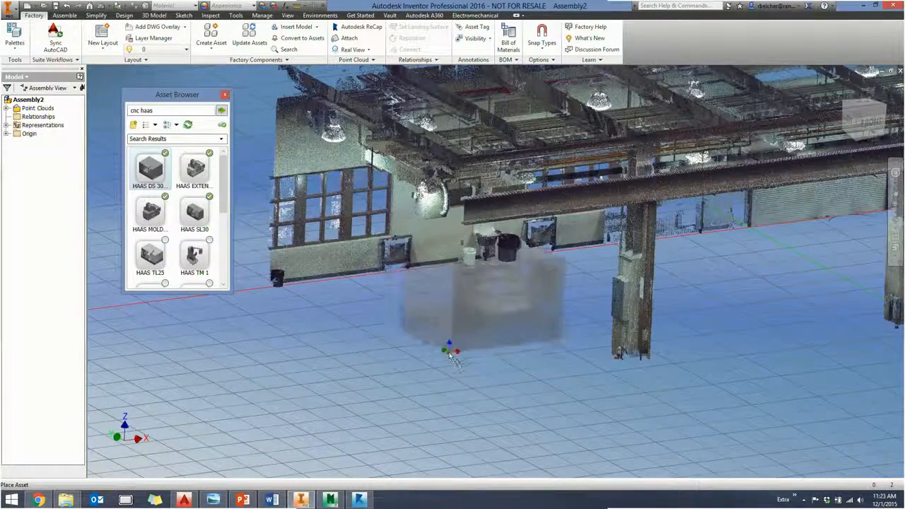
left_click(453, 360)
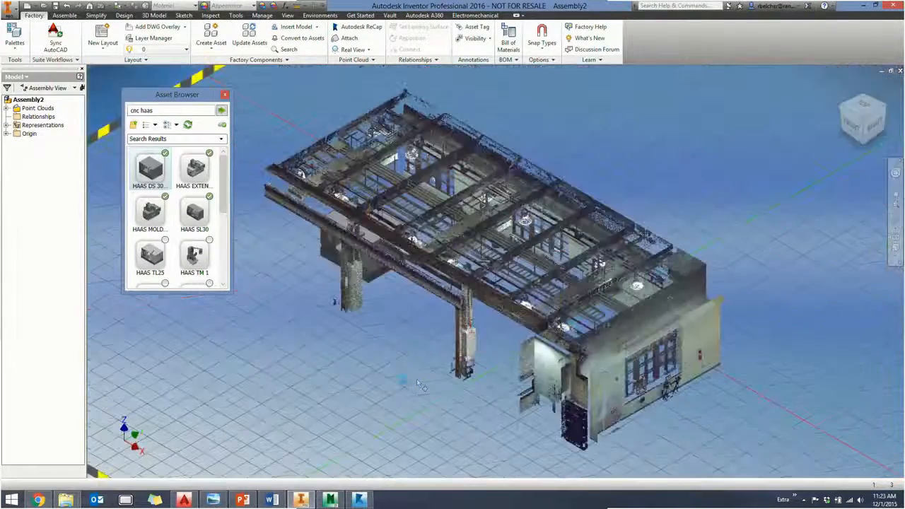
right_click(312, 356)
left_click(332, 348)
right_click(311, 376)
left_click(320, 378)
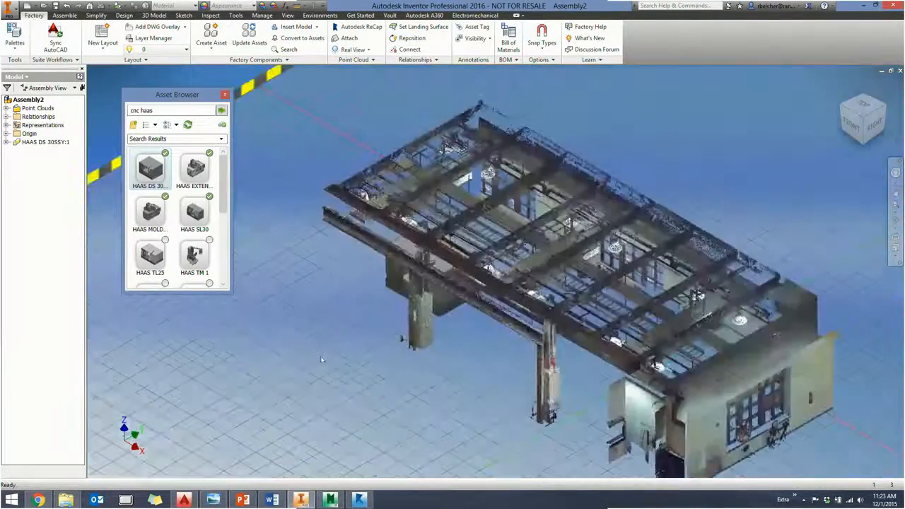
- Examine the placed HAAS machine from the front against the scanned column, beam and wall
middle_click_drag(319, 351, 436, 359, "shift")
scroll(434, 307, "up", 6)
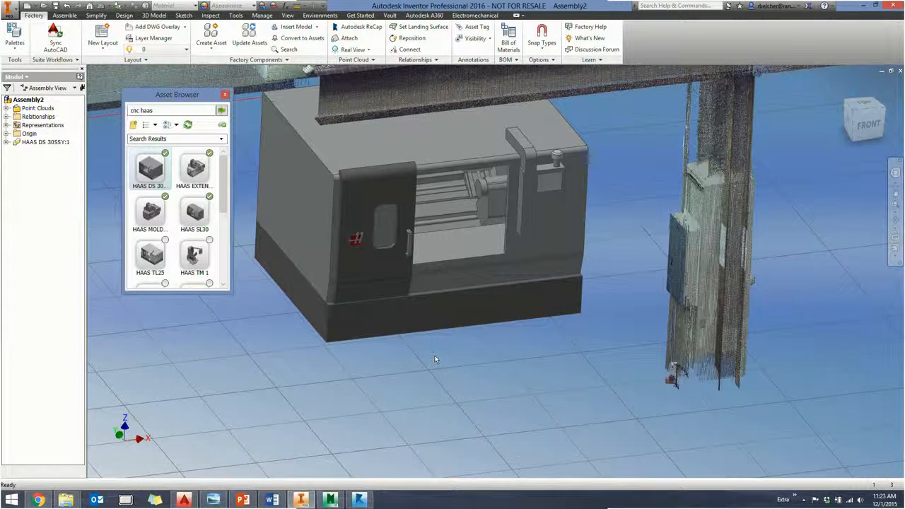
scroll(532, 375, "down", 3)
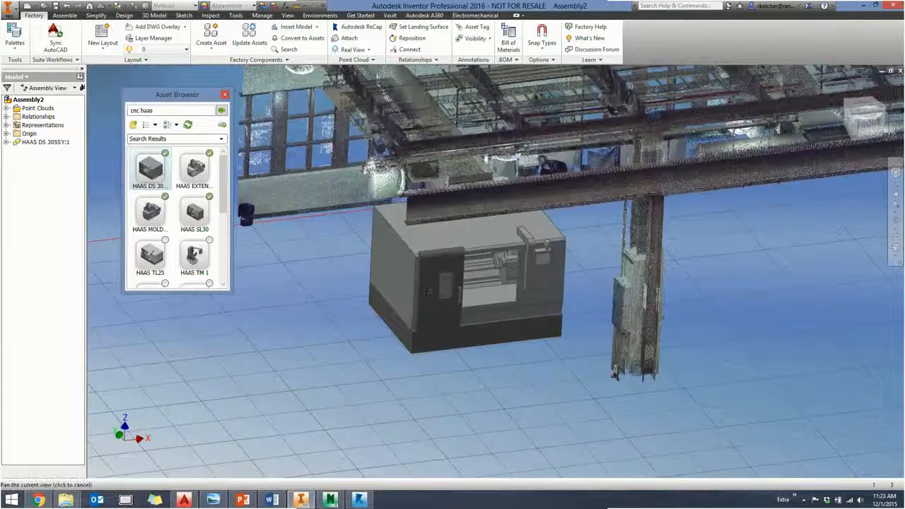
middle_click_drag(420, 283, 425, 265)
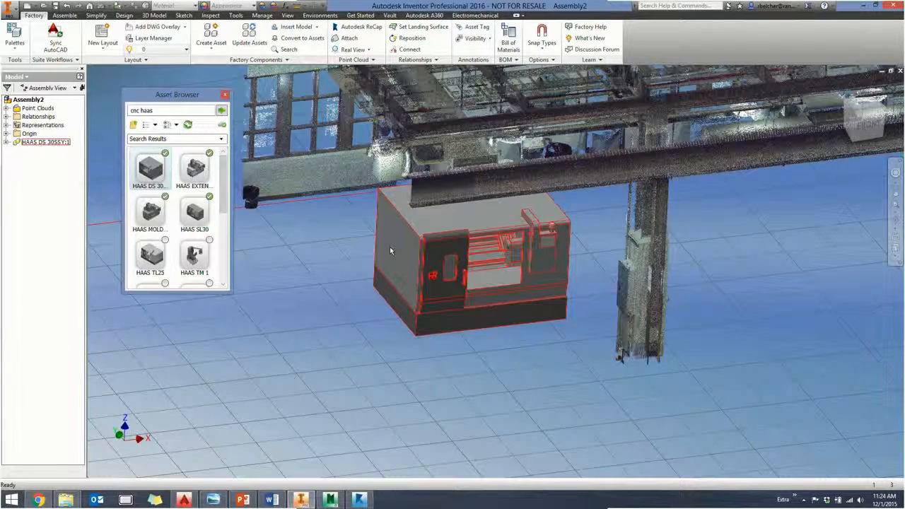
middle_click_drag(353, 277, 406, 298)
scroll(405, 298, "down", 3)
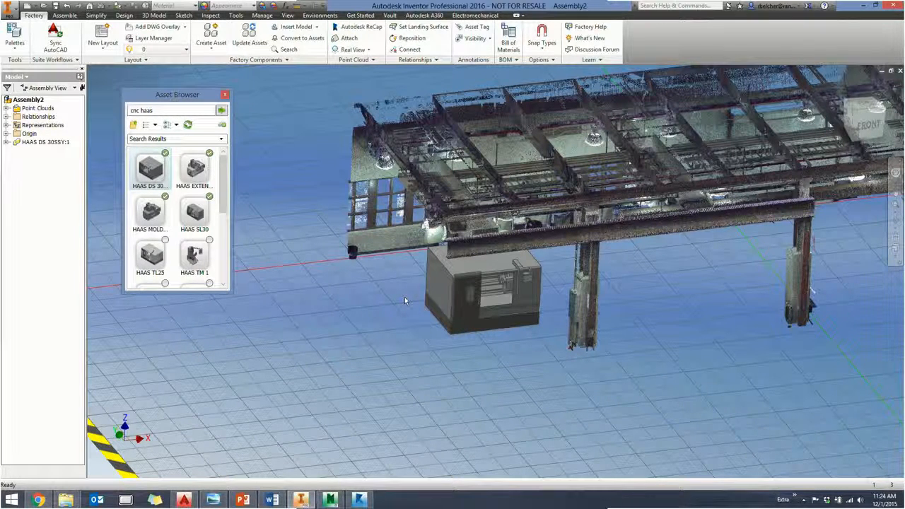
middle_click_drag(360, 272, 381, 266)
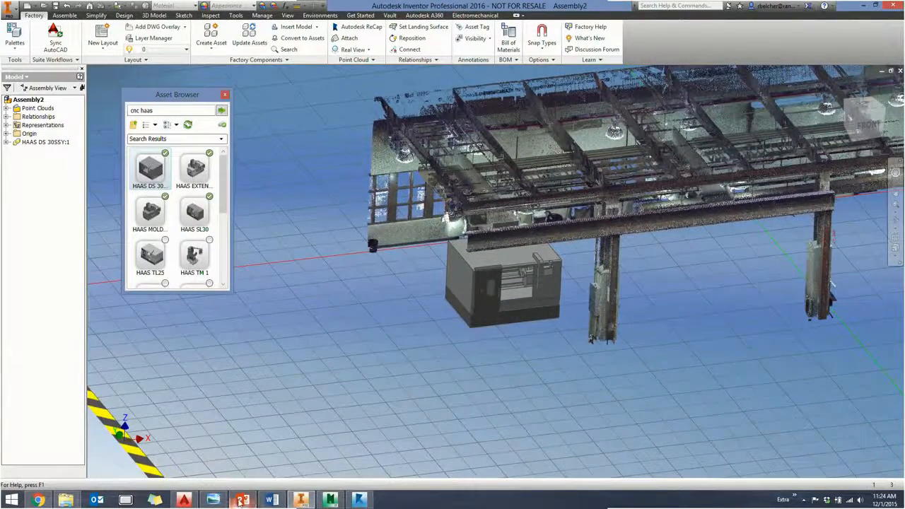
- Switch to the PowerPoint slide show at the slide on creating drawings from point clouds with Autodesk Vectorize It
left_click(242, 500)
left_click(273, 334)
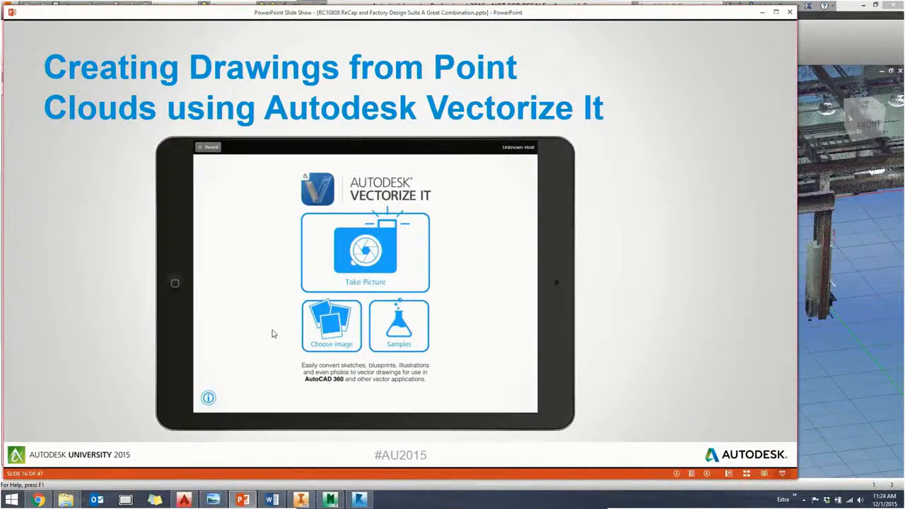
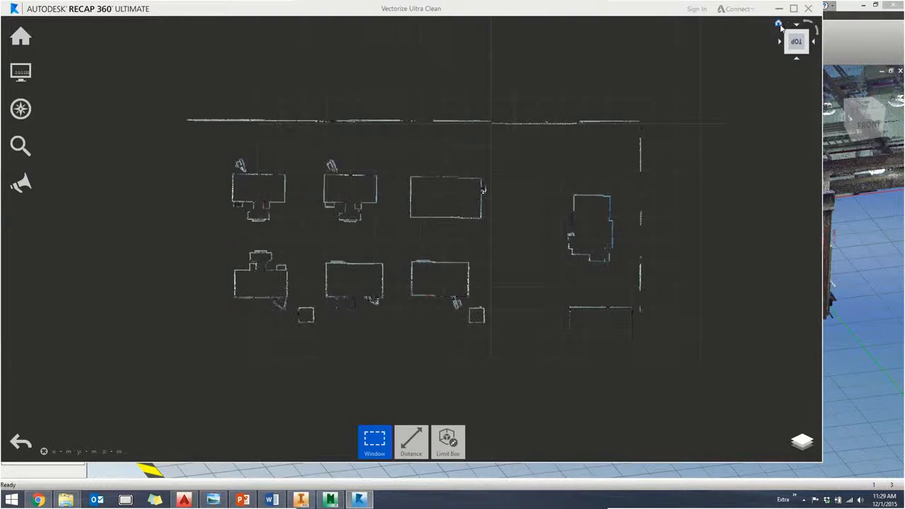
- Orient the Vectorize Ultra Clean scan in a top view with the long wall along the upper side, and enlarge it
left_click(780, 25)
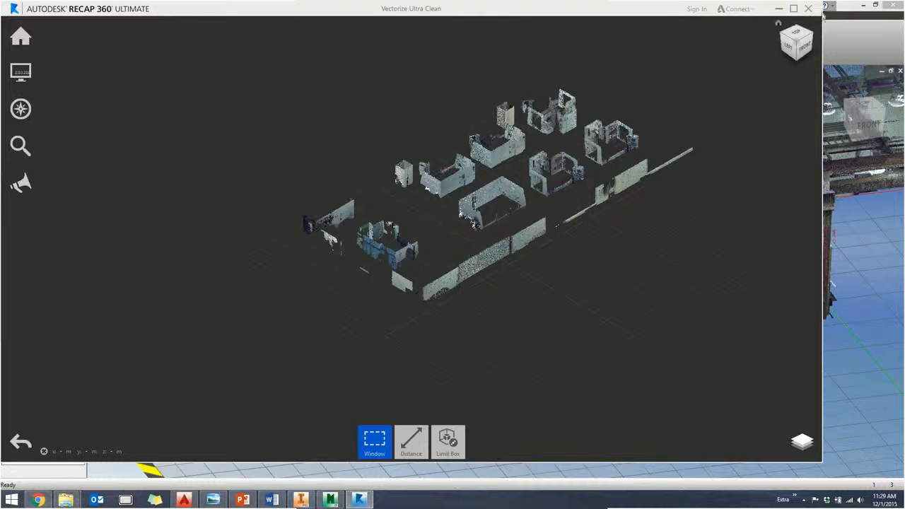
left_click(797, 36)
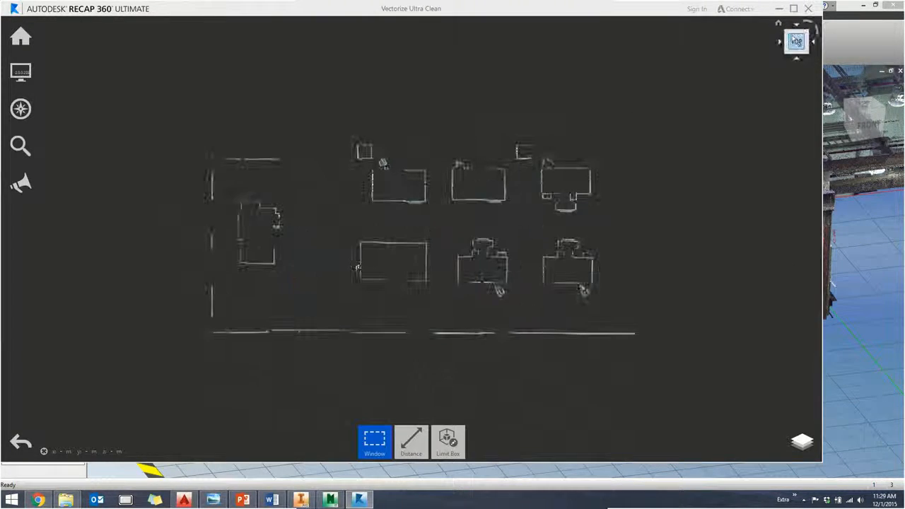
left_click(806, 26)
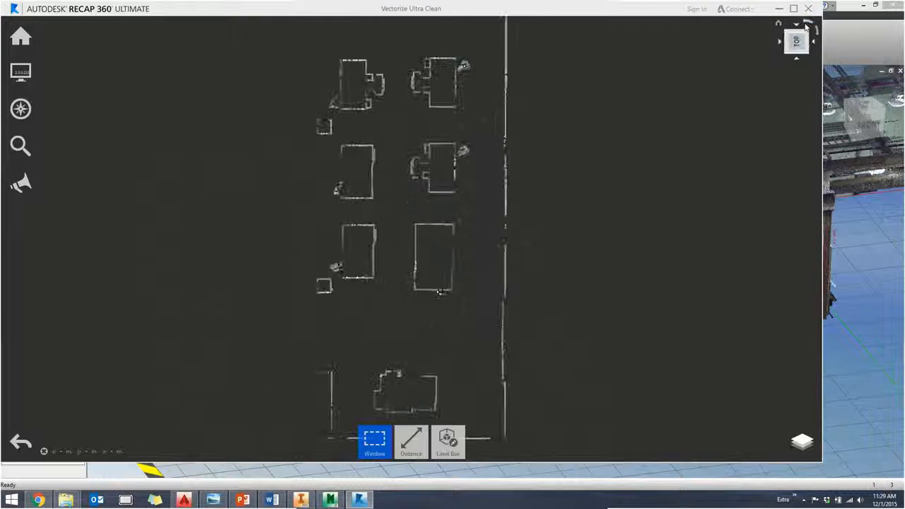
left_click(806, 27)
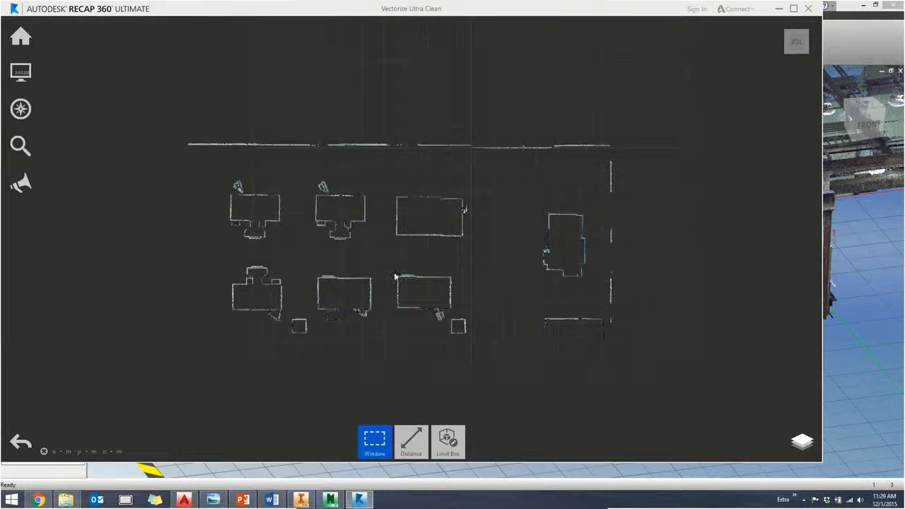
scroll(394, 276, "up", 4)
middle_click_drag(394, 274, 412, 273)
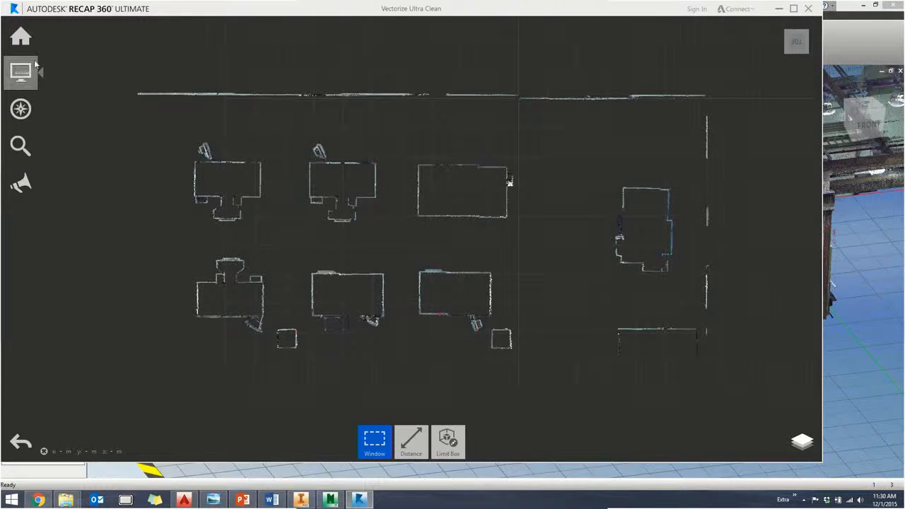
- Hide the background grid behind the Vectorize Ultra Clean scan
mouse_move(34, 66)
mouse_move(173, 73)
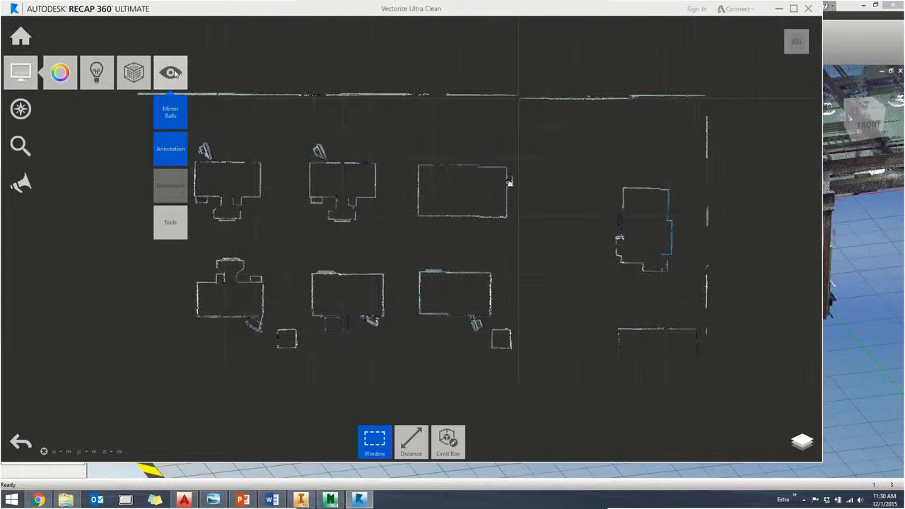
mouse_move(170, 222)
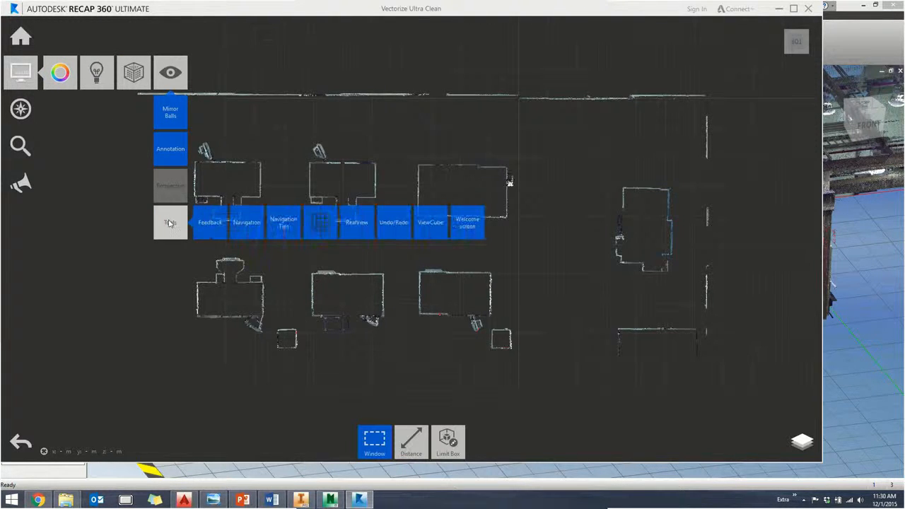
left_click(320, 222)
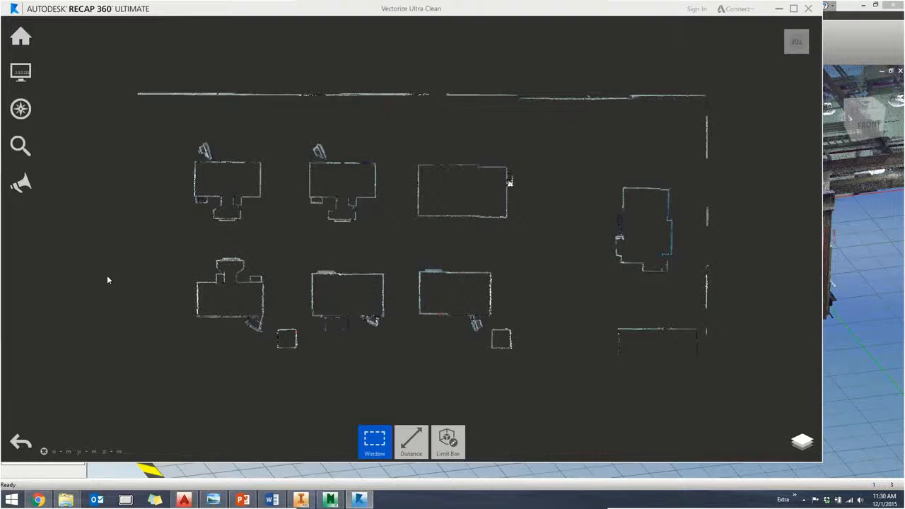
- Try a smaller point display size for the scan and restore the original size
mouse_move(31, 80)
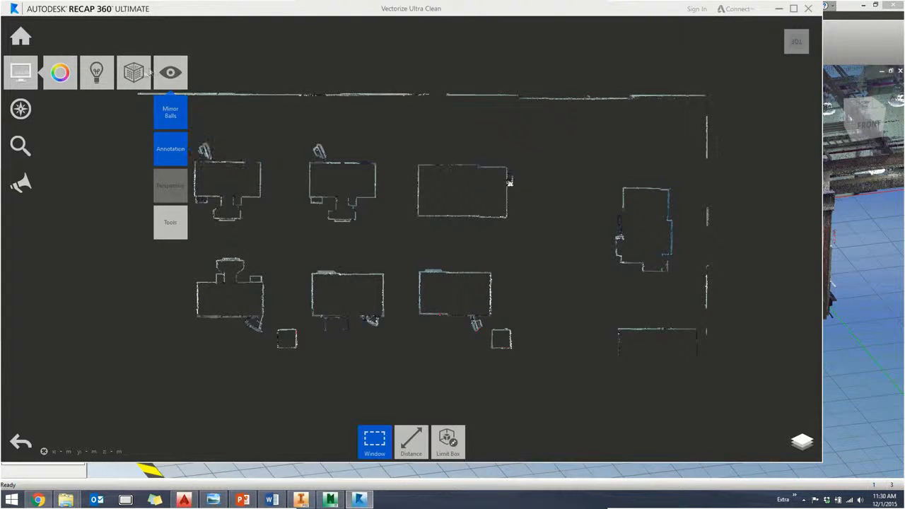
mouse_move(135, 77)
mouse_move(132, 118)
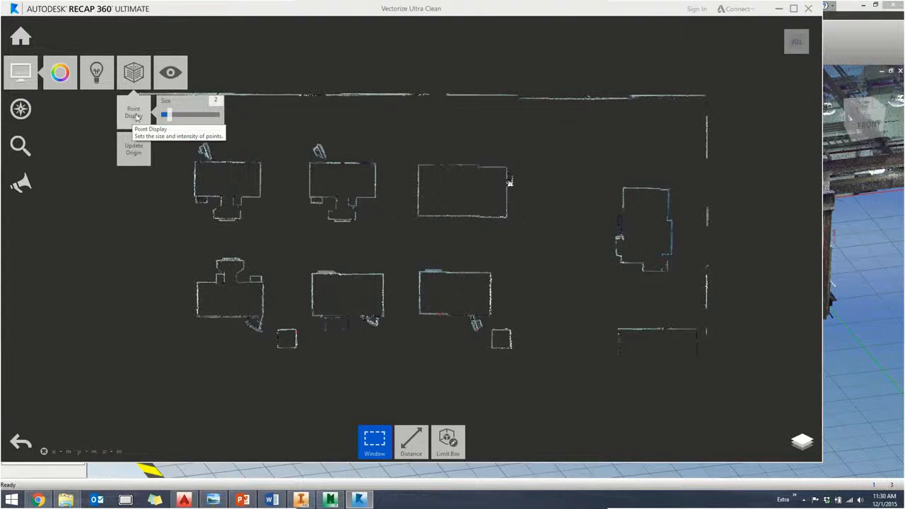
left_click_drag(164, 118, 154, 116)
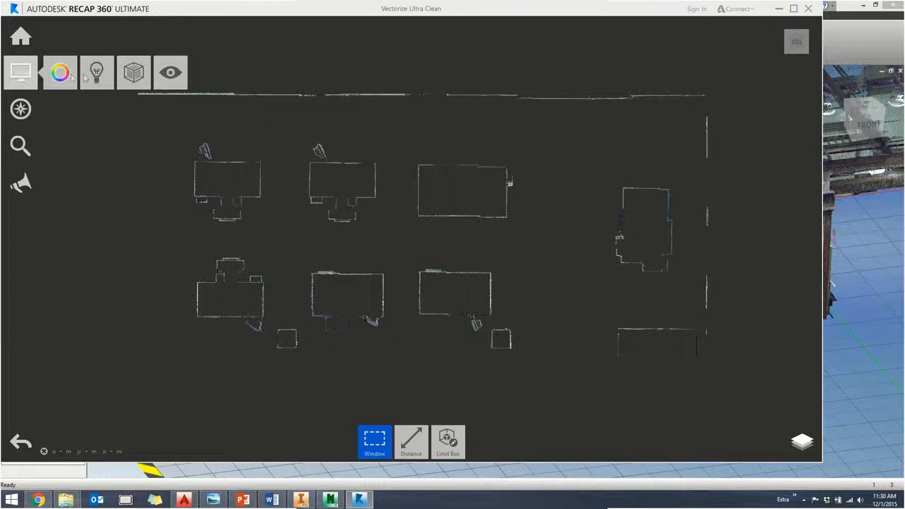
mouse_move(139, 81)
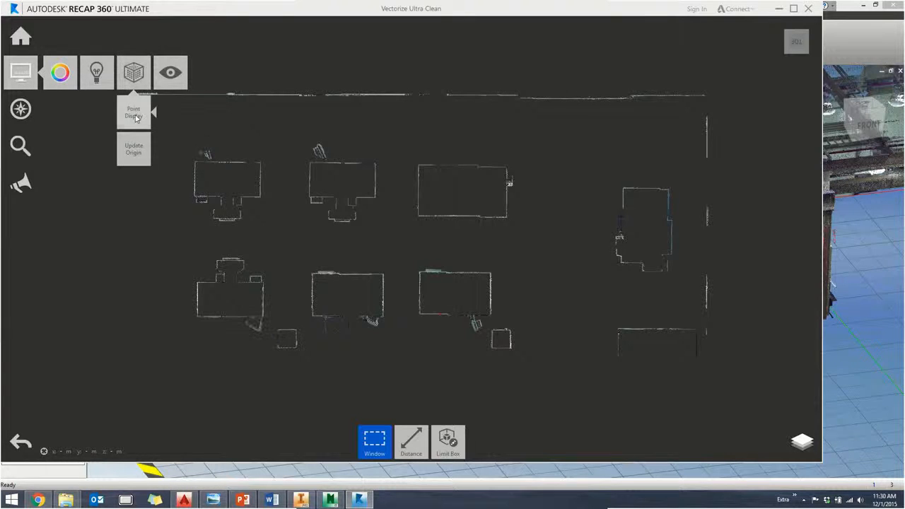
mouse_move(135, 115)
mouse_move(166, 118)
left_mouse_down()
mouse_move(185, 120)
mouse_move(171, 119)
left_mouse_up()
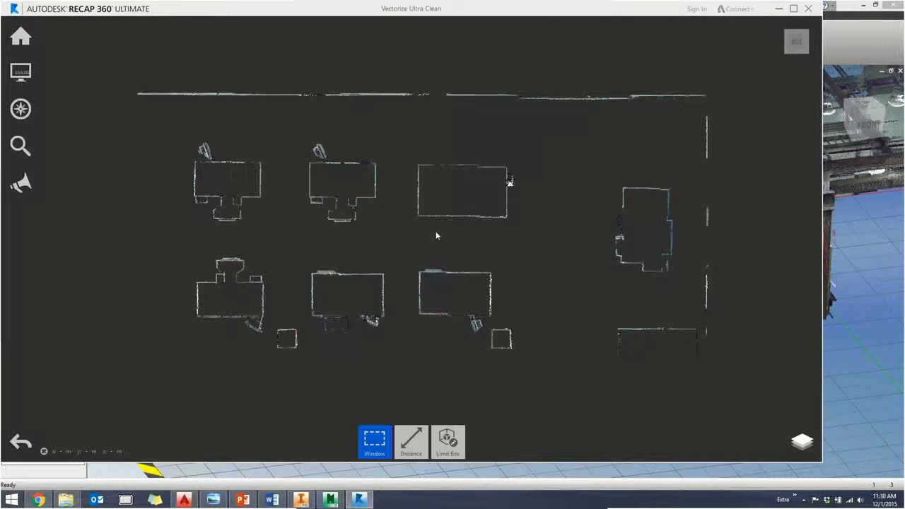
- Select all points of the floor plan scan, take a screen capture of the highlighted plan area, and close the Snagit editor
left_click_drag(740, 62, 103, 383)
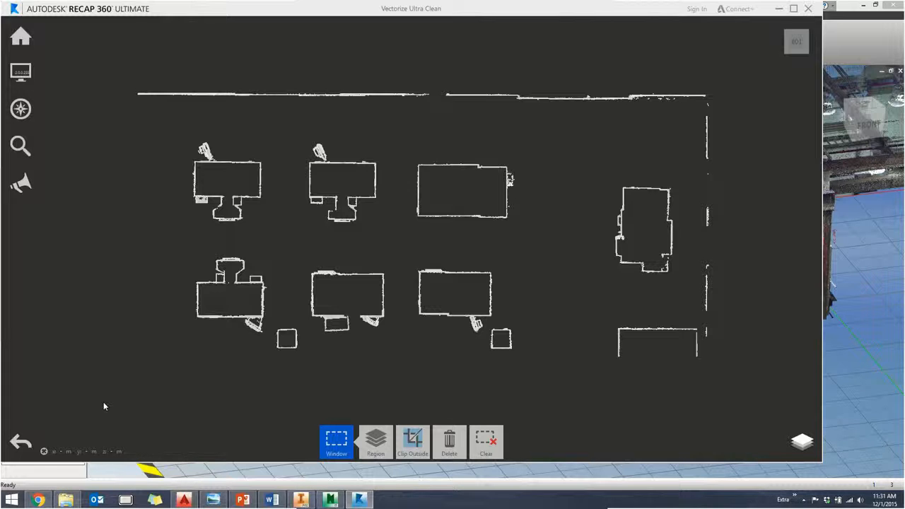
key("Print")
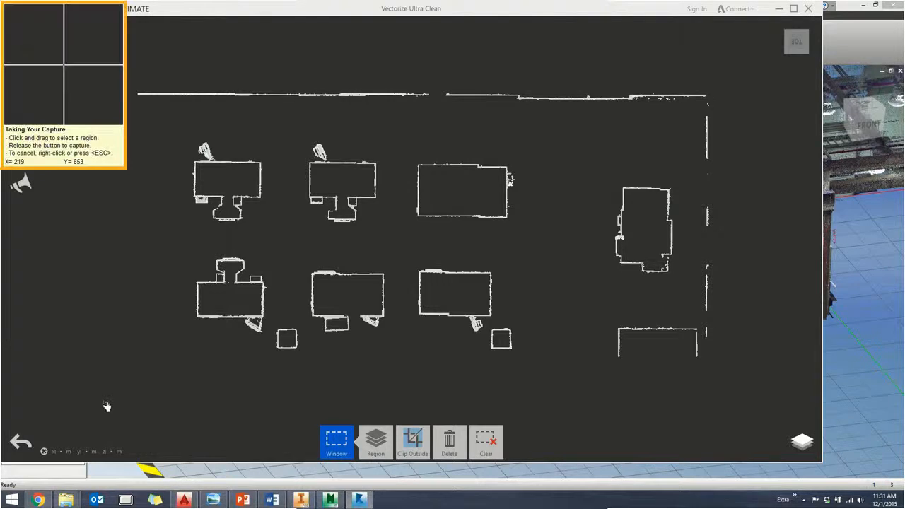
left_click_drag(107, 71, 756, 384)
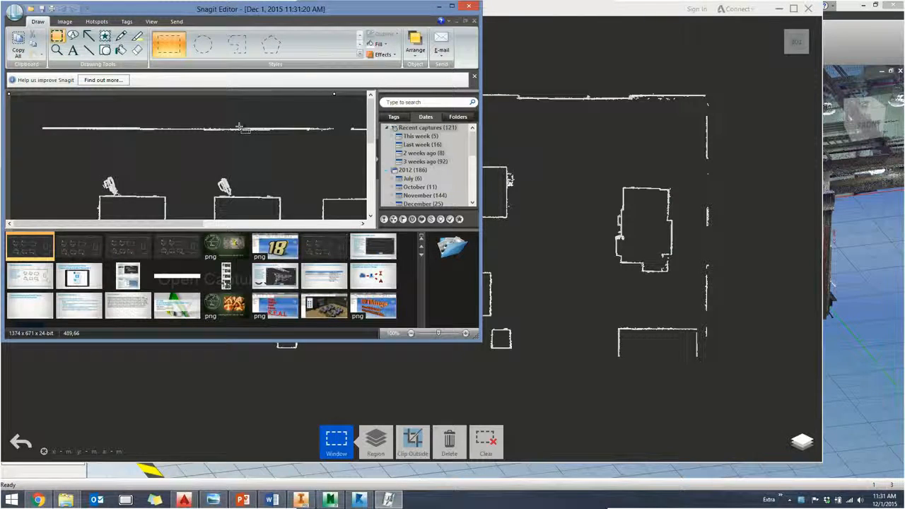
left_click(467, 9)
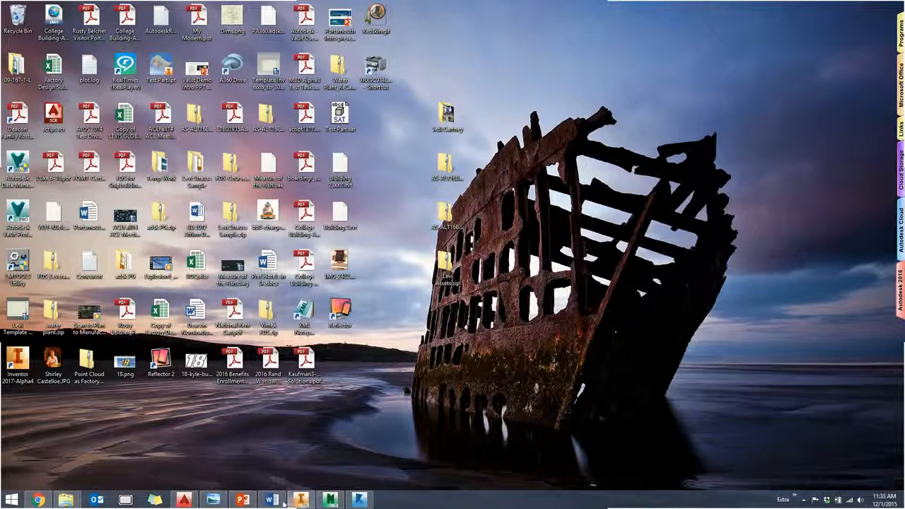
- Switch to the Vectorize It Footprint drawing in AutoCAD and turn off the CNC, Columns, Walls and Windows layers
mouse_move(275, 502)
left_click(185, 500)
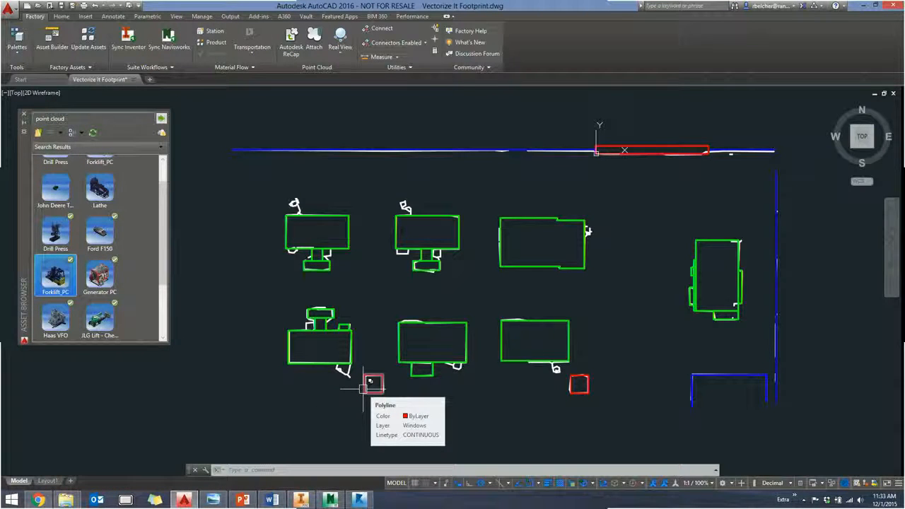
type("la")
key("Return")
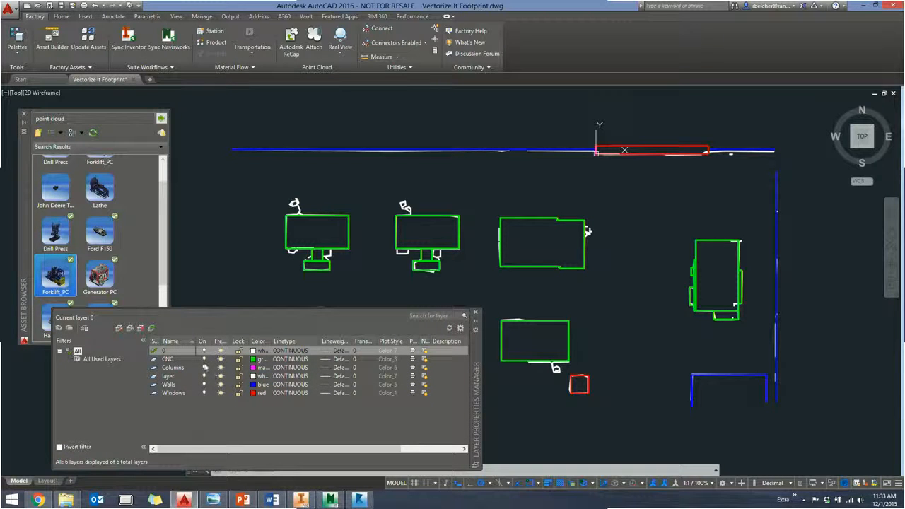
left_click(203, 359)
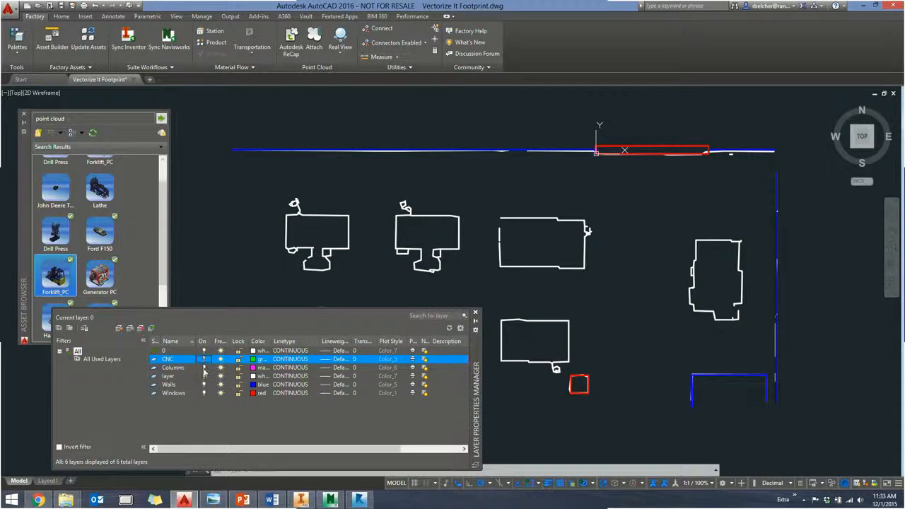
left_click(203, 368)
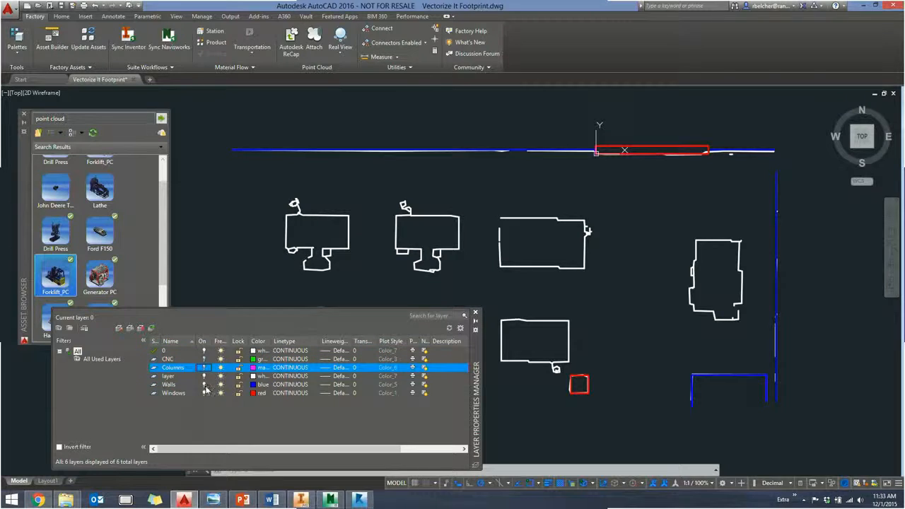
left_click(204, 385)
left_click(204, 394)
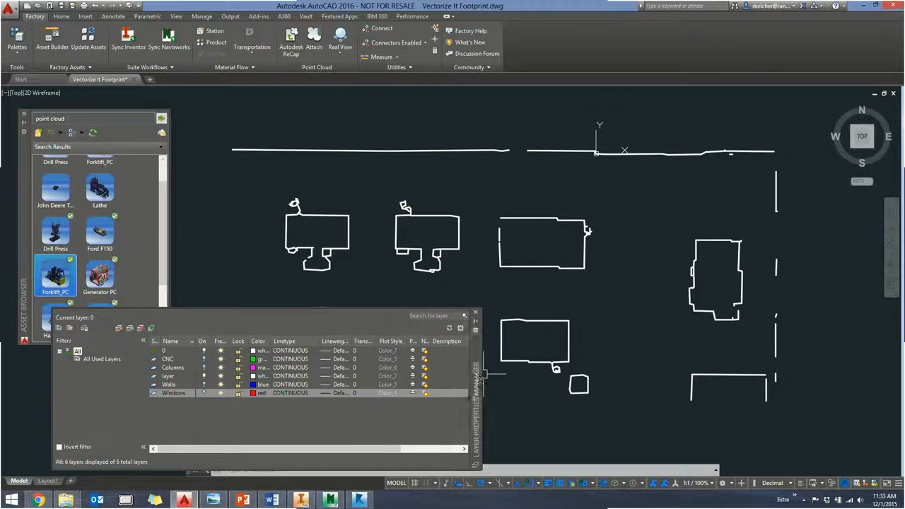
- Place the layer list clear of the plan, examine the vectorized wall and machine polylines by selecting them, and clear the selection
left_click(476, 312)
left_click_drag(434, 468, 439, 439)
middle_click_drag(363, 193, 358, 149)
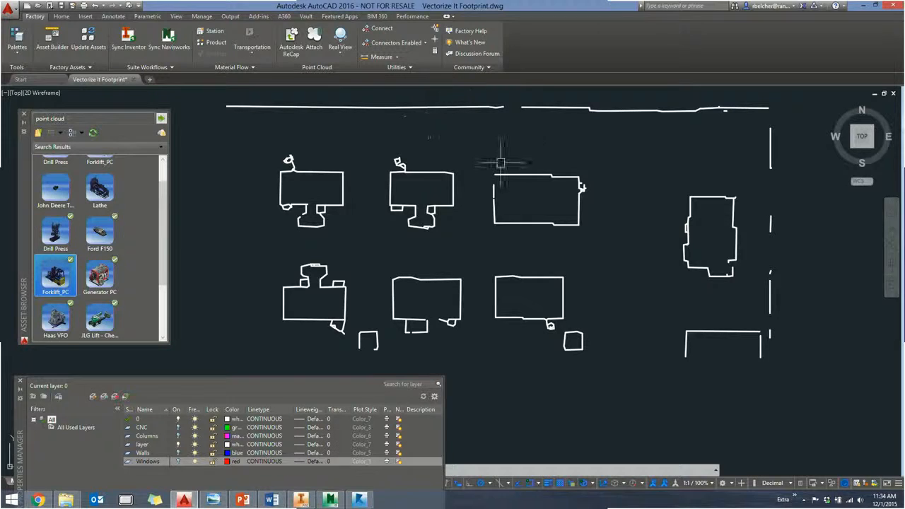
left_click(322, 116)
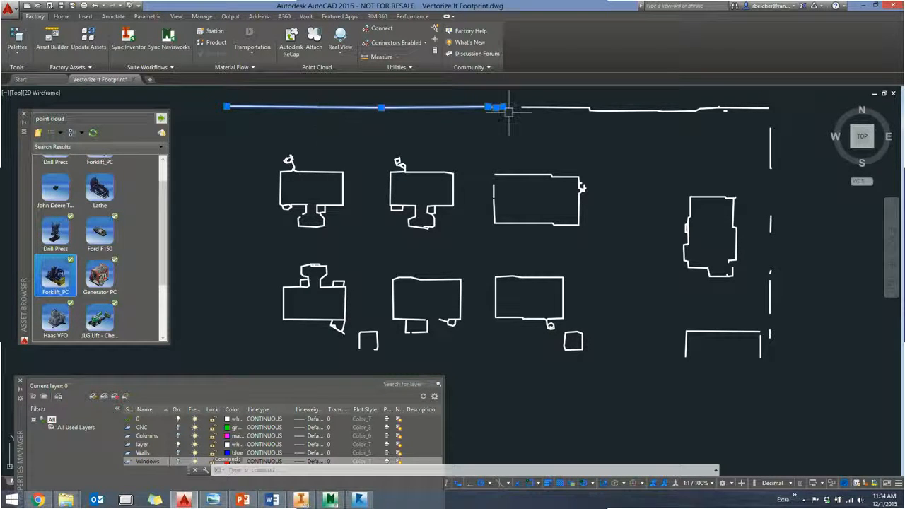
left_click(541, 109)
left_click(532, 175)
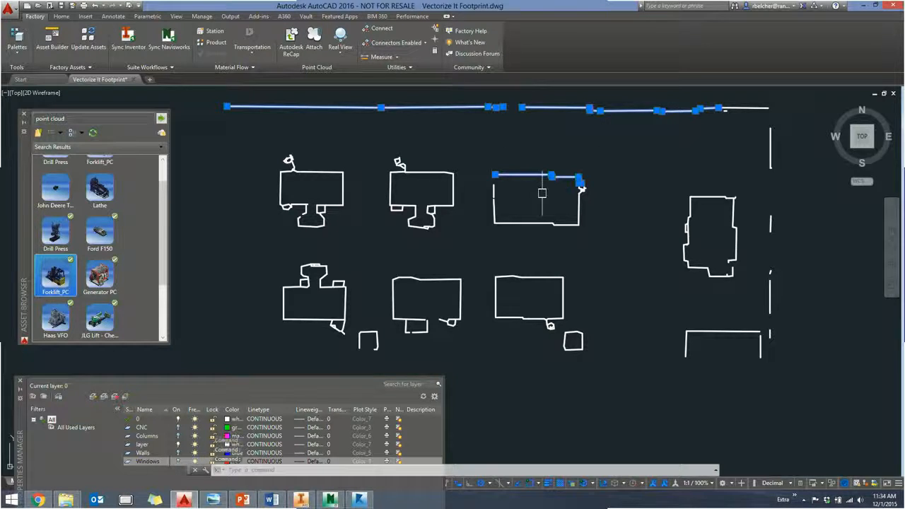
key("Escape")
key("Escape")
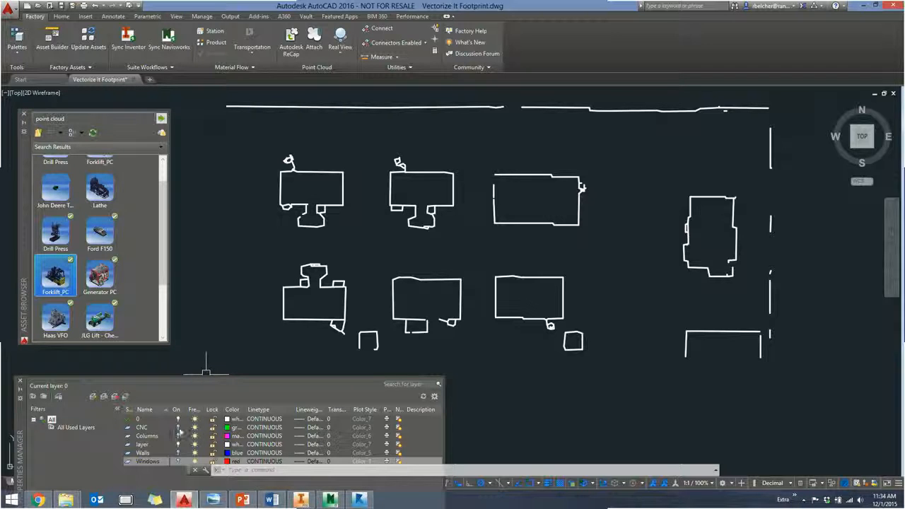
- Turn the CNC, Walls, Windows and Columns layers back on and close the layer list
left_click(180, 429)
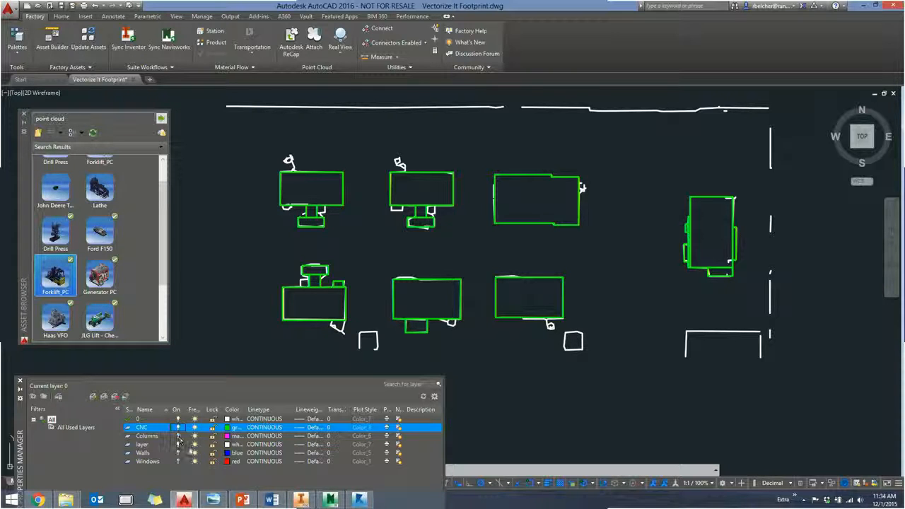
left_click(179, 445)
left_click(178, 445)
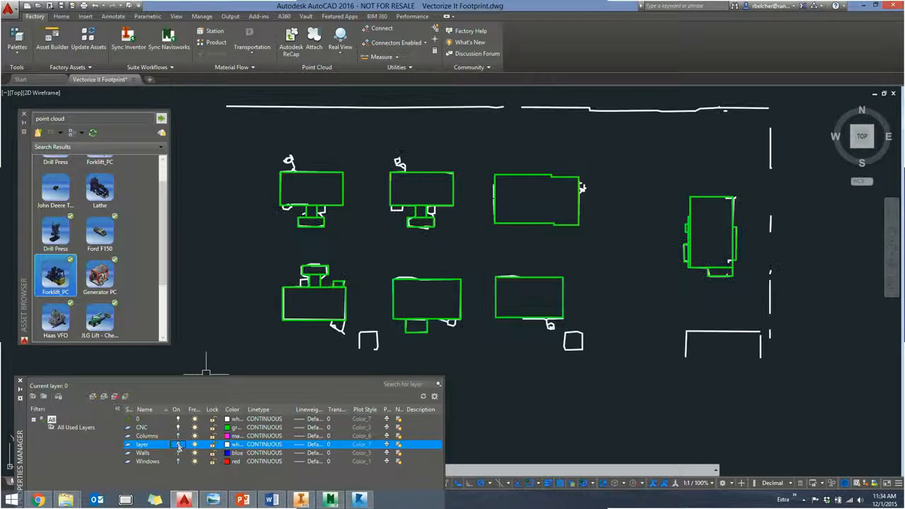
left_click(178, 452)
left_click(178, 462)
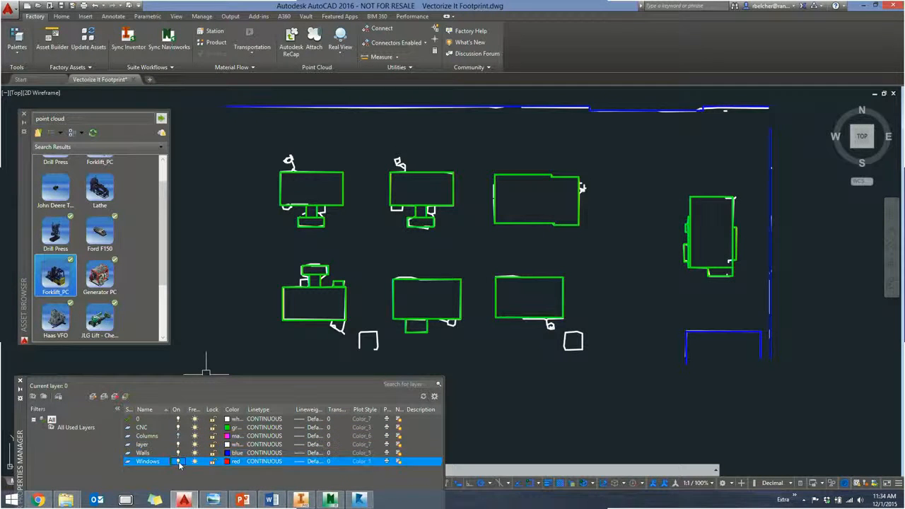
left_click(171, 436)
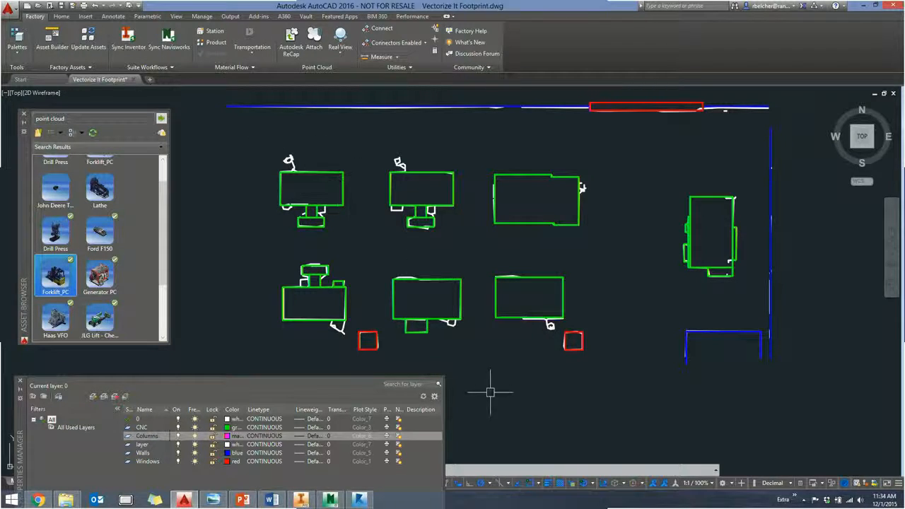
mouse_move(20, 417)
left_mouse_down()
mouse_move(89, 393)
mouse_move(133, 393)
left_mouse_up()
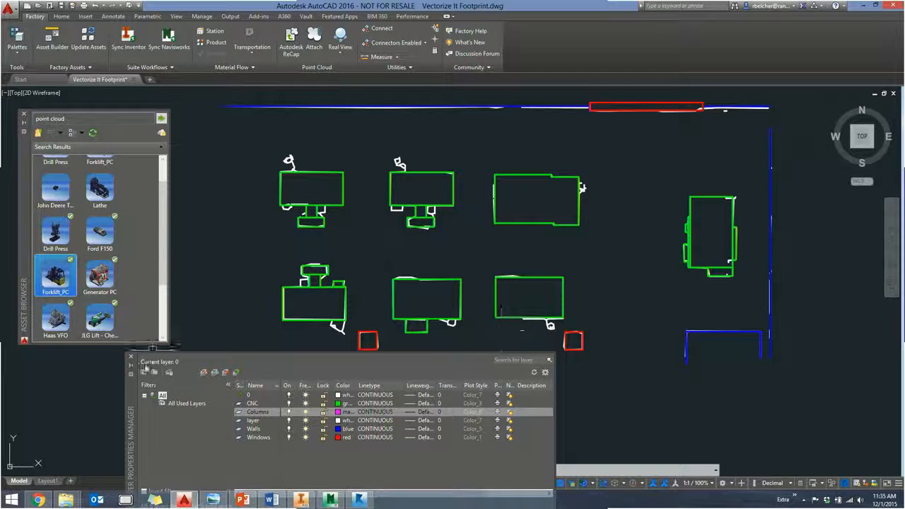
left_click(130, 356)
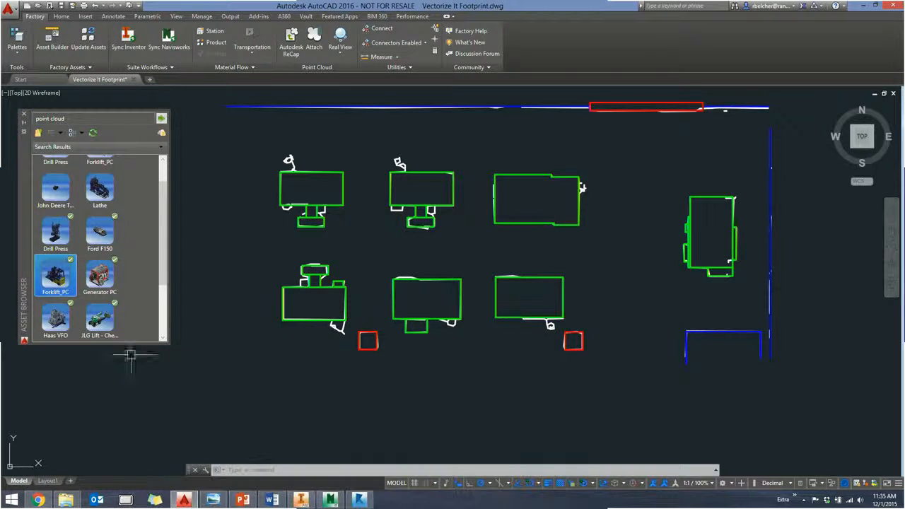
- Switch to Inventor and add Vectorize It Footprint.dwg from the Recap FDS folder as a DWG overlay on the factory floor
left_click(301, 500)
middle_click_drag(310, 394, 265, 426)
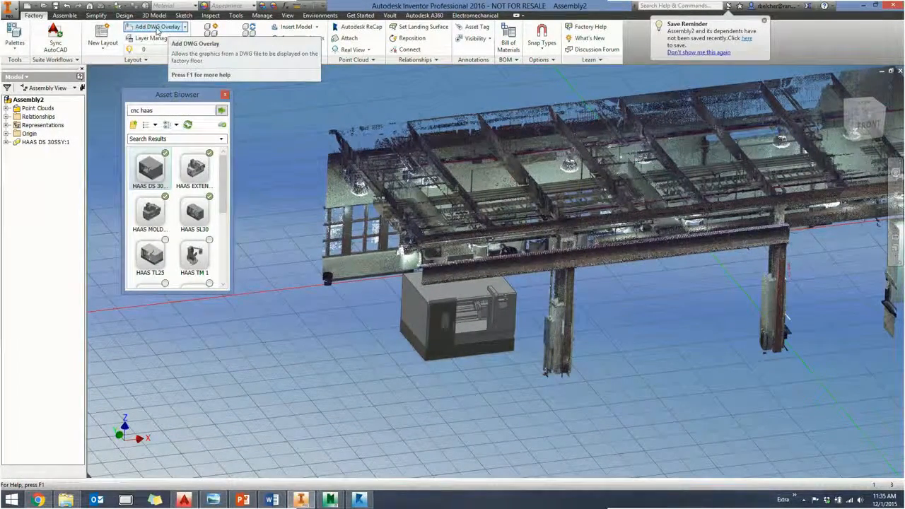
left_click(157, 27)
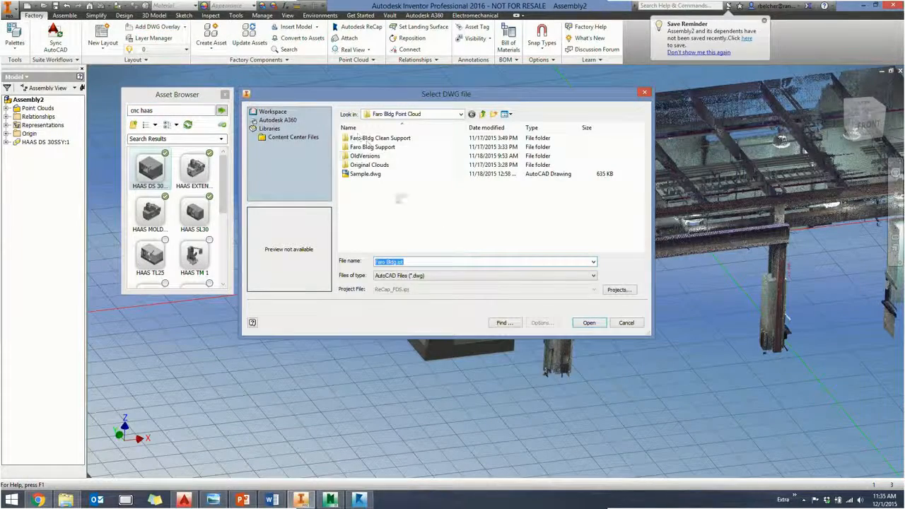
left_click(482, 114)
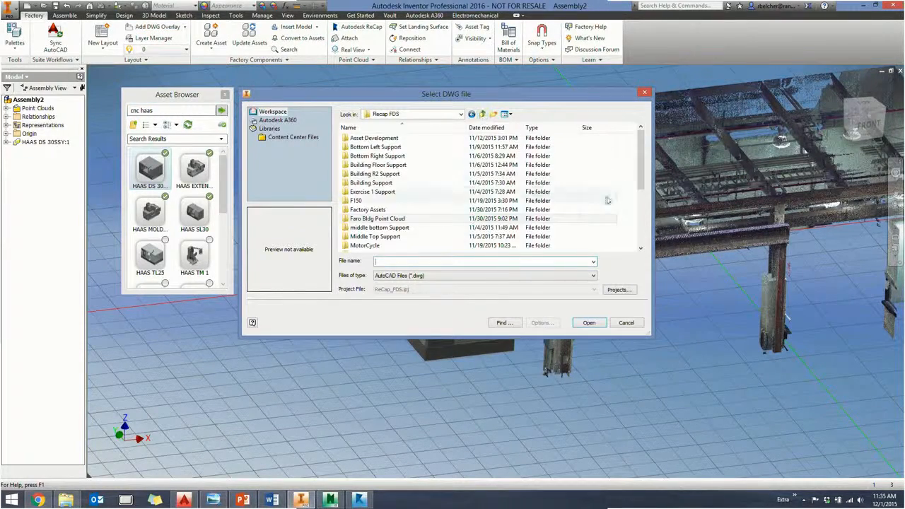
scroll(640, 185, "down", 4)
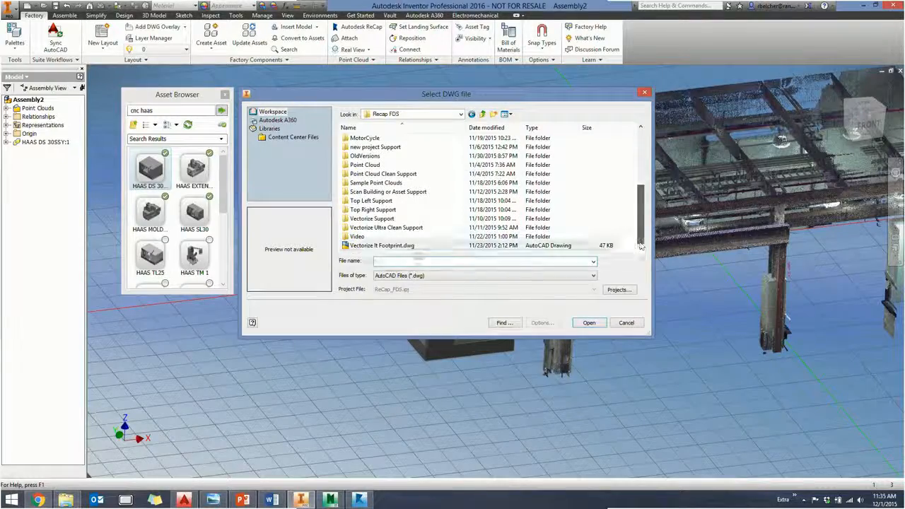
left_click(382, 245)
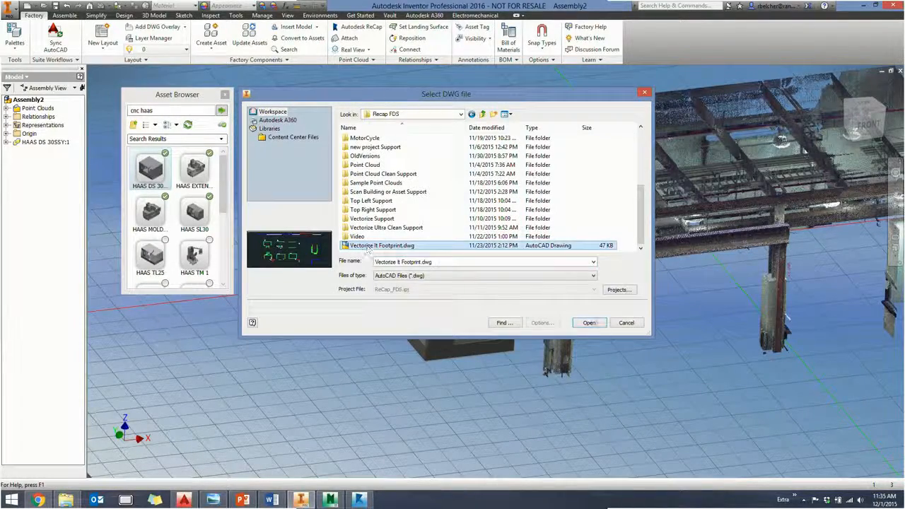
left_click(590, 323)
- Examine the footprint overlay against the scanned columns, compare it with the clipped slice in ReCap, and return to Inventor
middle_click_drag(688, 320, 510, 363)
scroll(511, 364, "down", 10)
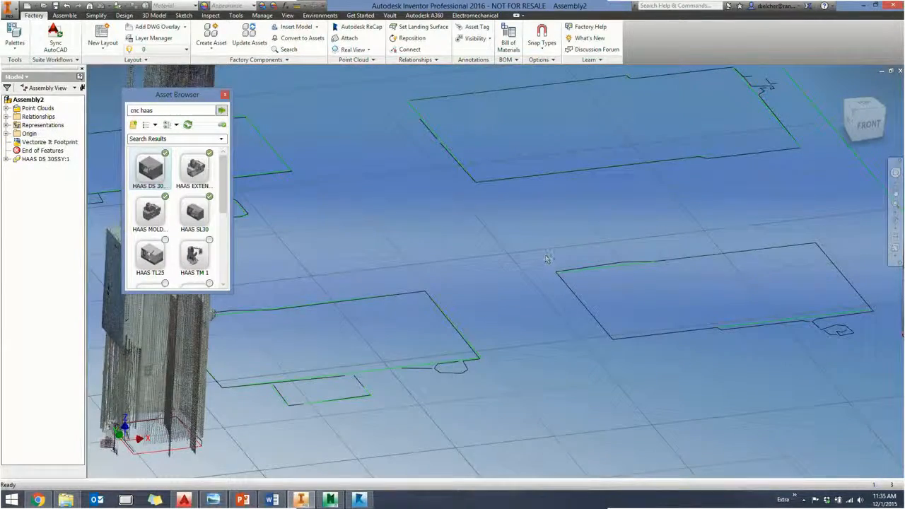
scroll(537, 256, "up", 8)
scroll(538, 260, "down", 6)
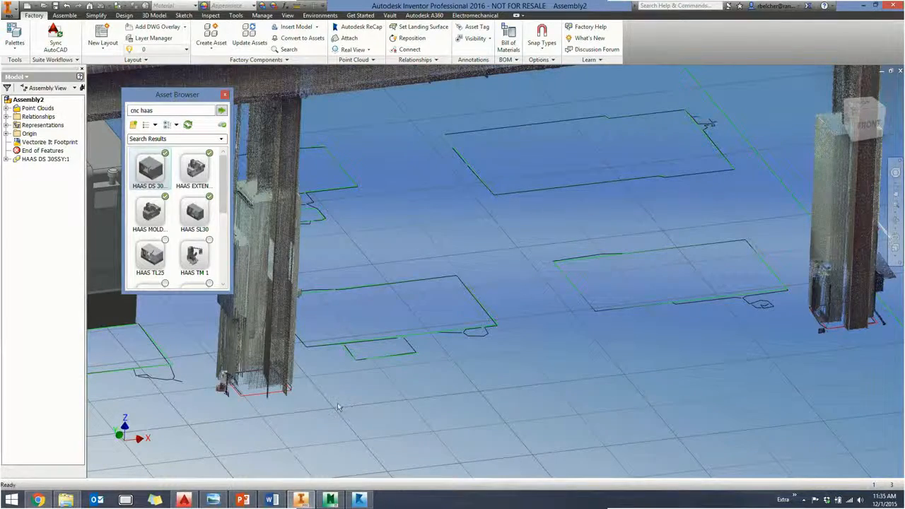
scroll(338, 407, "up", 3)
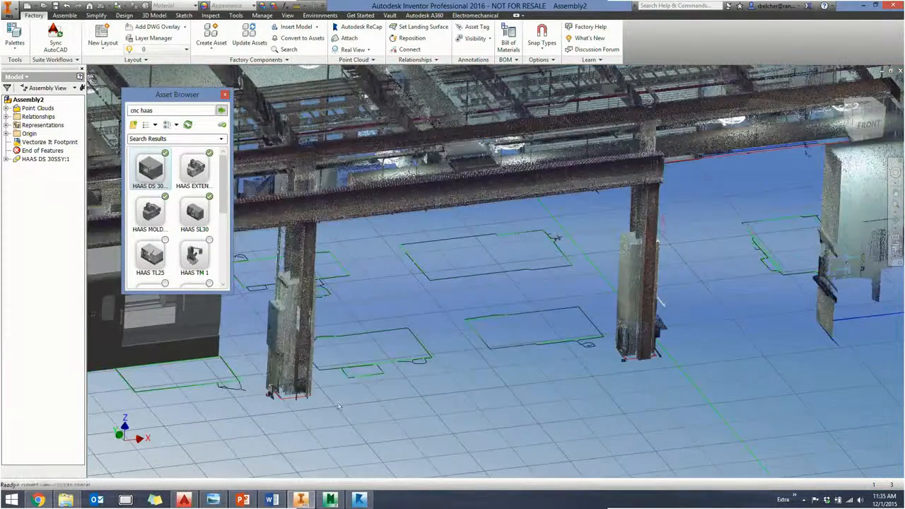
middle_click_drag(342, 407, 426, 371)
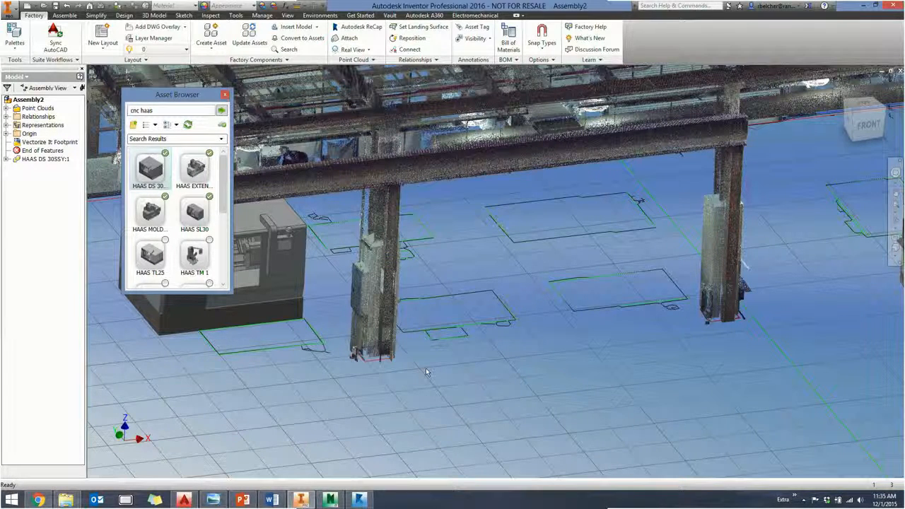
left_click(360, 500)
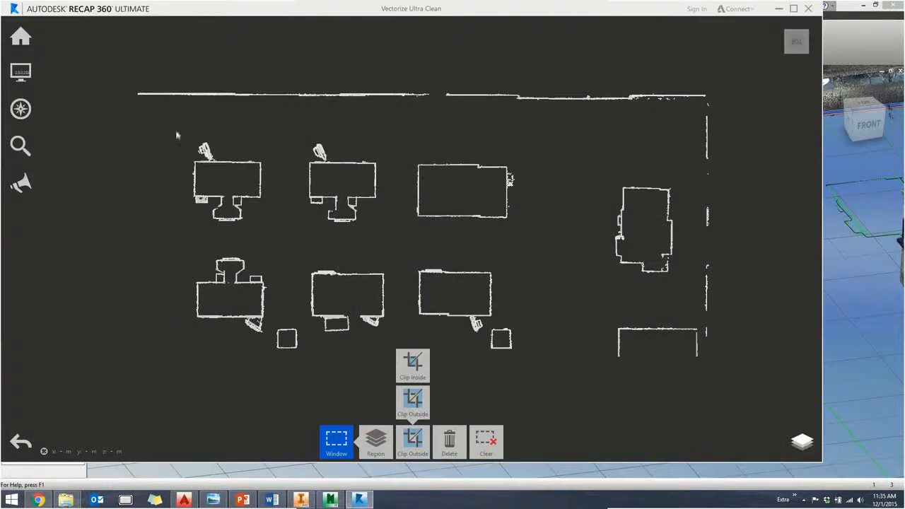
mouse_move(414, 445)
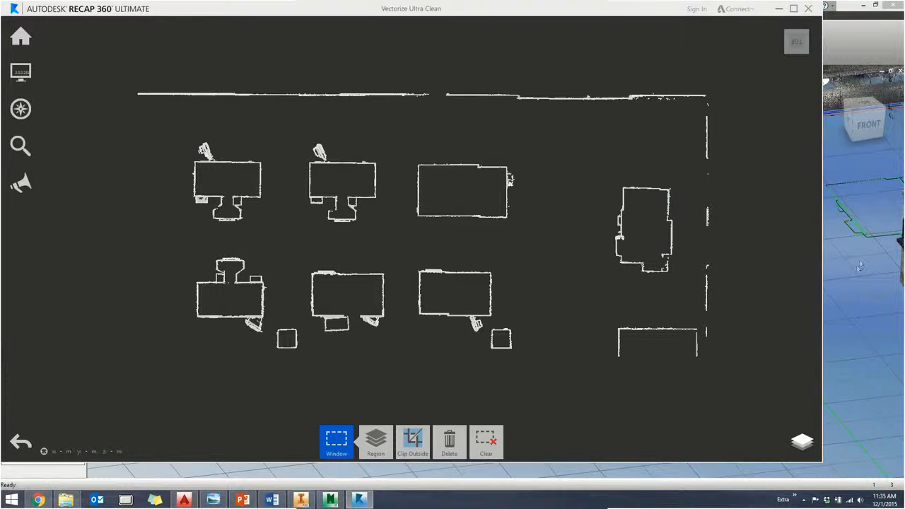
left_click(845, 300)
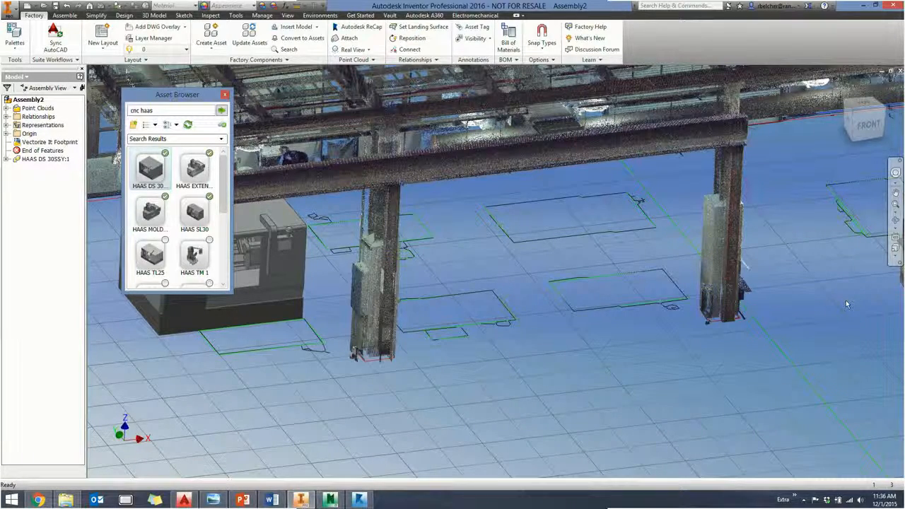
- Move the HAAS DS 30SSY machine so its front base corner snaps to the corner of the green CNC outline beside the scanned column
middle_click_drag(388, 403, 534, 331)
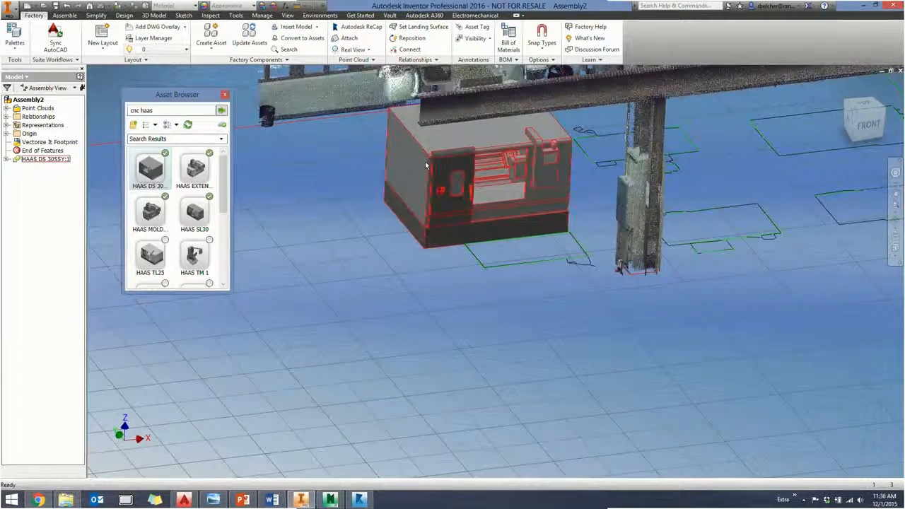
scroll(609, 267, "up", 3)
middle_click_drag(498, 240, 507, 293)
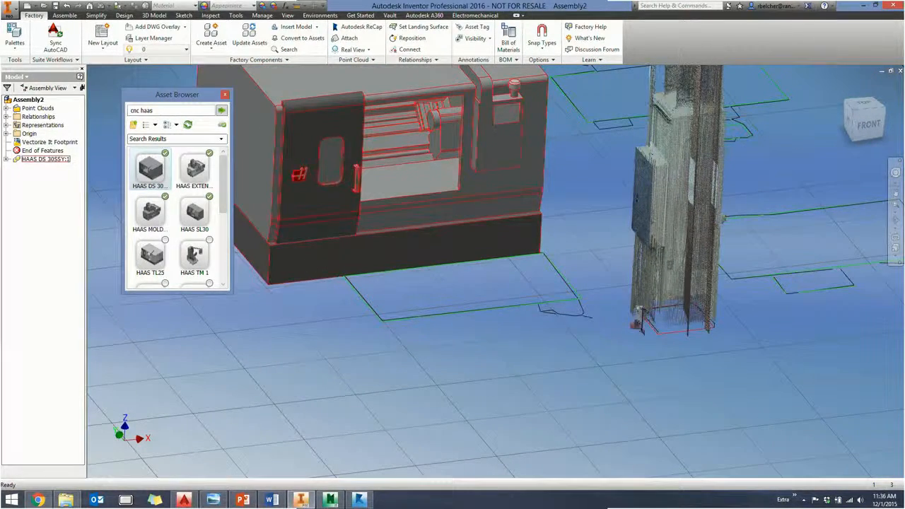
left_click_drag(320, 267, 388, 328)
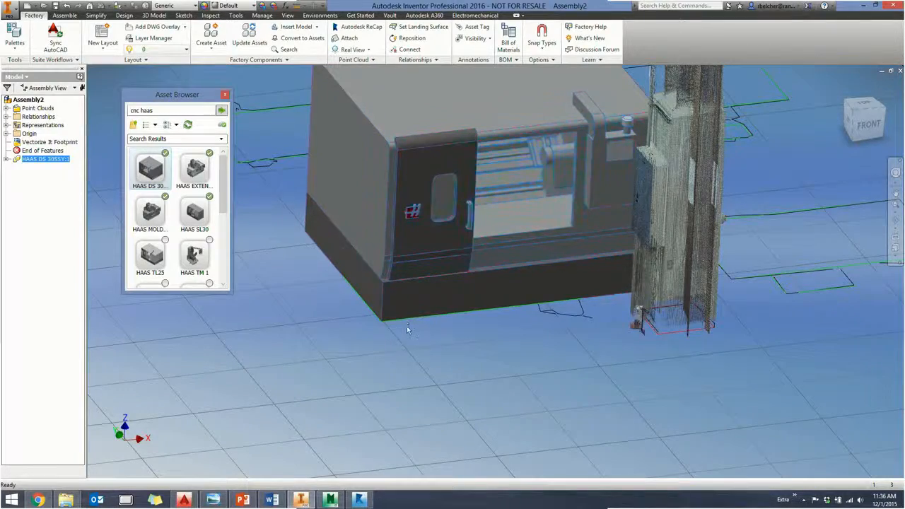
middle_click_drag(495, 311, 589, 177)
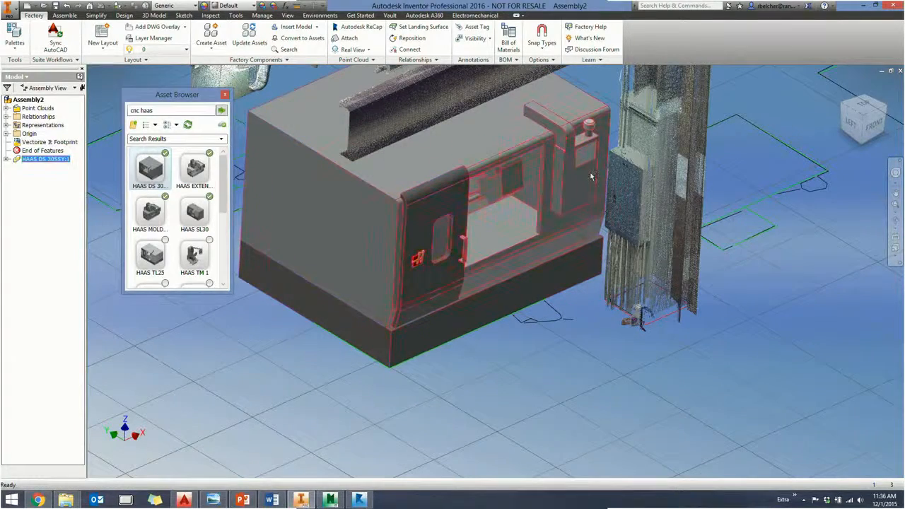
middle_click_drag(591, 178, 571, 183)
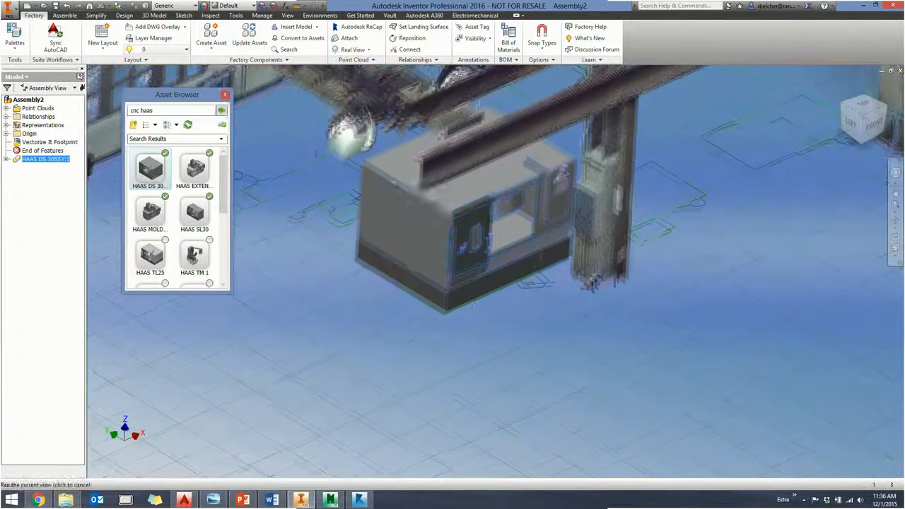
- Reposition the HAAS machine by its front base corner near the column and switch to the PowerPoint slide show
left_click_drag(445, 319, 434, 336)
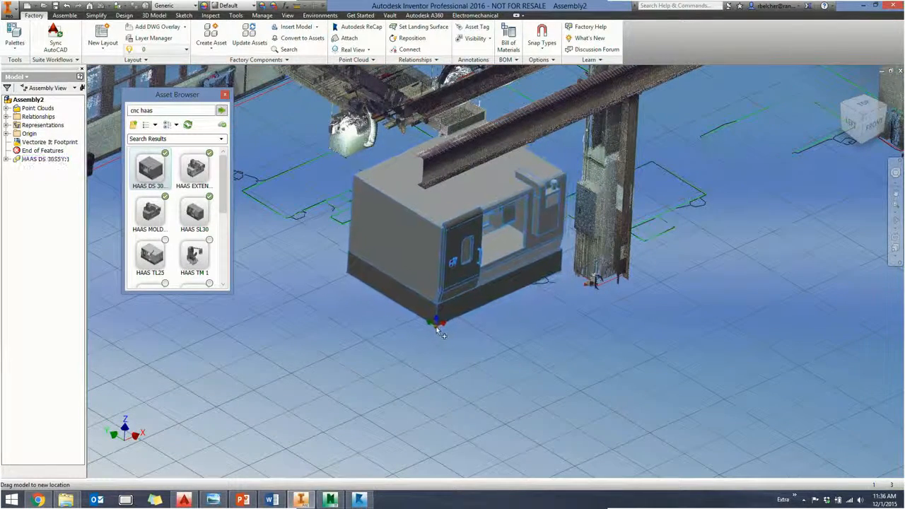
mouse_move(480, 332)
middle_mouse_down("shift")
mouse_move(479, 244)
mouse_move(482, 326)
middle_mouse_up("shift")
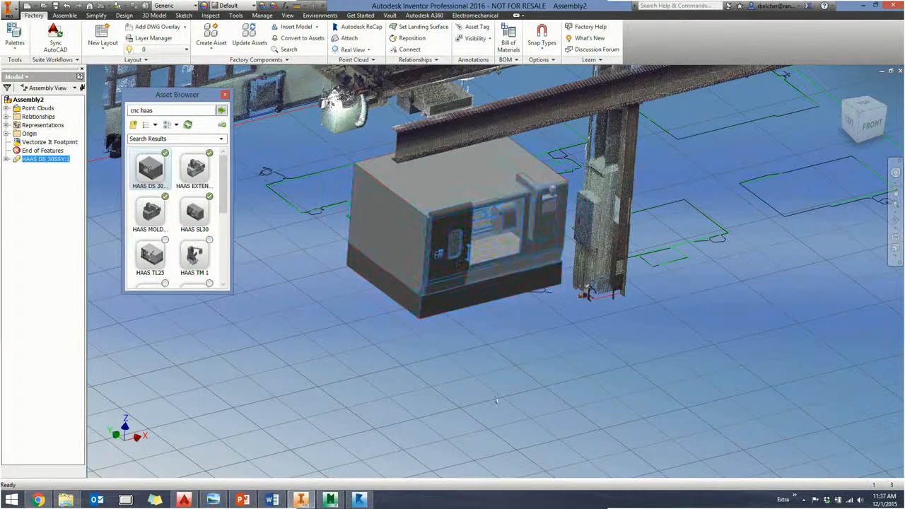
middle_click_drag(491, 393, 470, 388)
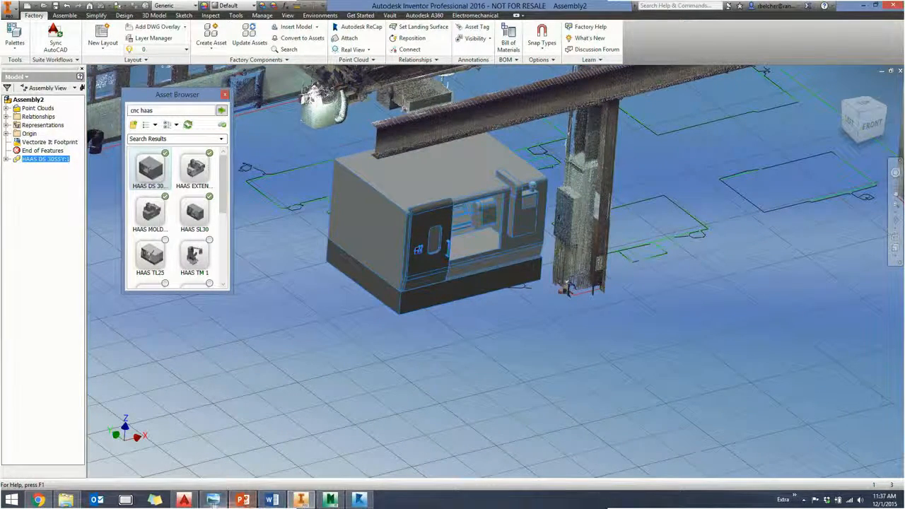
left_click(242, 501)
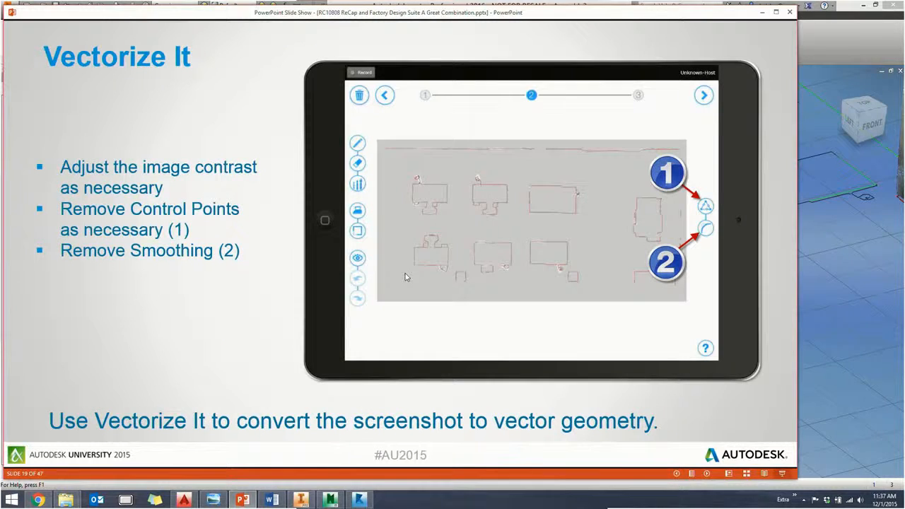
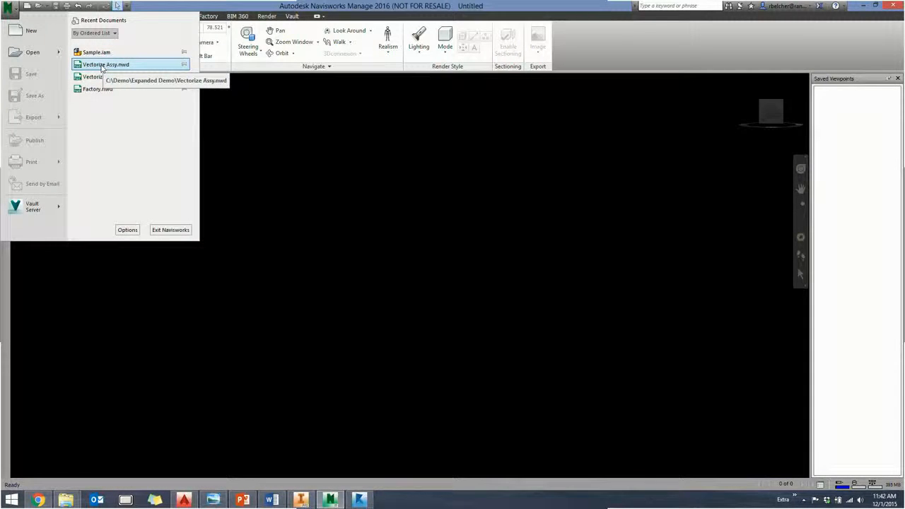
- Open the recent file Vectorize Assy.nwd in Navisworks and inspect the HAAS machines against the scanned columns and overhead beam
left_click(104, 64)
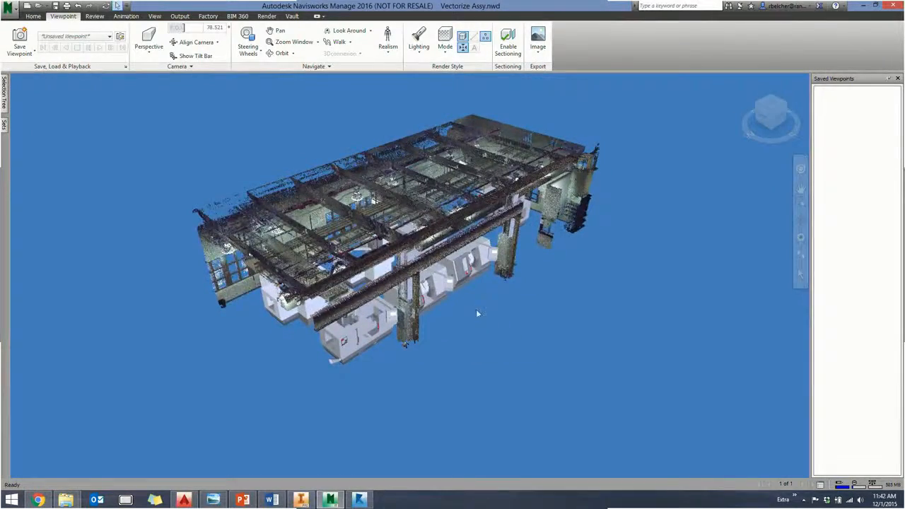
middle_click_drag(477, 312, 459, 296, "shift")
scroll(398, 302, "up", 1)
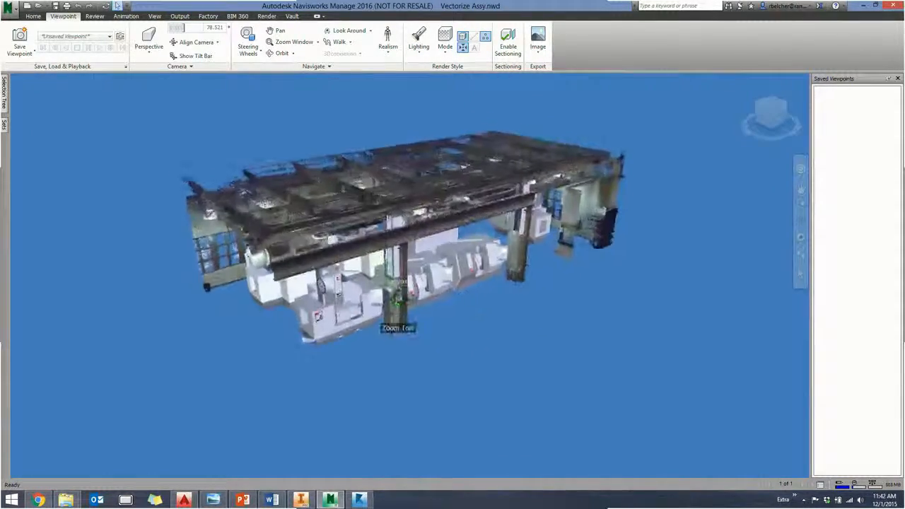
scroll(398, 311, "up", 3)
middle_click_drag(398, 318, 493, 347, "shift")
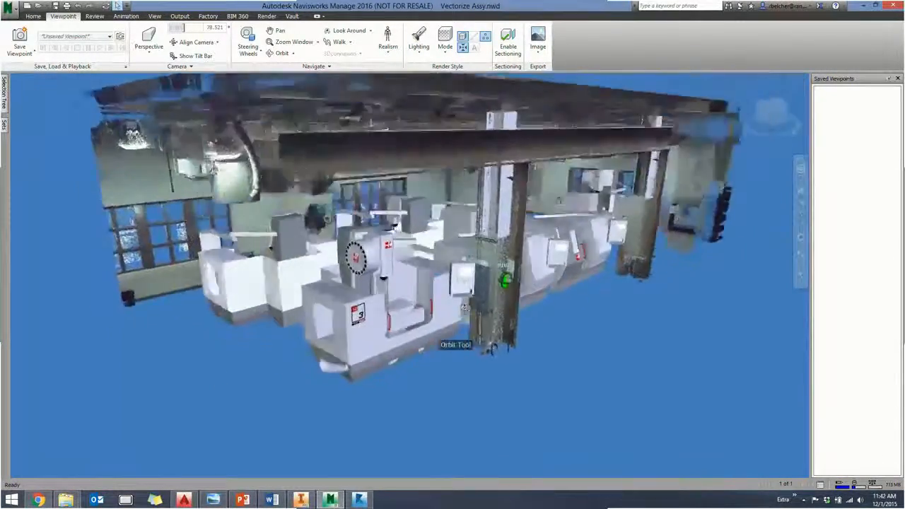
middle_click_drag(464, 307, 500, 293, "shift")
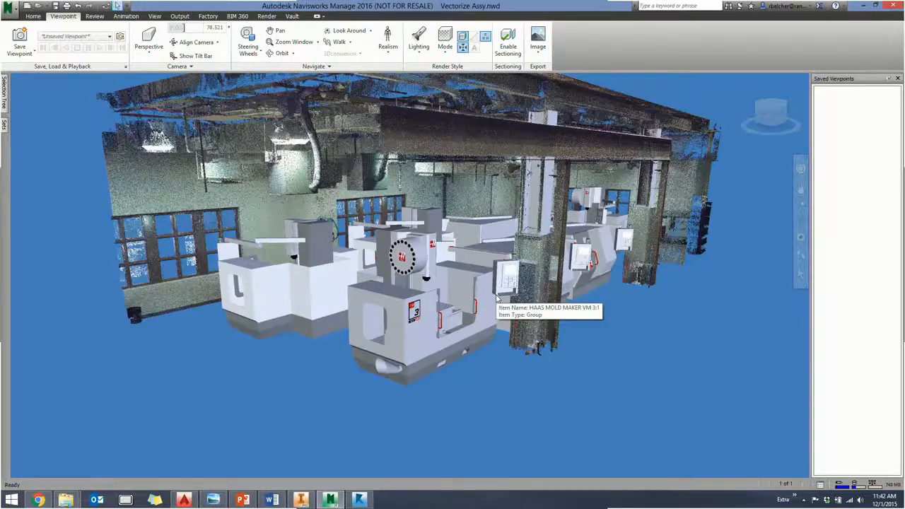
middle_click_drag(497, 299, 434, 317, "shift")
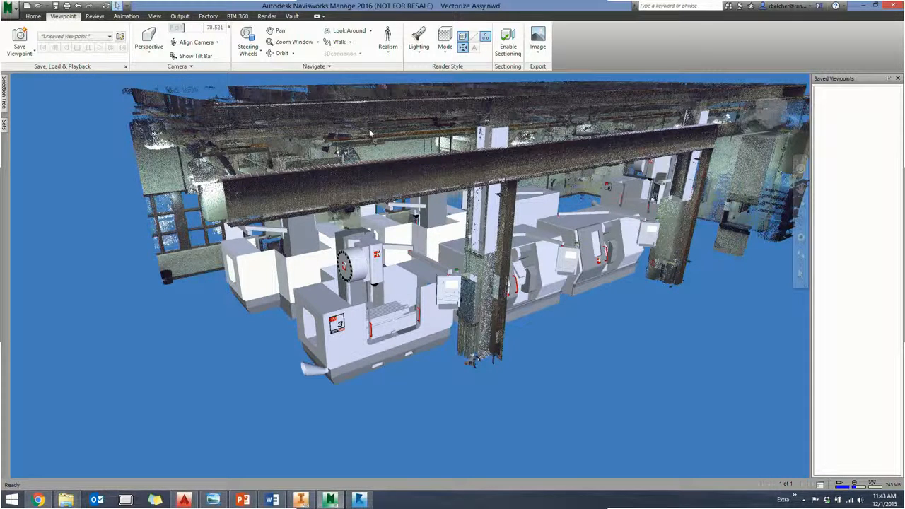
middle_click_drag(343, 233, 348, 243)
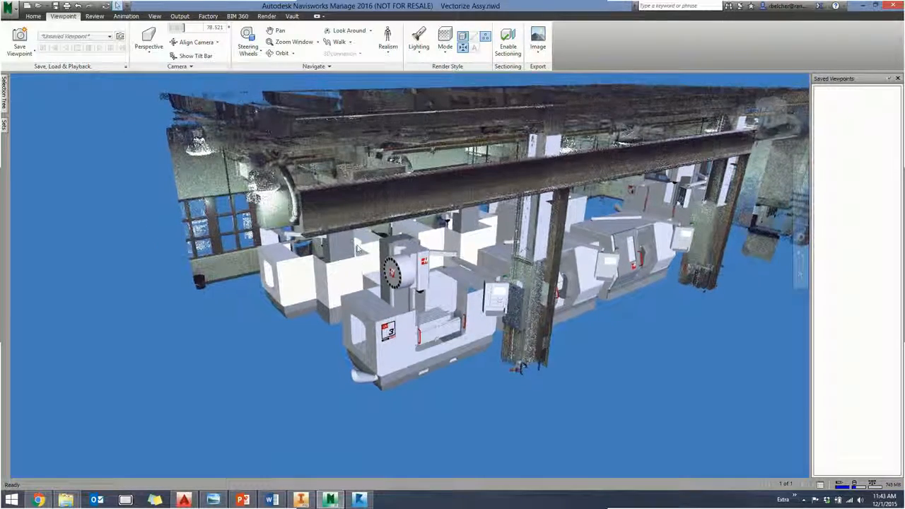
- Open Clash Detective for the assembly and add a new clash test
left_click(33, 16)
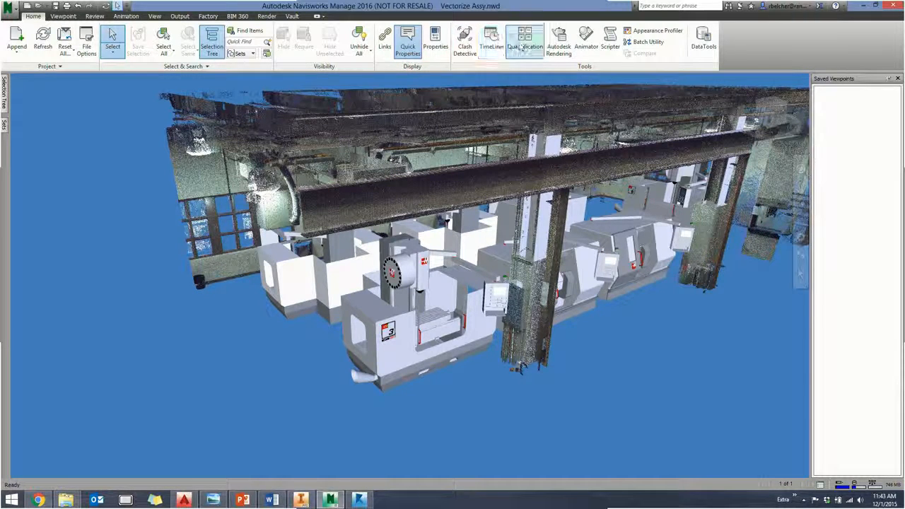
left_click(465, 44)
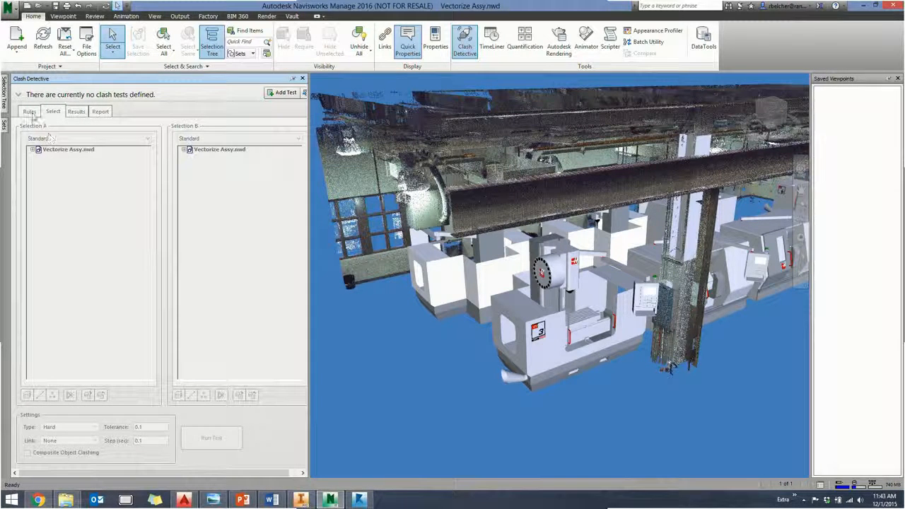
left_click(19, 94)
left_click(40, 192)
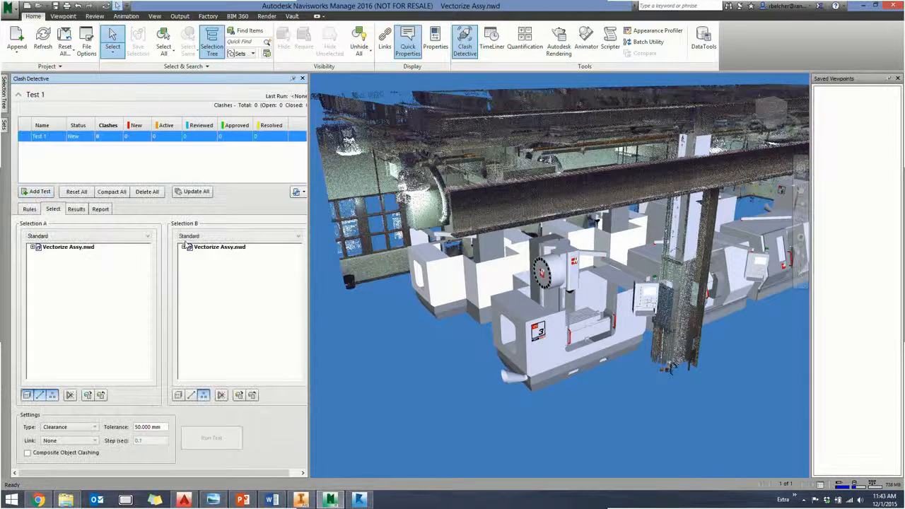
- Set the clash test's Selection A to all the HAAS machines, from HAAS MOLD MAKER VM 3:1 through HAAS VF 6:1
left_click(32, 246)
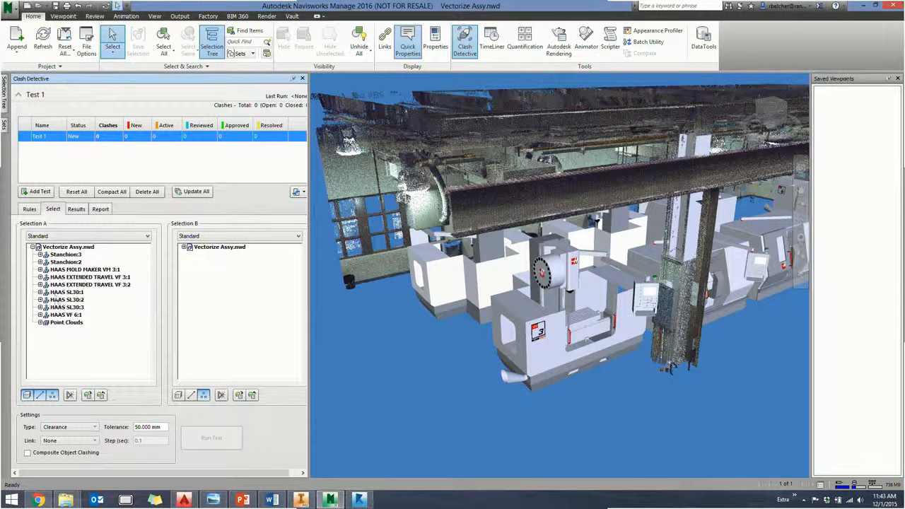
left_click(60, 271)
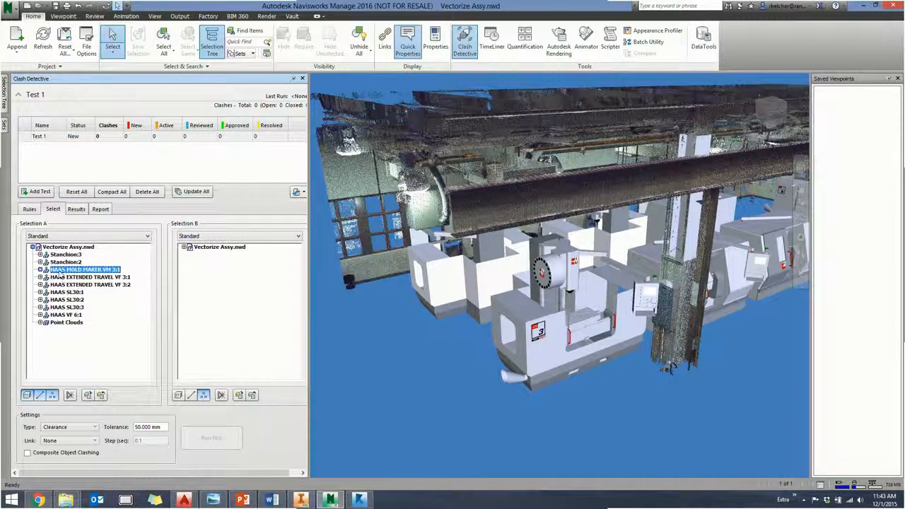
left_click(59, 278, "ctrl")
left_click(60, 285, "ctrl")
left_click(60, 293, "ctrl")
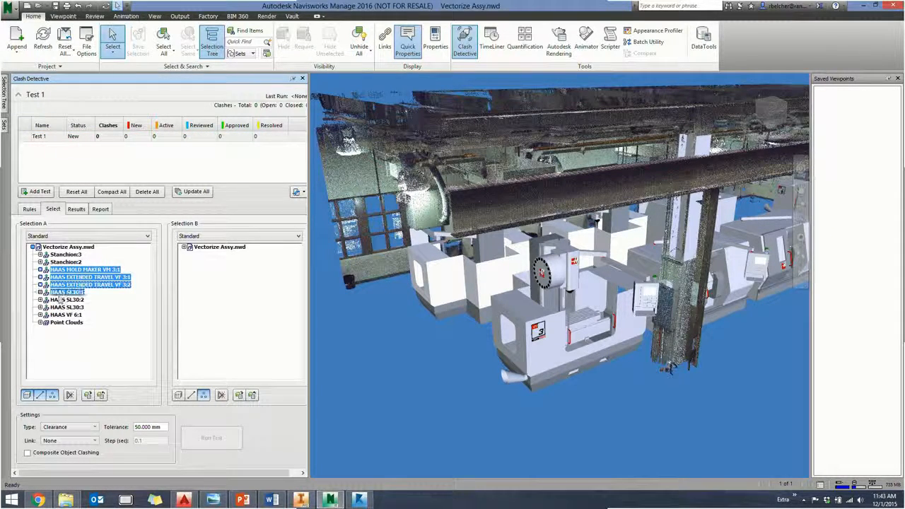
left_click(60, 301, "ctrl")
left_click(60, 308, "ctrl")
left_click(60, 315, "ctrl")
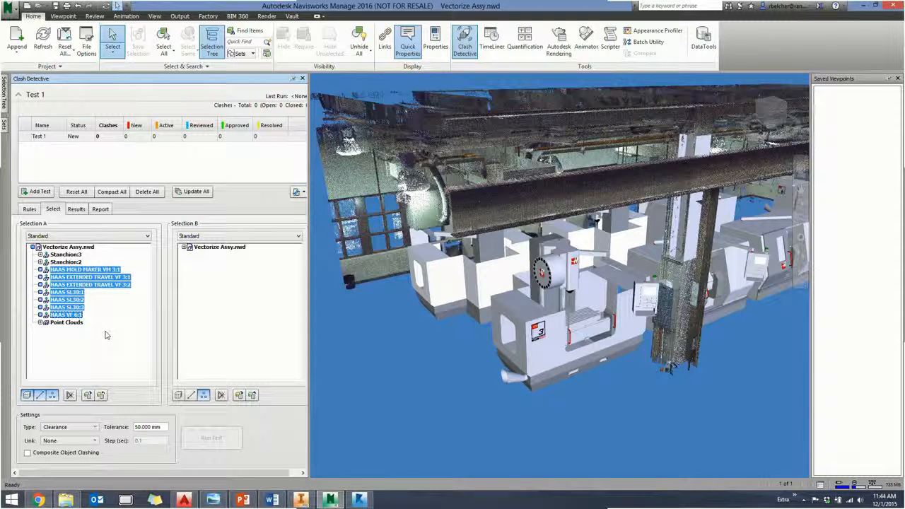
- Set Selection B to Point Clouds with point geometry included and run the clearance clash test
left_click(184, 246)
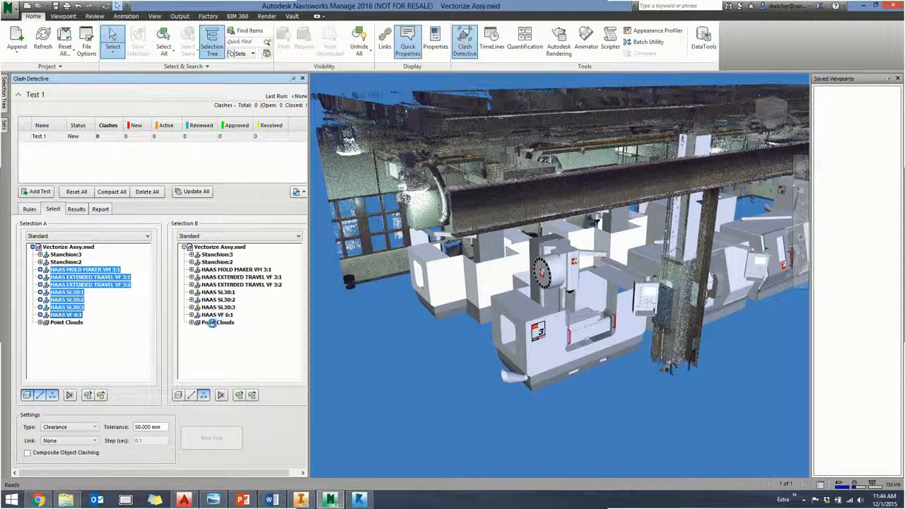
left_click(217, 323)
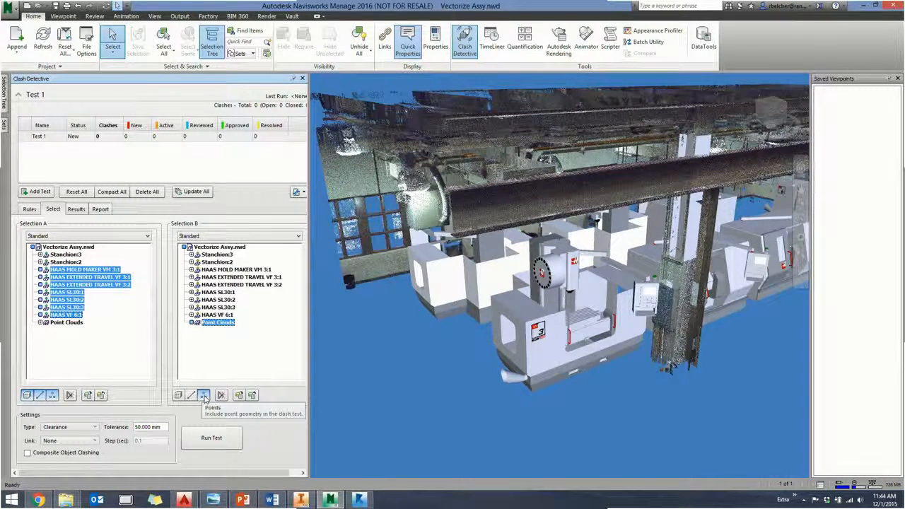
left_click(204, 396)
left_click(205, 439)
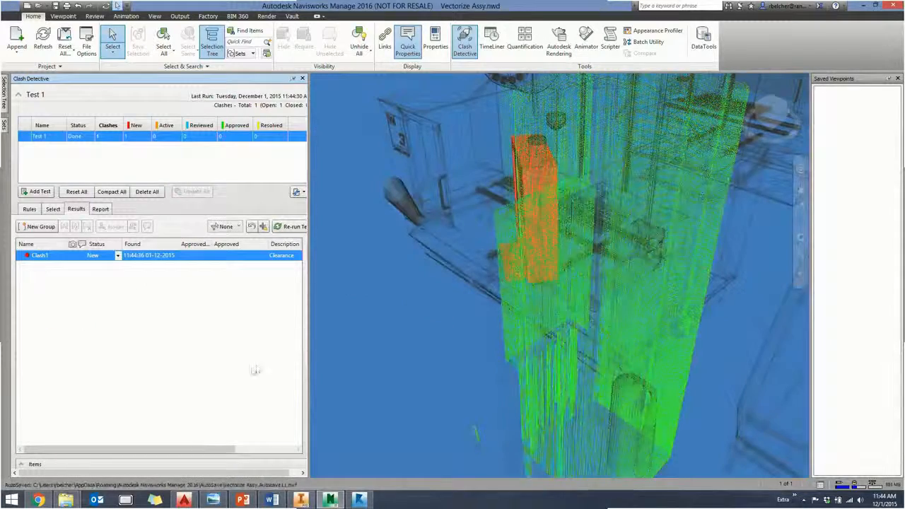
- Examine Clash1 between the machine's control panel and the scanned column from several angles, and return to the test's selections
scroll(387, 368, "down", 5)
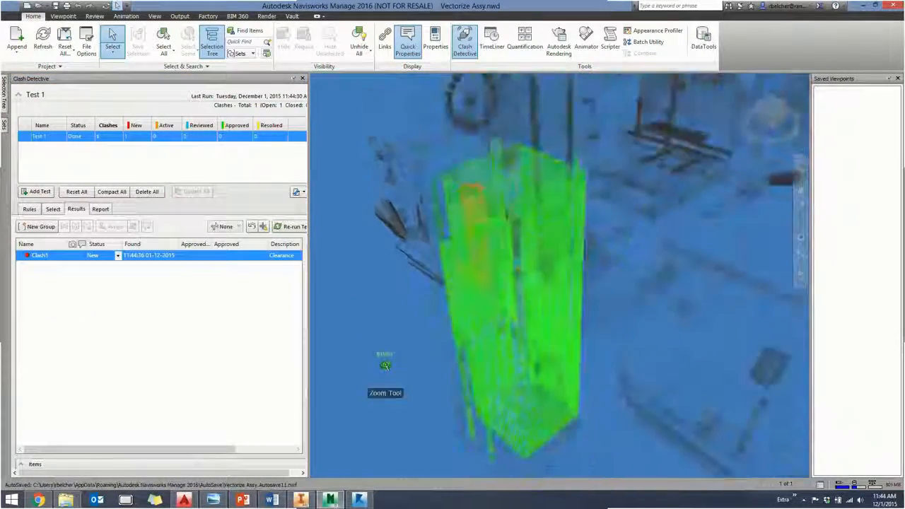
mouse_move(375, 375)
middle_mouse_down("shift")
mouse_move(401, 360)
mouse_move(515, 367)
mouse_move(495, 389)
mouse_move(522, 362)
mouse_move(499, 329)
mouse_move(473, 364)
middle_mouse_up("shift")
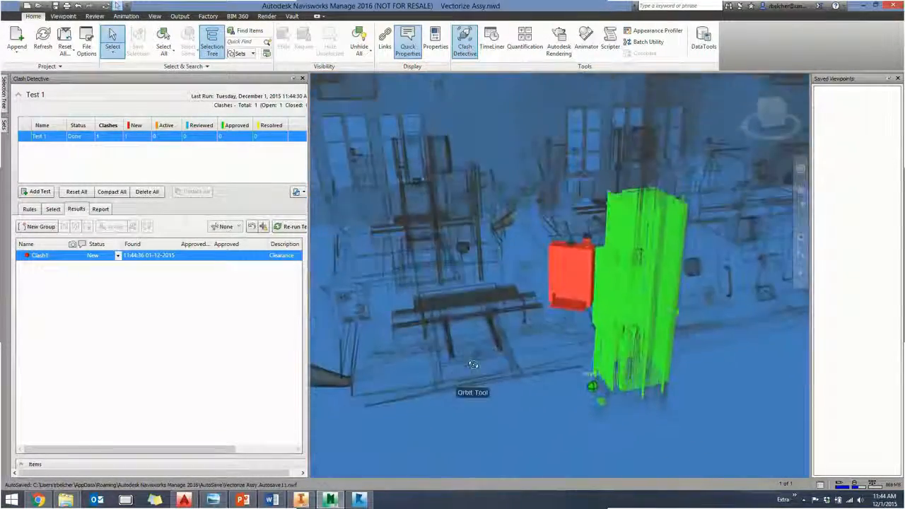
scroll(531, 352, "up", 3)
middle_click_drag(530, 352, 463, 362, "shift")
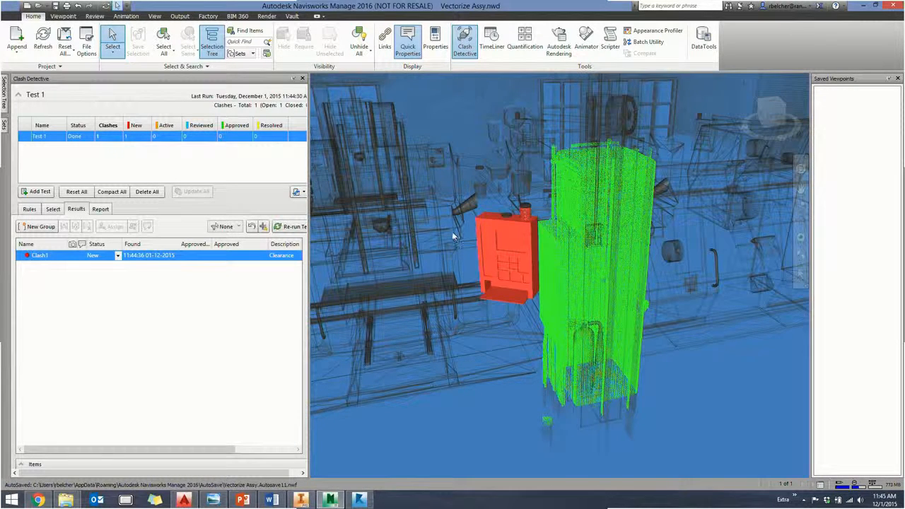
mouse_move(454, 236)
scroll(469, 244, "up", 4)
scroll(471, 244, "up", 3)
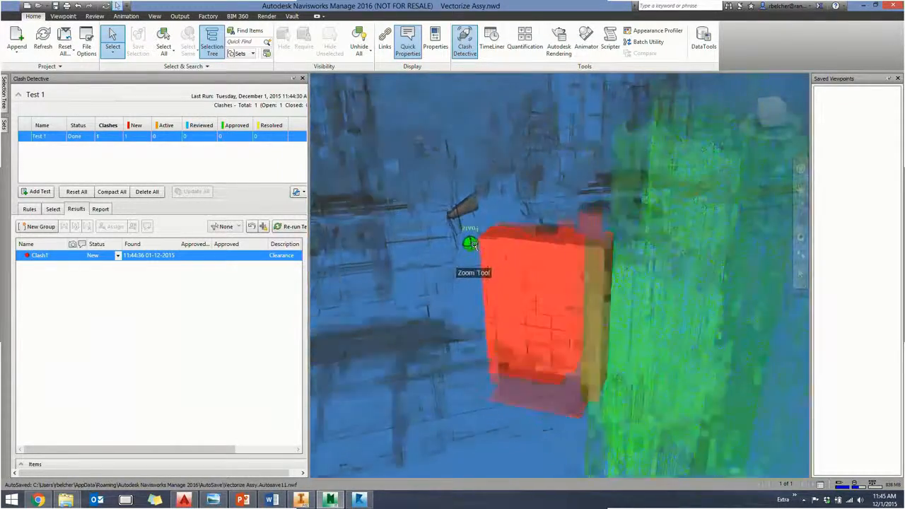
scroll(470, 244, "down", 7)
middle_click_drag(426, 260, 449, 297, "shift")
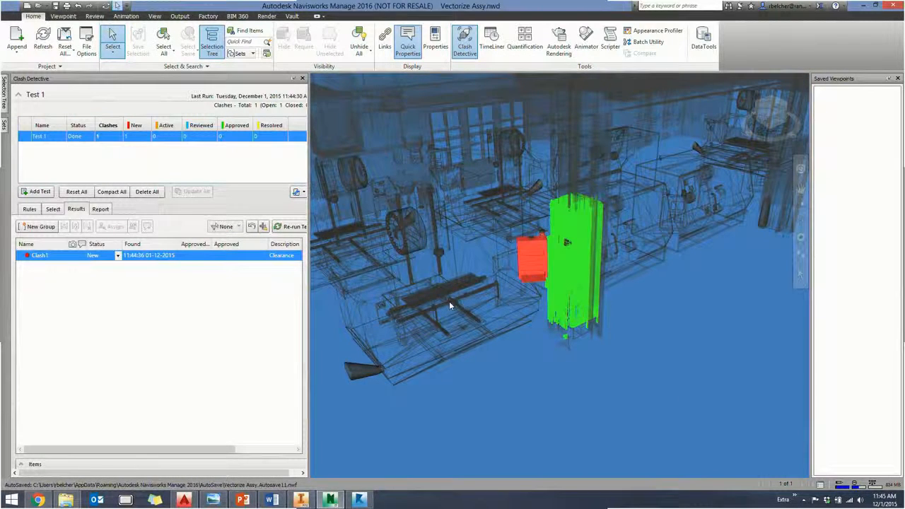
mouse_move(449, 301)
left_click(53, 209)
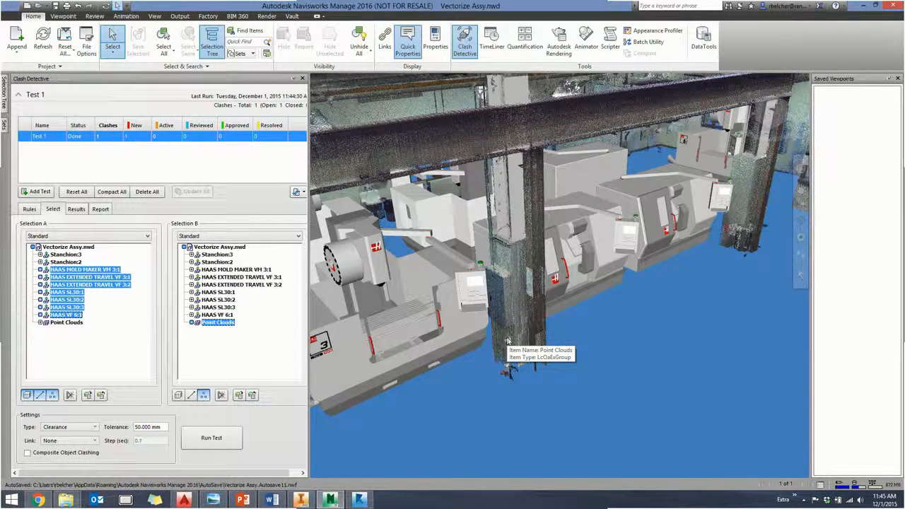
- Switch to Inventor and close the Assembly2 factory layout
left_click(303, 500)
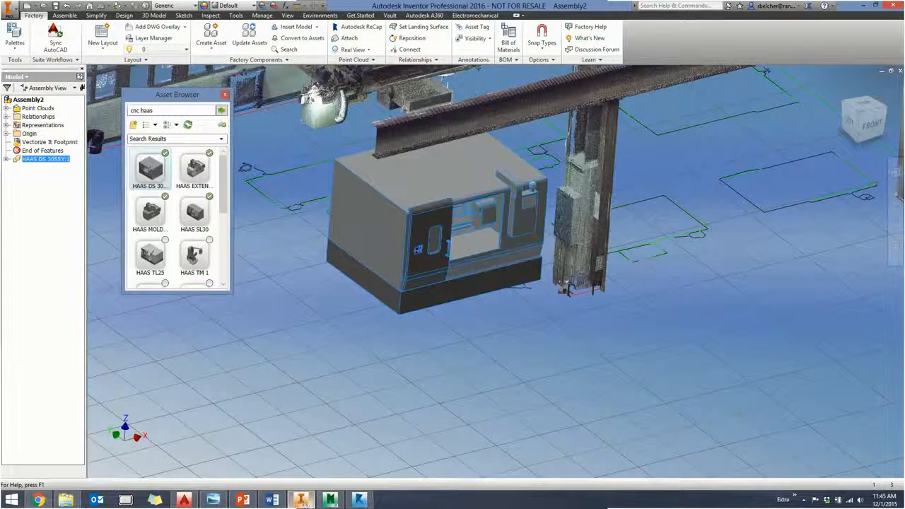
left_click(901, 70)
left_click(436, 272)
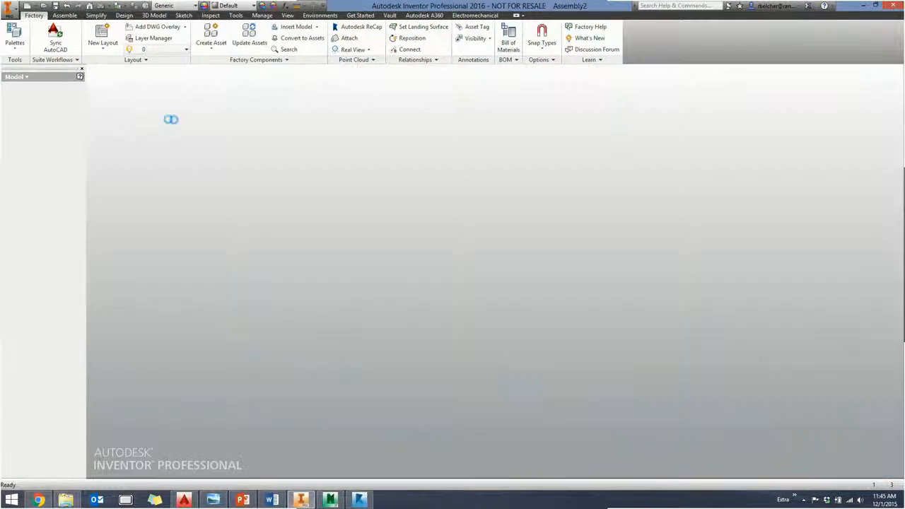
- Open Vectorize Assy.iam from the Recap FDS folder
left_click(42, 5)
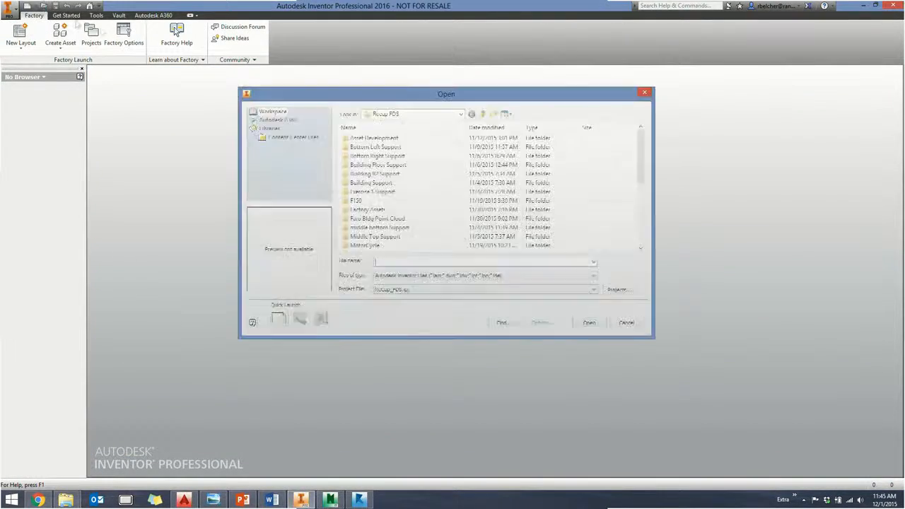
left_click_drag(641, 164, 642, 225)
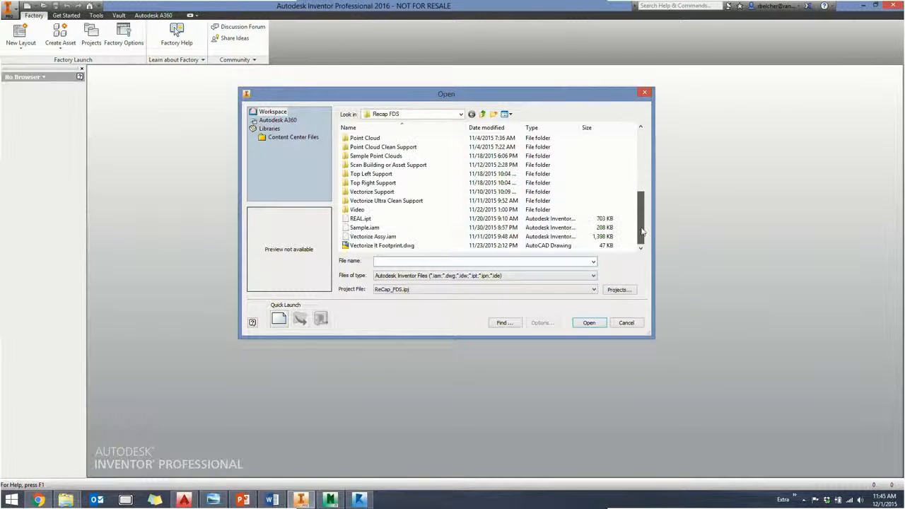
left_click(394, 246)
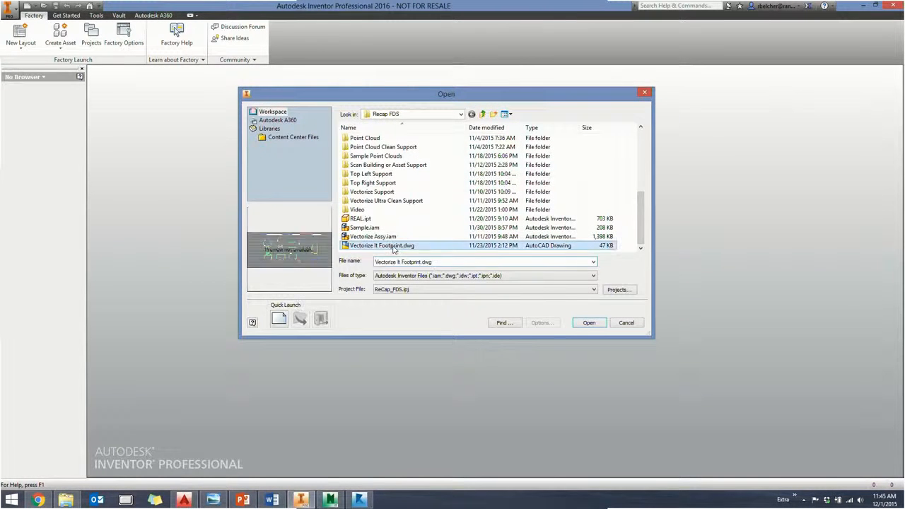
left_click(371, 236)
left_click(582, 326)
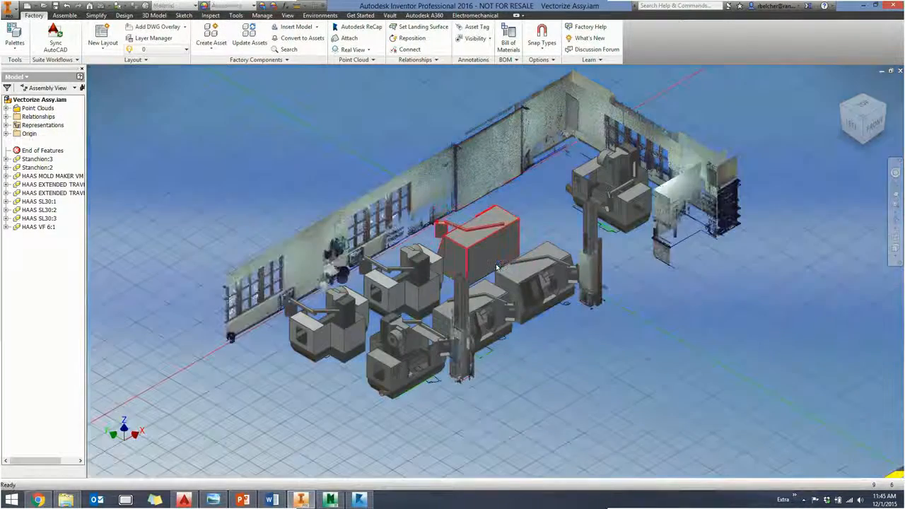
middle_click_drag(229, 248, 205, 230)
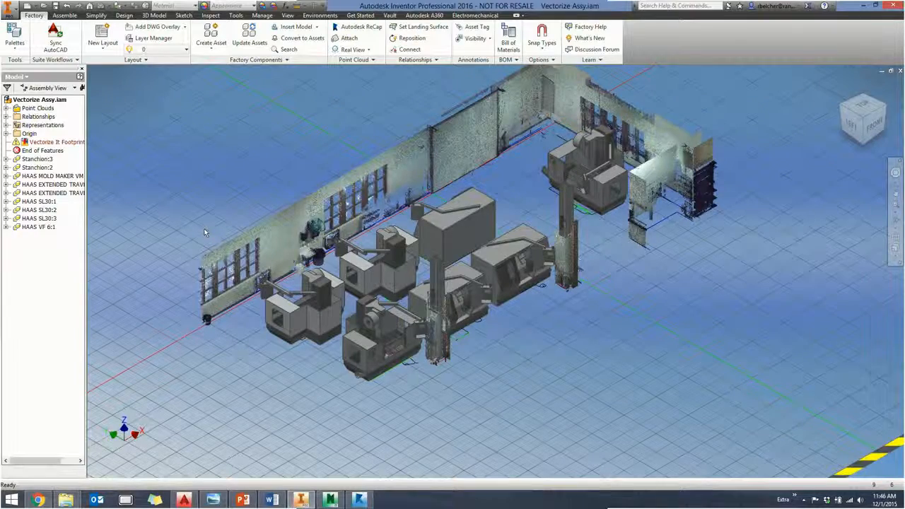
- Show the PowerPoint slide on additional point cloud tools available in FDS, and return to Inventor
left_click(242, 500)
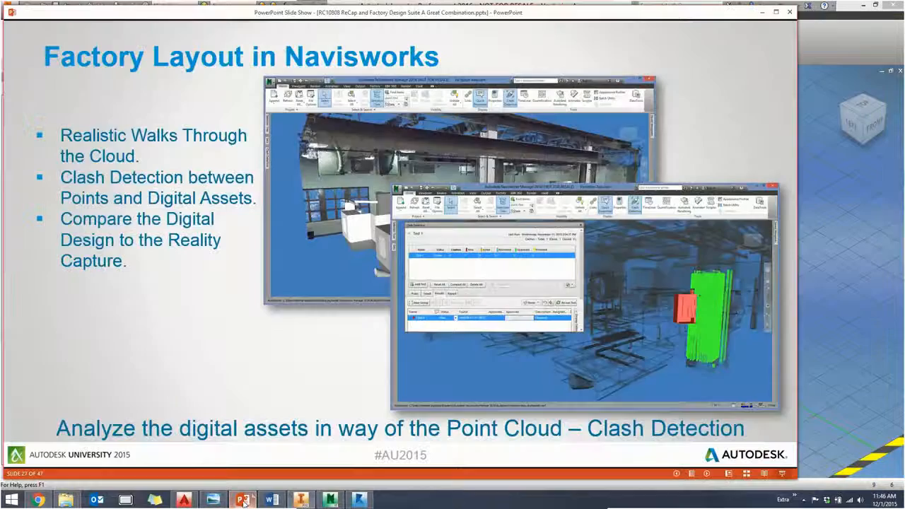
left_click(282, 296)
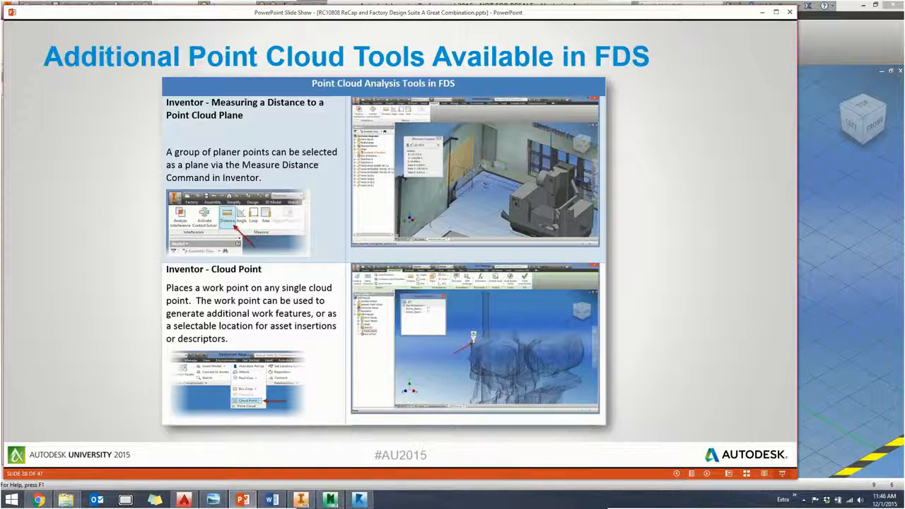
left_click(829, 256)
- Measure the minimum distance from the scanned wall plane beside the roll-up door to the near corner of the HAAS VF 6 machine
middle_click_drag(602, 154, 525, 206)
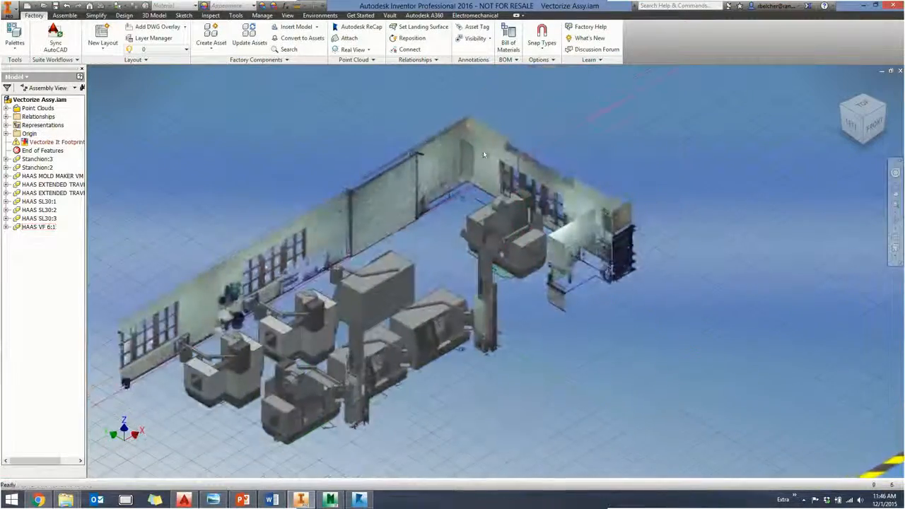
scroll(521, 201, "up", 5)
middle_click_drag(558, 182, 585, 171)
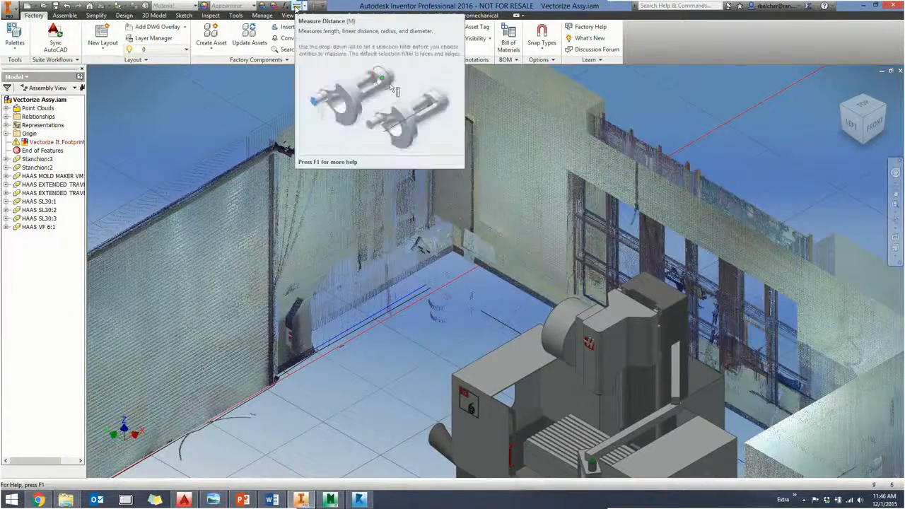
left_click(297, 7)
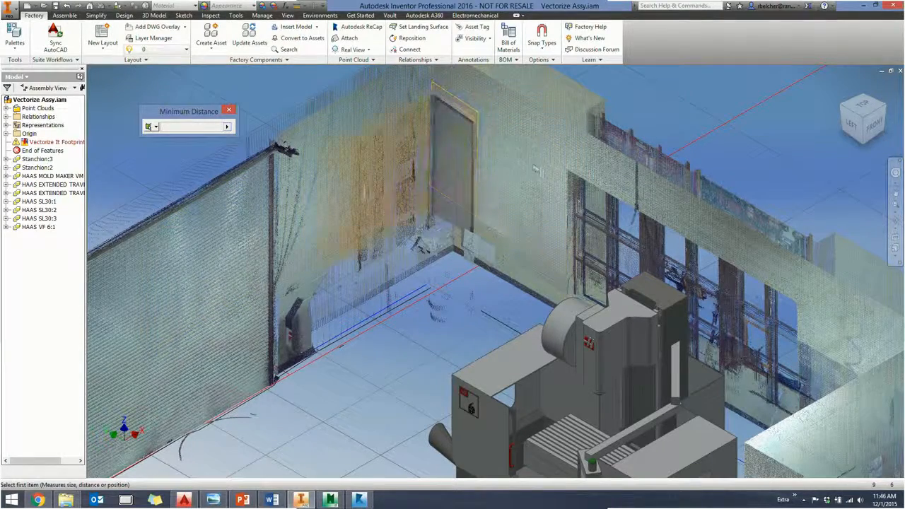
left_click(347, 184)
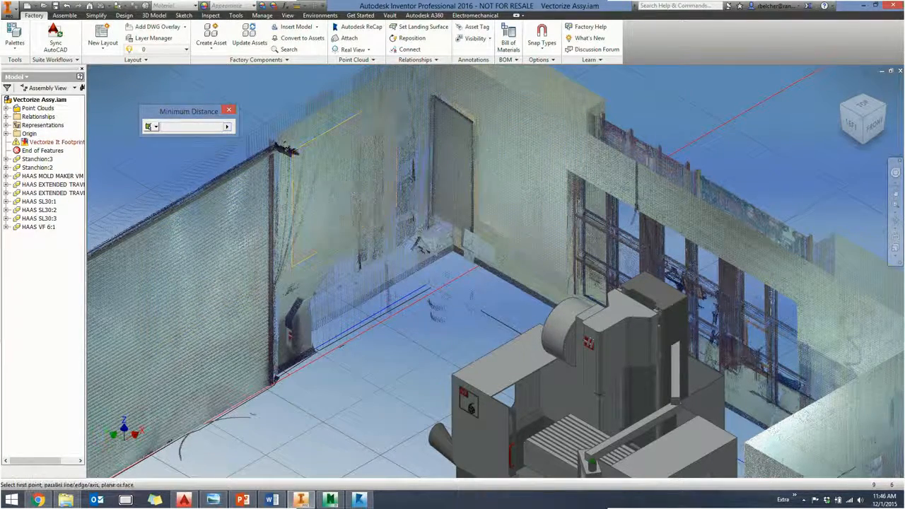
left_click(455, 378)
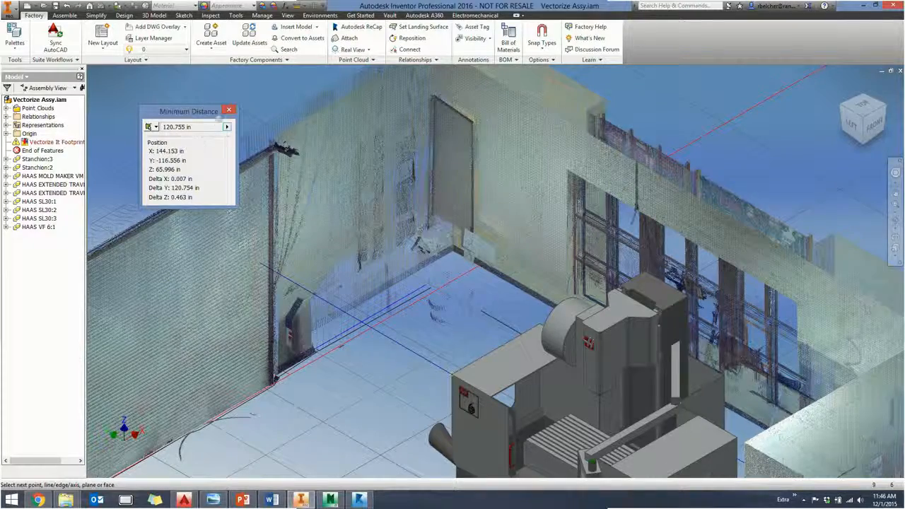
left_click(230, 111)
- Show the Cloud Point section of the PowerPoint slide and return to Inventor
middle_click_drag(463, 322, 412, 245)
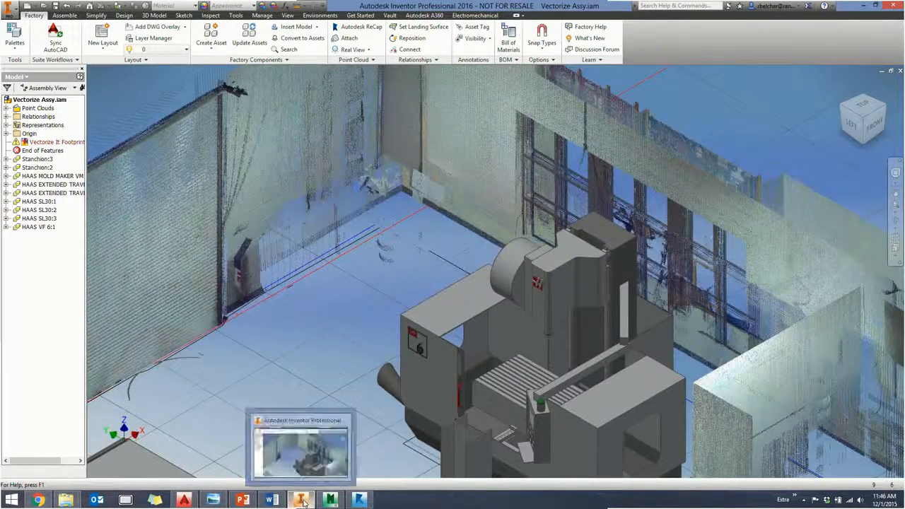
left_click(243, 500)
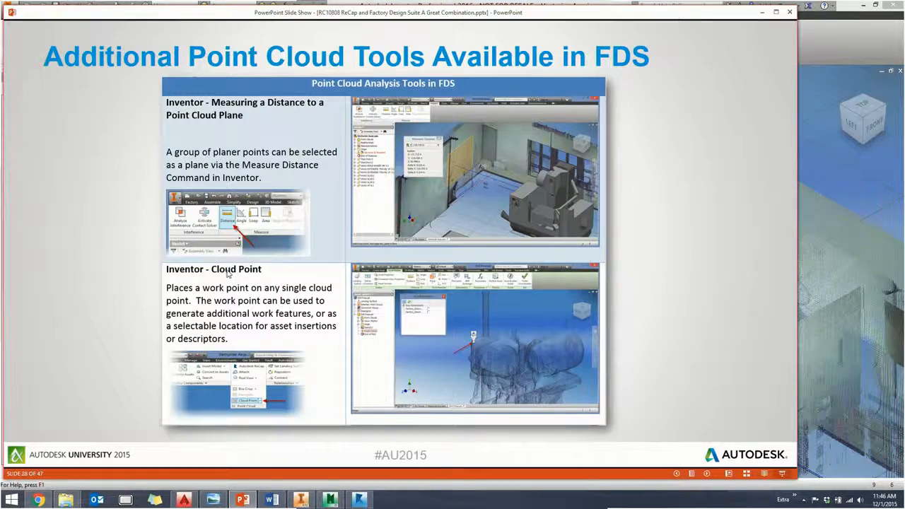
left_click(811, 145)
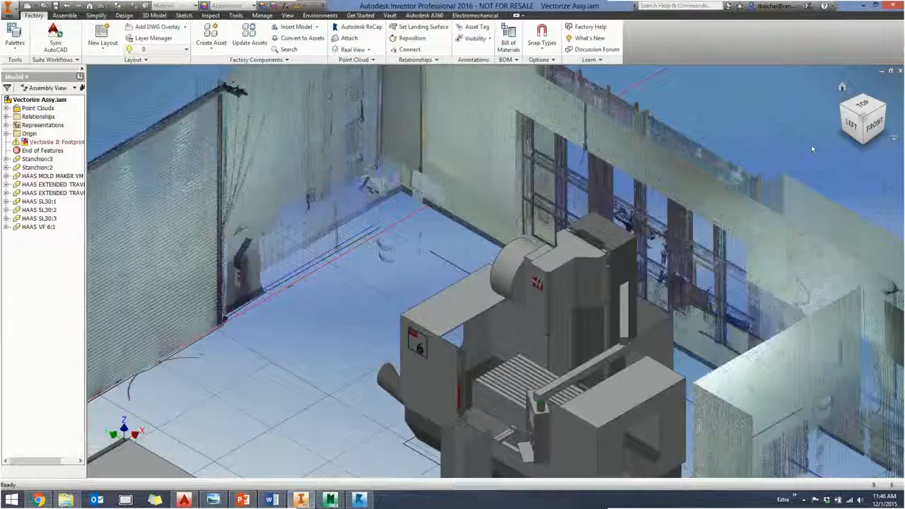
- Place a Cloud Point work point at each upper corner of the scanned roll-up door
middle_click_drag(389, 227, 675, 234)
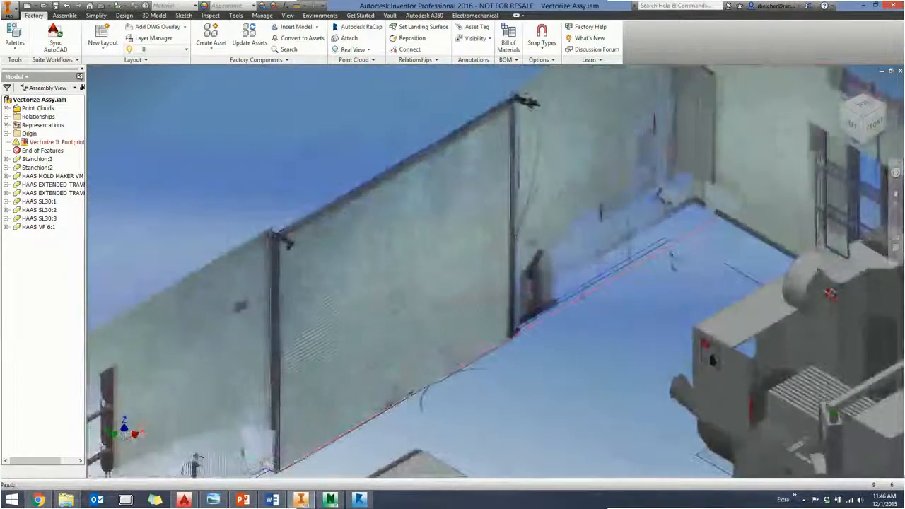
left_click(356, 51)
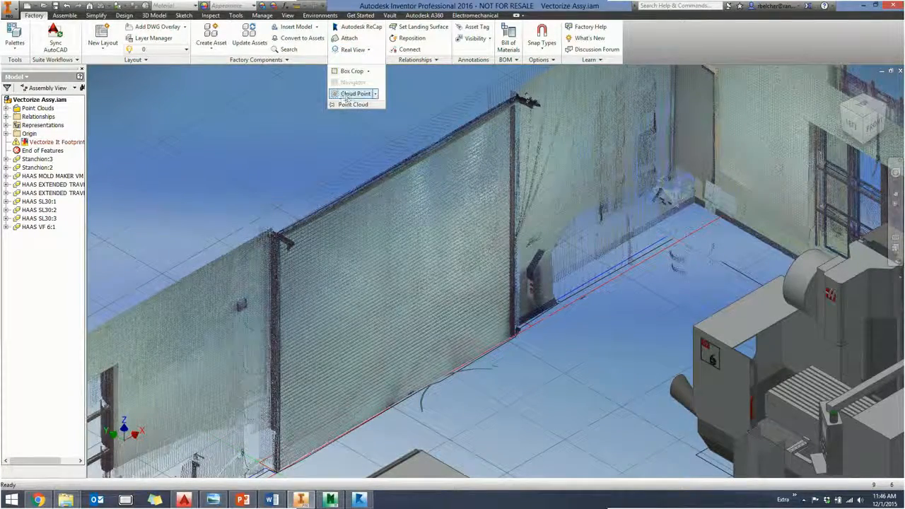
left_click(351, 94)
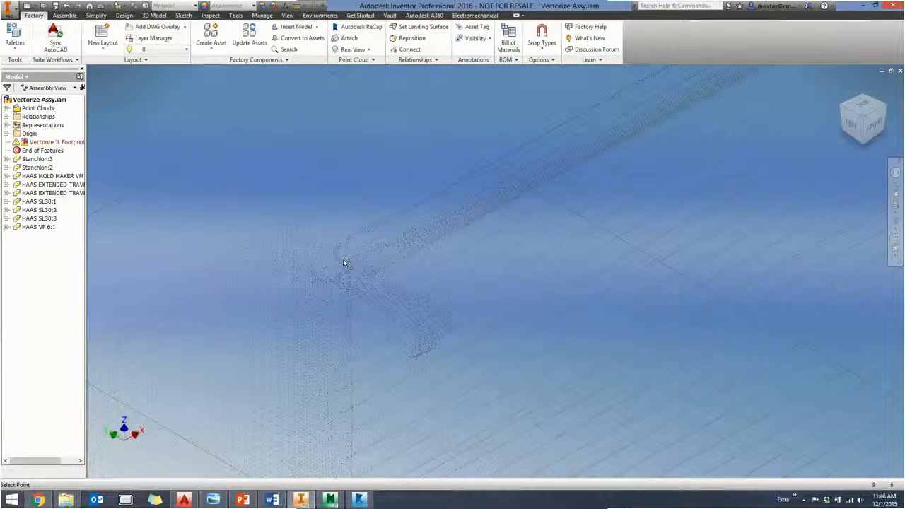
left_click(348, 227)
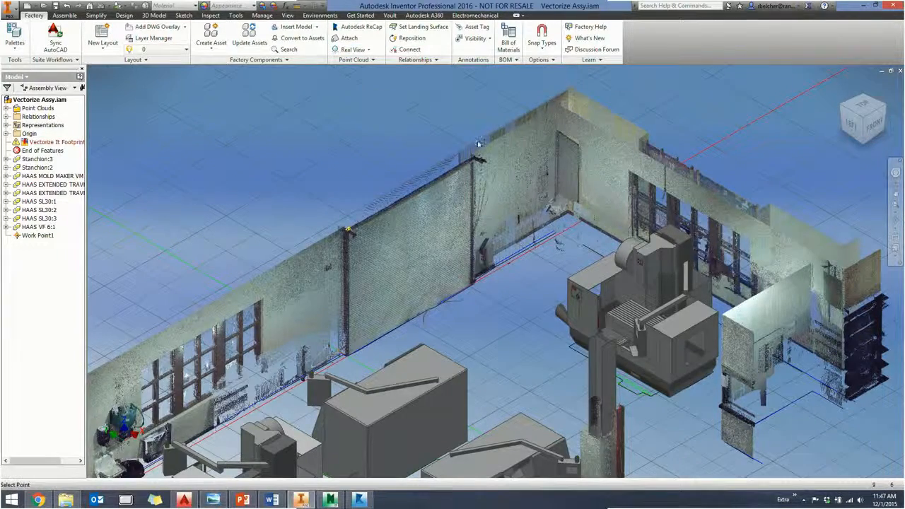
scroll(479, 145, "up", 8)
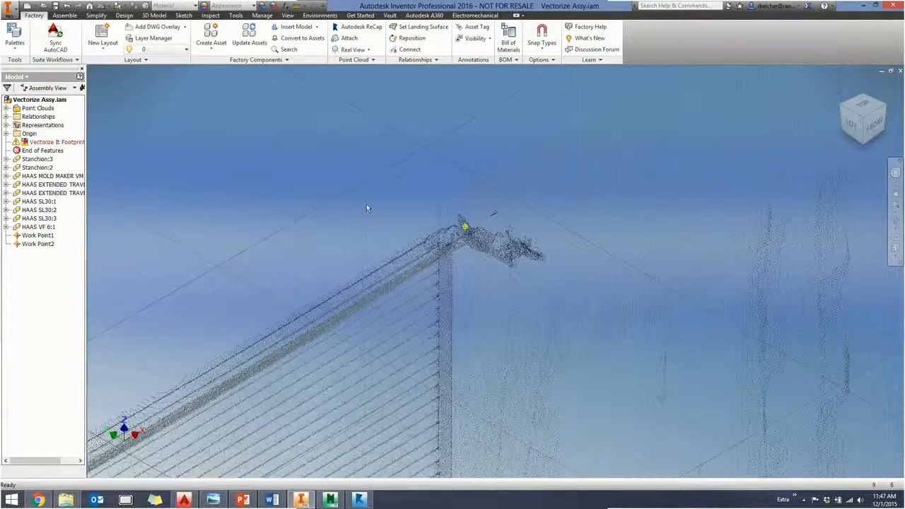
- Measure the distance between the two work points at the roll-up door's upper corners
scroll(366, 204, "down", 8)
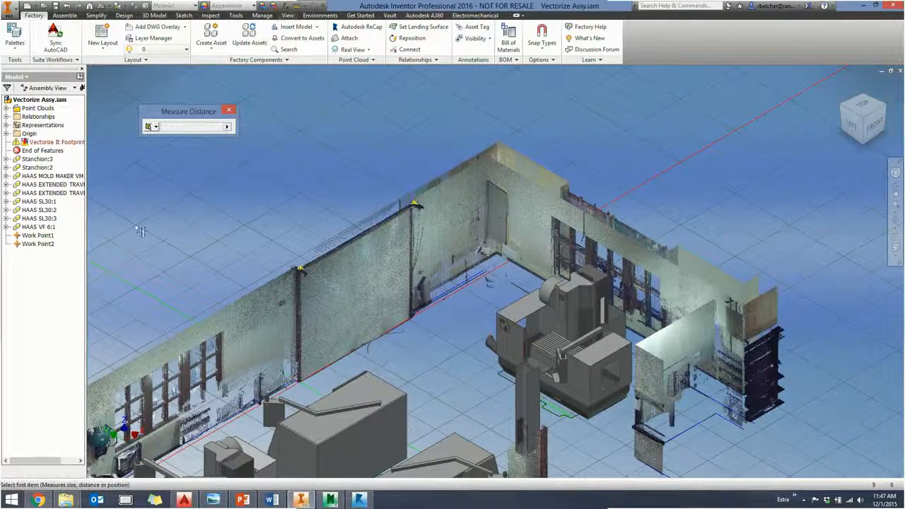
left_click(38, 236)
left_click(38, 244)
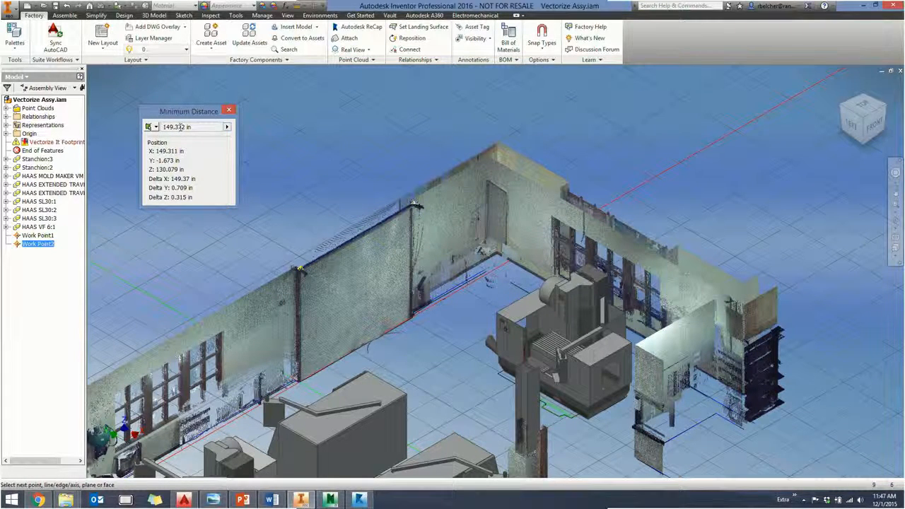
key("Escape")
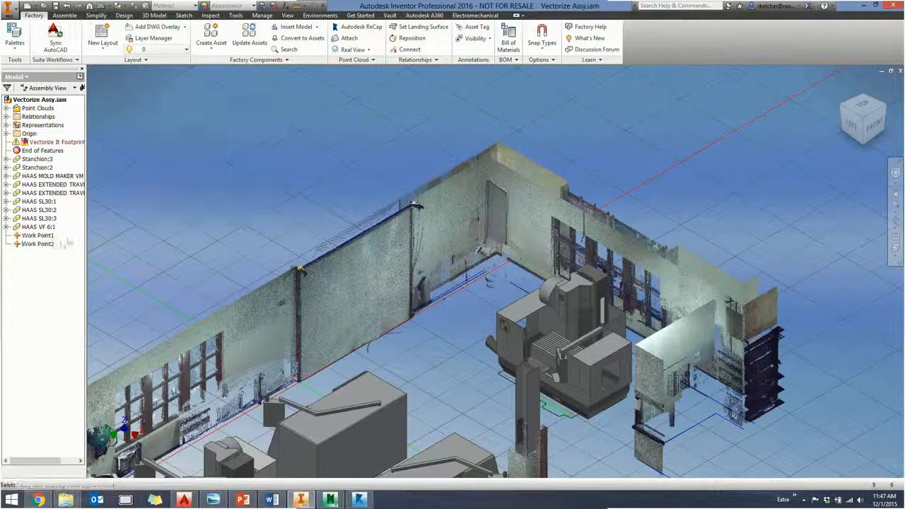
- Delete both work points from the roll-up door's upper corners
left_click(38, 235)
left_click(38, 244, "ctrl")
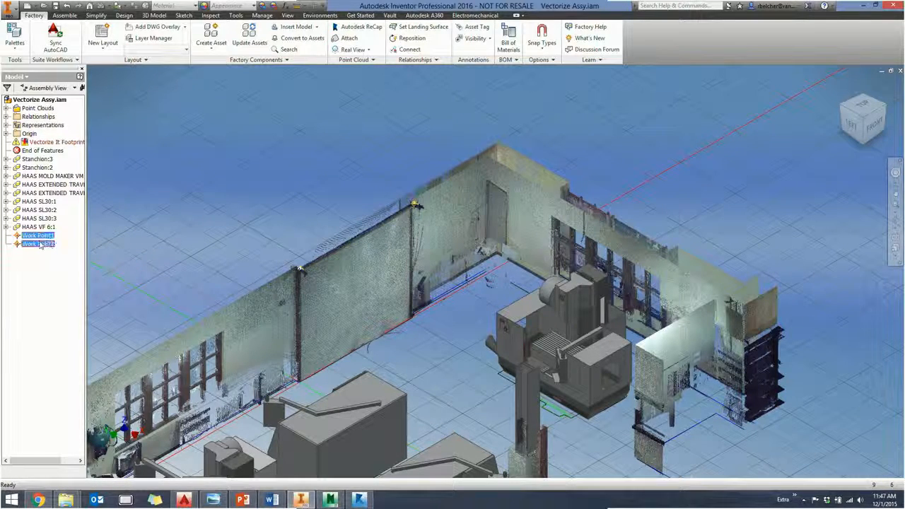
key("Delete")
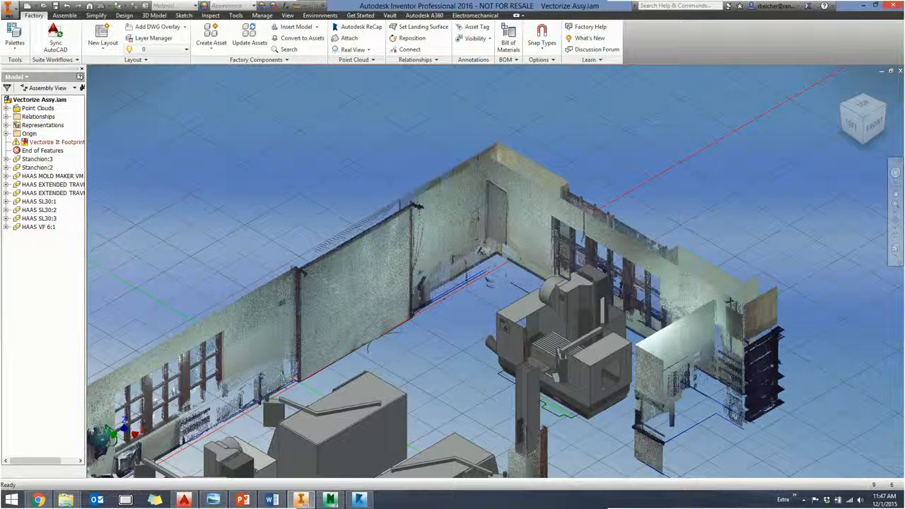
- Create a Cloud Plane work plane on the scanned wall between the roll-up door and the room corner
left_click(353, 59)
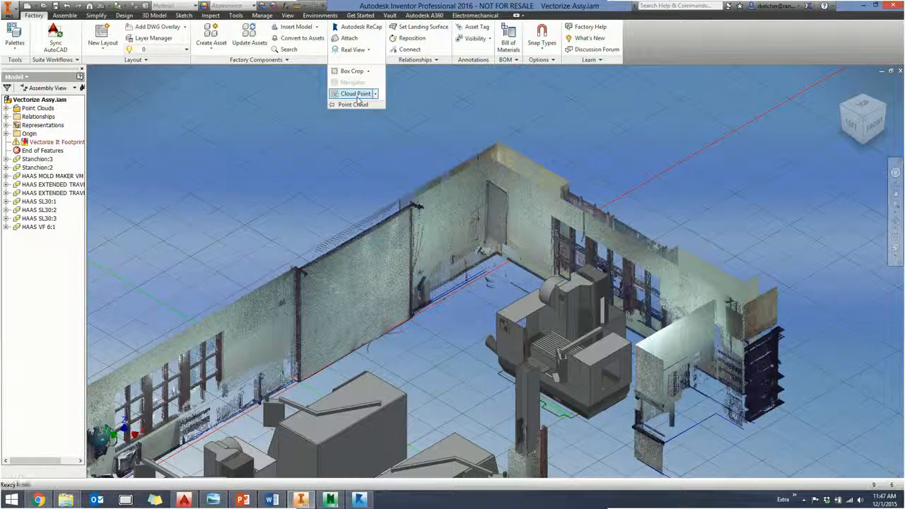
left_click(357, 94)
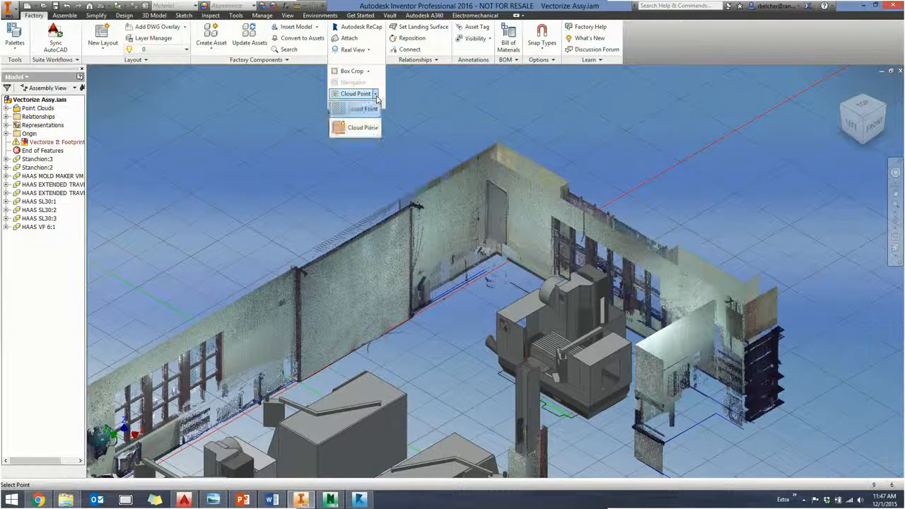
left_click(351, 130)
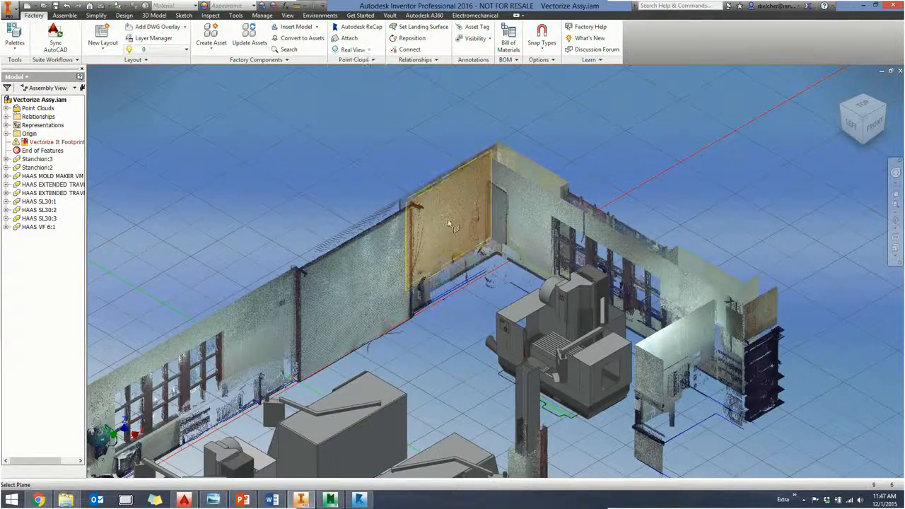
scroll(449, 223, "up", 5)
left_click(440, 205)
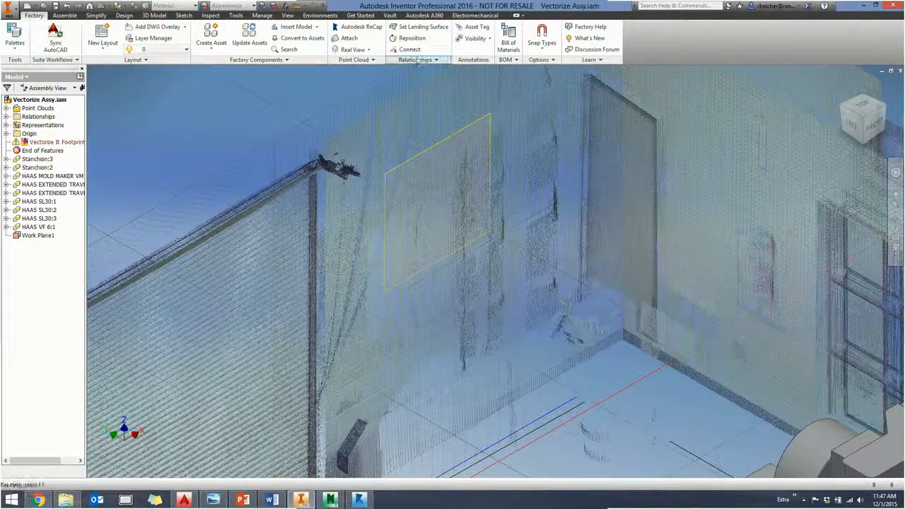
- Create a second Cloud Plane on the adjoining wall between the door and the windows, and undo both cloud planes
scroll(404, 106, "down", 5)
middle_click_drag(404, 106, 378, 153)
scroll(378, 152, "up", 3)
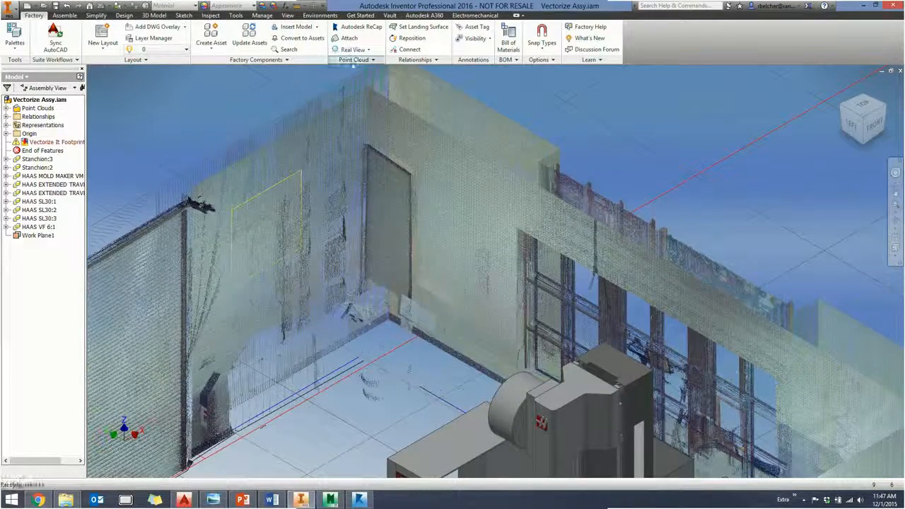
left_click(353, 49)
left_click(352, 94)
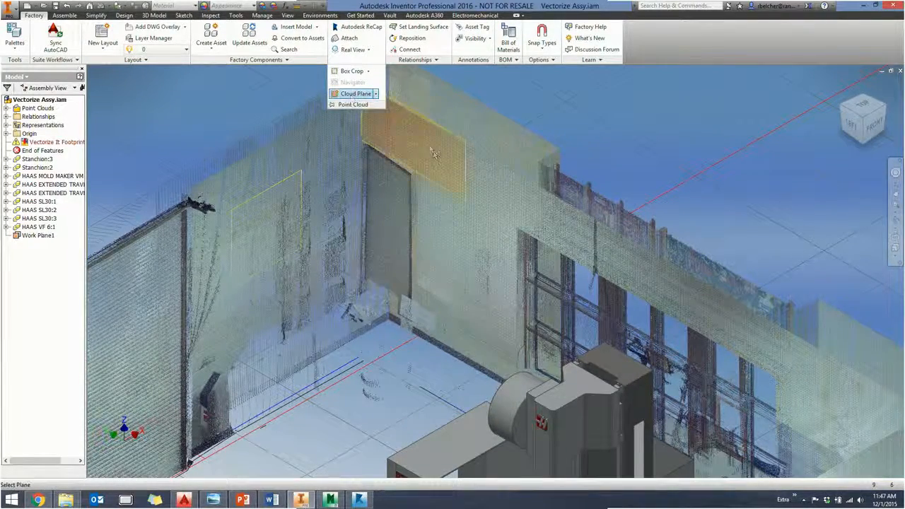
left_click(467, 212)
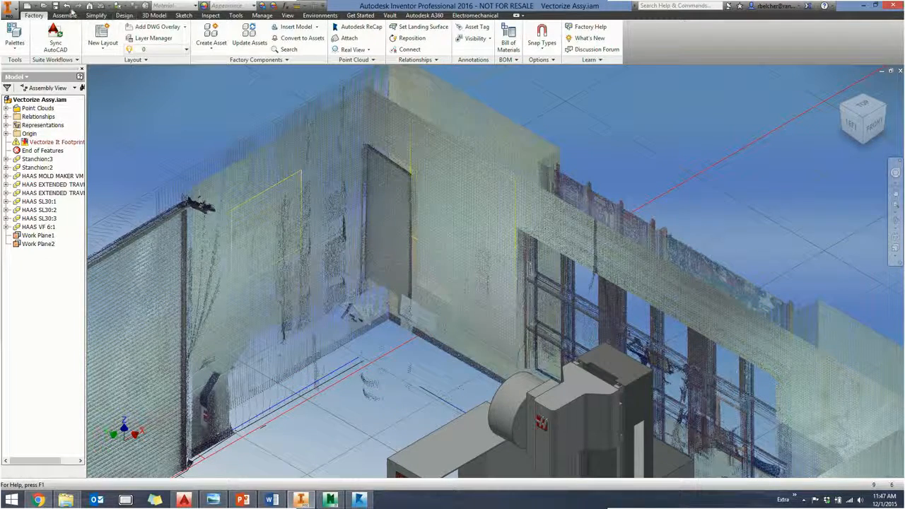
left_click(66, 6)
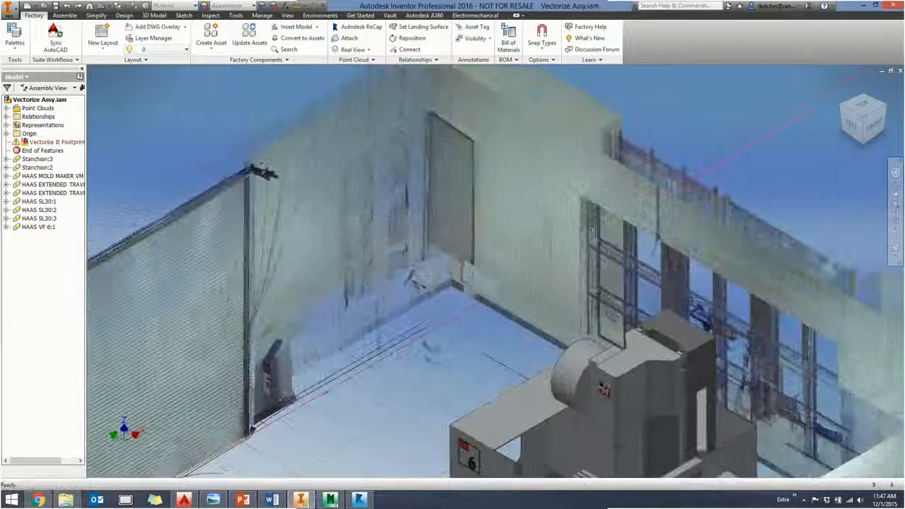
- Show the PowerPoint slide on the Cloud Plane and Box Crop tools, and return to Inventor
left_click(243, 500)
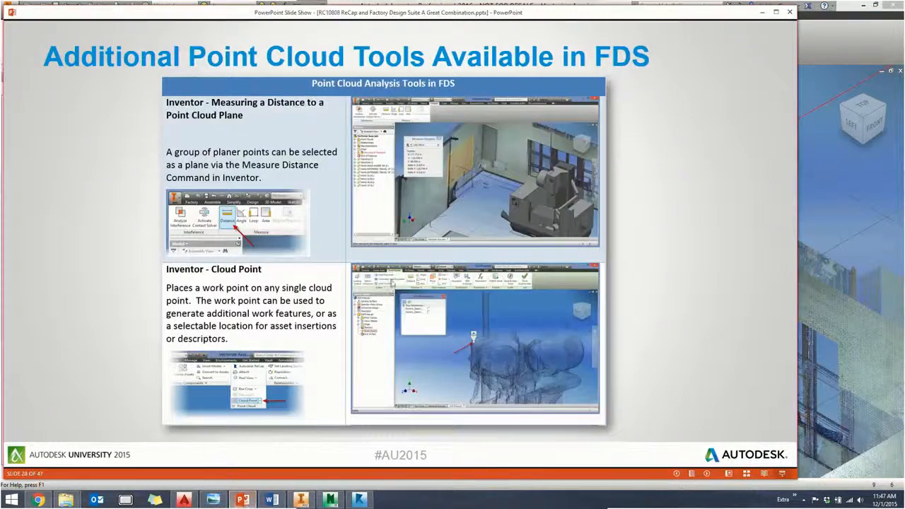
left_click(258, 286)
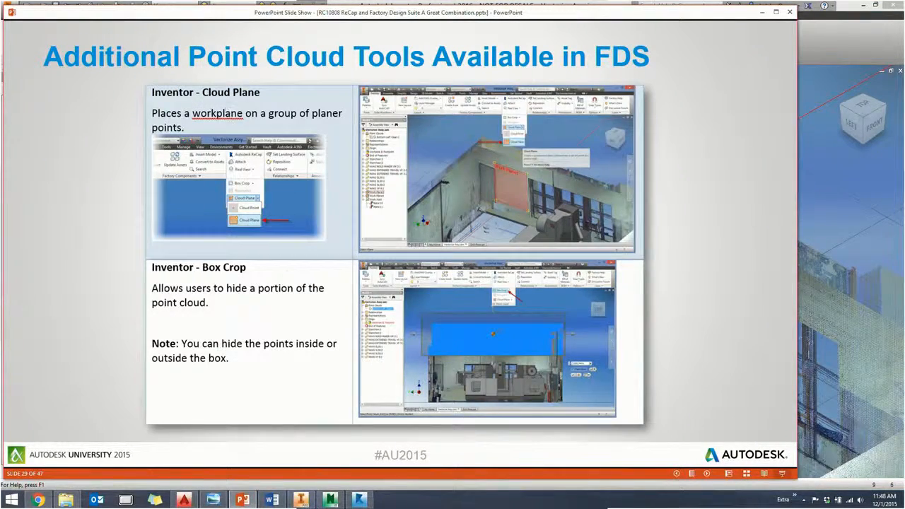
scroll(216, 271, "down", 1)
scroll(219, 275, "up", 1)
left_click(839, 177)
- Reveal the Bottom Left Clean:1 cloud under Point Clouds and inspect its crop symbol with the screen magnifier
scroll(369, 283, "down", 5)
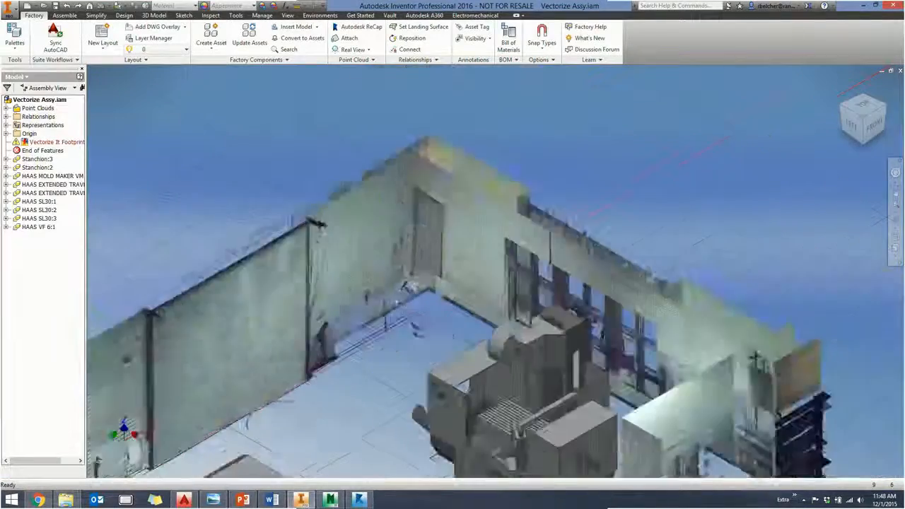
middle_click_drag(338, 317, 454, 227)
scroll(433, 218, "down", 3)
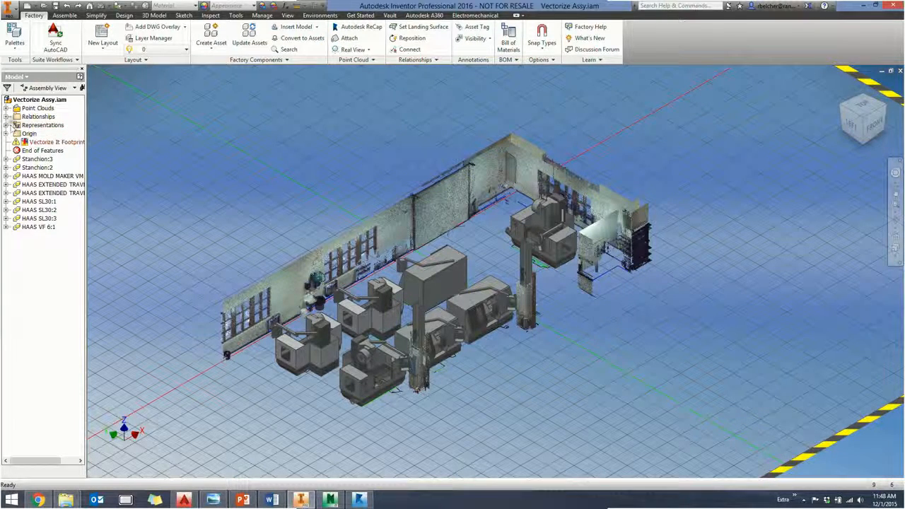
left_click(6, 108)
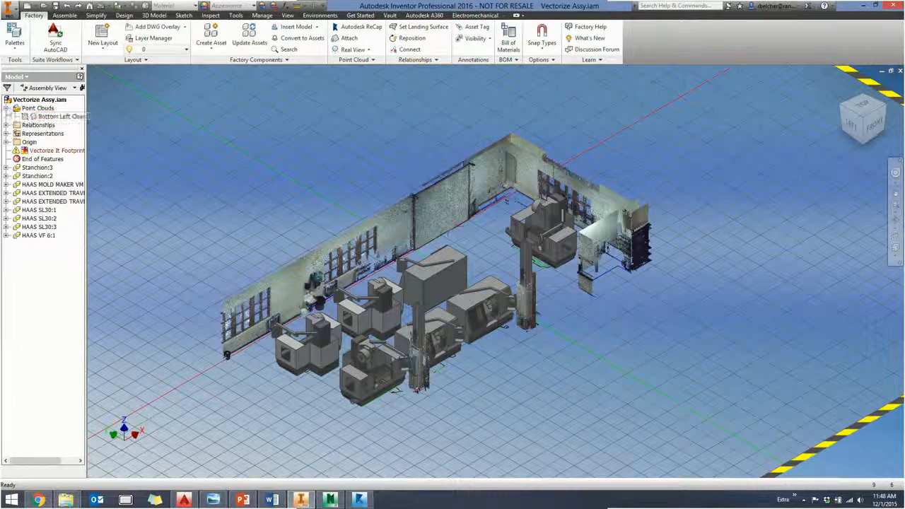
left_click(31, 117)
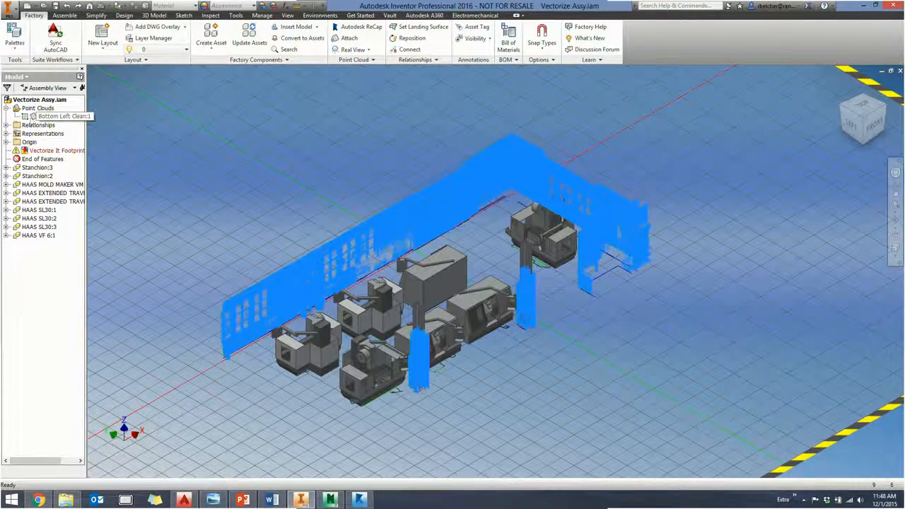
left_click(122, 500)
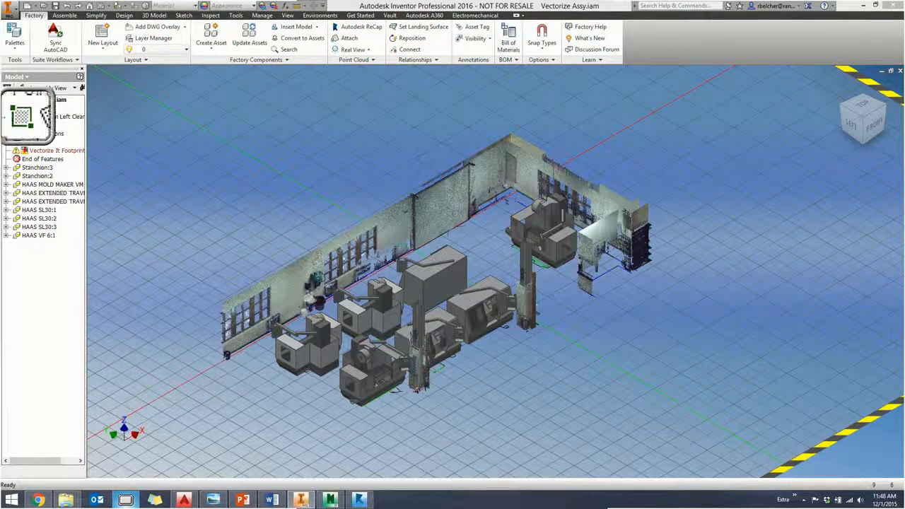
key("super+Escape")
- Uncrop the Bottom Left Clean:1 point cloud to restore its hidden points
right_click(41, 117)
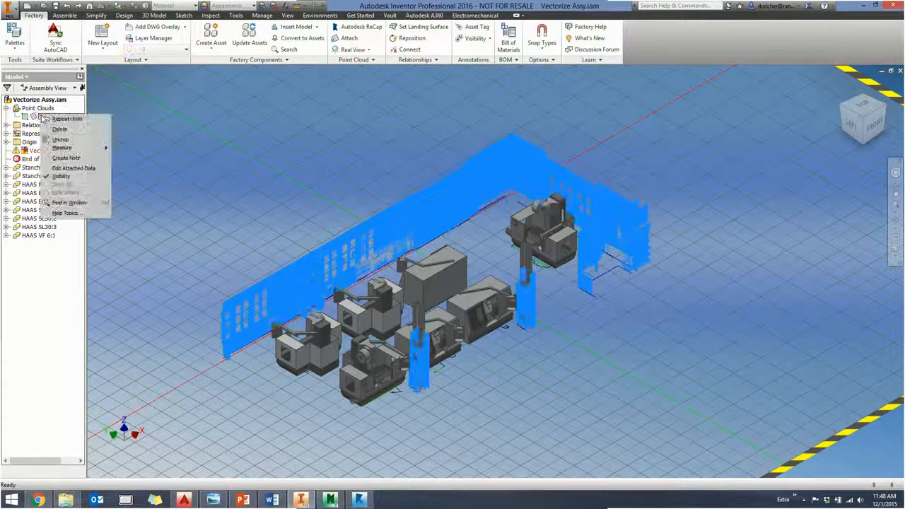
left_click(60, 139)
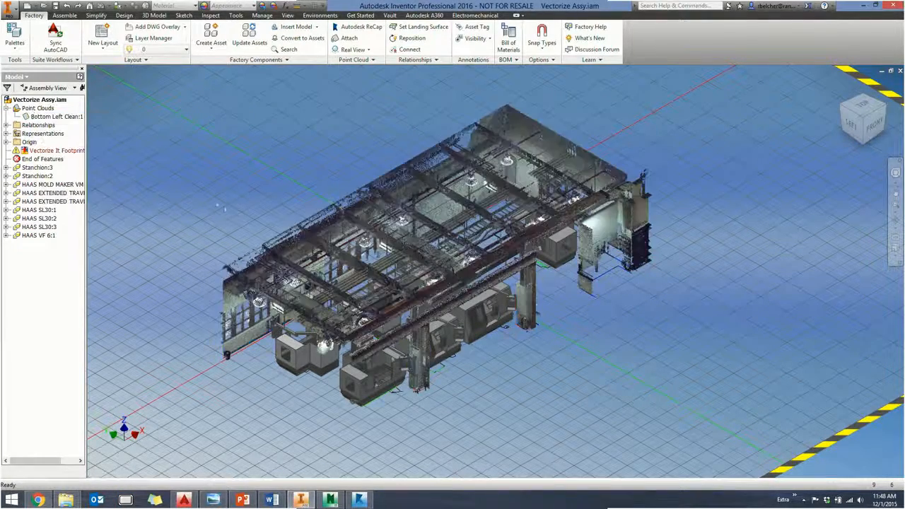
- Start a Box Crop in the Left view and draw its rectangle across the upper part of the building's point cloud
middle_click_drag(453, 283, 396, 265, "shift")
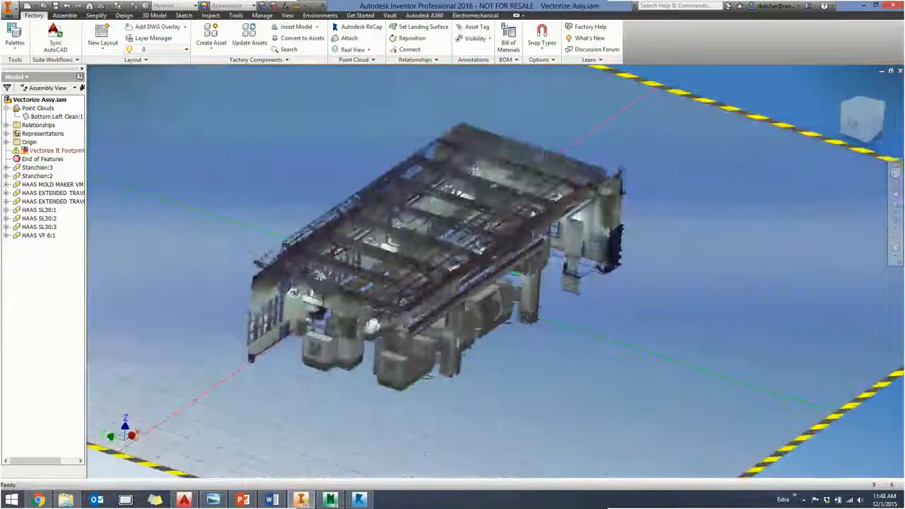
left_click(855, 123)
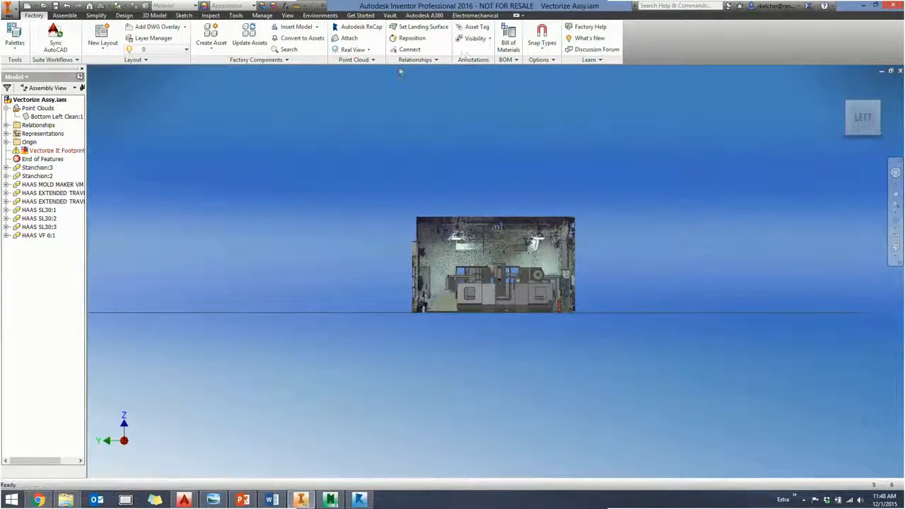
left_click(371, 60)
left_click(354, 71)
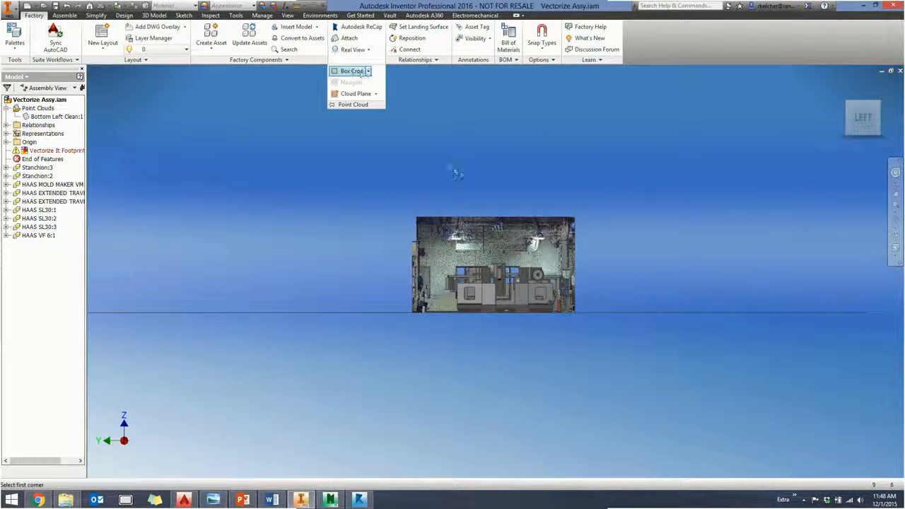
scroll(544, 187, "up", 3)
left_click(639, 188)
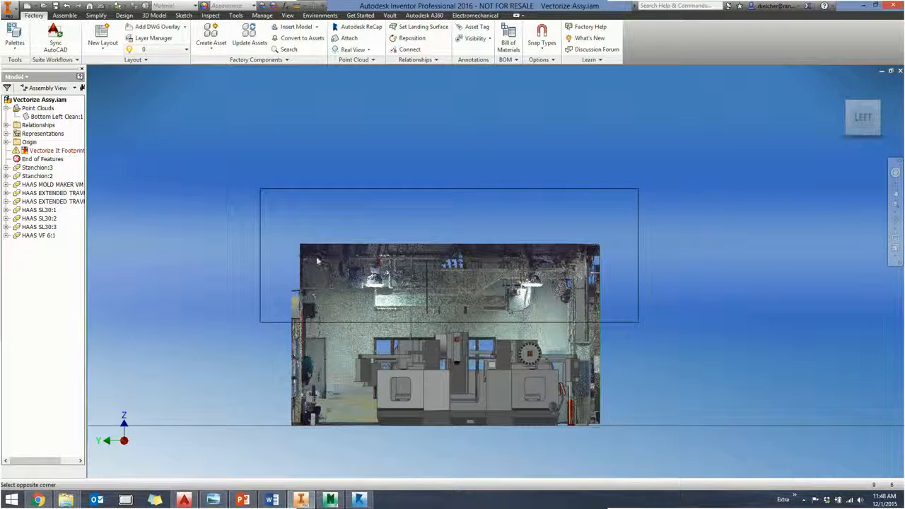
left_click(321, 168)
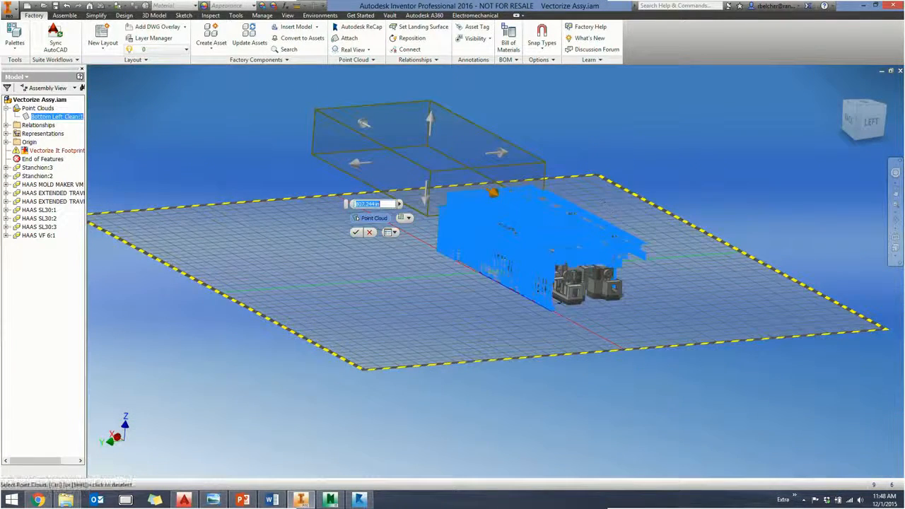
- Set the crop to Keep Outside, extend the box along the building's full length, and apply it to remove the roof points
left_click(403, 218)
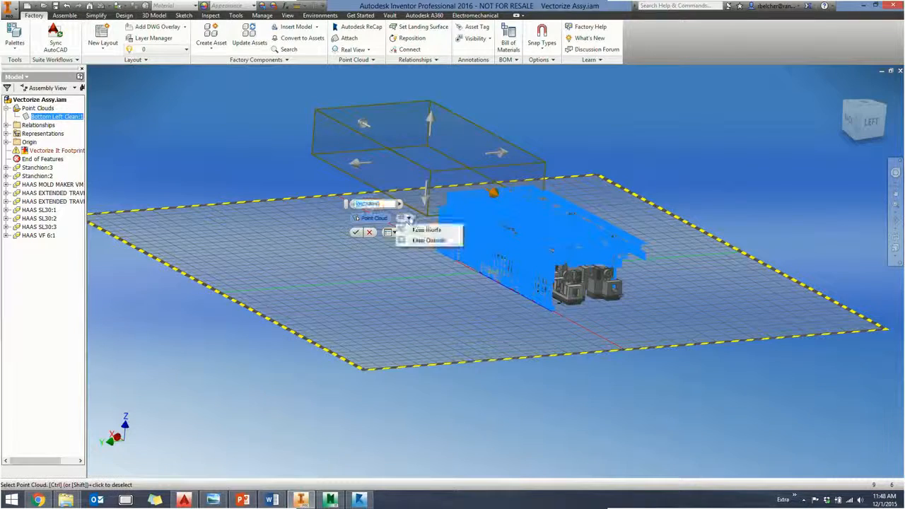
left_click(425, 231)
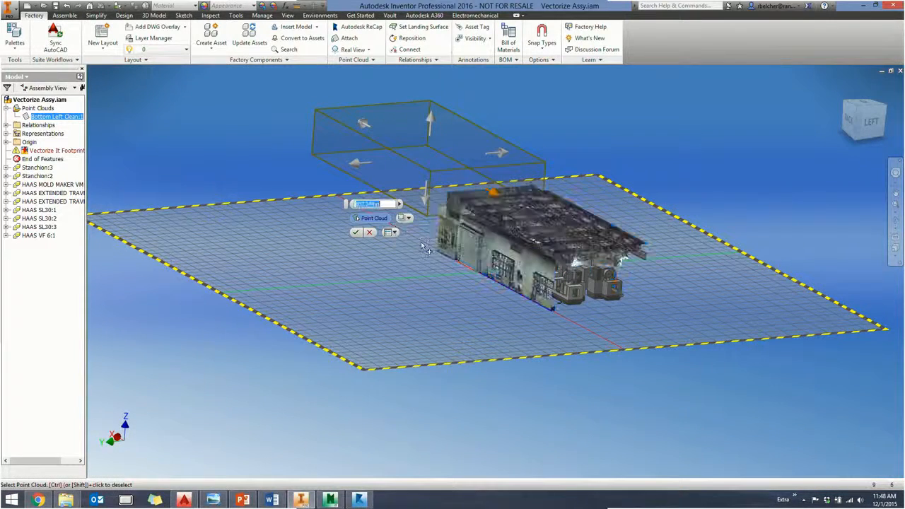
left_click_drag(496, 196, 658, 300)
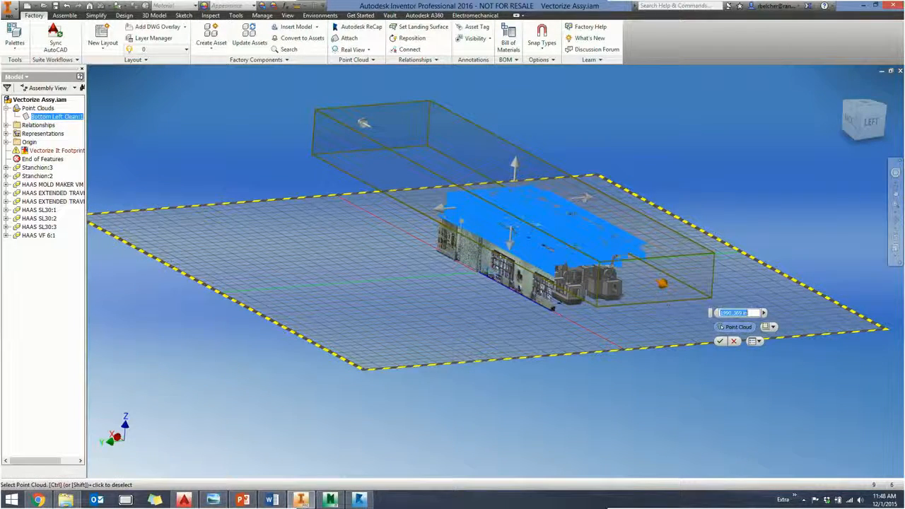
left_click(720, 341)
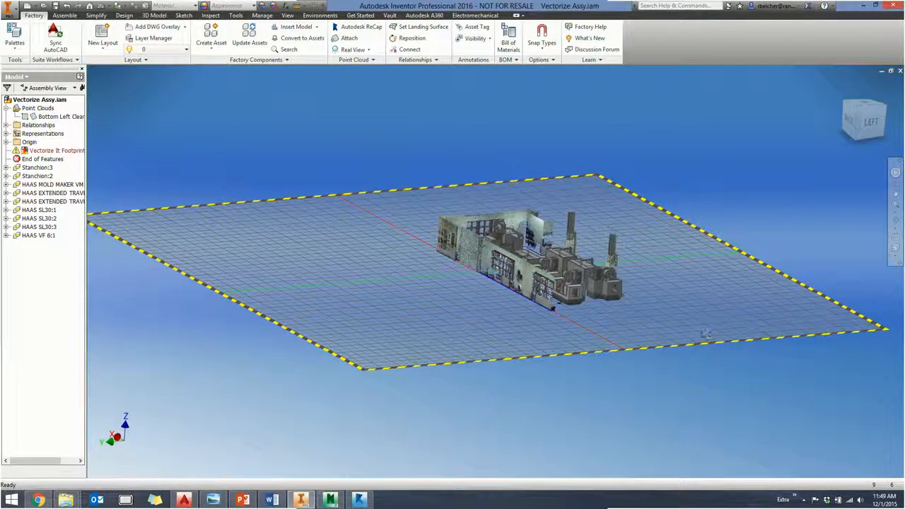
- Examine the cropped point cloud's walls and columns around the HAAS machines from several angles
middle_click_drag(697, 265, 571, 283, "shift")
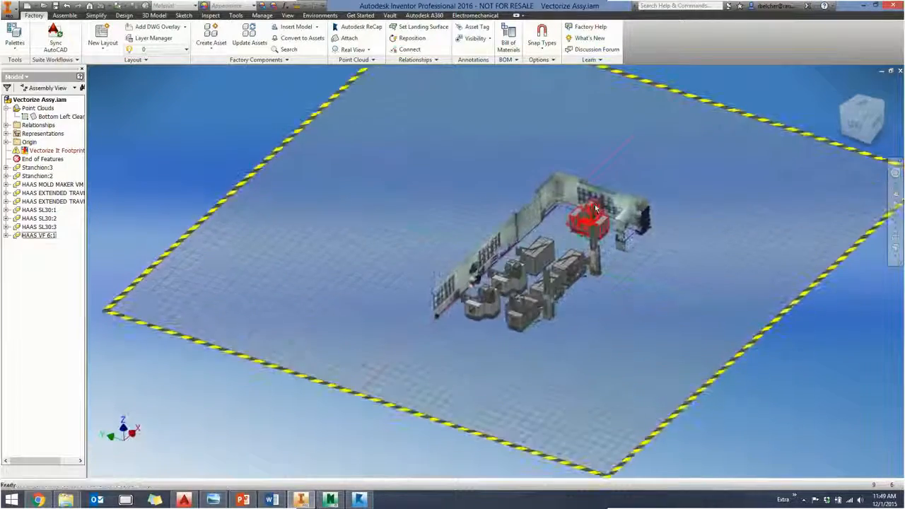
scroll(577, 227, "down", 4)
scroll(577, 227, "up", 5)
middle_click_drag(577, 227, 556, 207)
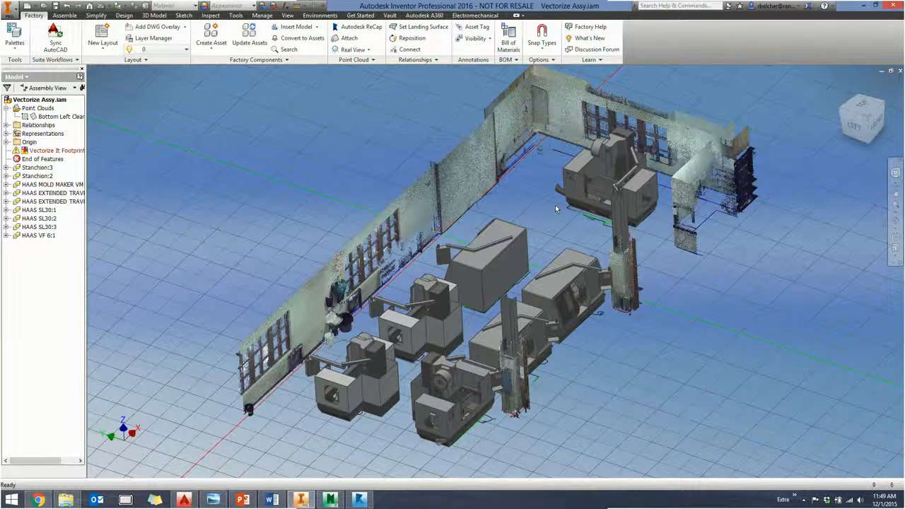
mouse_move(555, 204)
middle_mouse_down()
mouse_move(555, 169)
mouse_move(556, 191)
middle_mouse_up()
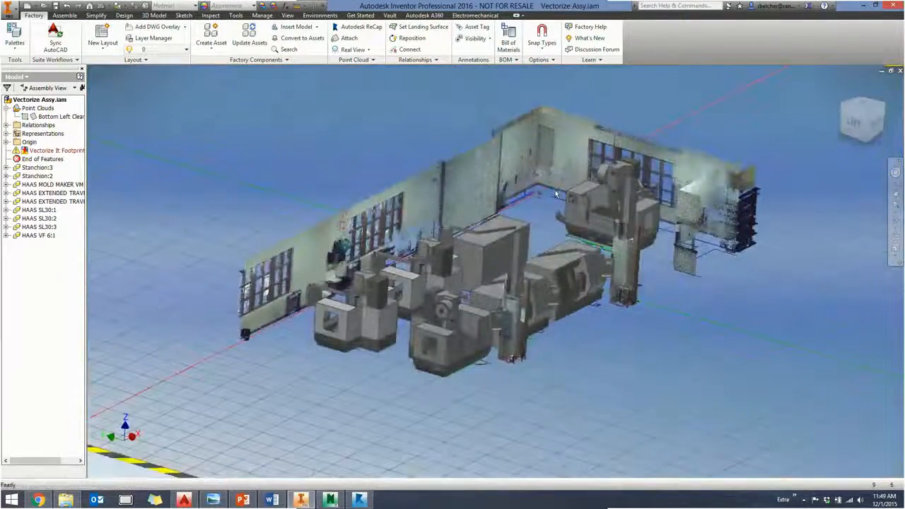
left_click(582, 196)
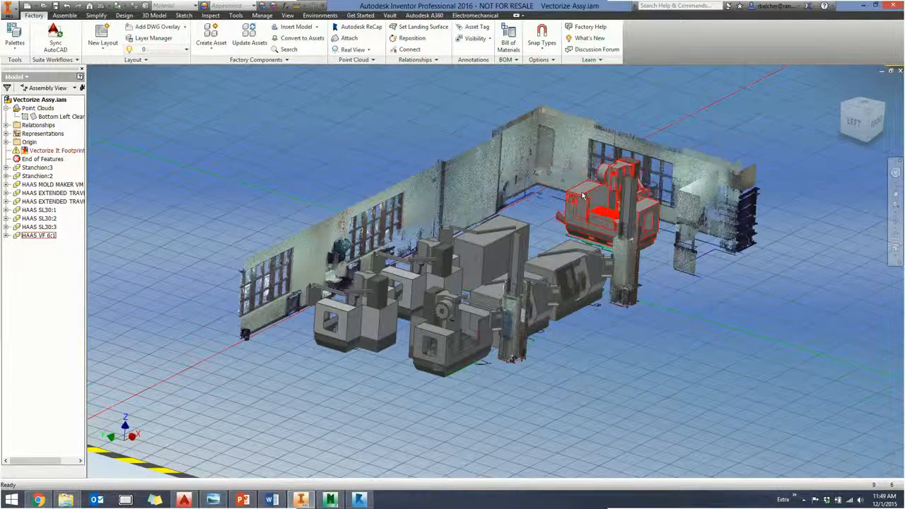
middle_click_drag(387, 166, 375, 186)
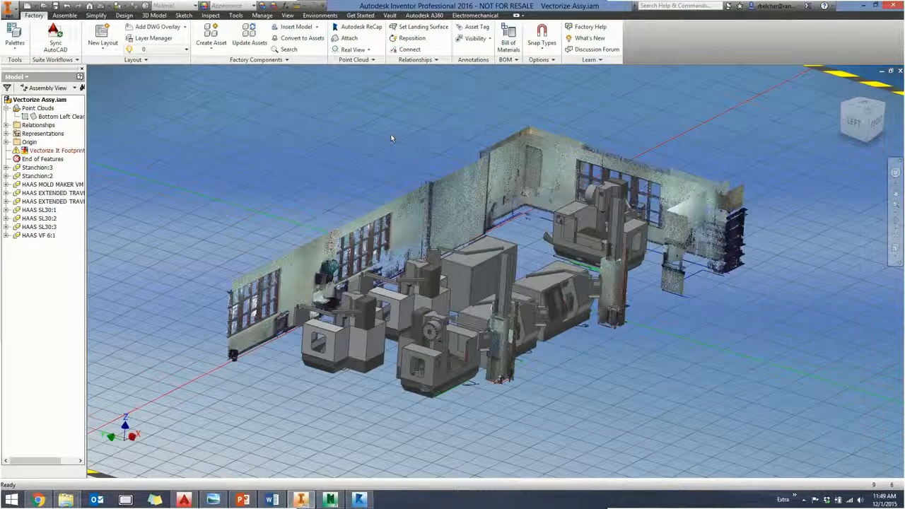
mouse_move(367, 147)
middle_mouse_down()
mouse_move(368, 138)
mouse_move(361, 144)
middle_mouse_up()
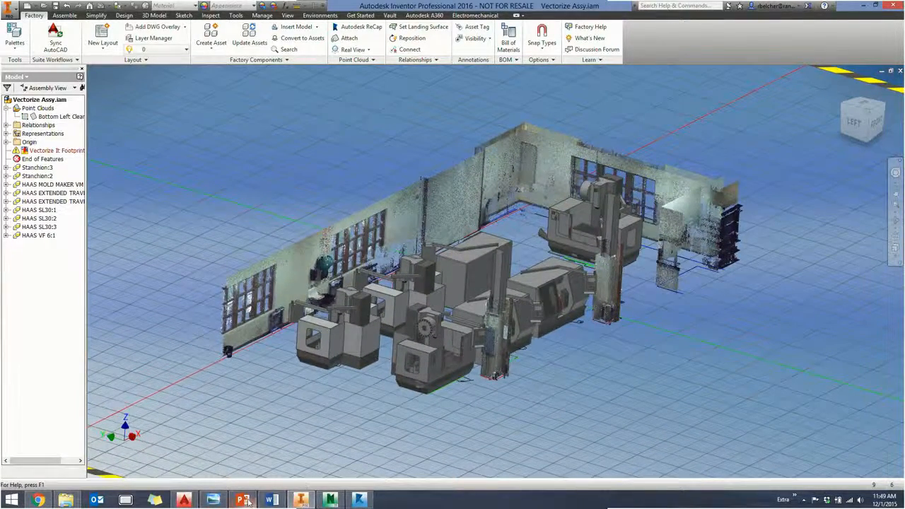
- Show the PowerPoint slide on Navisworks Point Display and Clash Detective clearance for points, and switch to Navisworks
key("alt+Tab")
left_click(286, 281)
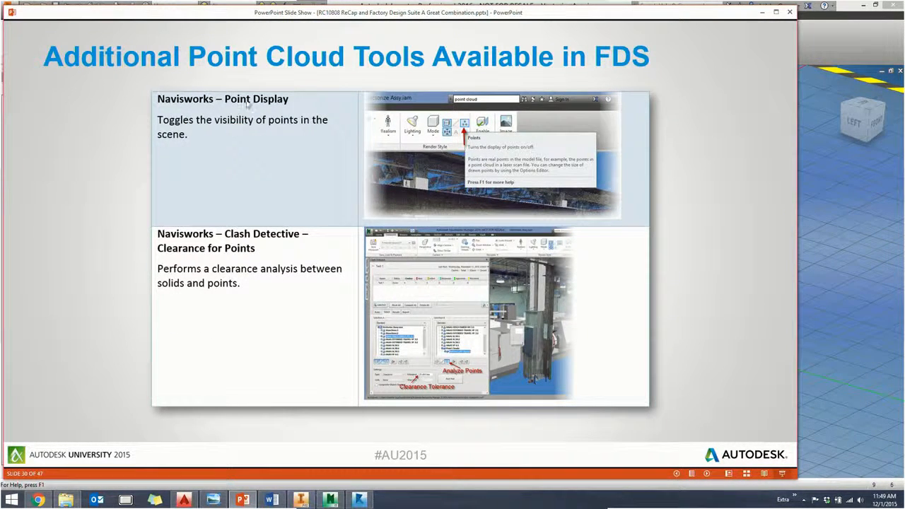
left_click(331, 501)
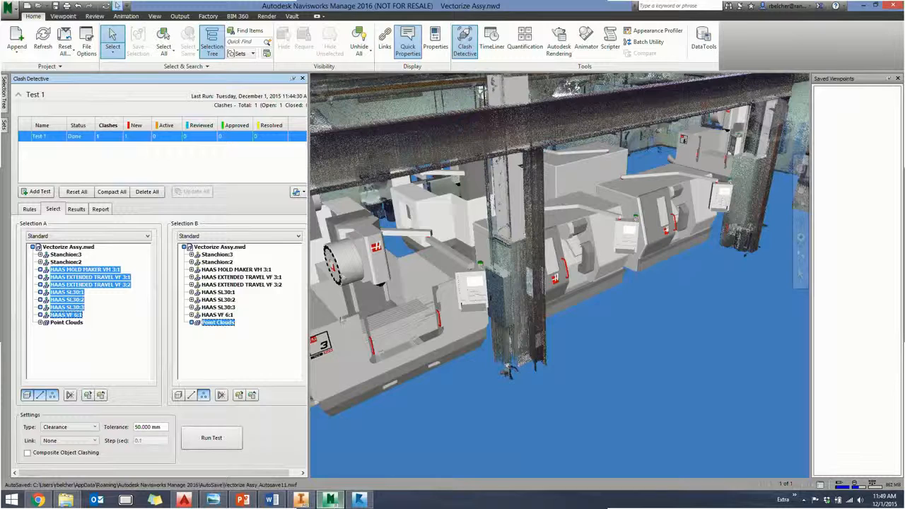
- Close the Clash Detective window and toggle the display of points in the scene repeatedly, leaving it on
left_click(302, 79)
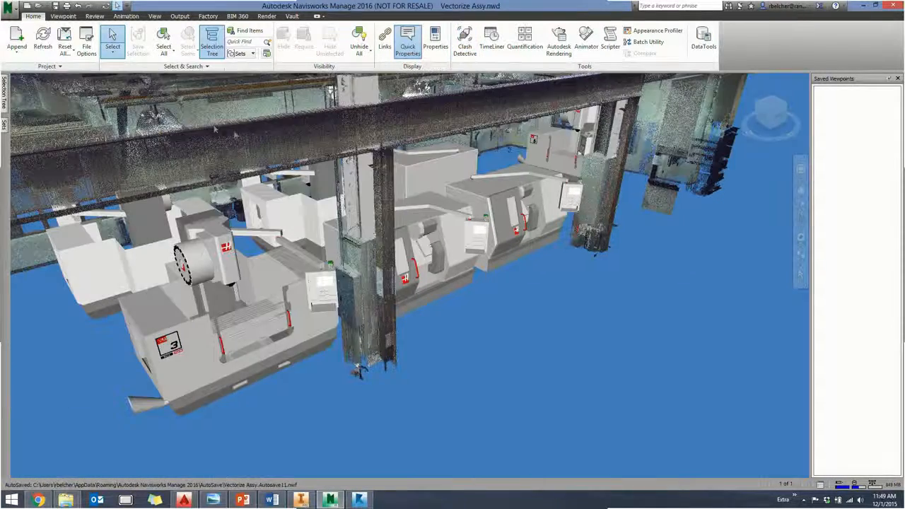
middle_click_drag(322, 169, 347, 202)
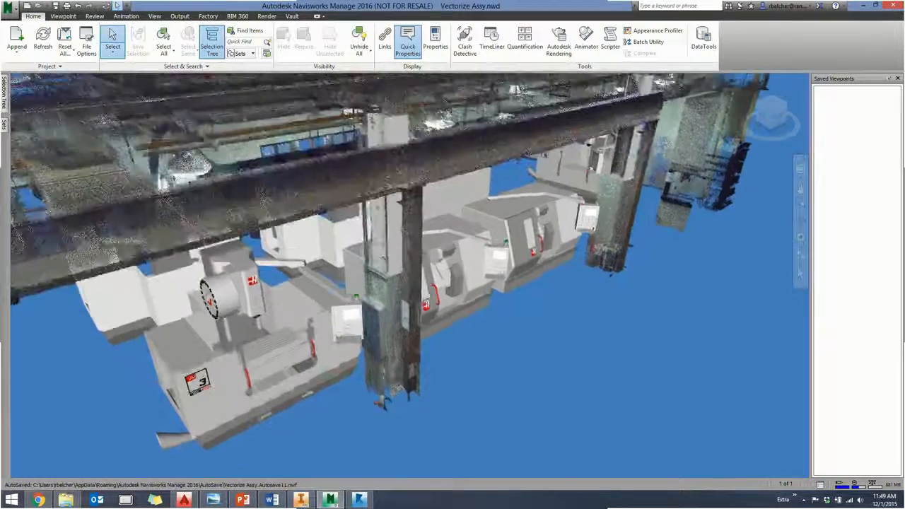
left_click(63, 17)
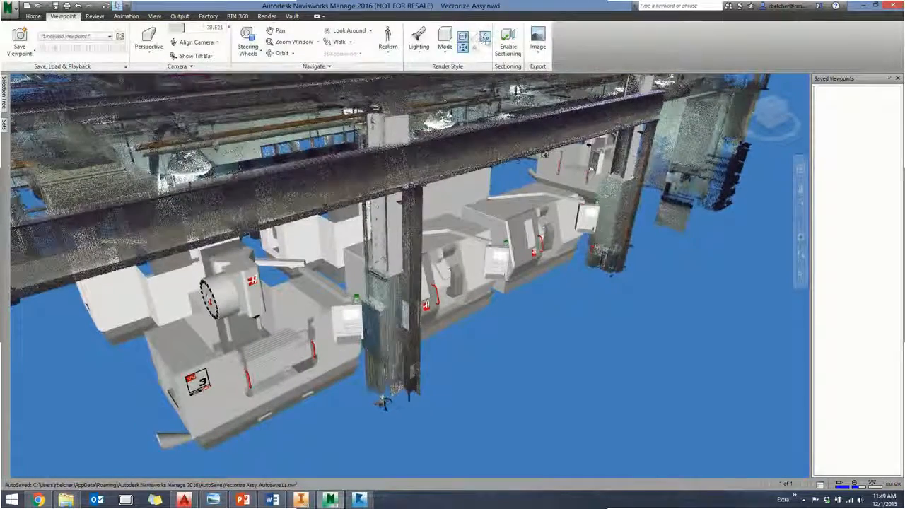
left_click(485, 37)
left_click(486, 39)
left_click(486, 40)
left_click(486, 40)
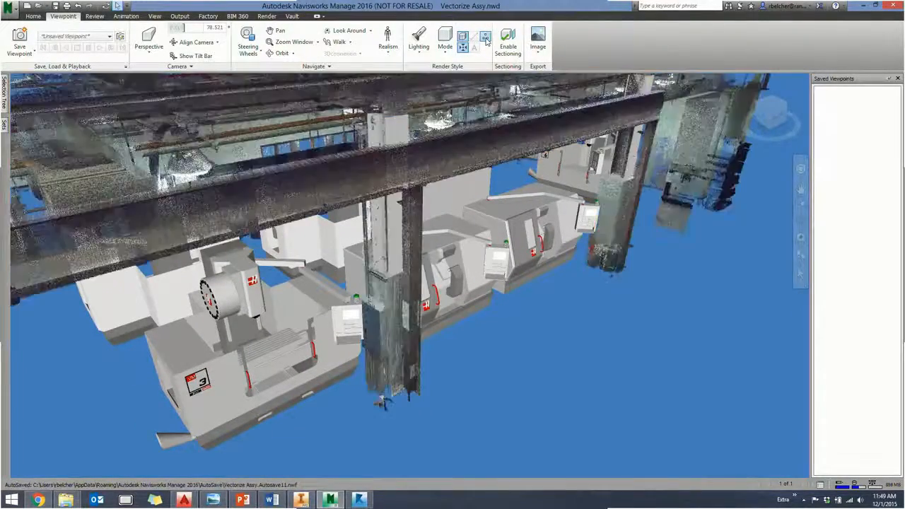
left_click(486, 40)
left_click(486, 40)
left_click(485, 40)
left_click(486, 40)
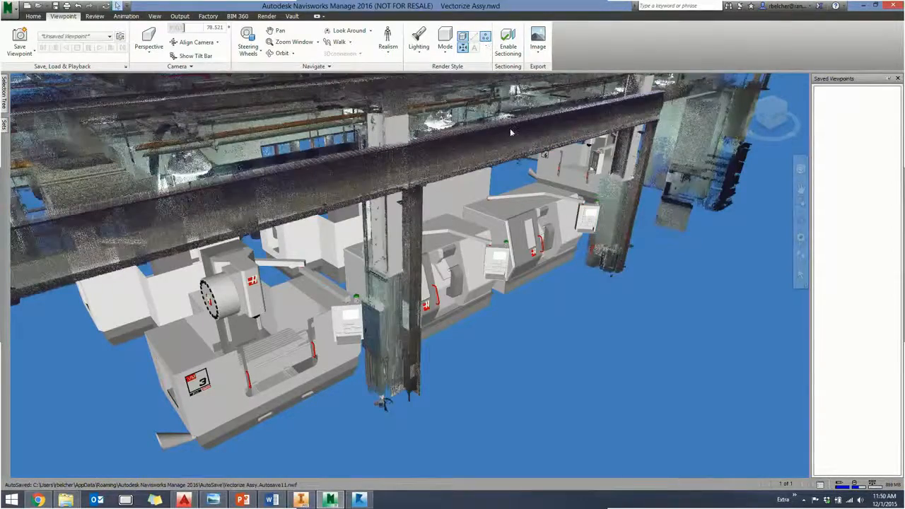
- Toggle the point display repeatedly with the roof and machines in view, leave it on, and return to the PowerPoint slide
mouse_move(510, 131)
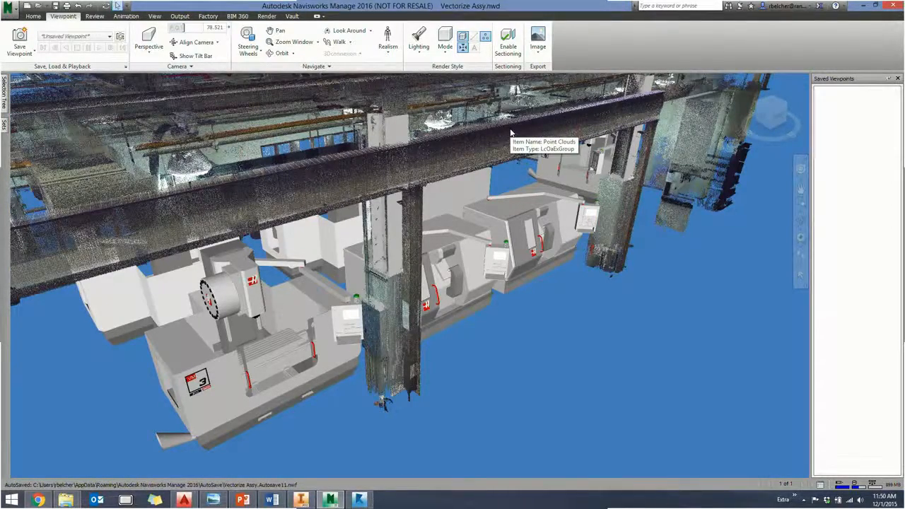
middle_click_drag(452, 219, 474, 239)
scroll(488, 246, "up", 1)
scroll(488, 245, "down", 3)
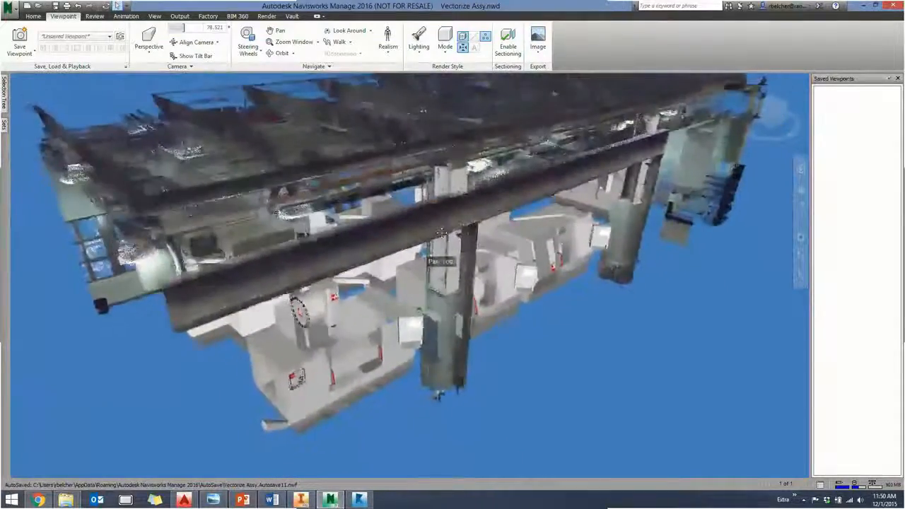
scroll(447, 237, "up", 1)
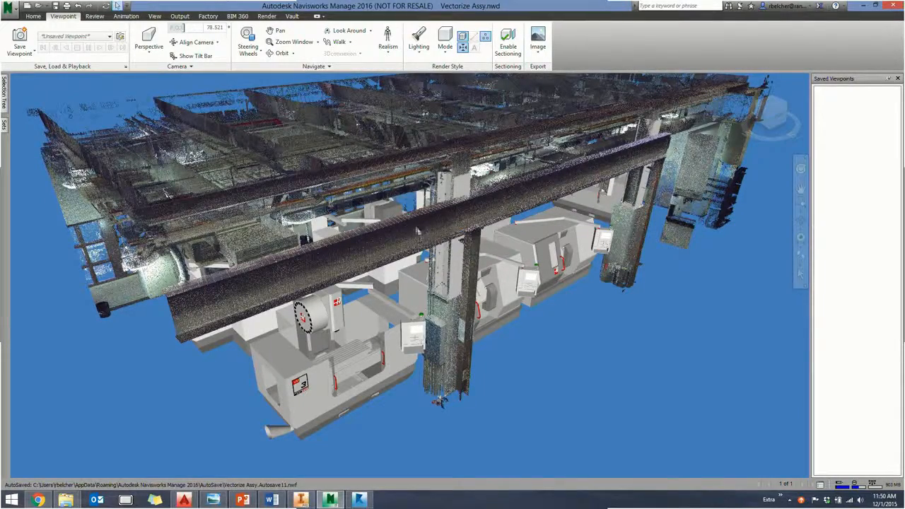
middle_click_drag(426, 234, 442, 258)
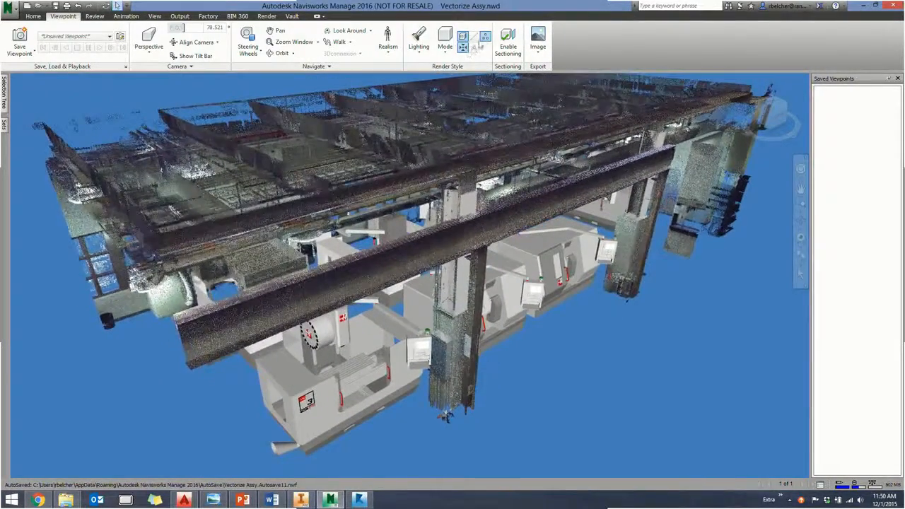
left_click(485, 38)
left_click(485, 37)
left_click(485, 38)
left_click(485, 38)
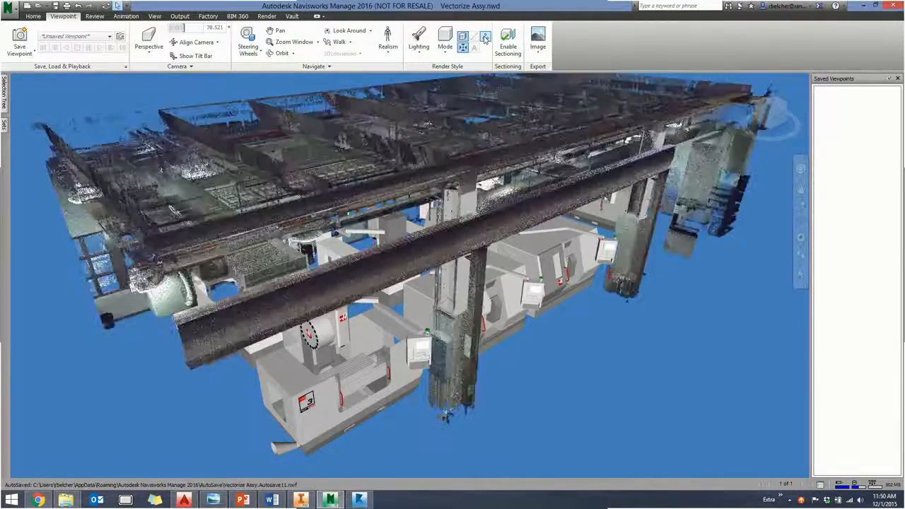
left_click(486, 38)
left_click(486, 37)
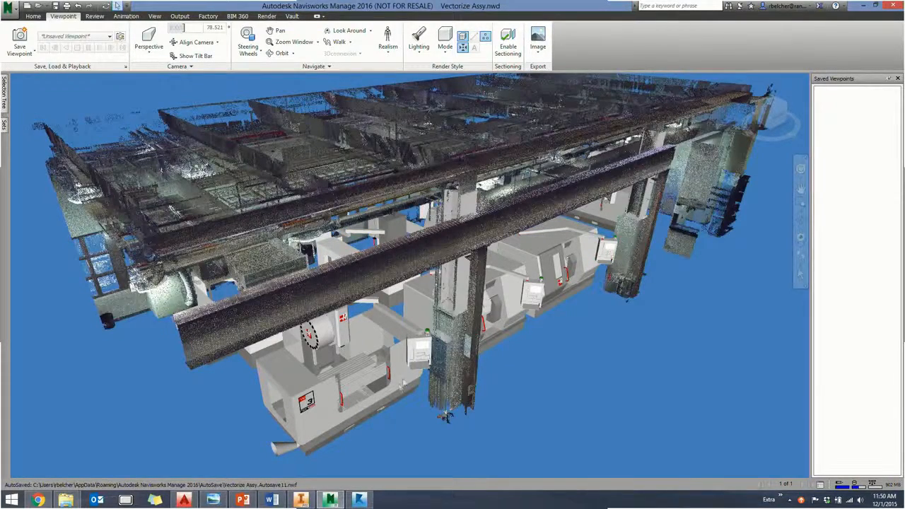
left_click(243, 500)
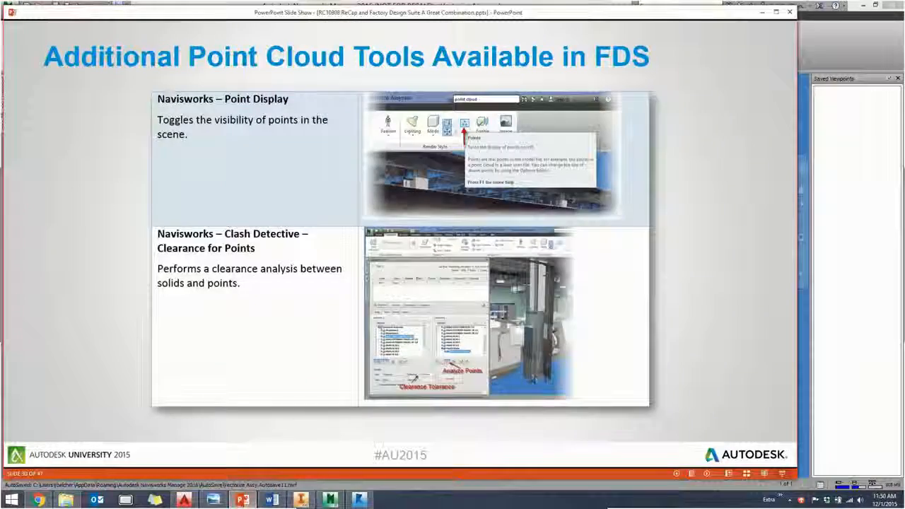
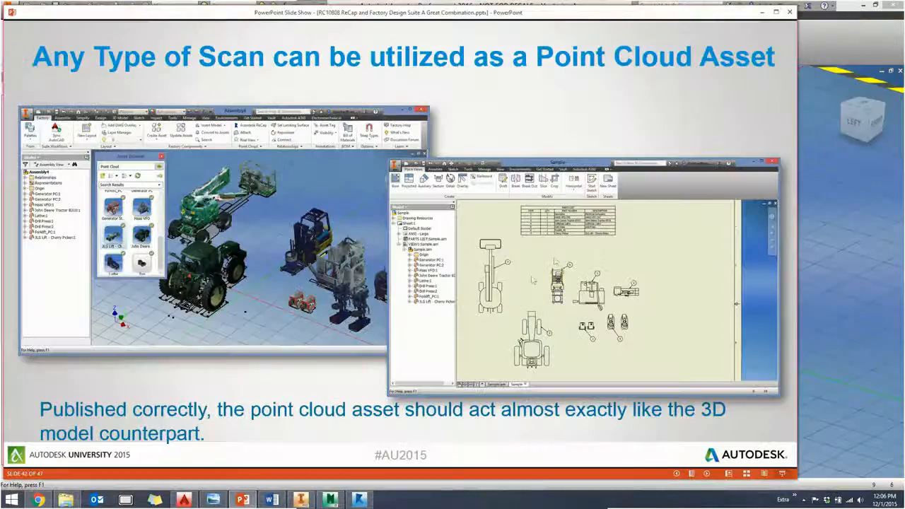
- Switch to Inventor and close Vectorize Assy.iam without saving the changes
left_click(300, 499)
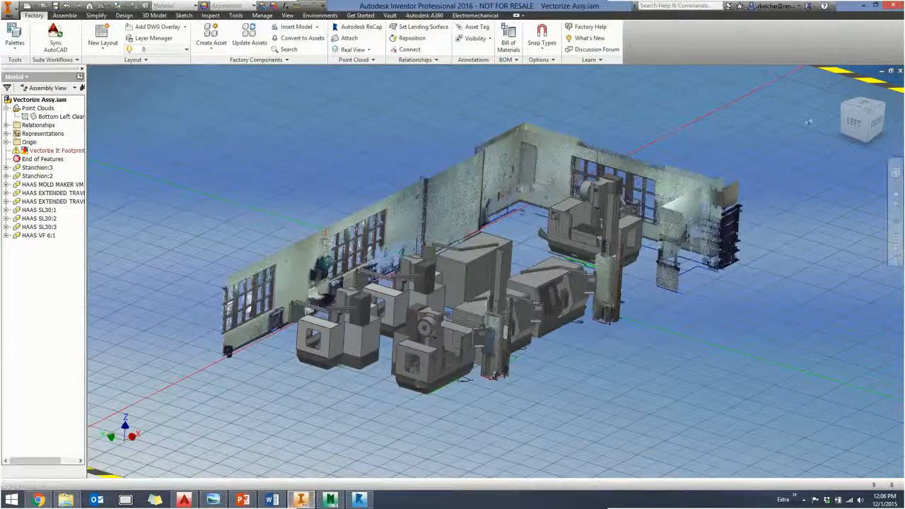
left_click(900, 72)
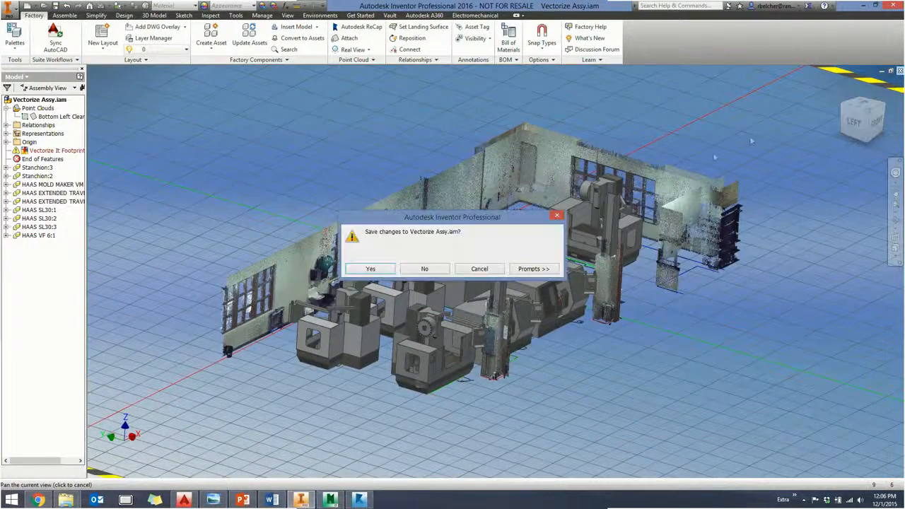
left_click(420, 272)
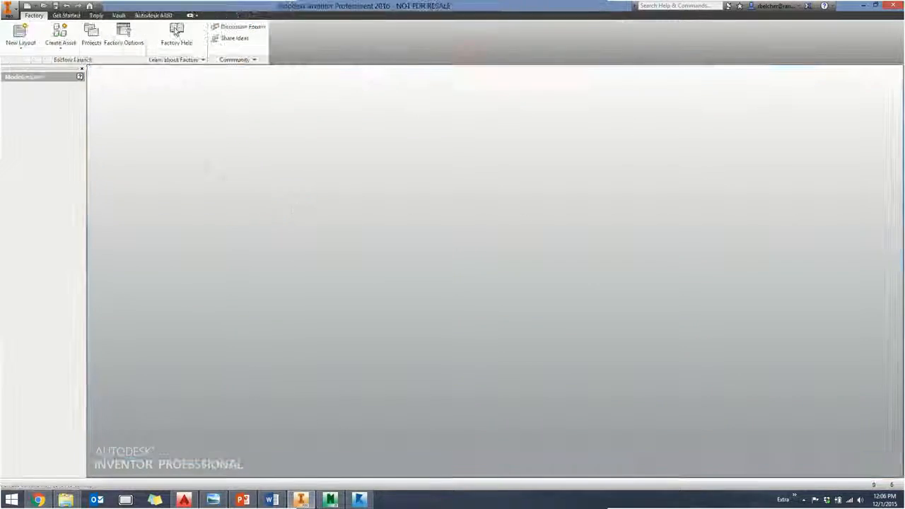
- Create a new factory layout and insert Faro Bldg.ipt from the Faro Bldg Point Cloud folder onto its floor
left_click(20, 39)
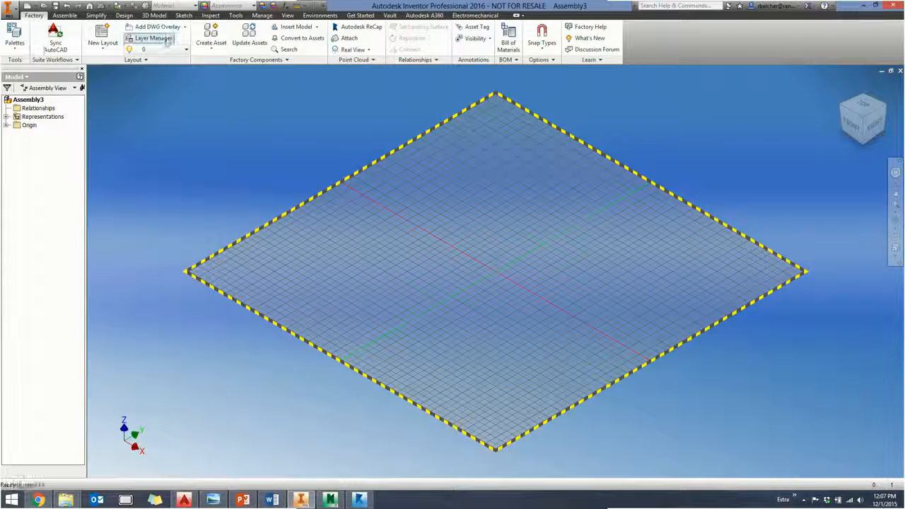
left_click(295, 28)
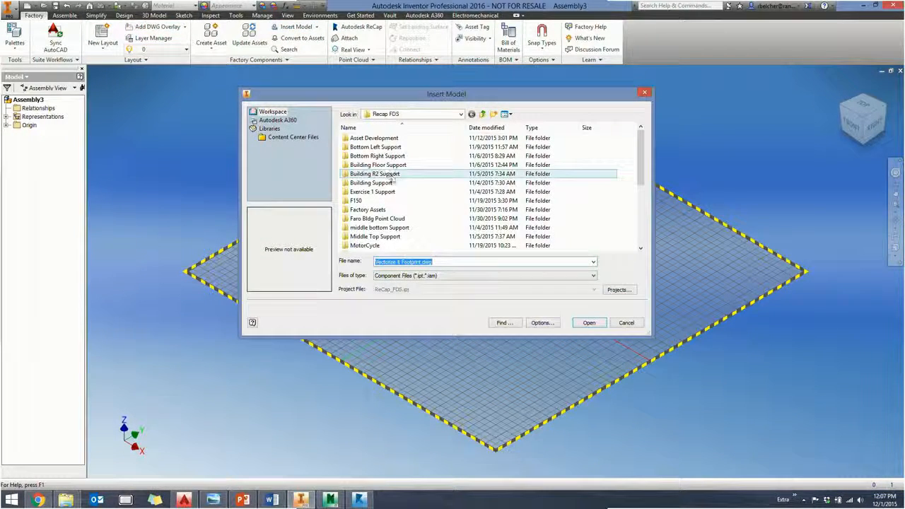
left_click_drag(640, 161, 640, 181)
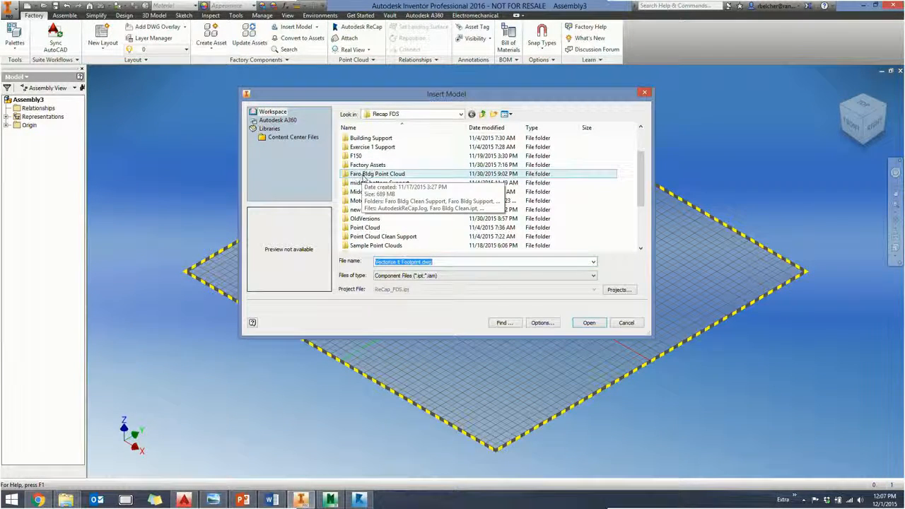
double_click(362, 174)
left_click(364, 183)
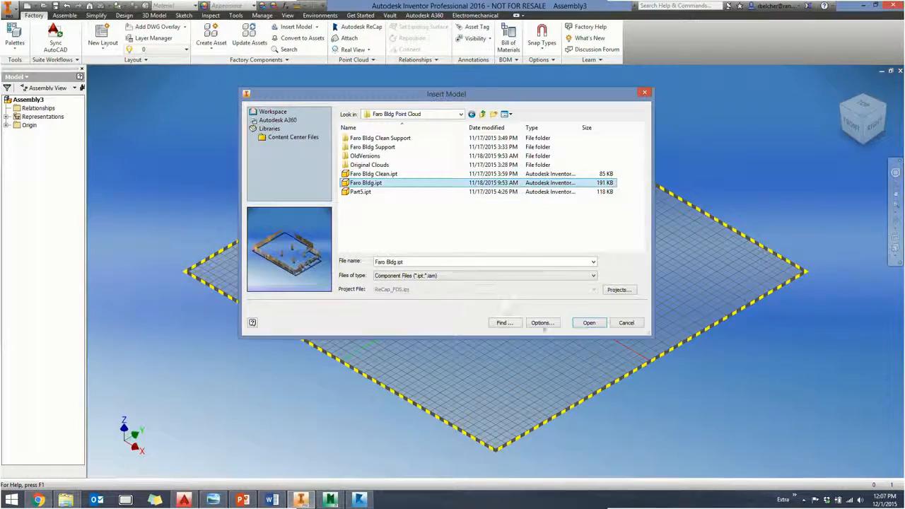
left_click(588, 323)
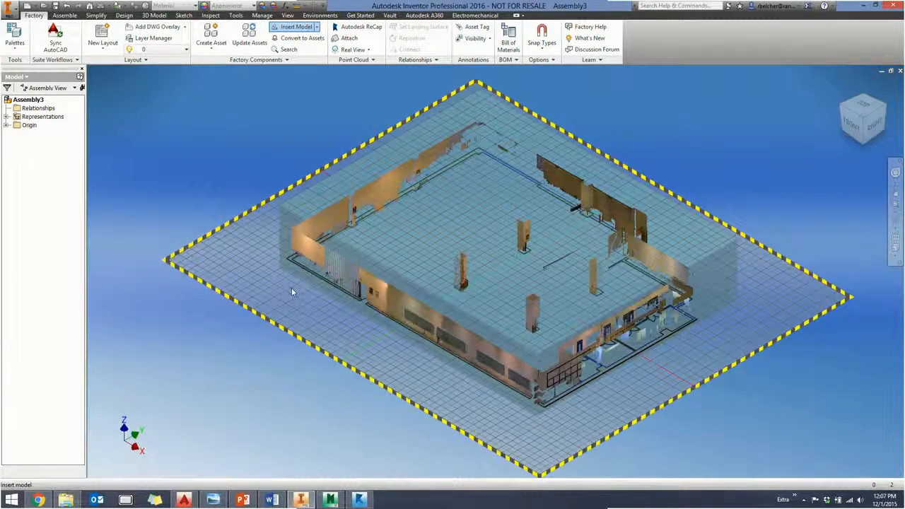
left_click(291, 286)
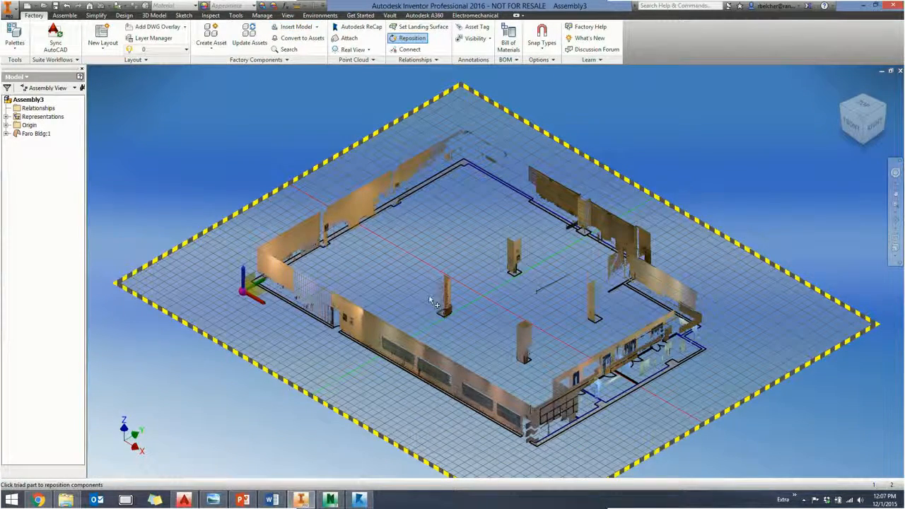
right_click(193, 198)
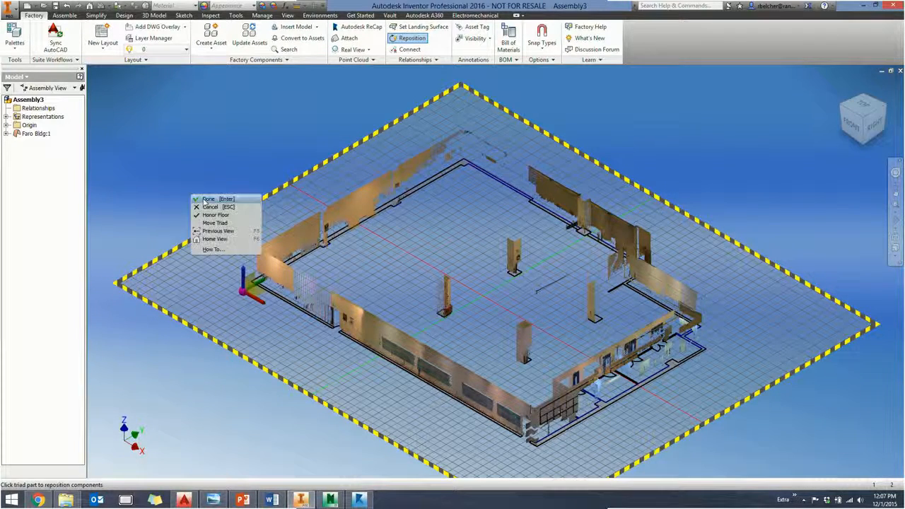
left_click(207, 199)
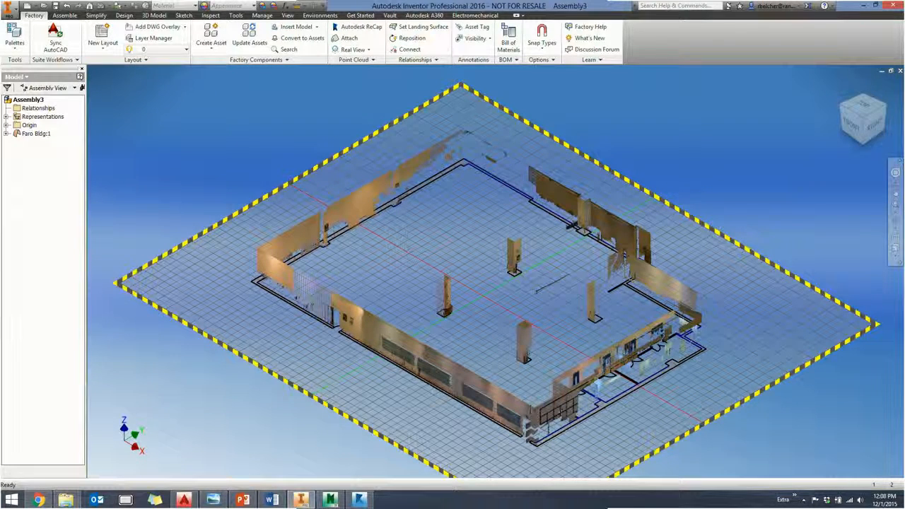
- Set the Faro Bldg occurrence's Z offset from the assembly origin to 0 in its iProperties
right_click(39, 133)
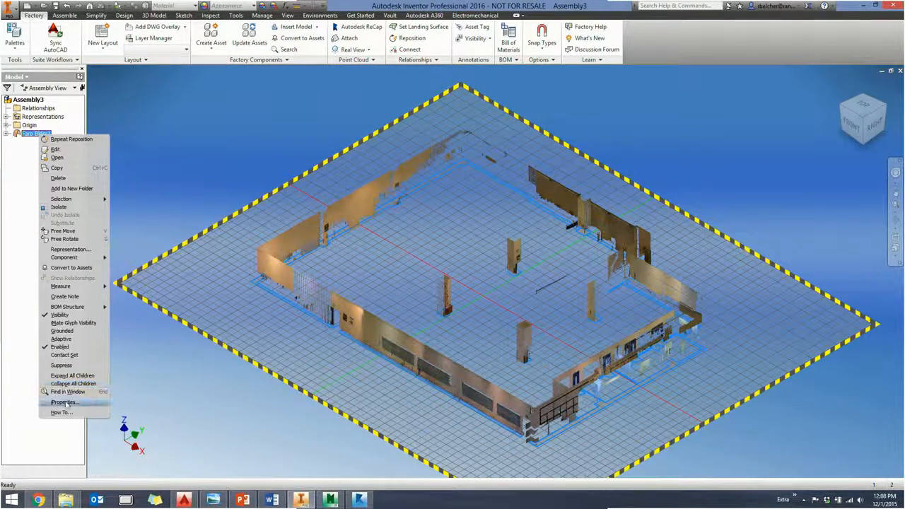
left_click(65, 403)
left_click(450, 112)
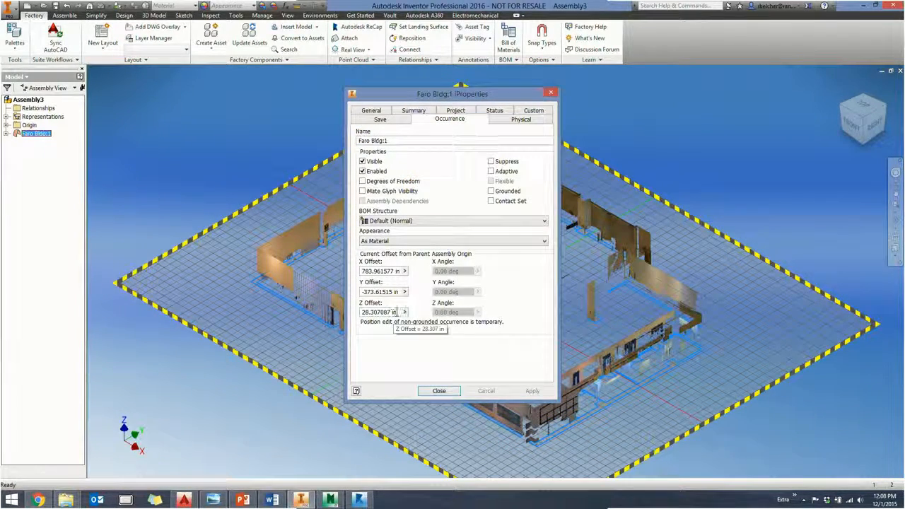
left_click_drag(395, 312, 355, 312)
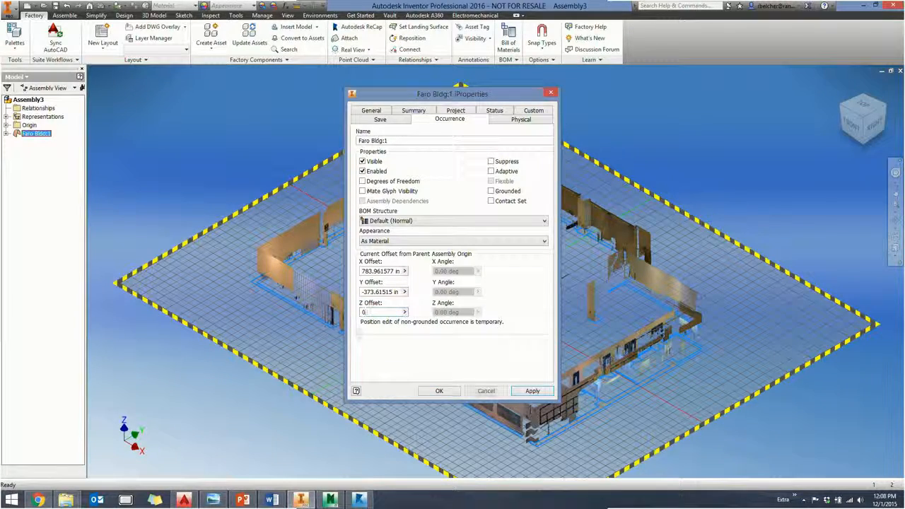
left_click(442, 392)
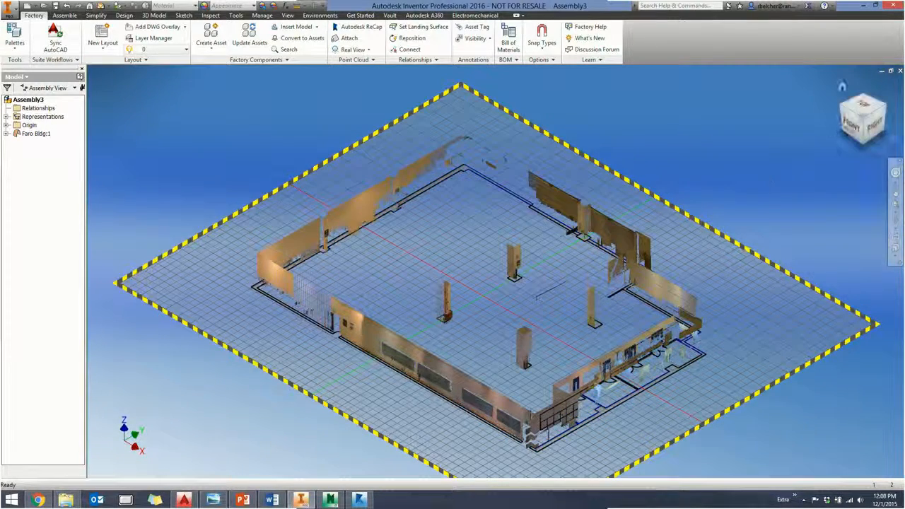
- Check from the front how the building scan sits on the floor, and examine its walls, columns and footprint from several angles
left_click(852, 125)
scroll(513, 302, "up", 5)
scroll(488, 309, "down", 1)
scroll(394, 313, "down", 2)
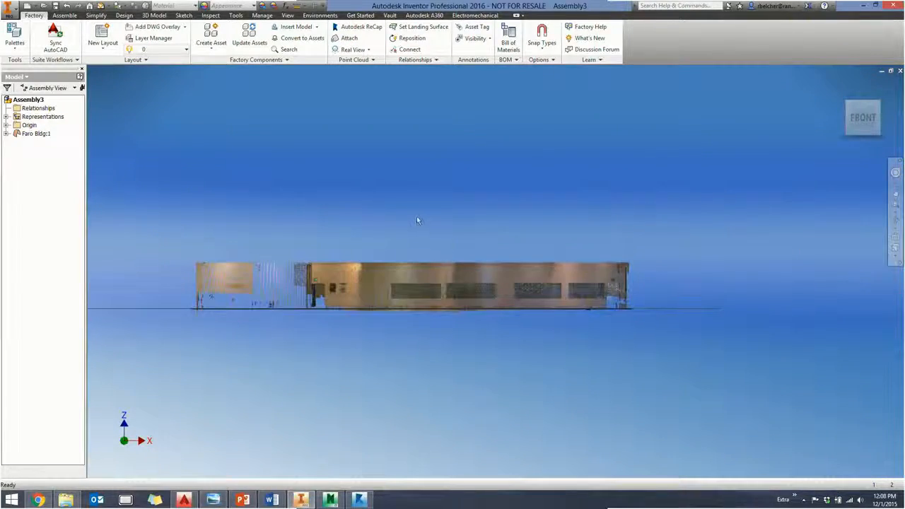
middle_click_drag(412, 223, 316, 304, "shift")
scroll(358, 177, "up", 3)
scroll(358, 177, "down", 2)
middle_click_drag(358, 178, 389, 175)
scroll(388, 175, "up", 3)
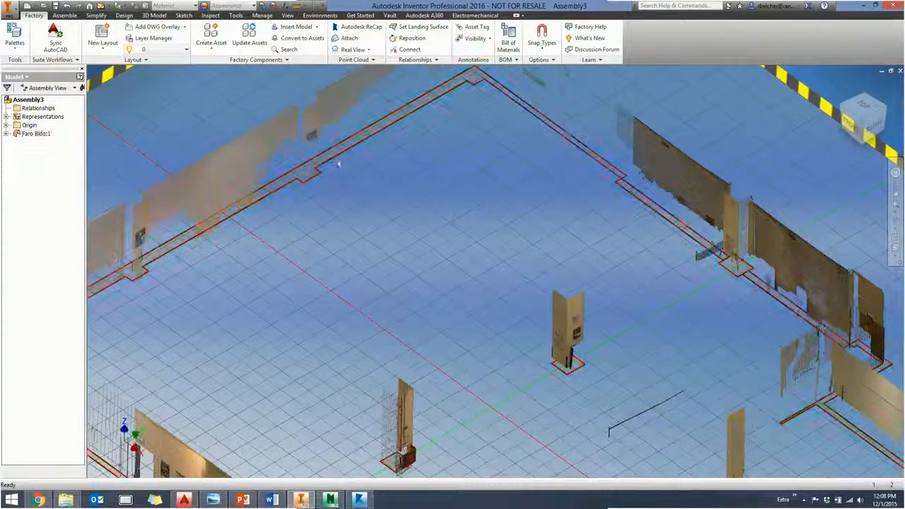
scroll(337, 166, "down", 2)
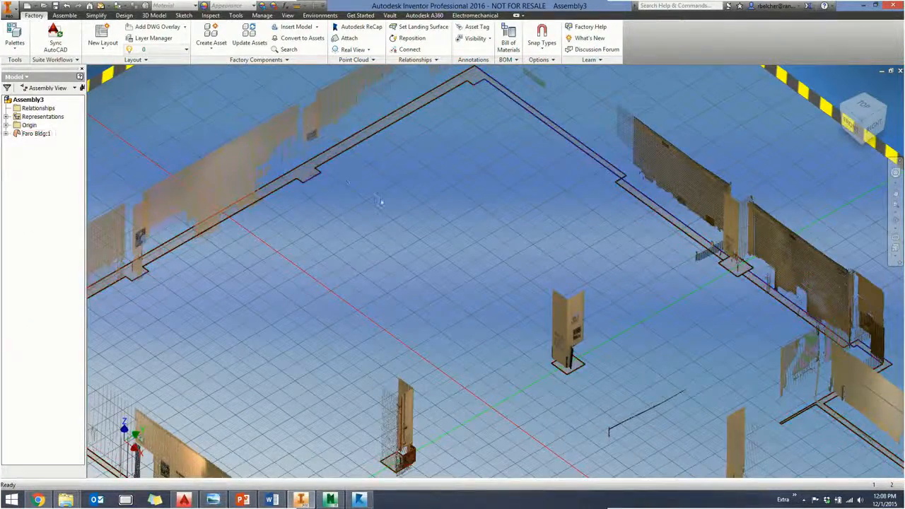
scroll(337, 170, "down", 2)
middle_click_drag(335, 193, 366, 175)
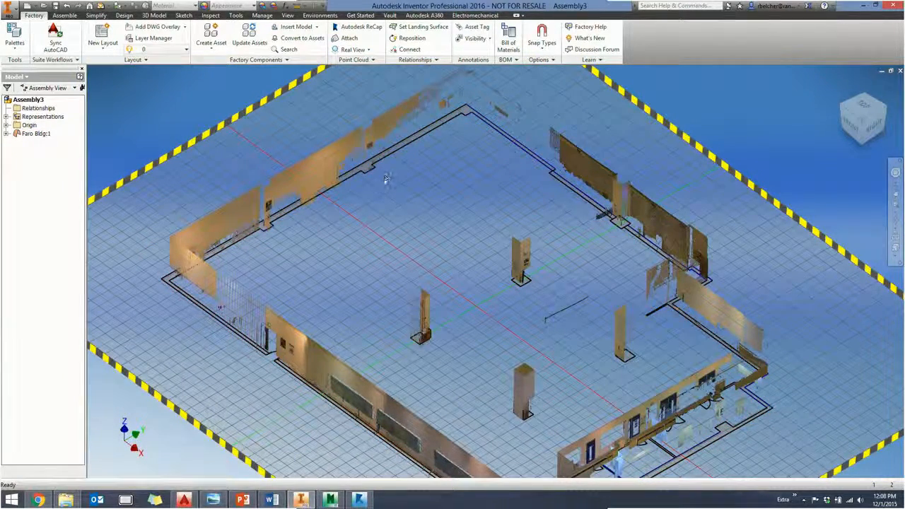
middle_click_drag(559, 416, 486, 339)
middle_click_drag(361, 270, 406, 285)
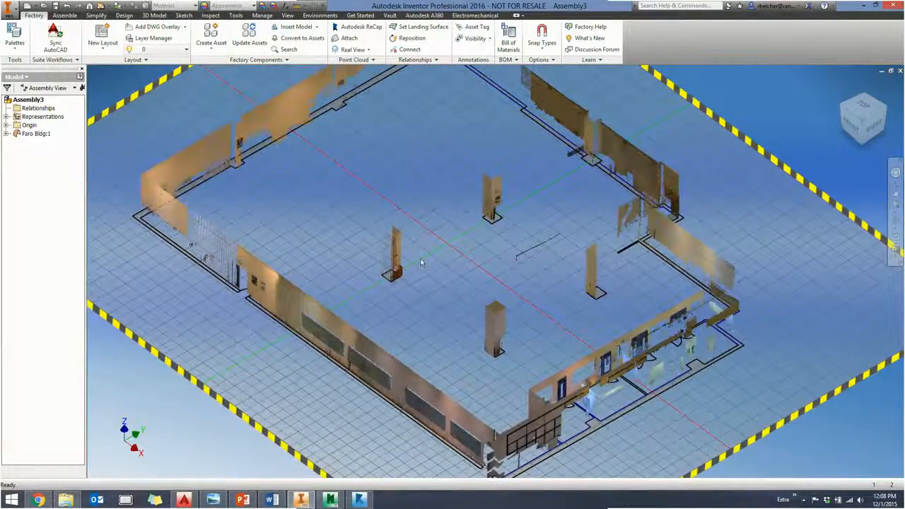
middle_click_drag(354, 382, 432, 501, "shift")
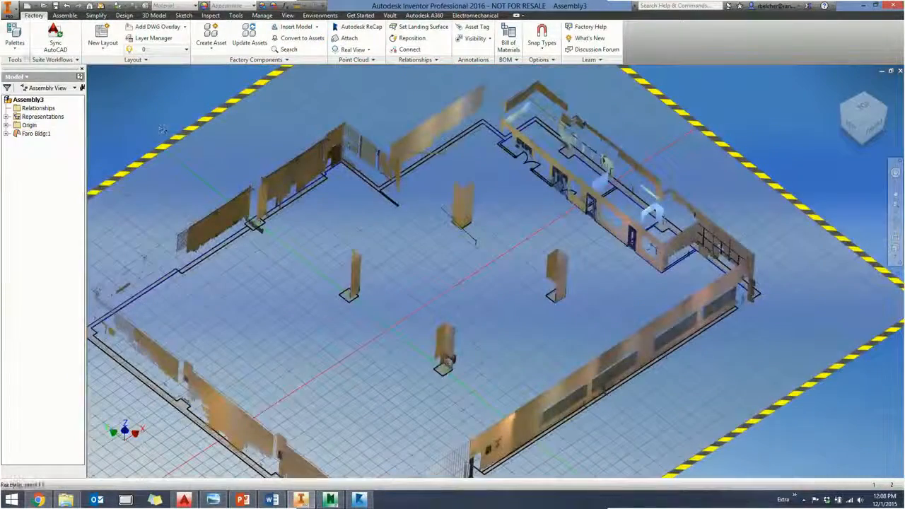
- Show the Asset Browser and search it for "point cloud"
left_click(21, 42)
left_click(36, 64)
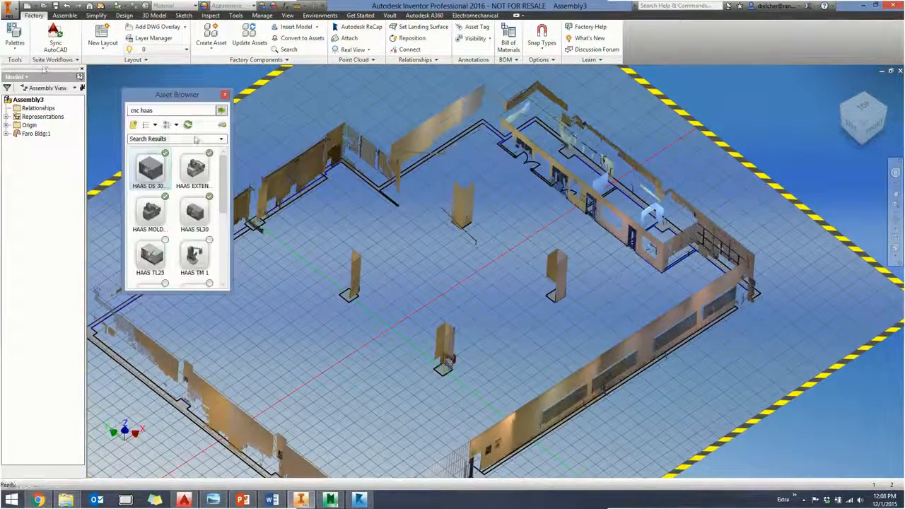
left_click(157, 111)
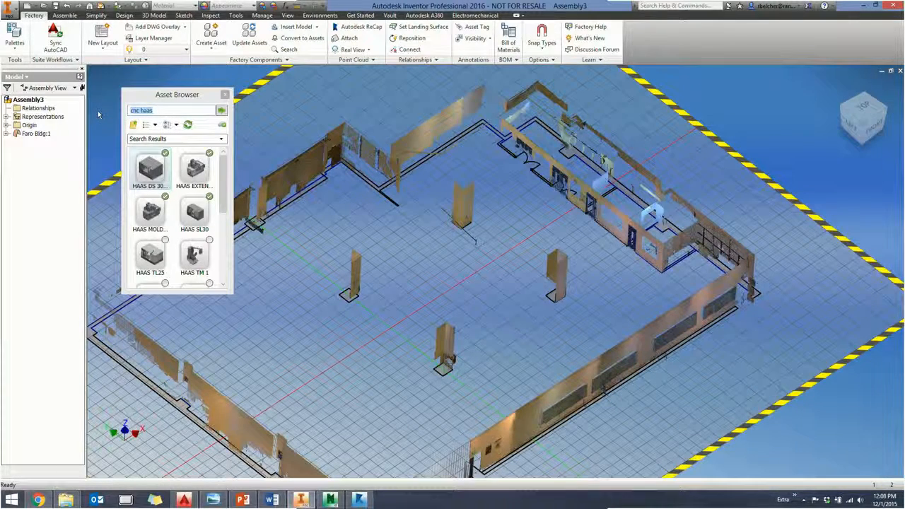
type("poi")
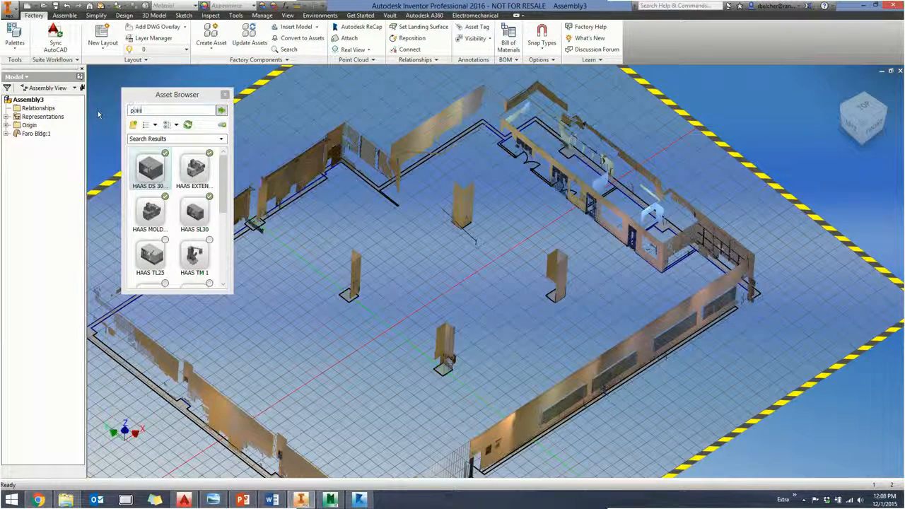
type("nt cloud")
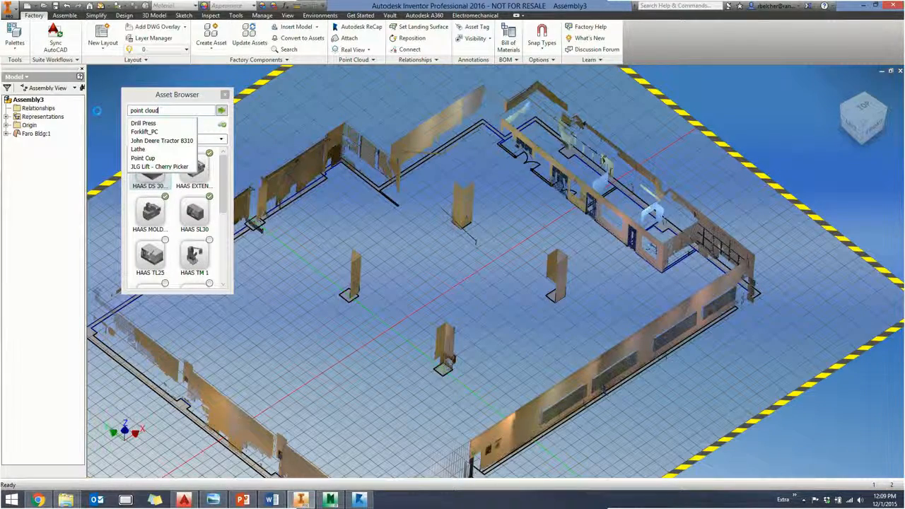
key("Return")
- Place the Haas VFO point cloud asset on the floor between the columns and rotate it about its vertical axis to face the opposite way
left_click_drag(222, 184, 214, 240)
left_click_drag(150, 225, 463, 272)
scroll(476, 274, "up", 3)
scroll(481, 279, "up", 4)
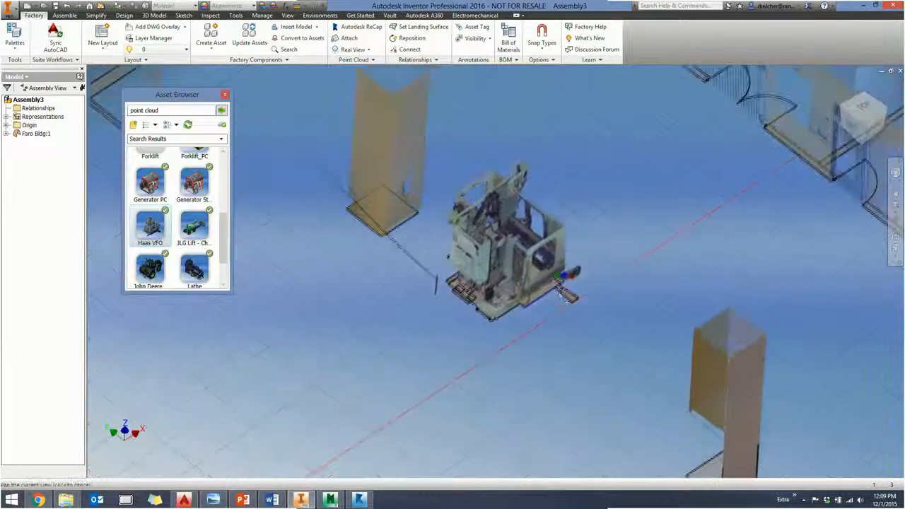
left_click(571, 320)
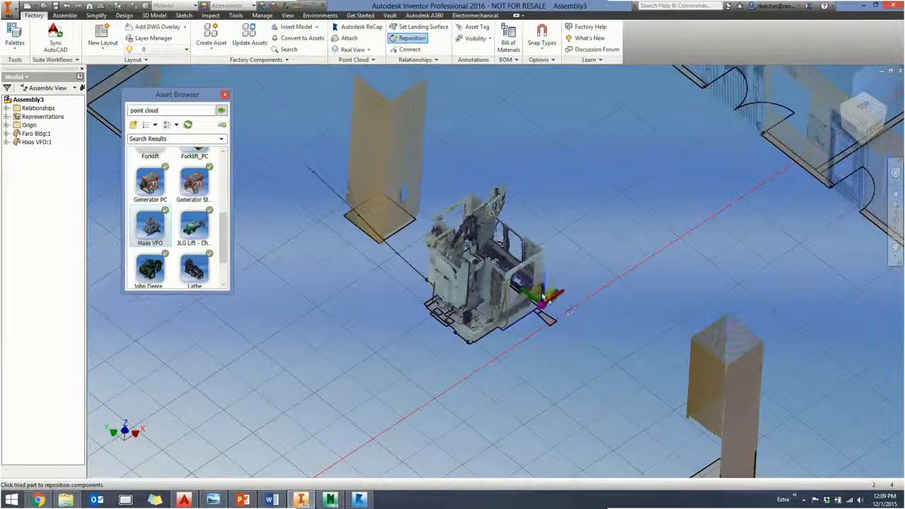
left_click_drag(542, 293, 435, 300)
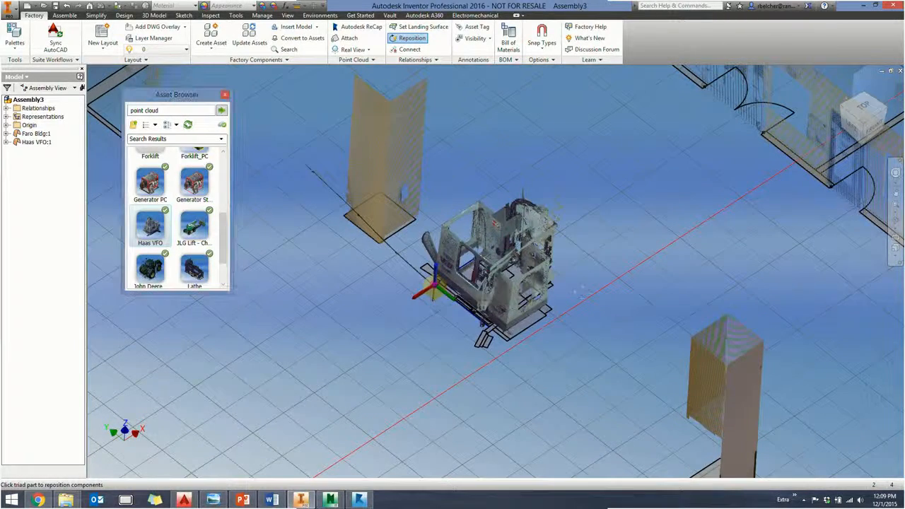
right_click(587, 245)
left_click(604, 257)
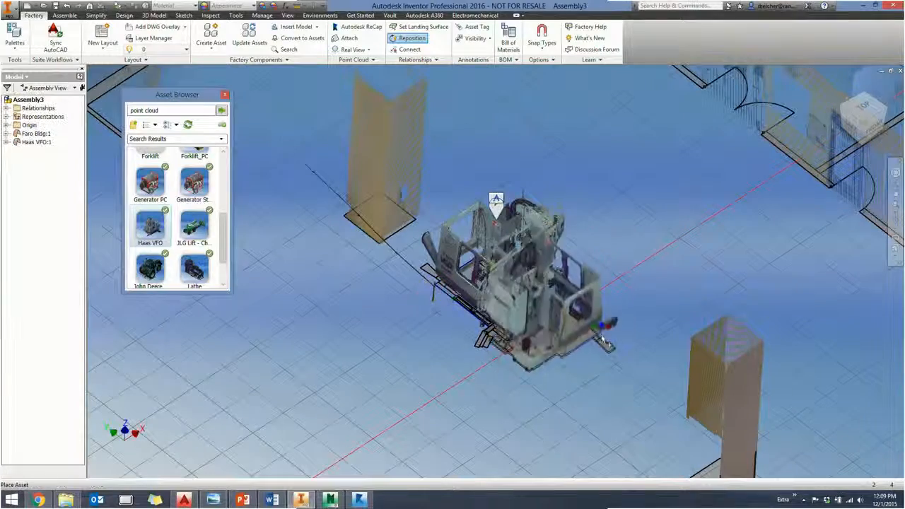
- Place a second Haas VFO beside the first, rotated to match and aligned with it in the top view
left_click(638, 376)
left_click_drag(631, 355, 565, 397)
left_click(864, 107)
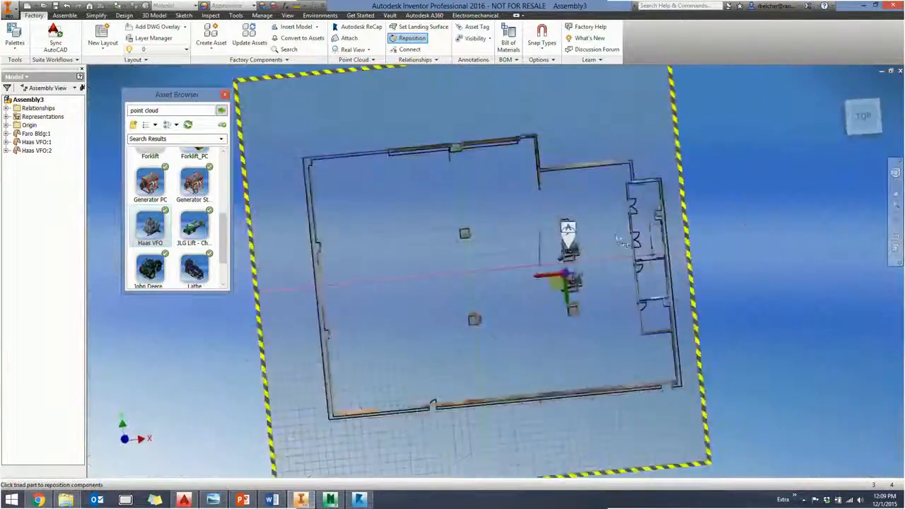
scroll(572, 277, "up", 7)
middle_click_drag(570, 280, 586, 249)
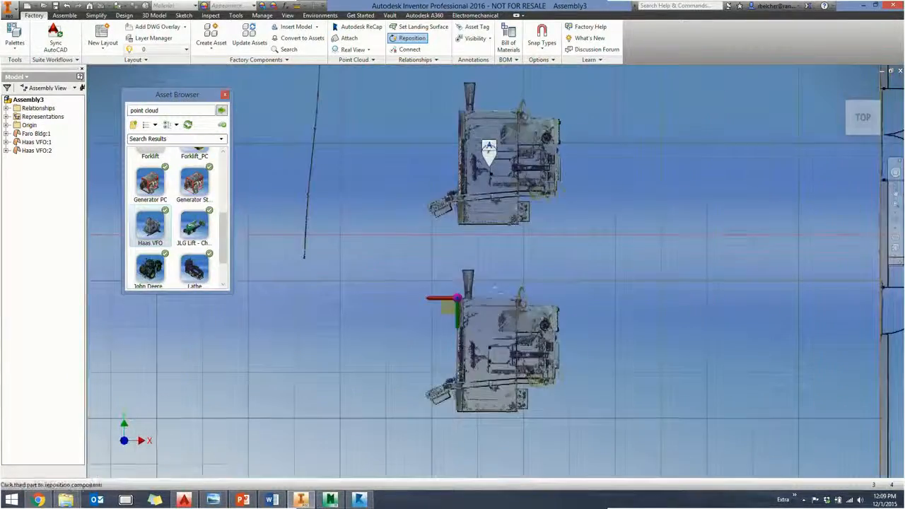
mouse_move(444, 316)
left_mouse_down()
mouse_move(452, 318)
mouse_move(445, 306)
left_mouse_up()
right_click(394, 306)
left_click(407, 311)
right_click(377, 289)
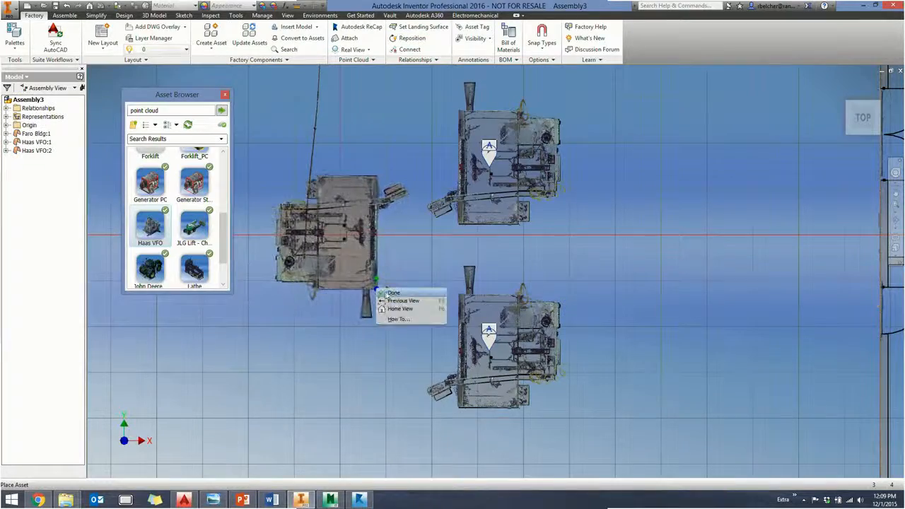
left_click(392, 293)
- Place the Lathe point cloud asset on the floor in front of the back wall, short of the column
scroll(392, 294, "down", 3)
middle_click_drag(392, 295, 270, 244, "shift")
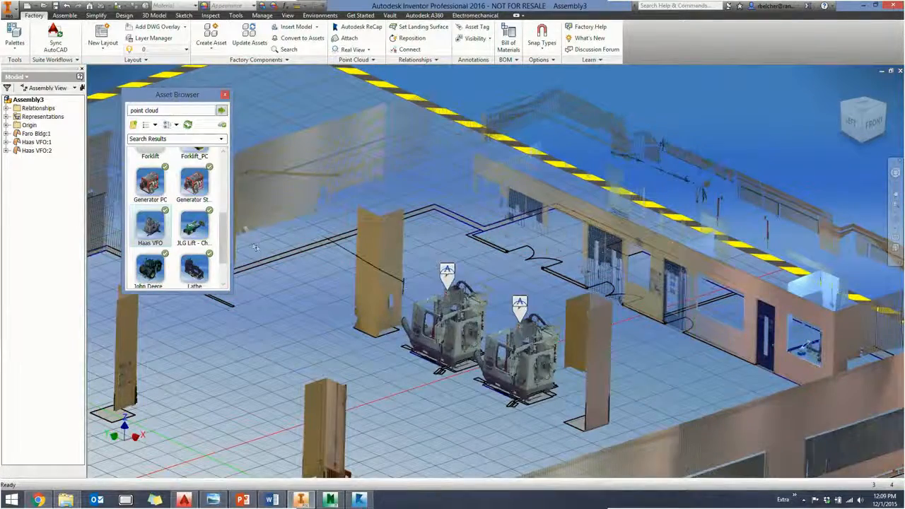
scroll(221, 244, "down", 2)
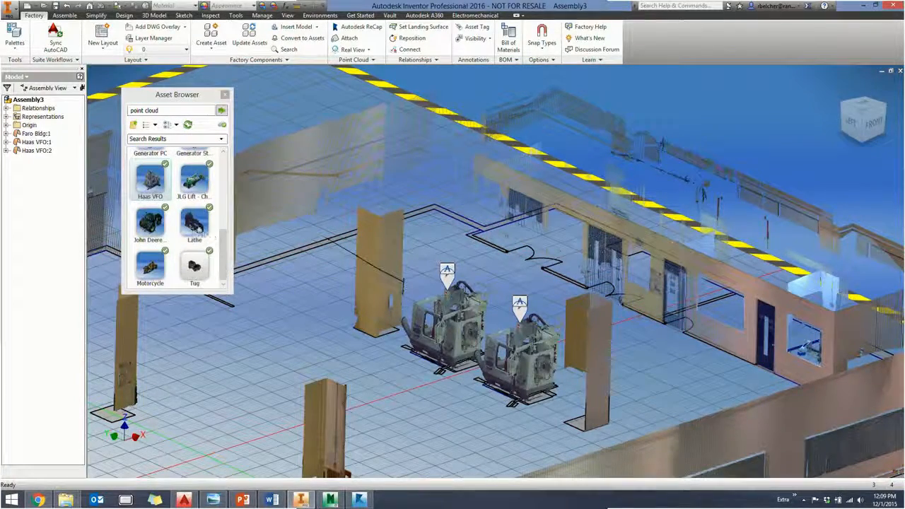
mouse_move(448, 272)
middle_mouse_down("shift")
mouse_move(463, 353)
mouse_move(453, 333)
middle_mouse_up("shift")
left_click_drag(197, 225, 424, 257)
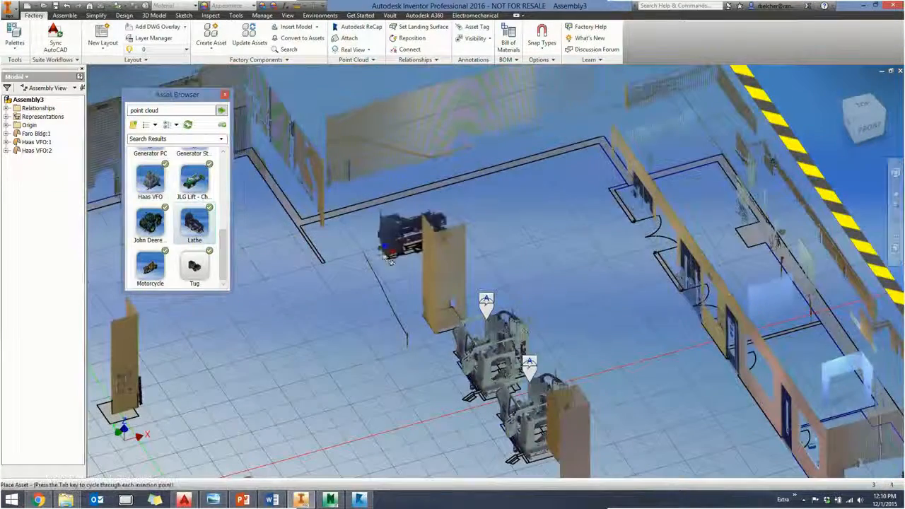
scroll(356, 247, "up", 3)
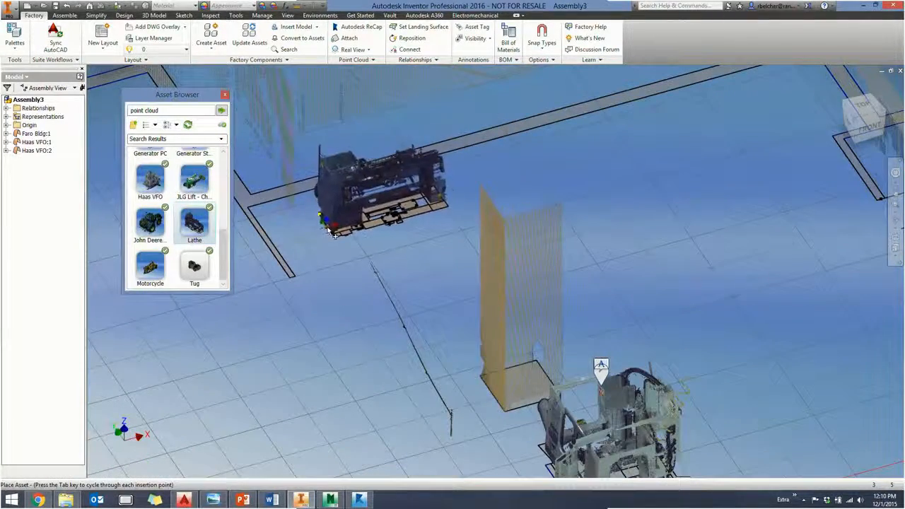
left_click(330, 226)
right_click(405, 234)
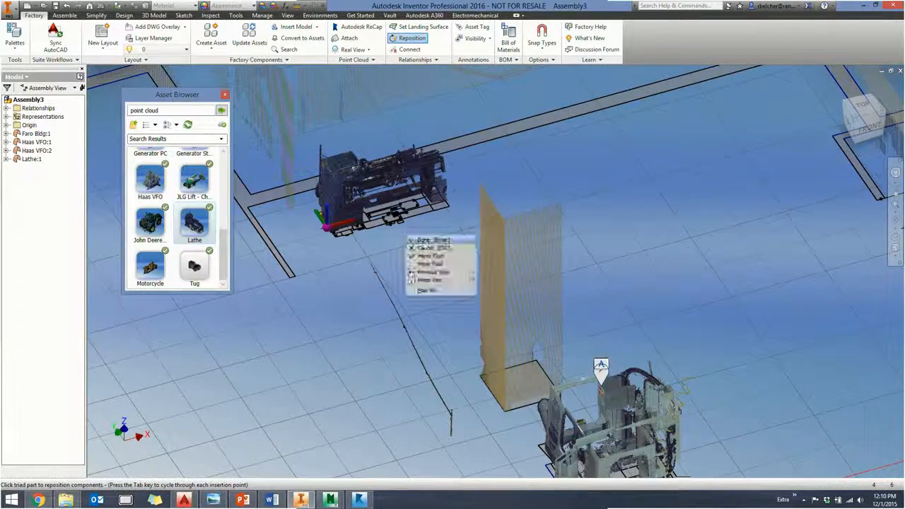
left_click(422, 242)
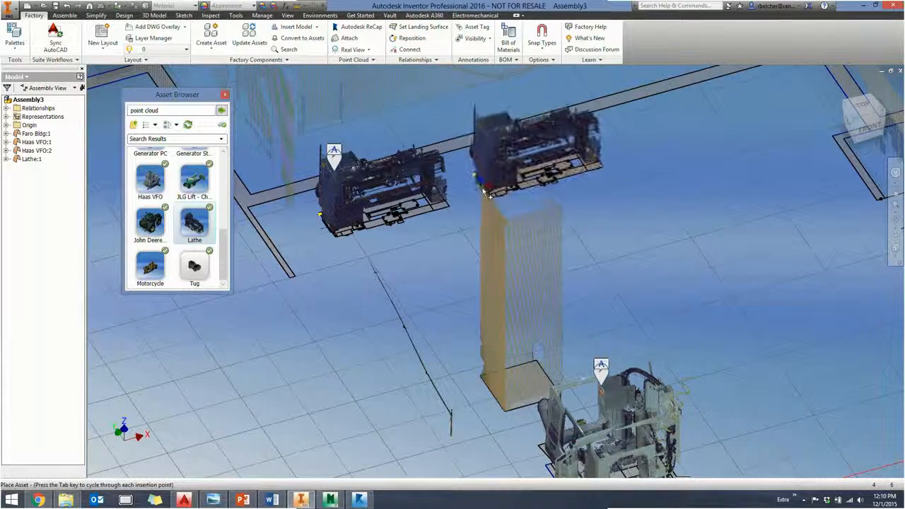
- Place a second Lathe along the back wall beside the first one and end the placement
left_click(483, 188)
right_click(560, 196)
left_click(577, 200)
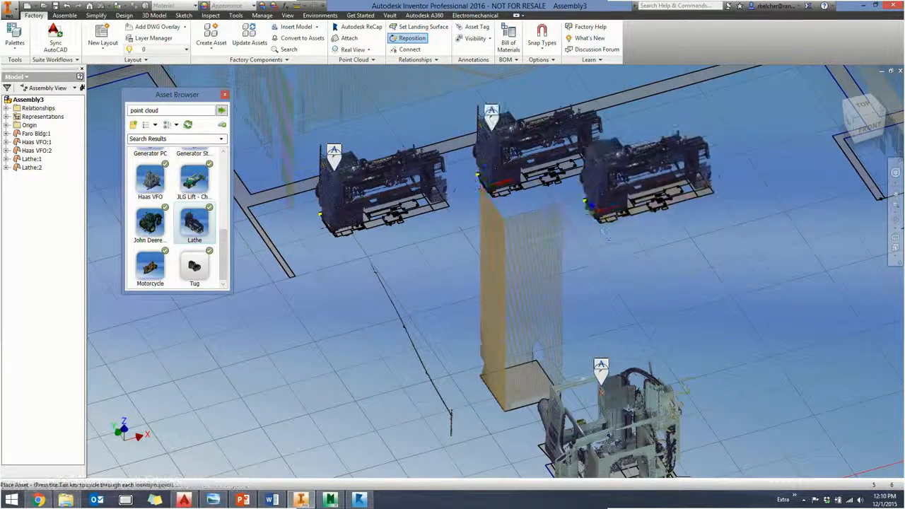
right_click(623, 249)
left_click(639, 259)
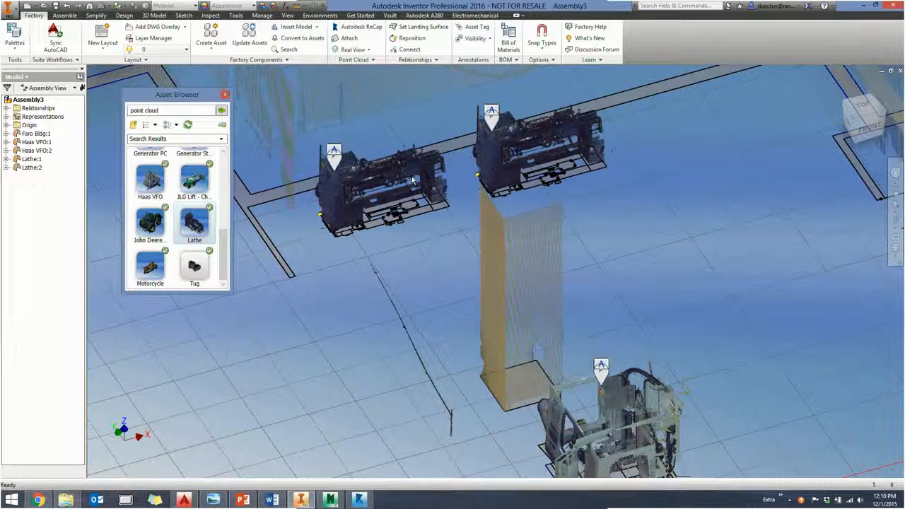
- Place the Drill Press point cloud asset along the back wall beside the second lathe
middle_click_drag(629, 157, 549, 186)
left_click_drag(224, 266, 216, 220)
left_click(150, 198)
left_click(595, 200)
right_click(648, 196)
left_click(667, 201)
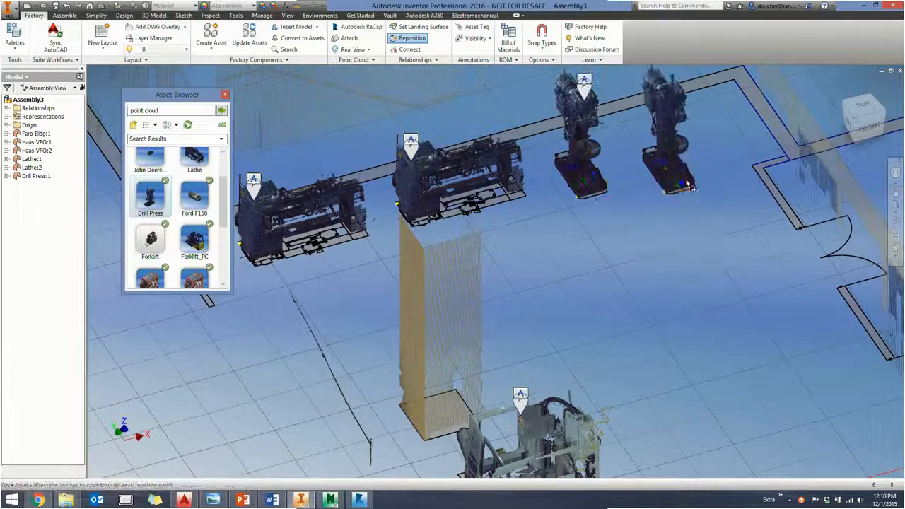
- Place a second Drill Press beside the first along the back wall and end the placement
left_click(677, 177)
right_click(677, 217)
left_click(689, 222)
scroll(652, 227, "down", 3)
right_click(640, 272)
left_click(658, 276)
- Read the asset tag descriptors on the drill press and the Haas VFO machine
scroll(535, 267, "up", 5)
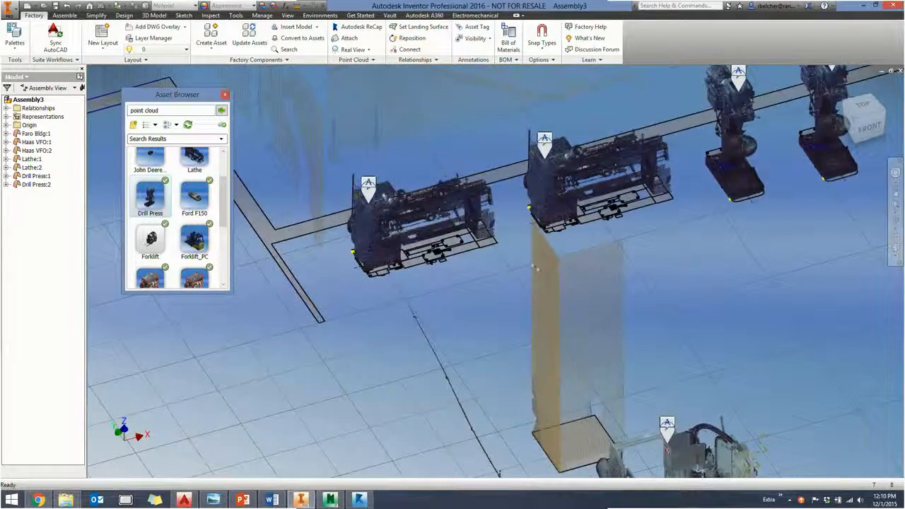
mouse_move(369, 194)
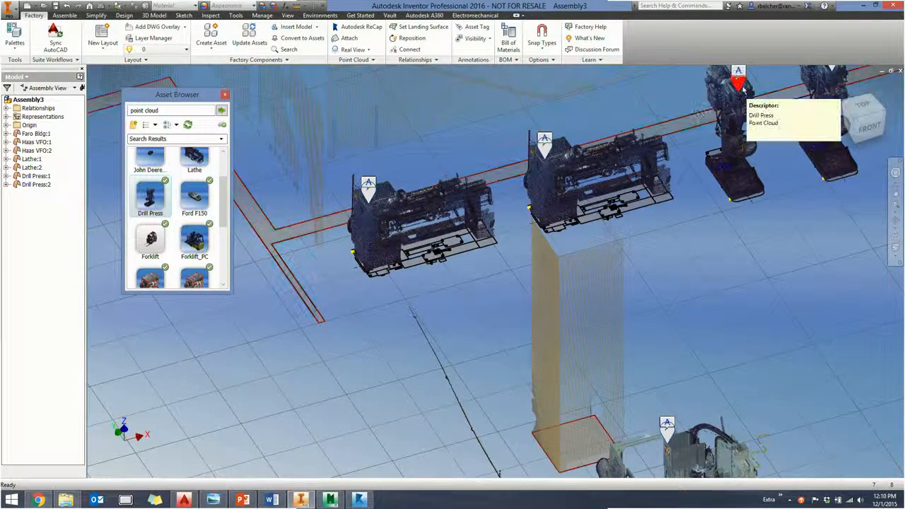
middle_click_drag(672, 435, 562, 254)
mouse_move(561, 254)
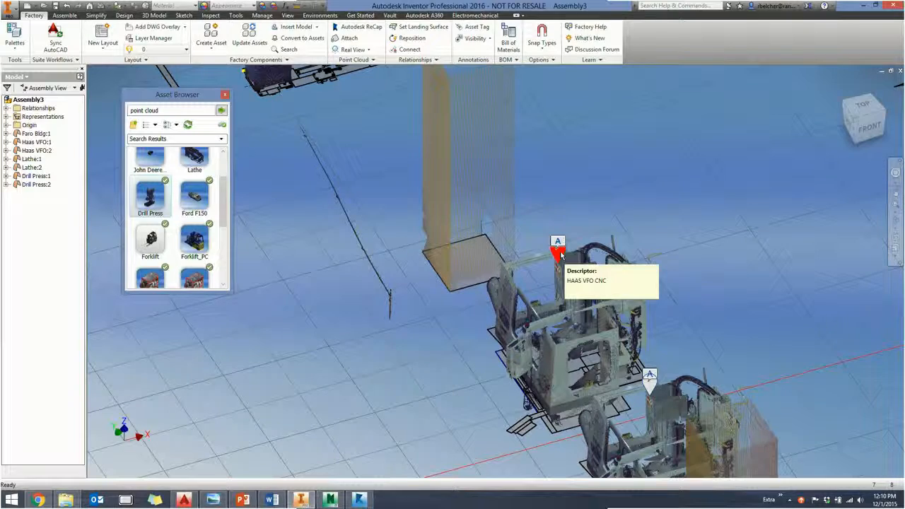
scroll(628, 190, "down", 3)
middle_click_drag(631, 164, 592, 232)
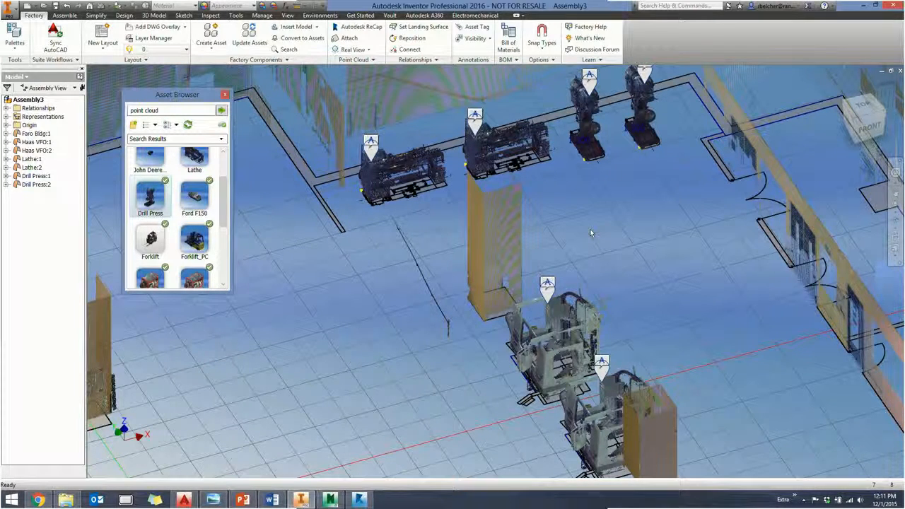
- Place the Forklift_PC asset on the open floor in front of the Haas machines and rotate it about its vertical axis
middle_click_drag(574, 213, 771, 187)
left_click_drag(224, 212, 503, 313)
middle_click_drag(601, 291, 508, 168)
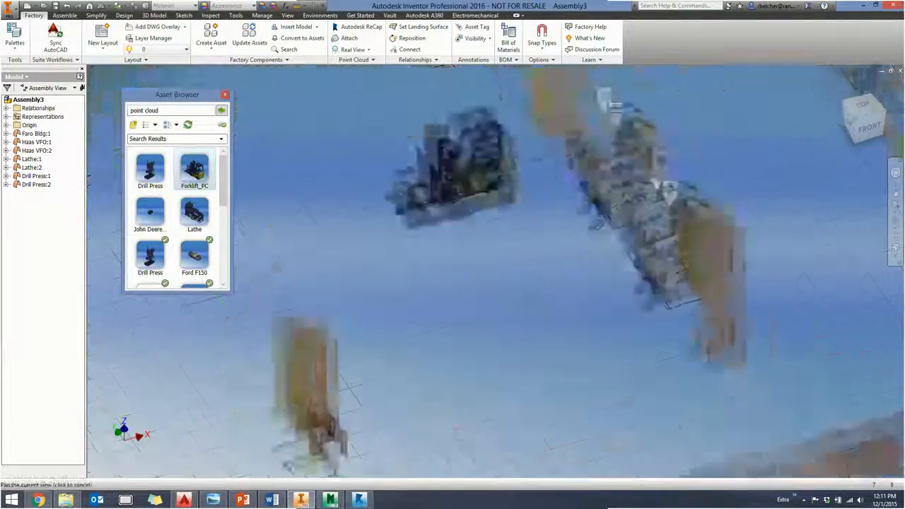
middle_click_drag(471, 241, 400, 210)
left_click(434, 265)
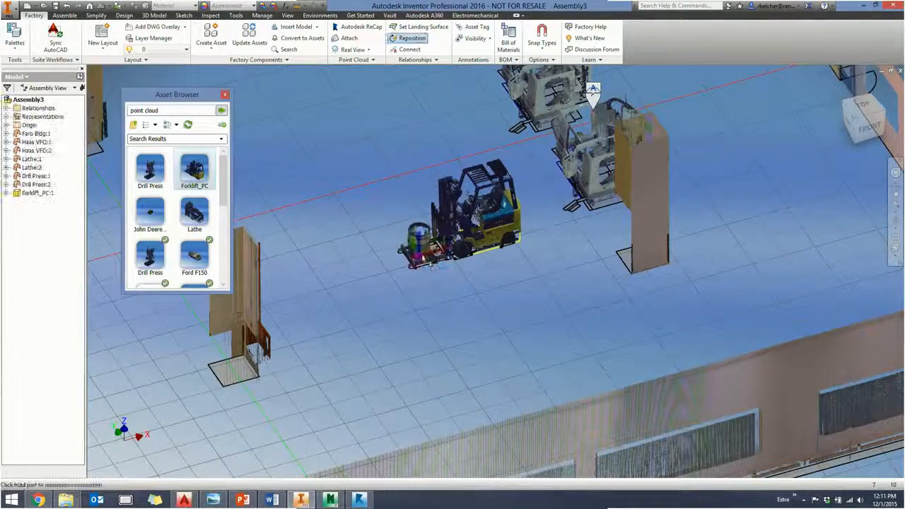
left_click_drag(431, 265, 463, 307)
right_click(364, 212)
left_click(382, 215)
middle_click_drag(322, 171, 483, 359)
right_click(414, 296)
left_click(428, 301)
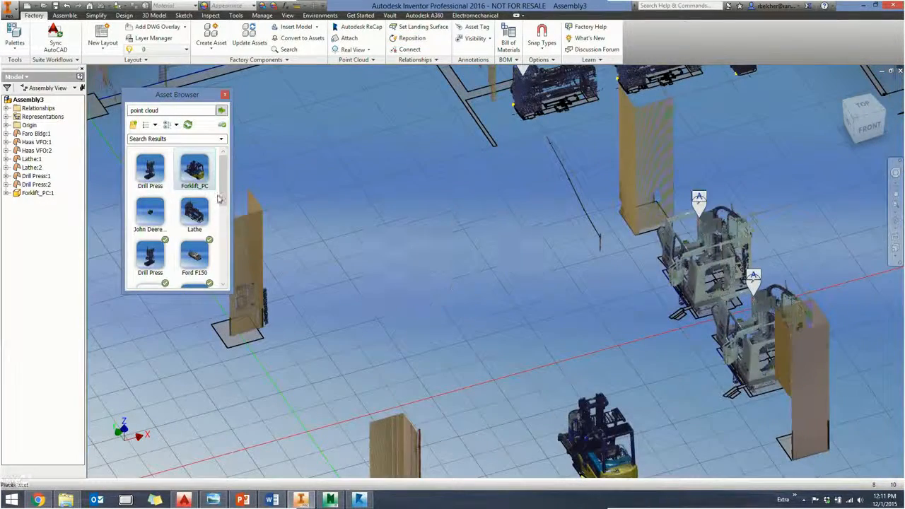
- Place the John Deere tractor point cloud asset between the column and the back wall, away from the lathes
left_click_drag(223, 192, 223, 262)
left_click_drag(150, 235, 436, 252)
middle_click_drag(336, 165, 456, 336)
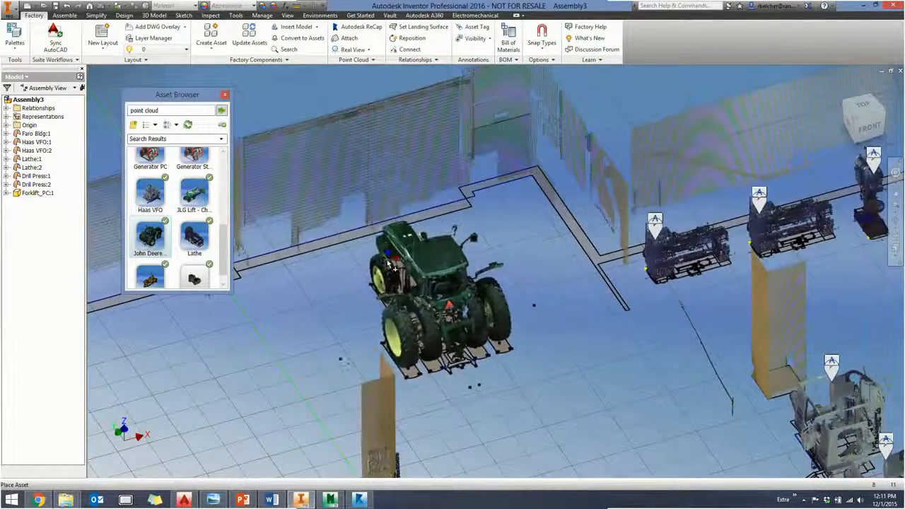
left_click(387, 257)
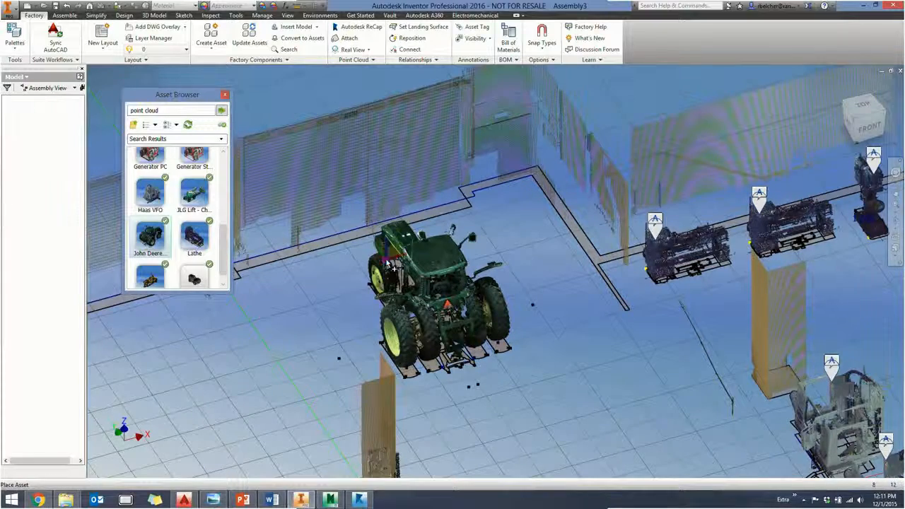
right_click(342, 305)
left_click(351, 308)
right_click(280, 304)
left_click(294, 308)
- Place the JLG Lift - Cherry Picker asset at the far end of the building, near the corner of the walls
middle_click_drag(356, 304, 513, 216)
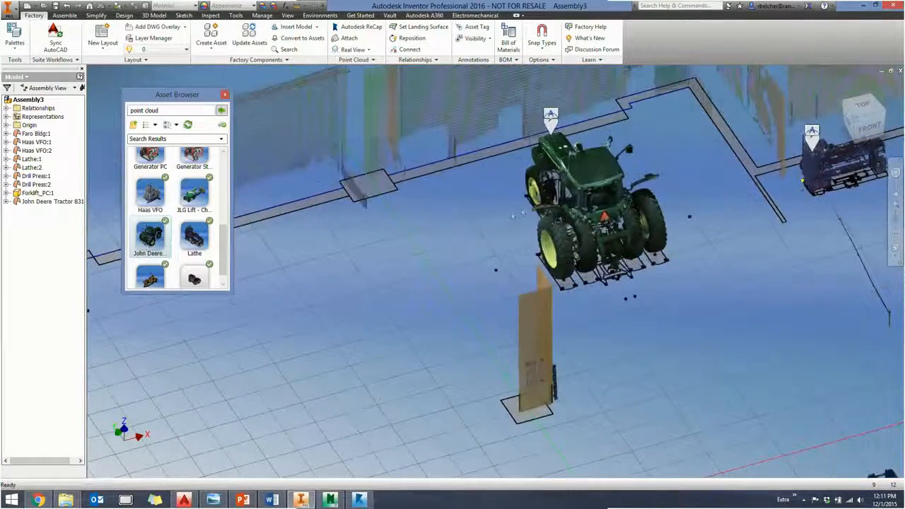
middle_click_drag(347, 304, 580, 274)
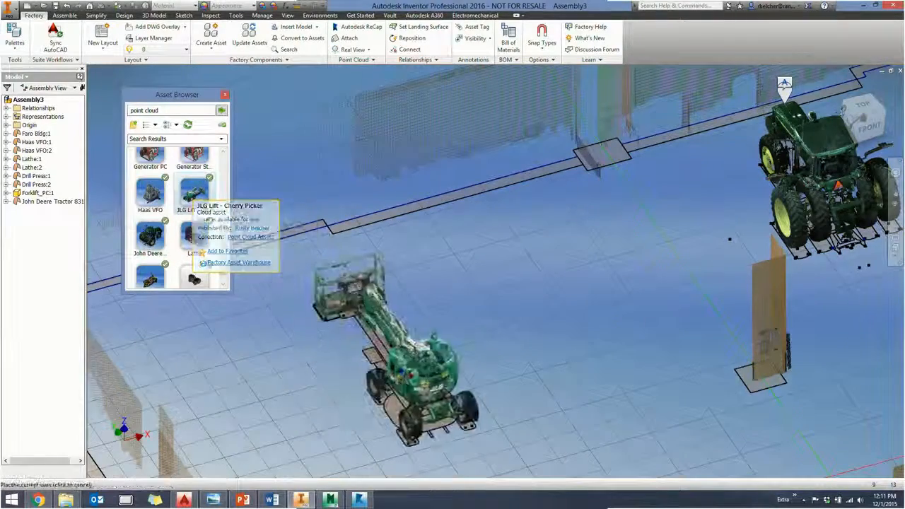
middle_click_drag(405, 370, 590, 222)
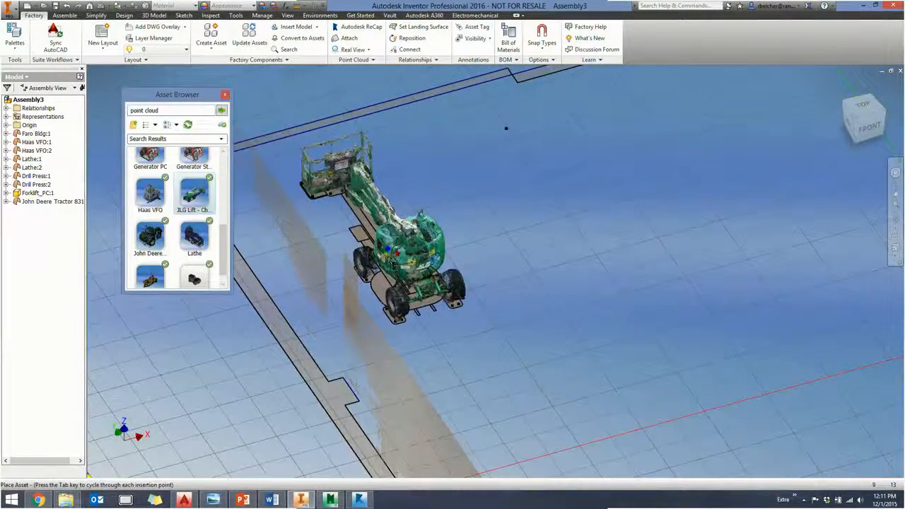
left_click(388, 248)
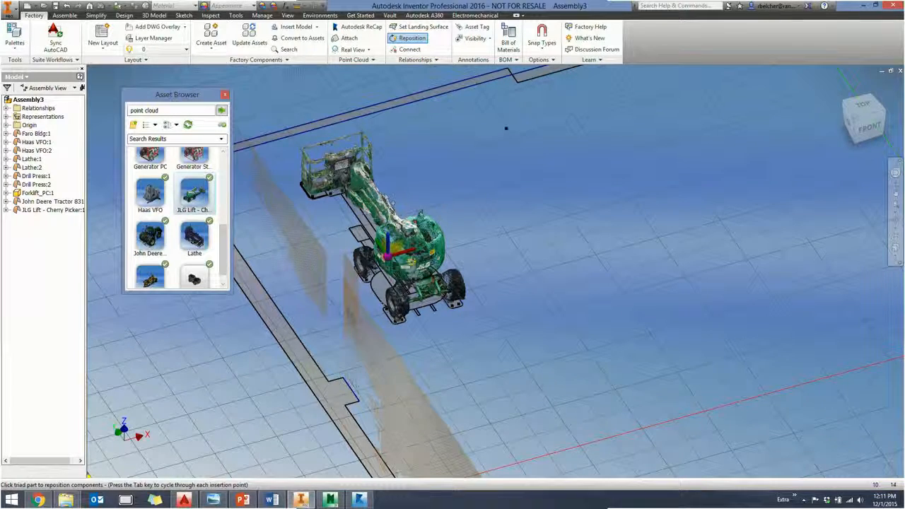
right_click(489, 205)
left_click(506, 215)
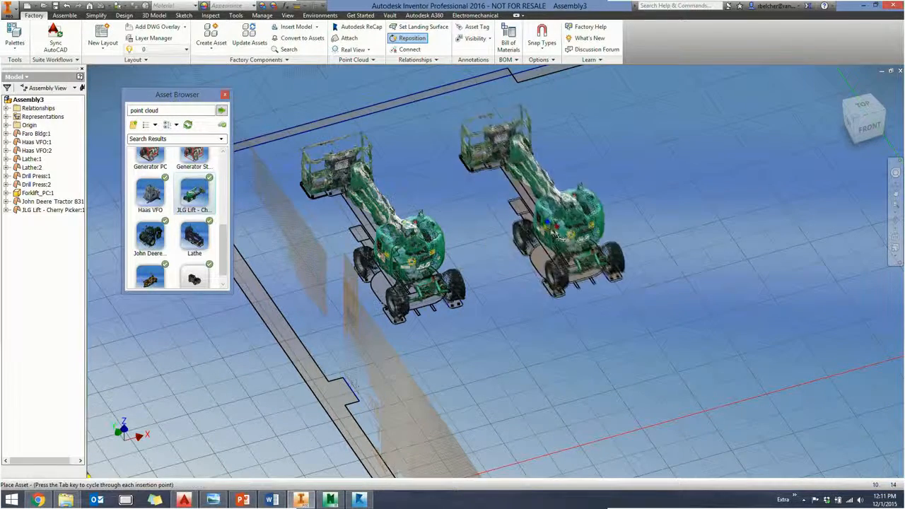
scroll(552, 230, "down", 3)
right_click(548, 228)
left_click(567, 234)
middle_click_drag(599, 229, 410, 283)
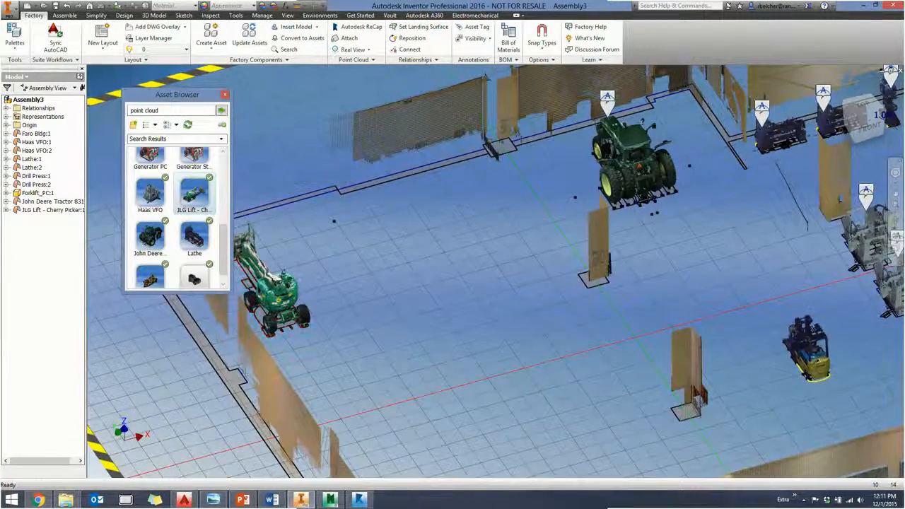
- Place the Motorcycle point cloud asset on the floor outside the building, by the recessed corner of the back wall
middle_click_drag(312, 279, 170, 364)
middle_click_drag(501, 283, 347, 367)
middle_click_drag(339, 424, 534, 223)
scroll(480, 249, "down", 3)
mouse_move(223, 255)
left_mouse_down()
mouse_move(228, 179)
mouse_move(220, 272)
left_mouse_up()
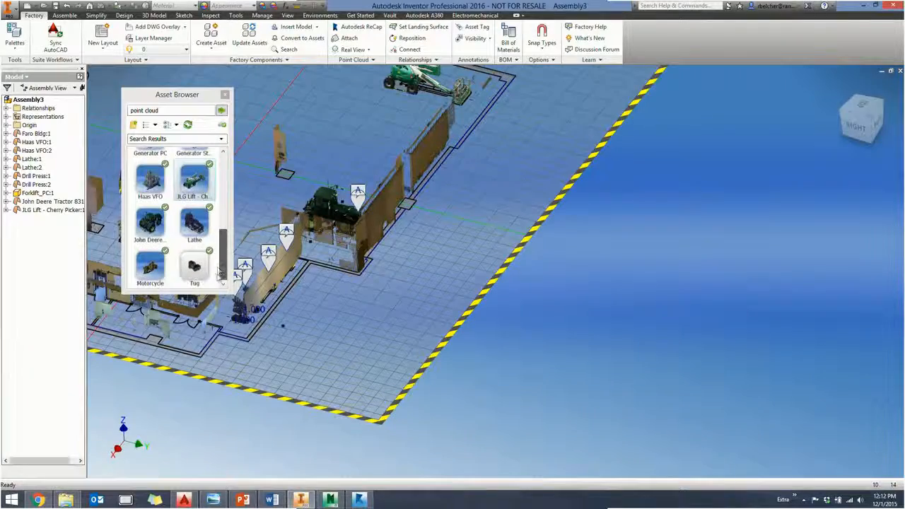
scroll(357, 304, "up", 10)
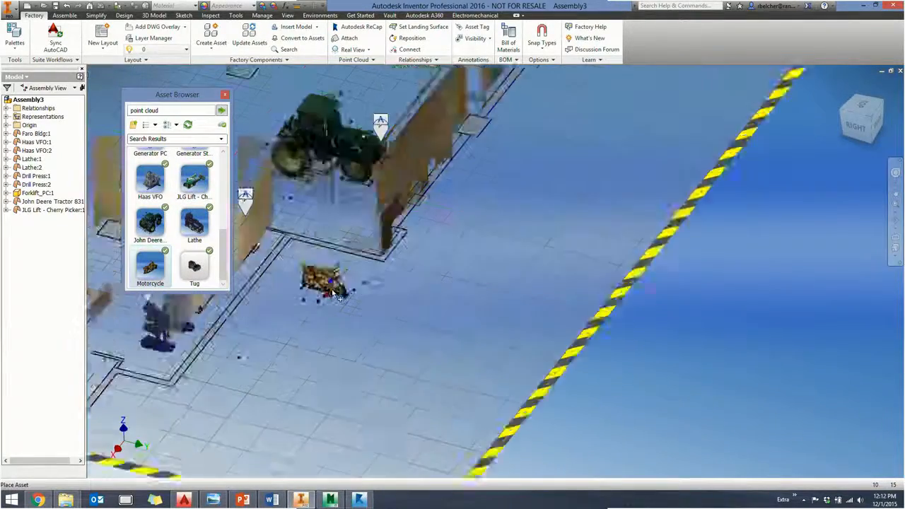
scroll(367, 291, "down", 10)
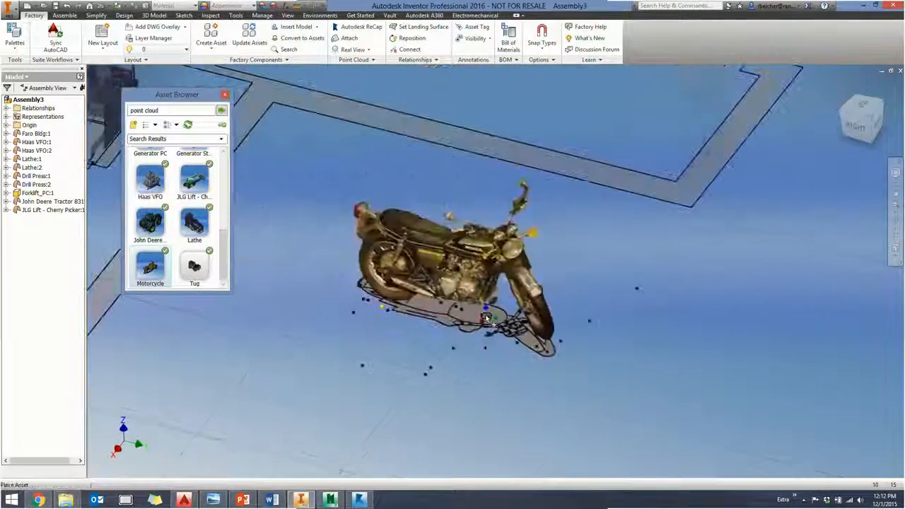
left_click(466, 286)
right_click(609, 284)
left_click(624, 292)
scroll(620, 375, "down", 3)
right_click(645, 358)
left_click(662, 363)
- Place the Ford F150 point cloud asset outside next to the motorcycle and rotate it to face away from the building
left_click_drag(227, 266, 536, 426)
middle_click_drag(592, 432, 419, 194)
left_click(491, 263)
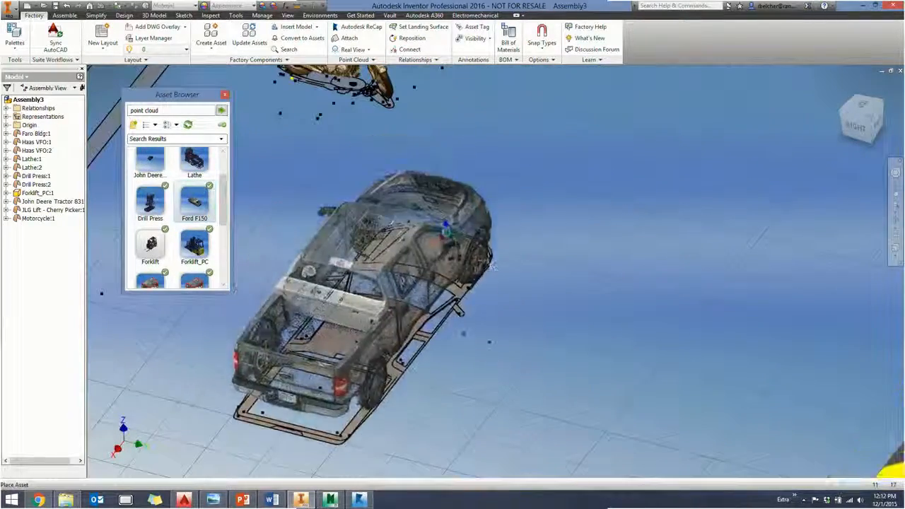
left_click_drag(456, 220, 398, 213)
middle_click_drag(386, 209, 539, 271)
left_click_drag(539, 271, 497, 242)
right_click(652, 259)
left_click(669, 264)
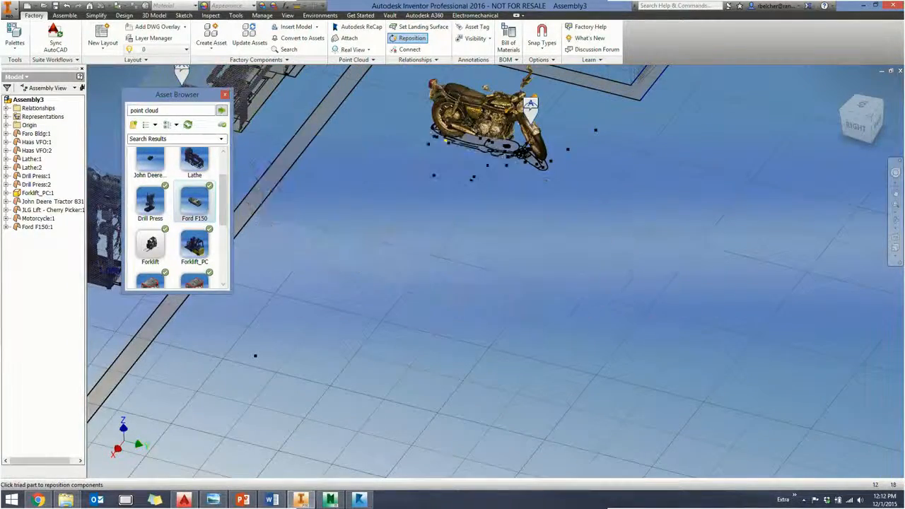
right_click(684, 308)
left_click(705, 315)
scroll(709, 313, "down", 3)
middle_click_drag(709, 313, 584, 303)
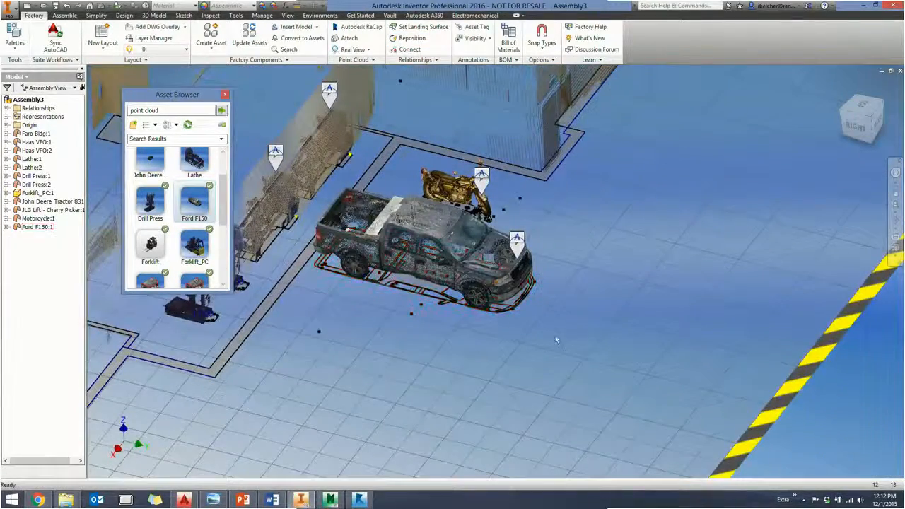
- Place the Tug point cloud asset on the floor outside the building, alongside the Ford F150
scroll(539, 332, "down", 3)
scroll(539, 331, "up", 4)
middle_click_drag(538, 331, 624, 351)
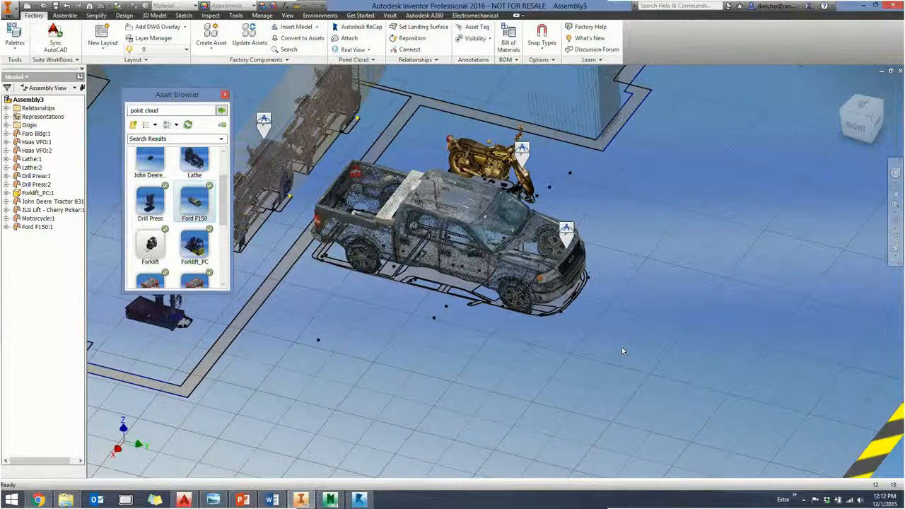
middle_click_drag(623, 352, 588, 310)
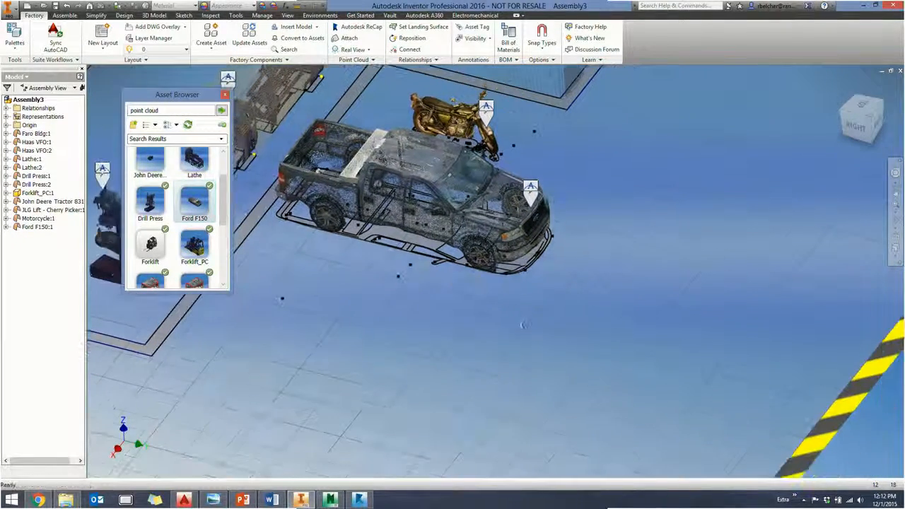
left_click_drag(227, 218, 229, 285)
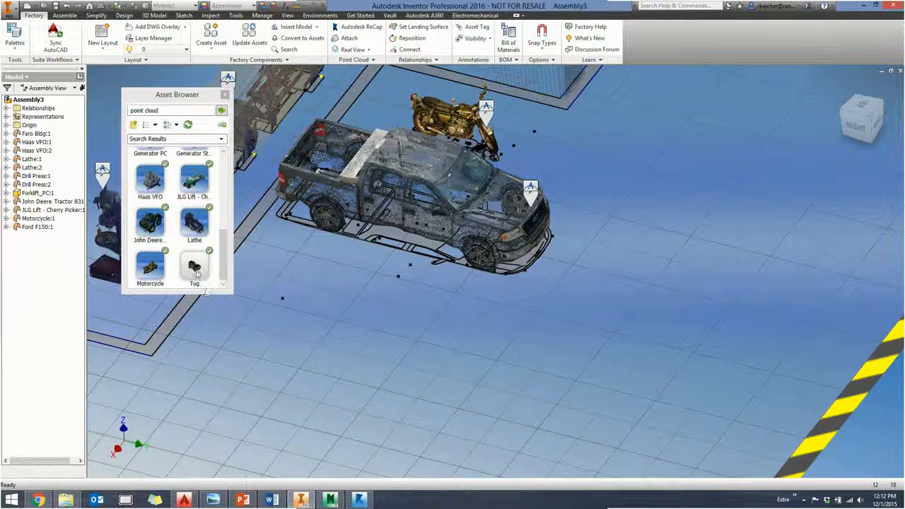
mouse_move(198, 274)
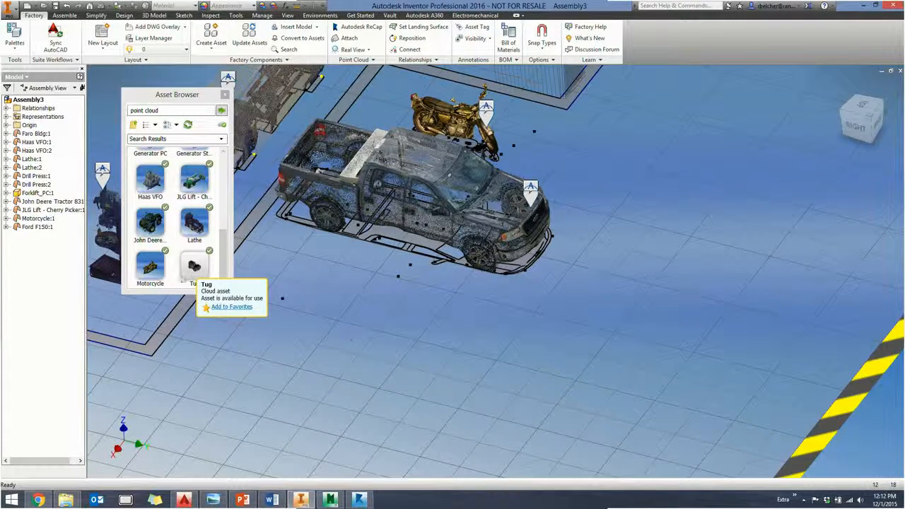
left_click_drag(197, 275, 412, 387)
scroll(464, 387, "down", 3)
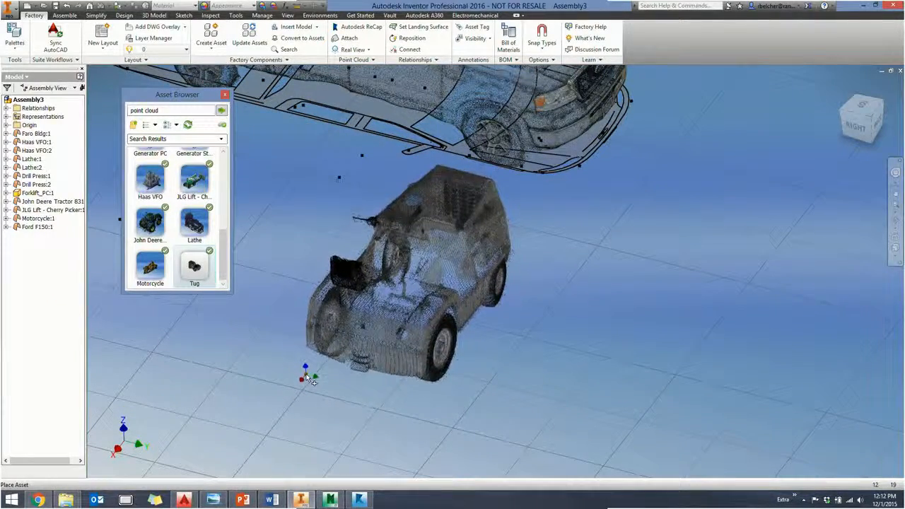
left_click(297, 371)
right_click(527, 365)
left_click(539, 368)
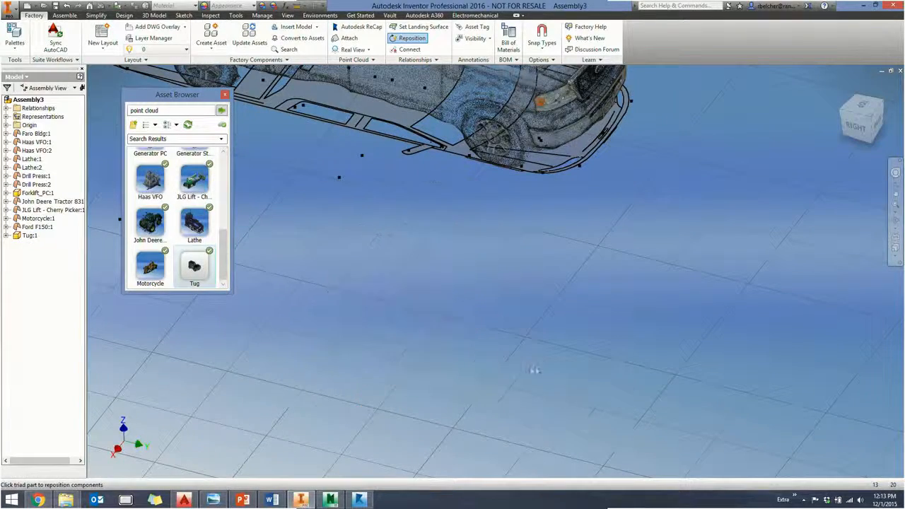
right_click(526, 375)
left_click(540, 379)
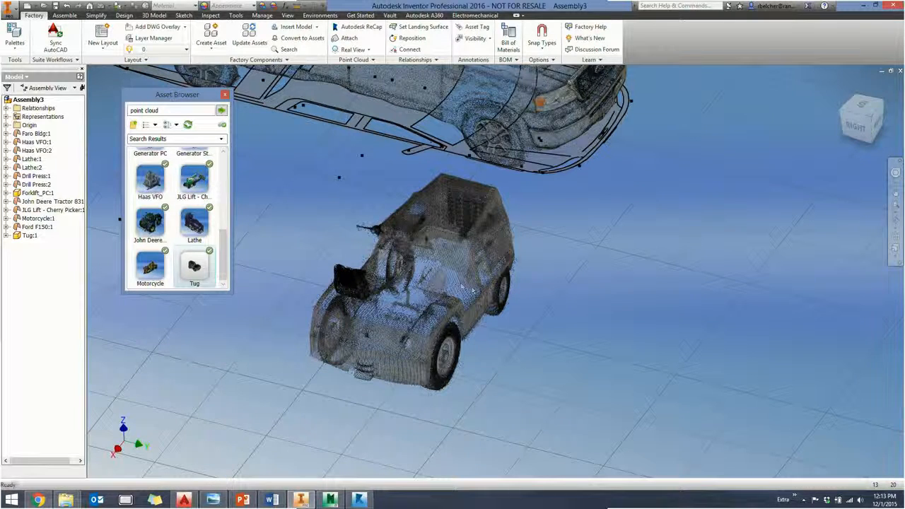
- Shift the Ford F150 slightly farther from the motorcycle
scroll(476, 356, "down", 3)
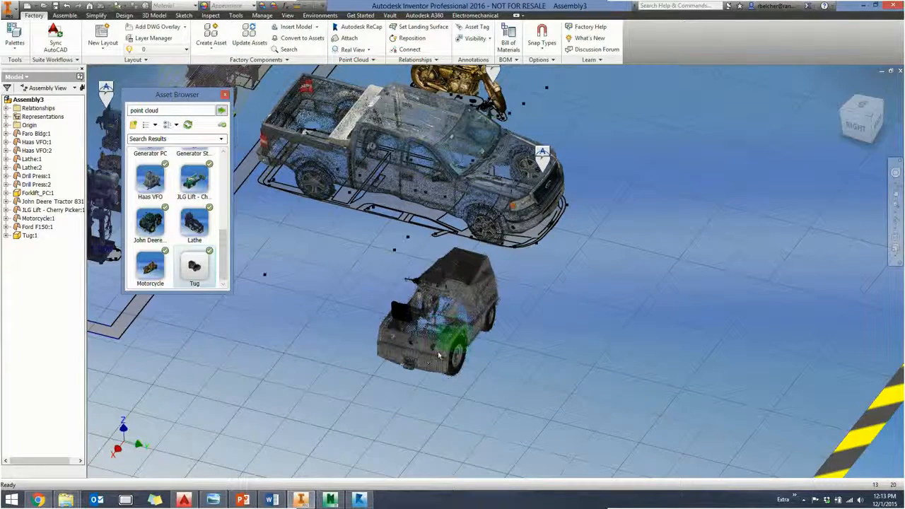
scroll(517, 332, "up", 4)
scroll(517, 331, "down", 4)
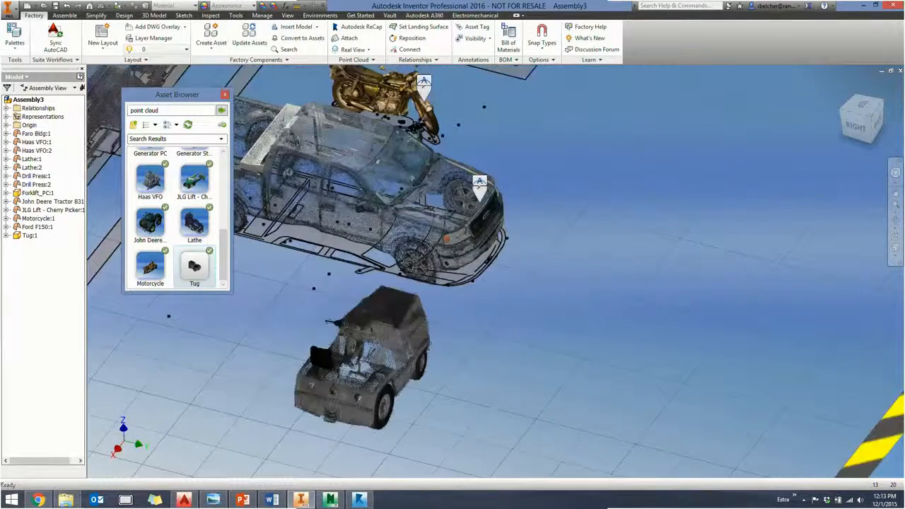
left_click_drag(465, 289, 535, 292)
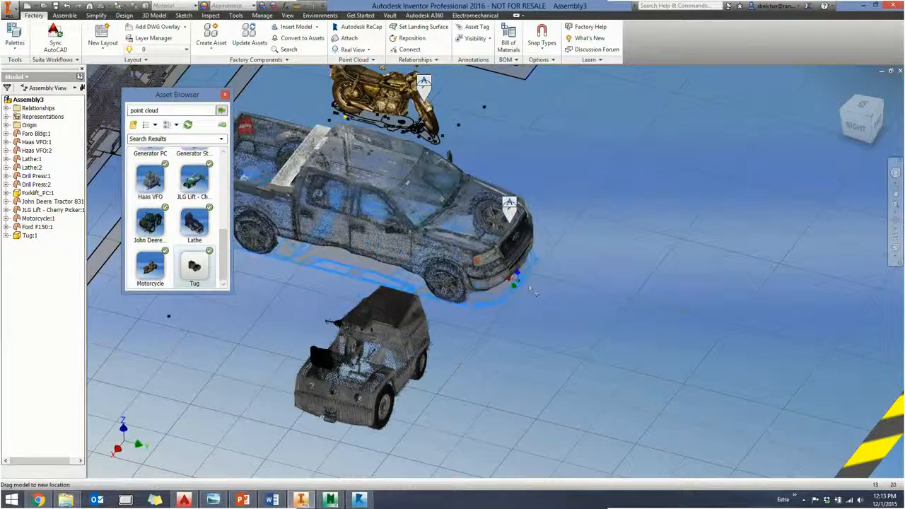
left_click(618, 332)
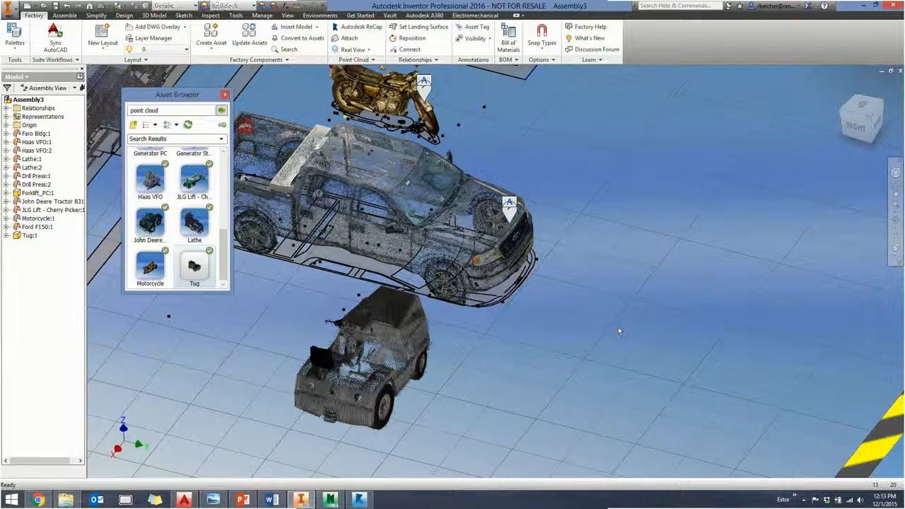
- Delete the Tug from the assembly
middle_click_drag(618, 331, 646, 310)
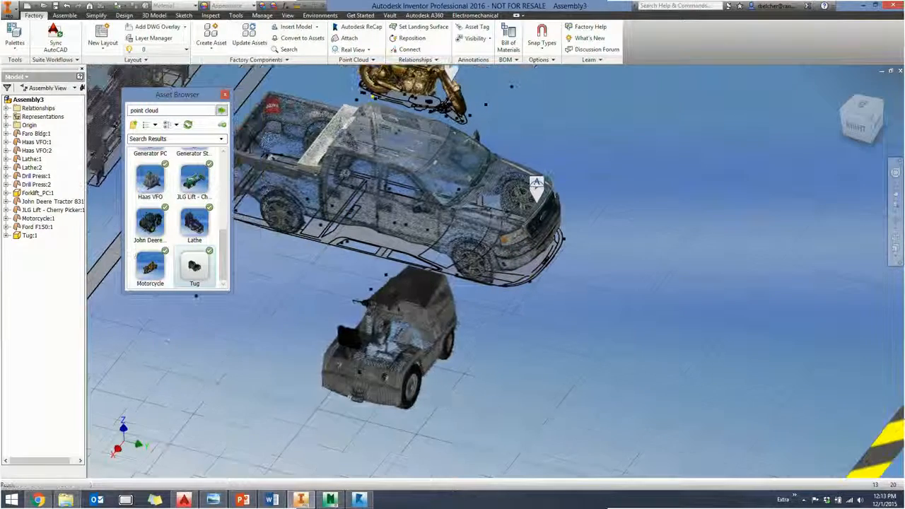
right_click(34, 242)
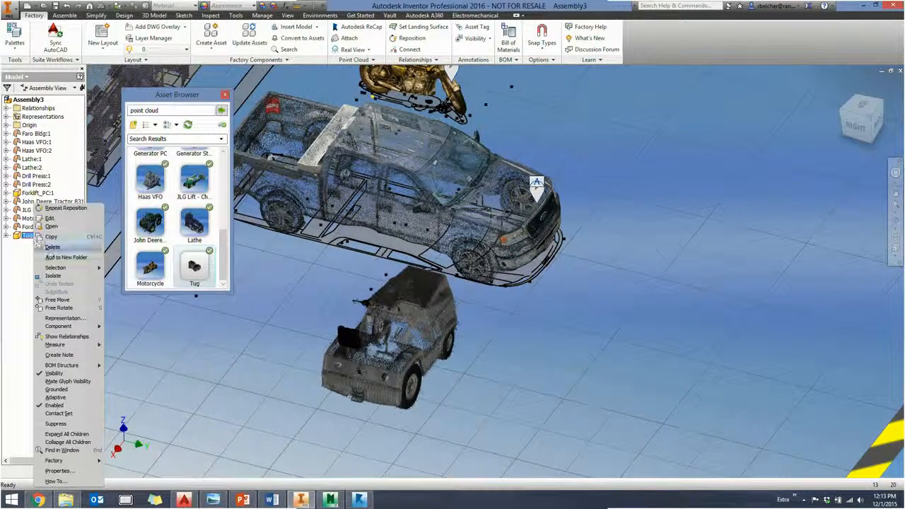
left_click(53, 249)
- Save the assembly in the Recap FDS folder as Sample.iam, replacing the existing file
middle_click_drag(348, 352, 562, 398)
scroll(478, 397, "down", 3)
scroll(554, 387, "down", 5)
scroll(554, 387, "up", 2)
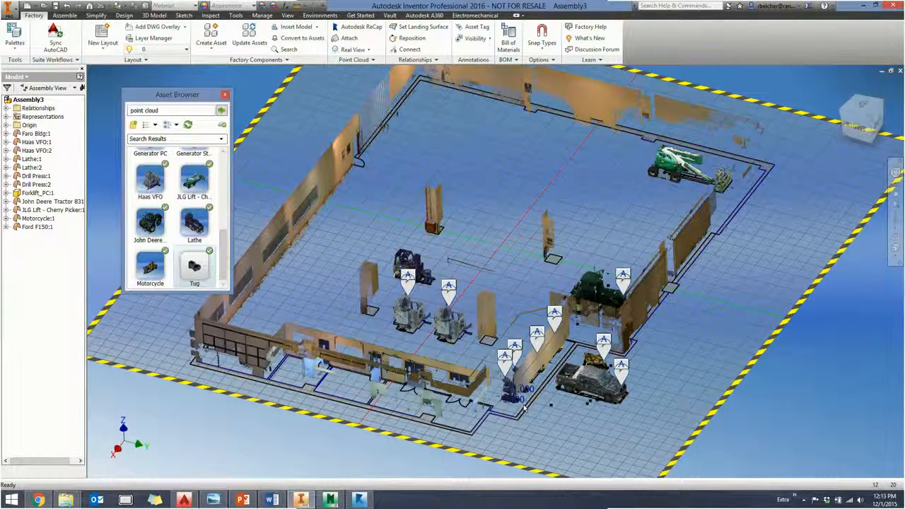
left_click(56, 6)
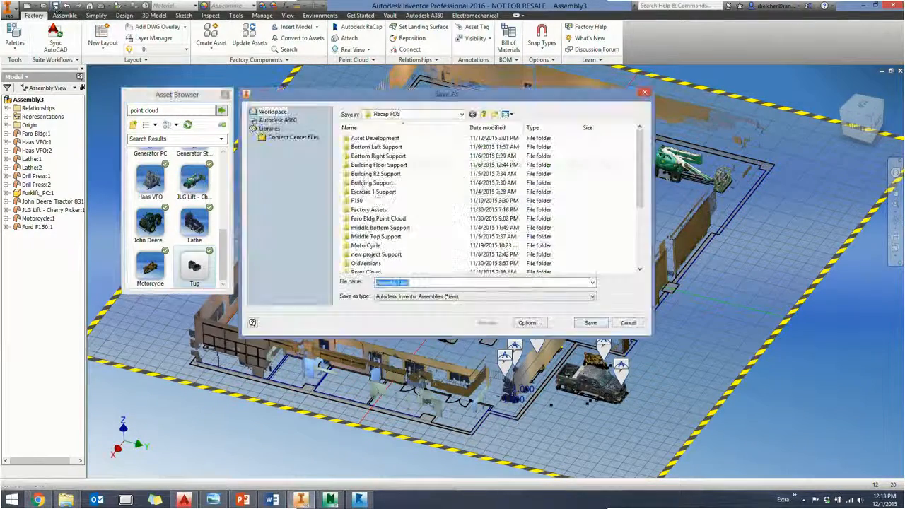
left_click_drag(639, 196, 639, 254)
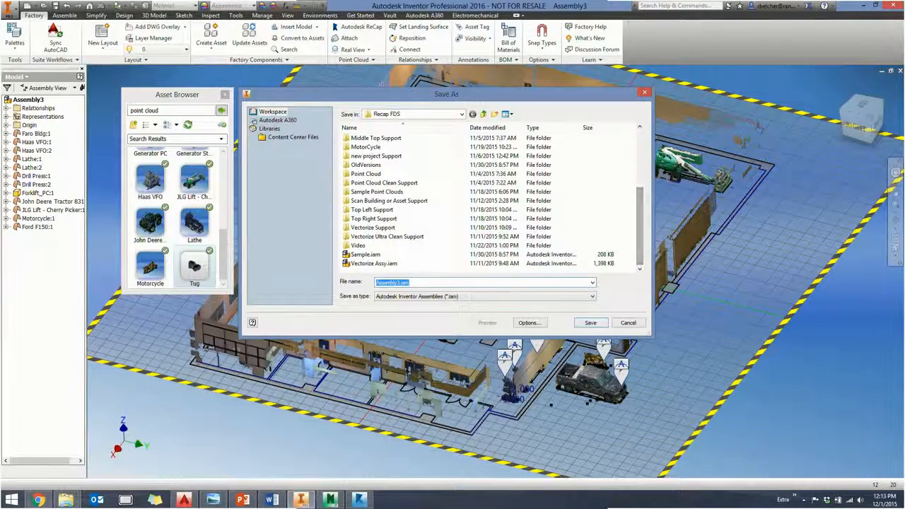
left_click(478, 255)
left_click(590, 323)
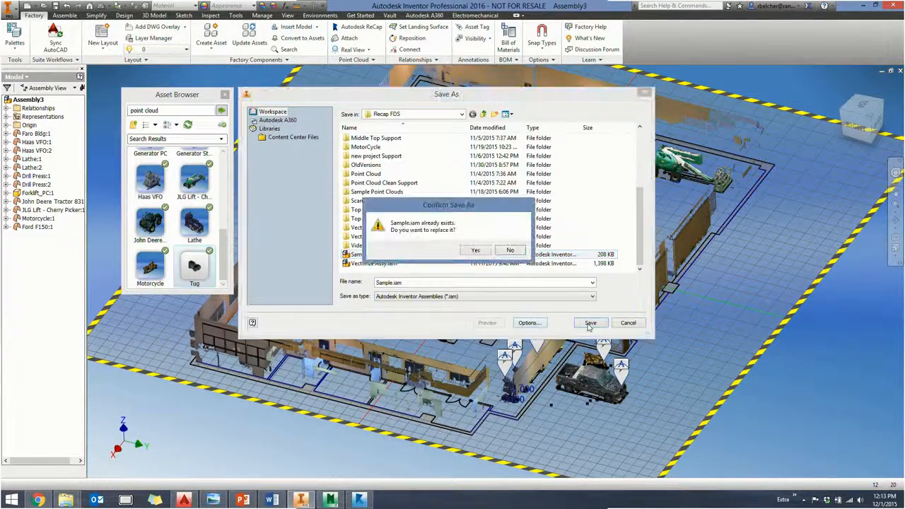
left_click(476, 251)
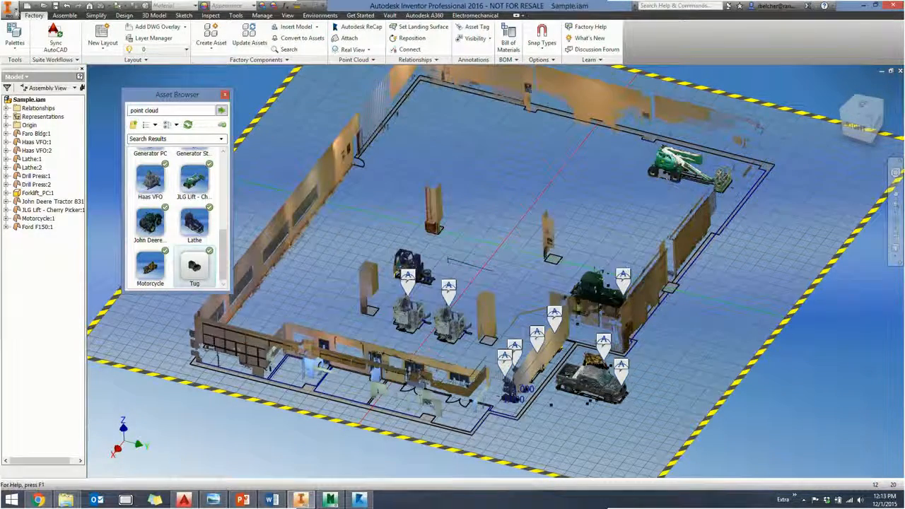
- Create a drawing from the Standard.dwg template and place a top base view of the Sample assembly at 1 / 100 scale
left_click(26, 7)
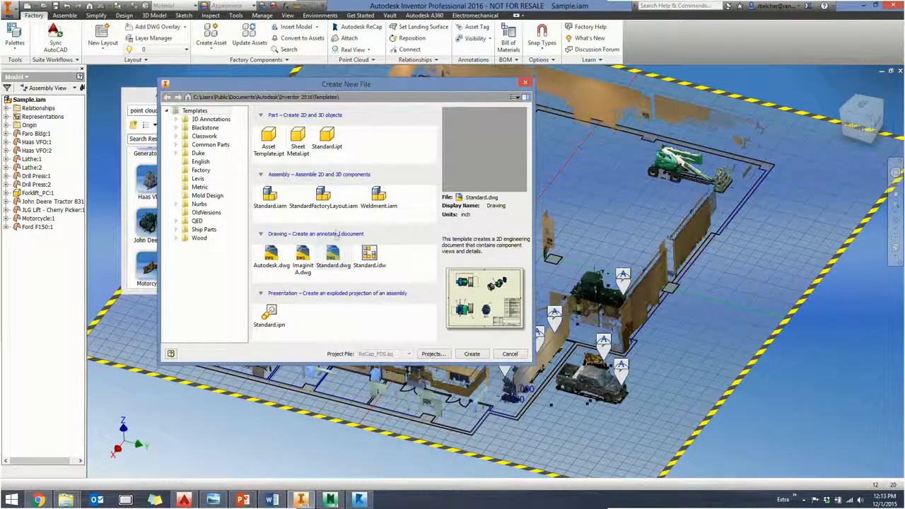
double_click(332, 259)
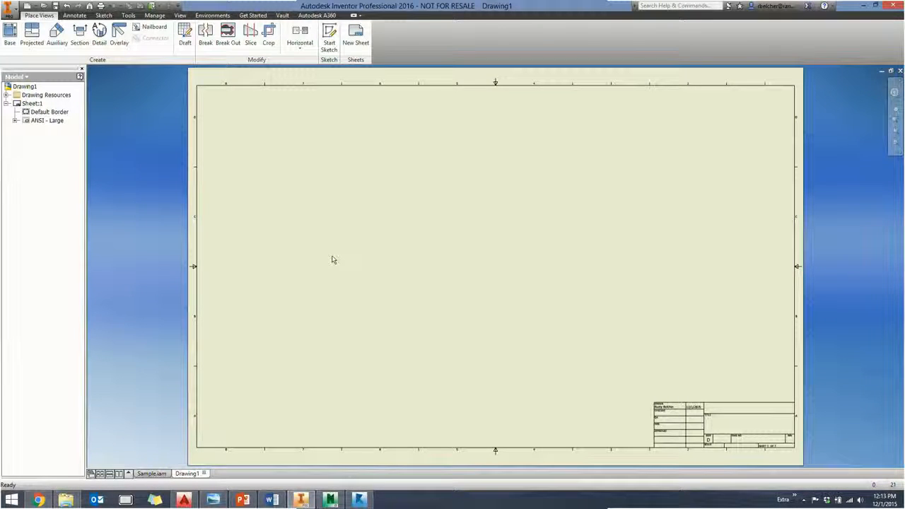
left_click(9, 35)
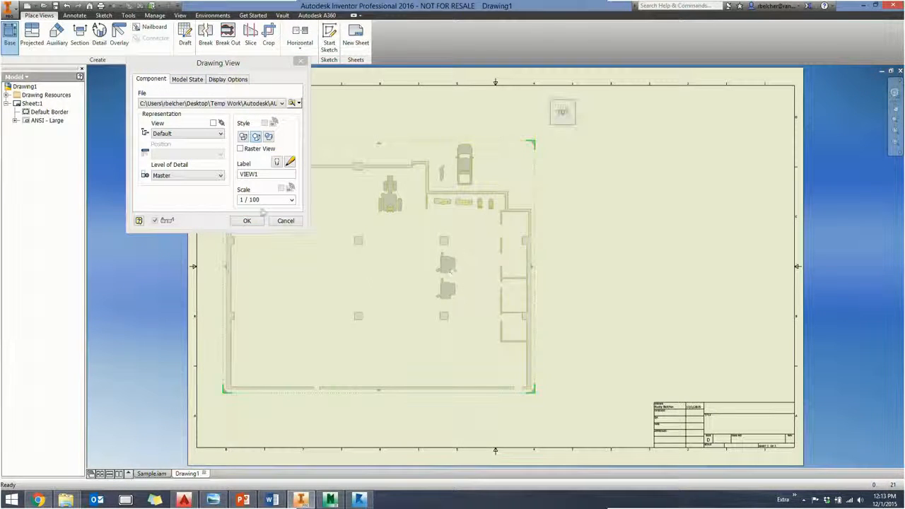
left_click(247, 220)
- Get the model sketches for all components of Sample.iam in the base view, from Faro Bldg through Ford F150
scroll(409, 222, "up", 3)
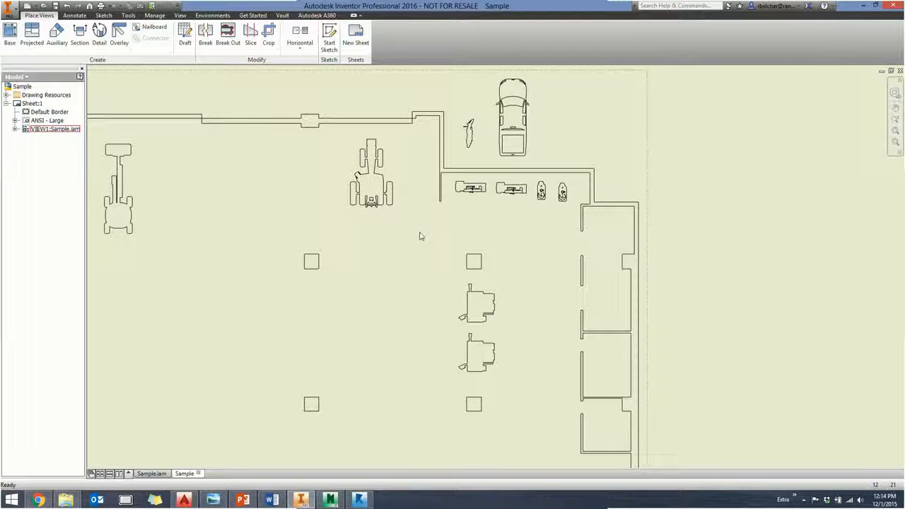
scroll(420, 235, "down", 3)
right_click(326, 219)
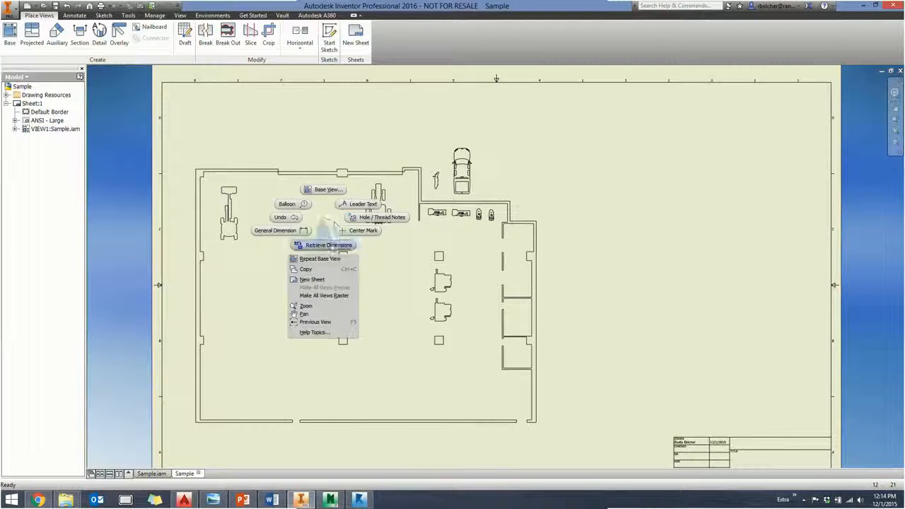
left_click(312, 218)
scroll(461, 167, "up", 4)
middle_click_drag(461, 162, 490, 170)
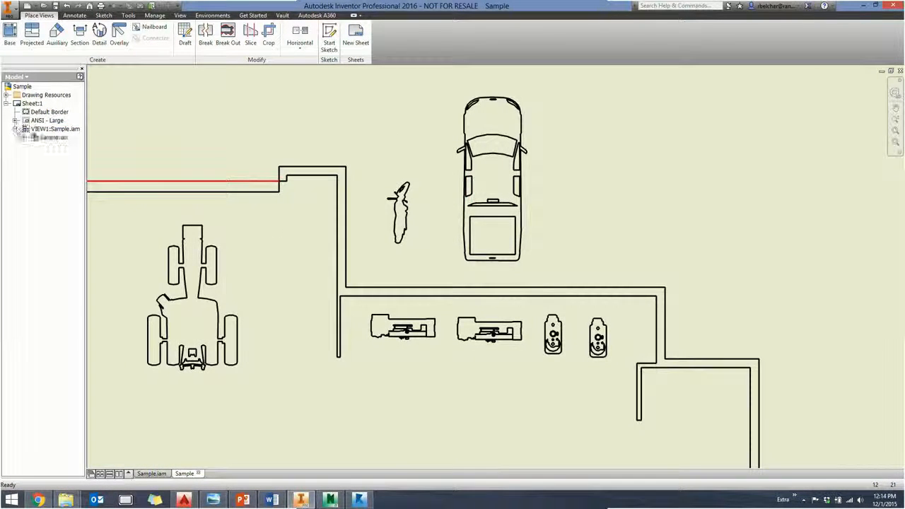
left_click(24, 138)
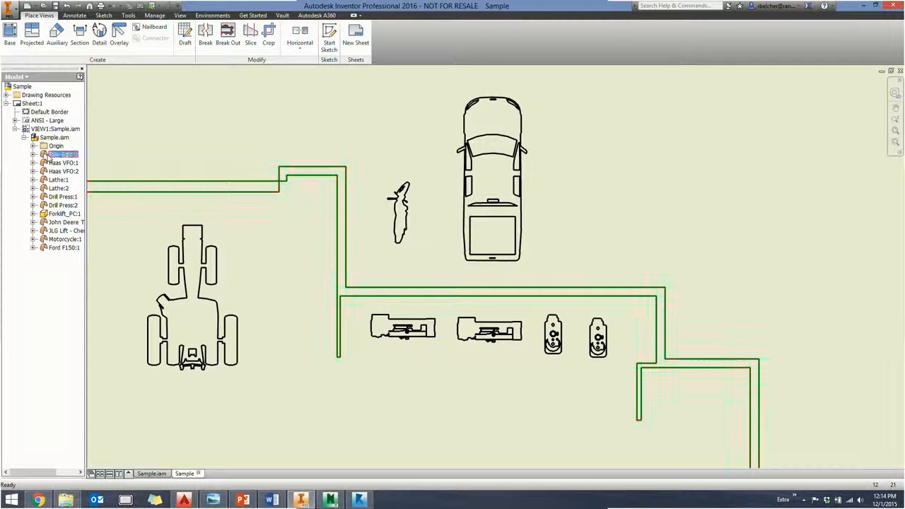
left_click(64, 247, "shift")
right_click(65, 248)
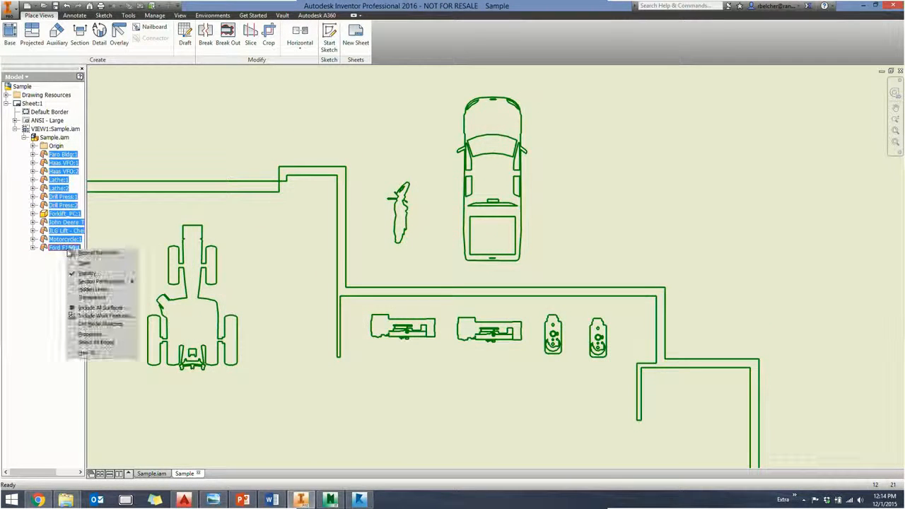
left_click(101, 323)
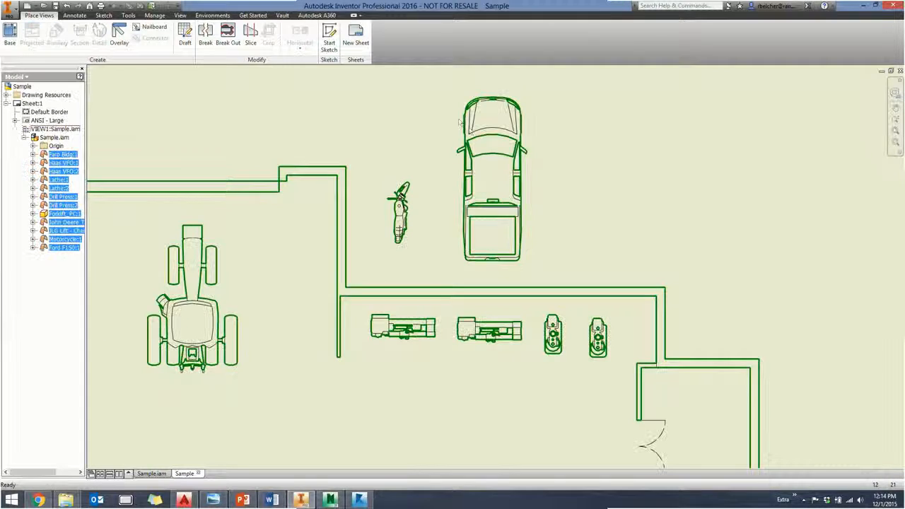
- Examine the sketch detail of the lathes, drill presses, Haas machines and doors in the drawing view
scroll(426, 354, "up", 3)
mouse_move(429, 358)
middle_mouse_down()
mouse_move(394, 341)
mouse_move(321, 232)
middle_mouse_up()
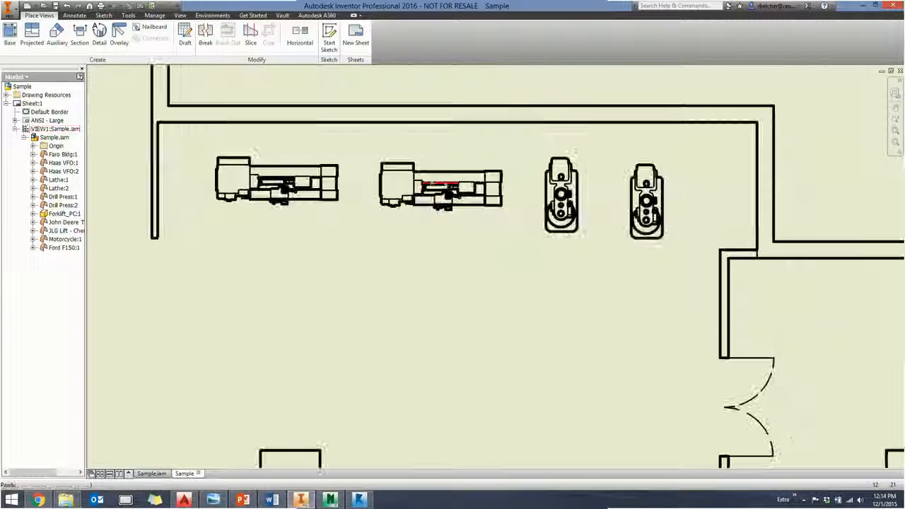
scroll(327, 239, "down", 2)
middle_click_drag(340, 306, 350, 147)
scroll(341, 372, "up", 3)
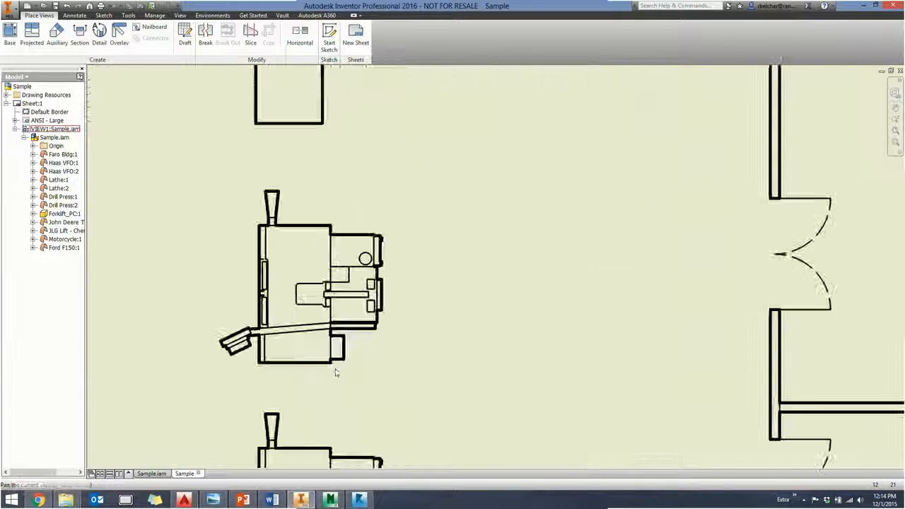
middle_click_drag(341, 370, 356, 292)
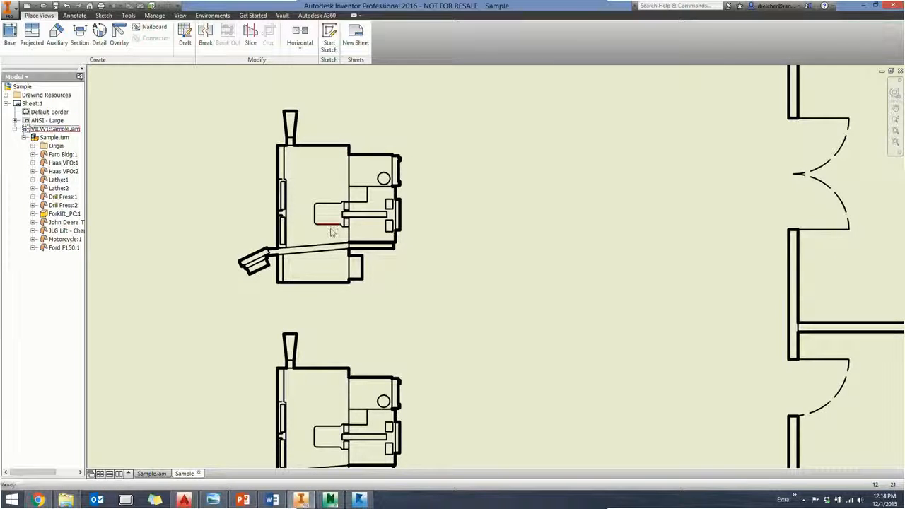
scroll(330, 232, "down", 7)
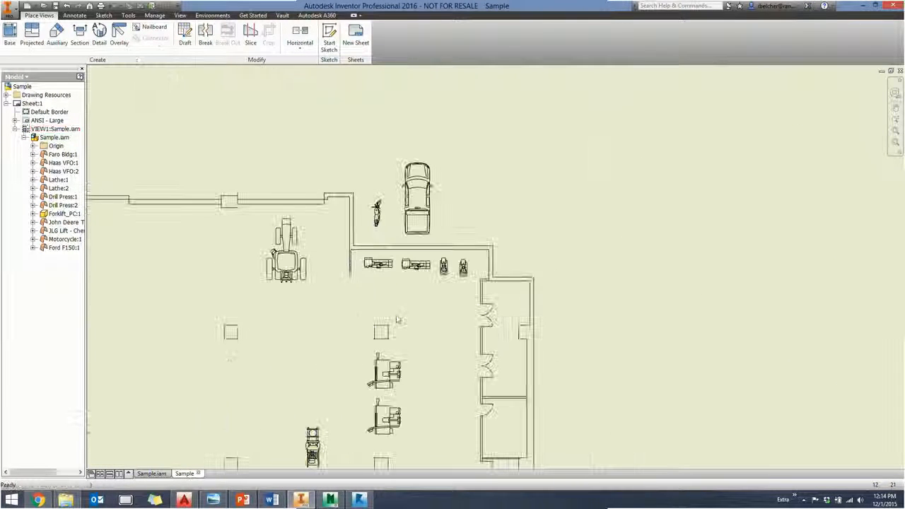
- Insert a Structured, First Level parts list for the layout view, enabling the assembly's BOM view, and place it beside the Ford F150
left_click(74, 14)
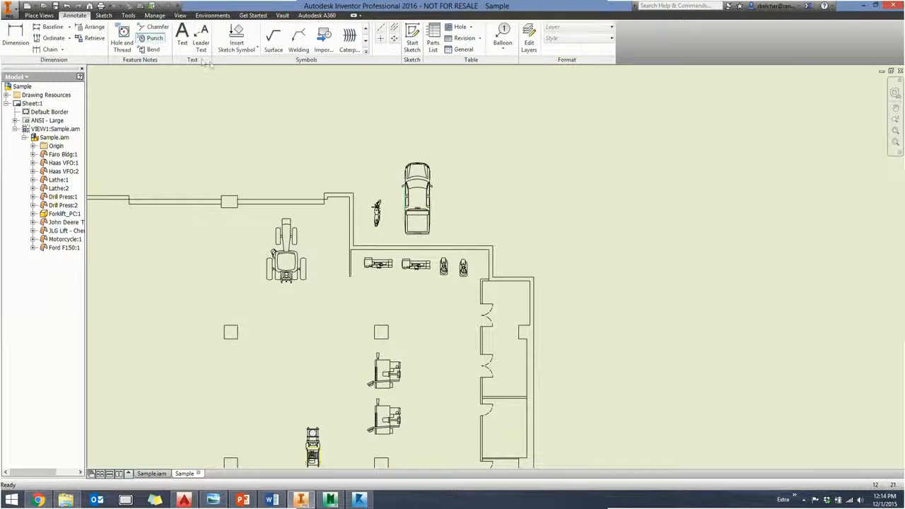
left_click(433, 39)
left_click(430, 204)
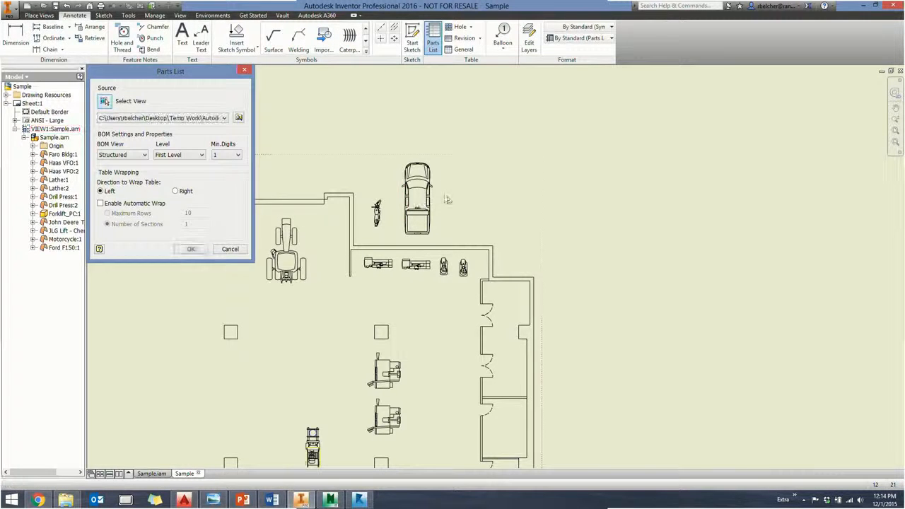
left_click(190, 249)
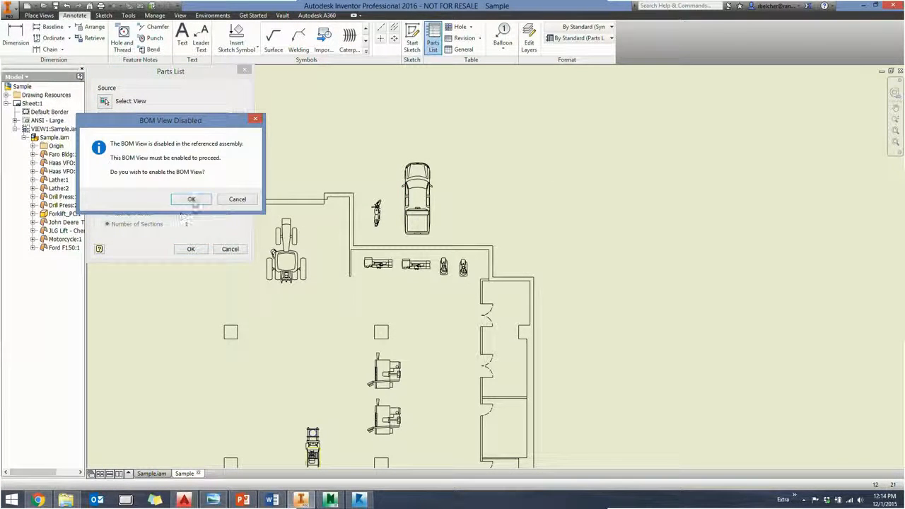
left_click(191, 200)
left_click(744, 98)
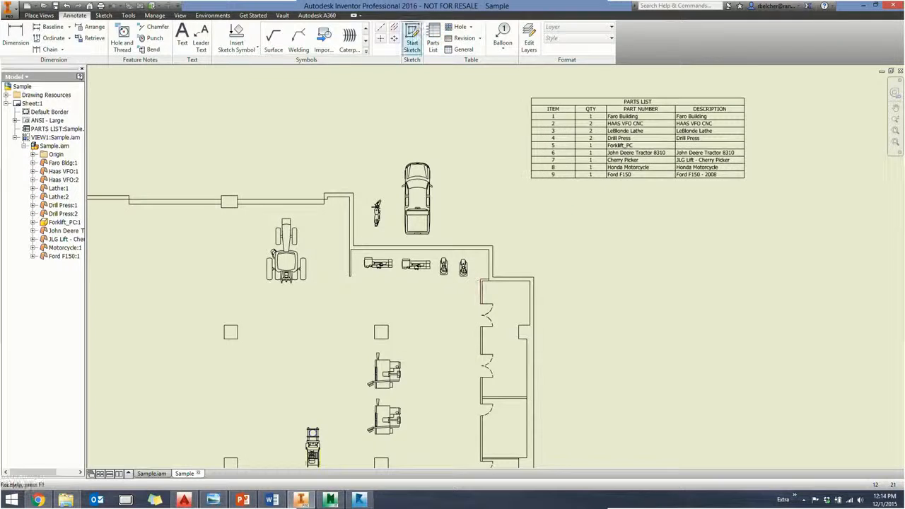
- Attach item balloons to the Ford F150, the motorcycle and the John Deere tractor in the layout view
left_click(503, 37)
scroll(456, 232, "up", 3)
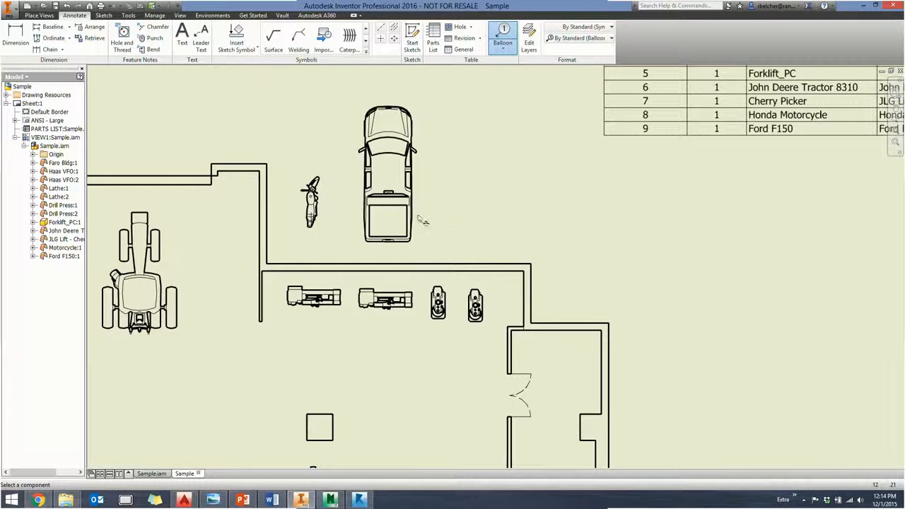
left_click(416, 211)
left_click(463, 210)
left_click(313, 189)
left_click(296, 160)
left_click(178, 305)
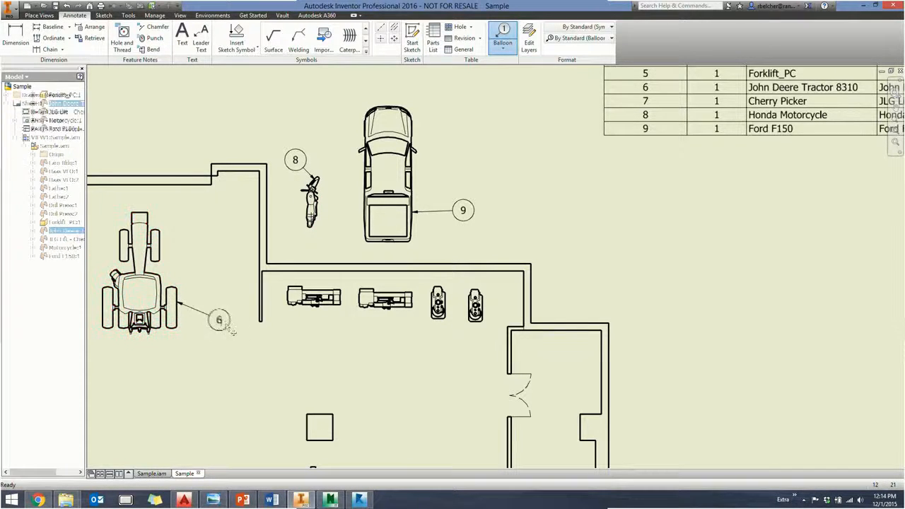
left_click(206, 314)
- Add item balloons below the two lathes and the two drill presses in the layout view
left_click(313, 305)
left_click(348, 325)
left_click(390, 302)
left_click(402, 330)
left_click(438, 304)
left_click(450, 339)
left_click(476, 306)
left_click(483, 339)
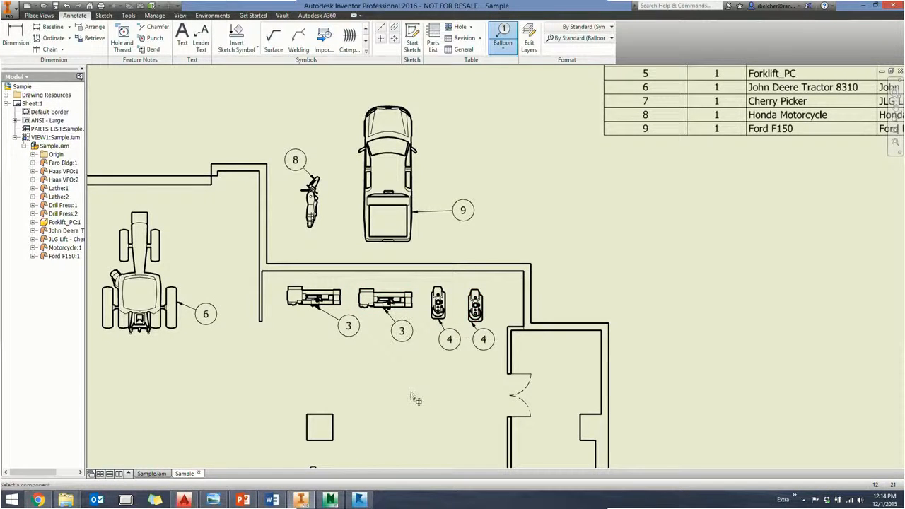
- Balloon both Haas VFO machines, placing each balloon to the machine's upper right
middle_click_drag(416, 401, 400, 258)
left_click(342, 344)
left_click(365, 321)
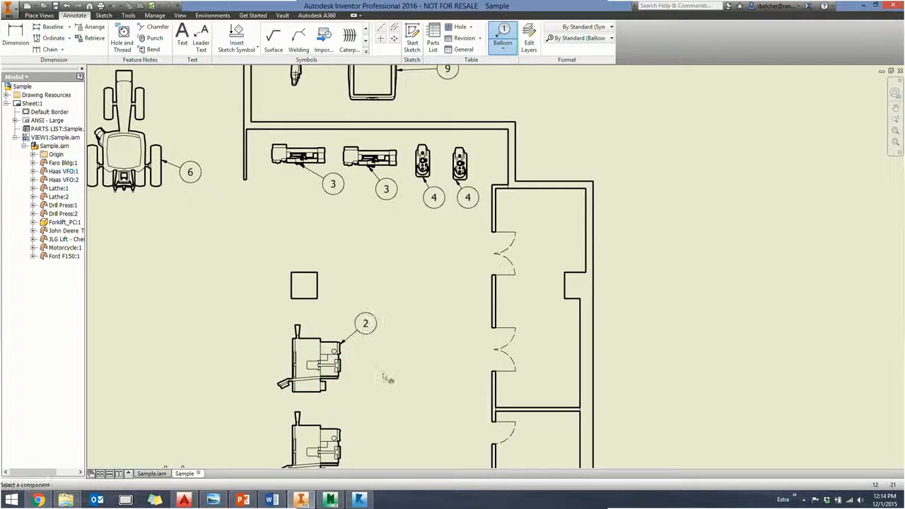
middle_click_drag(364, 427, 349, 288)
left_click(326, 289)
left_click(350, 277)
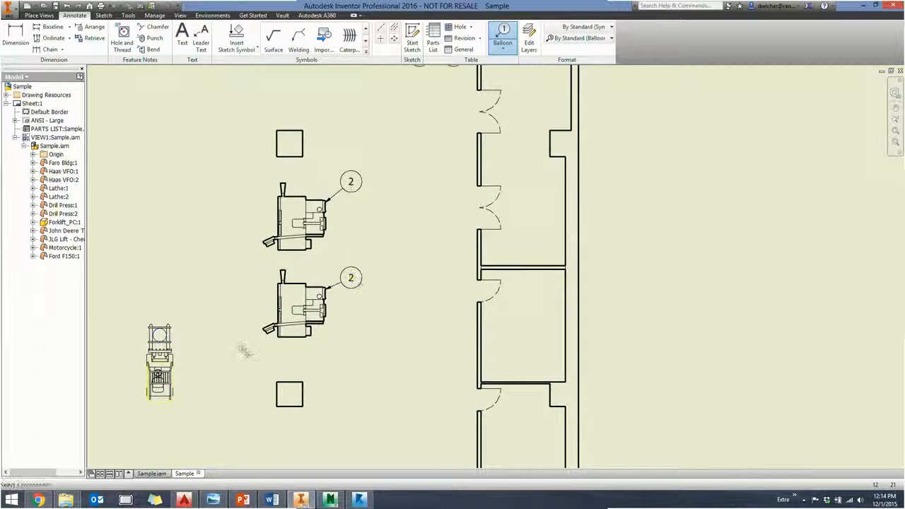
- Balloon the cherry picker in the building's upper-left corner and end ballooning
middle_click_drag(213, 368, 274, 323)
scroll(244, 325, "down", 5)
scroll(243, 323, "up", 6)
middle_click_drag(251, 283, 472, 350)
scroll(417, 343, "down", 8)
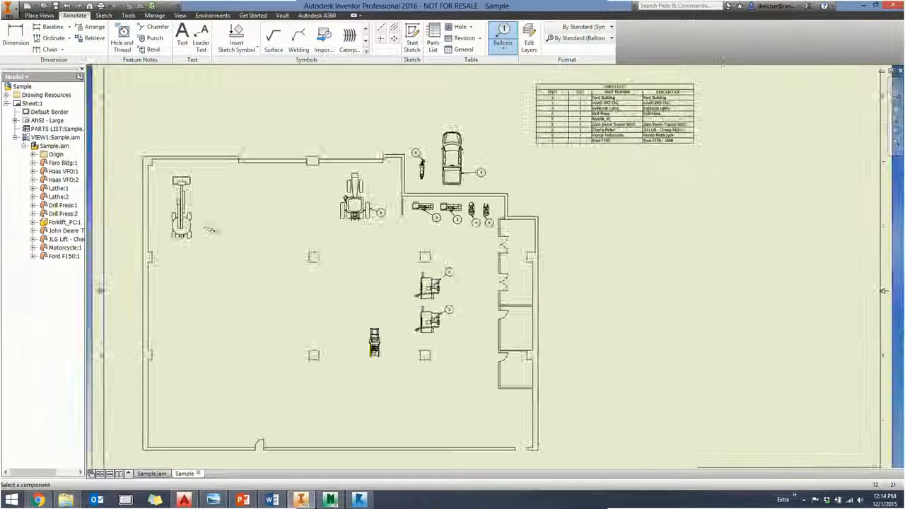
left_click(183, 210)
left_click(202, 208)
middle_click_drag(352, 242, 292, 243)
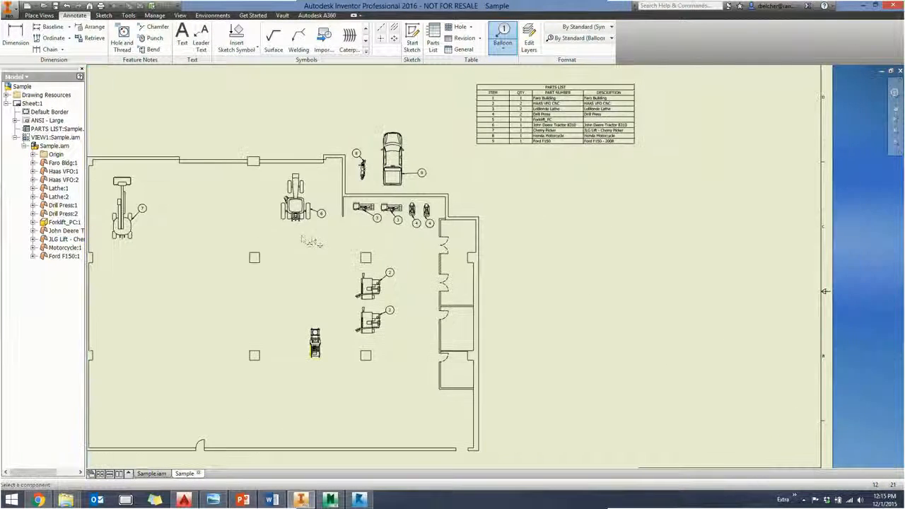
key("Escape")
- Dimension the gap between the column and the upper Haas machine using the Architectural (ANSI) dimension style
scroll(367, 285, "up", 6)
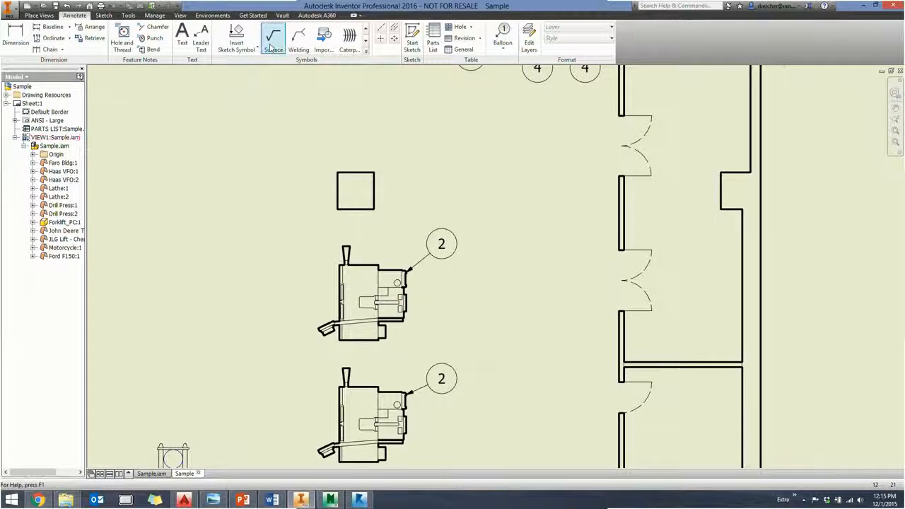
left_click(17, 35)
scroll(422, 223, "up", 3)
left_click(306, 198)
left_click(308, 303)
left_click(516, 266)
left_click(580, 38)
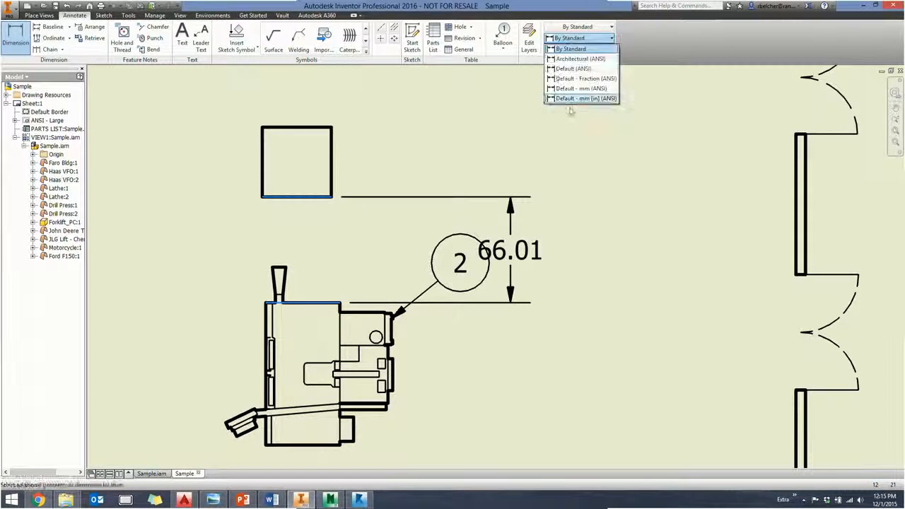
left_click(580, 59)
left_click(319, 249)
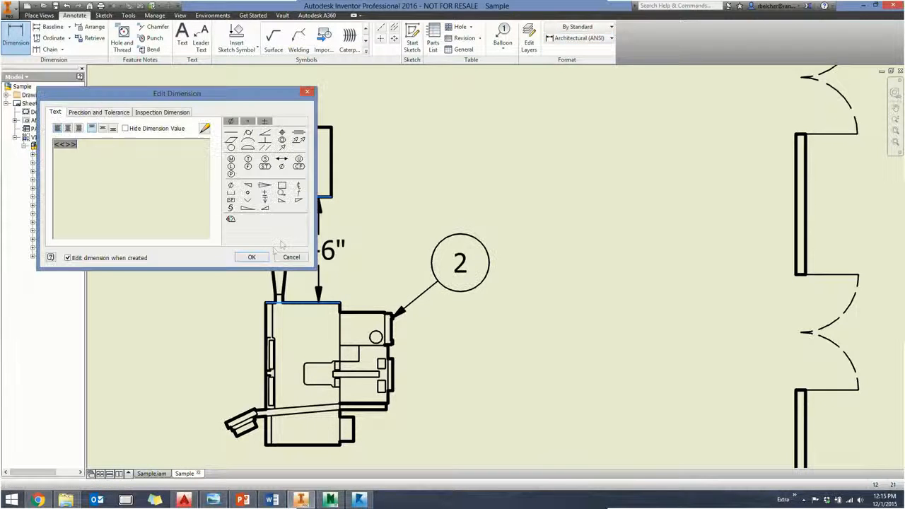
left_click(251, 257)
- Switch to the Sample.iam assembly and place one Generator PC asset in the Ford F150's bed, raised to bed height
scroll(203, 282, "down", 8)
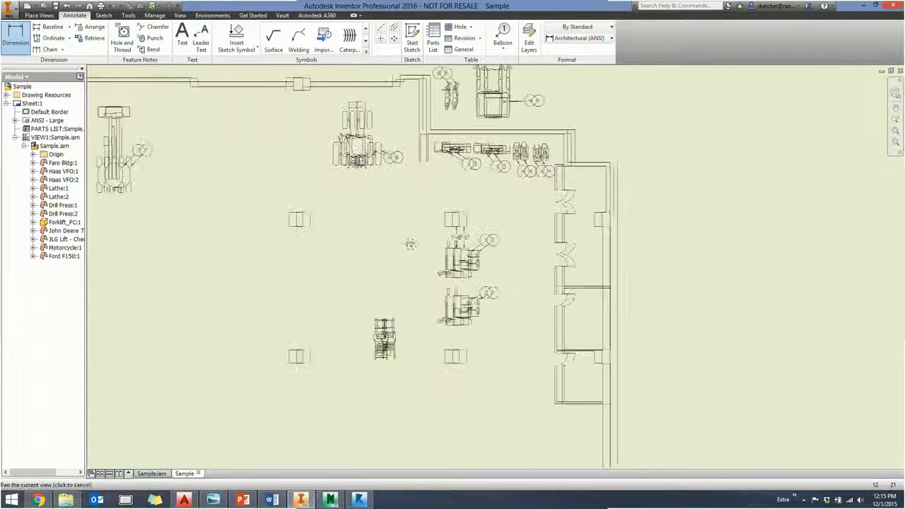
middle_click_drag(336, 244, 420, 276)
middle_click_drag(474, 169, 378, 276)
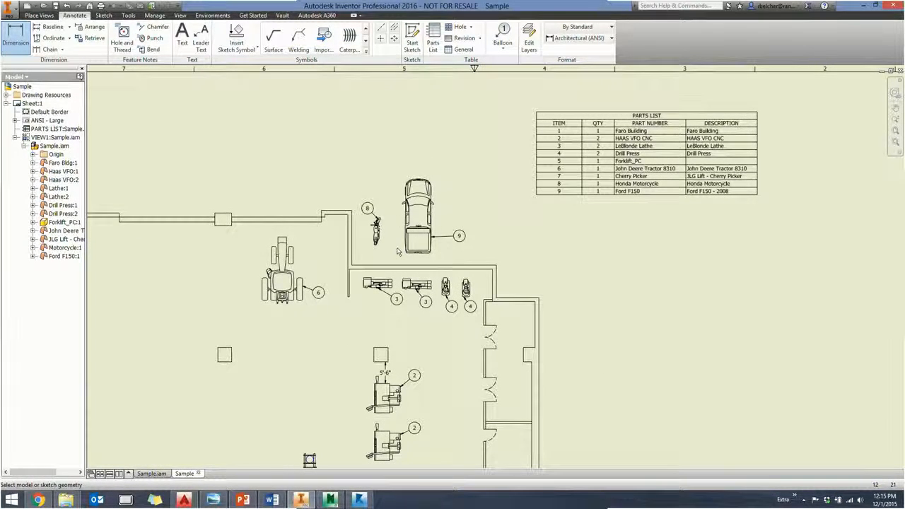
middle_click_drag(427, 221, 370, 248)
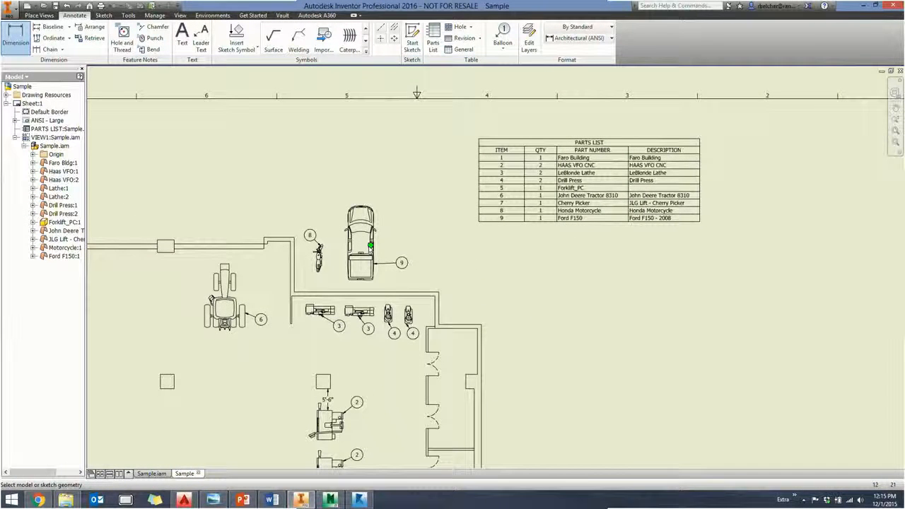
left_click(152, 473)
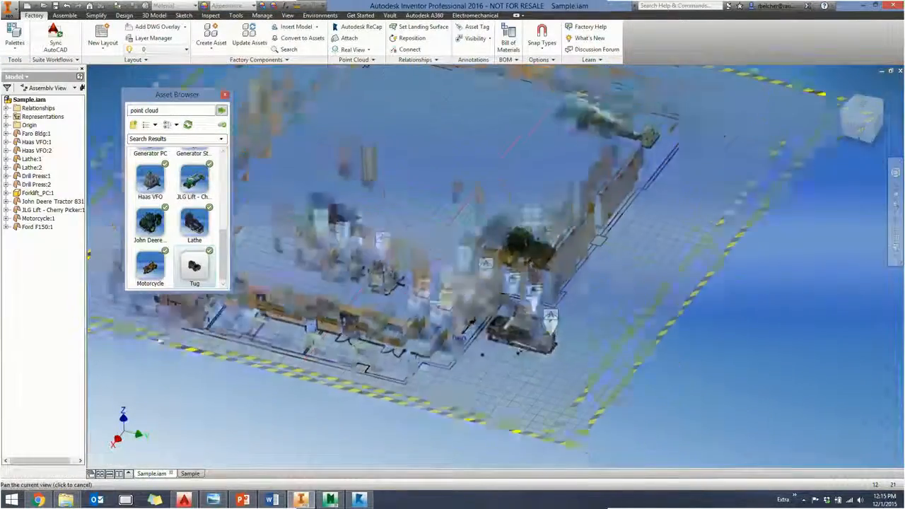
scroll(451, 304, "up", 8)
middle_click_drag(507, 333, 425, 330)
scroll(177, 219, "up", 3)
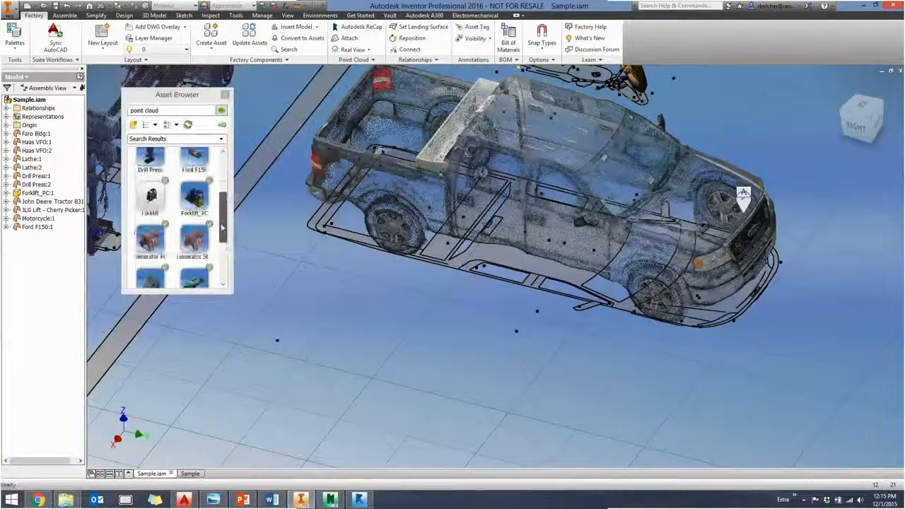
left_click_drag(150, 241, 420, 159)
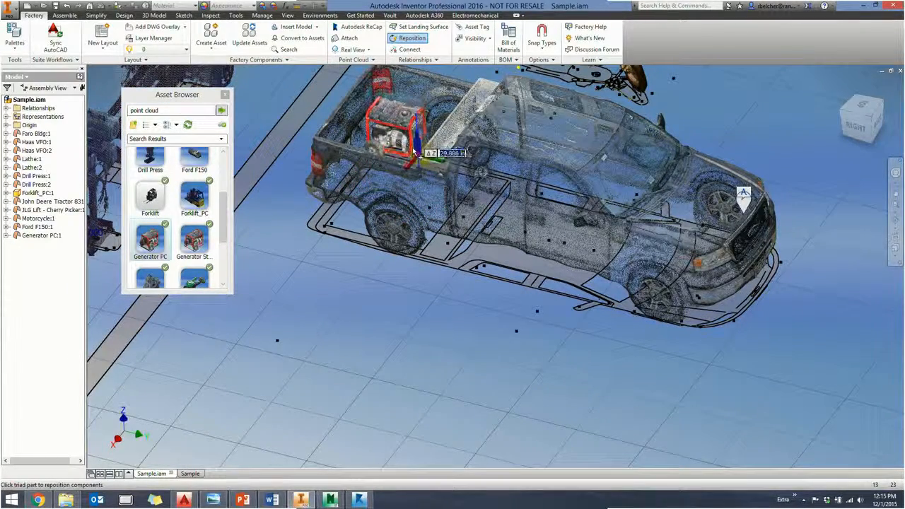
right_click(356, 309)
left_click(369, 314)
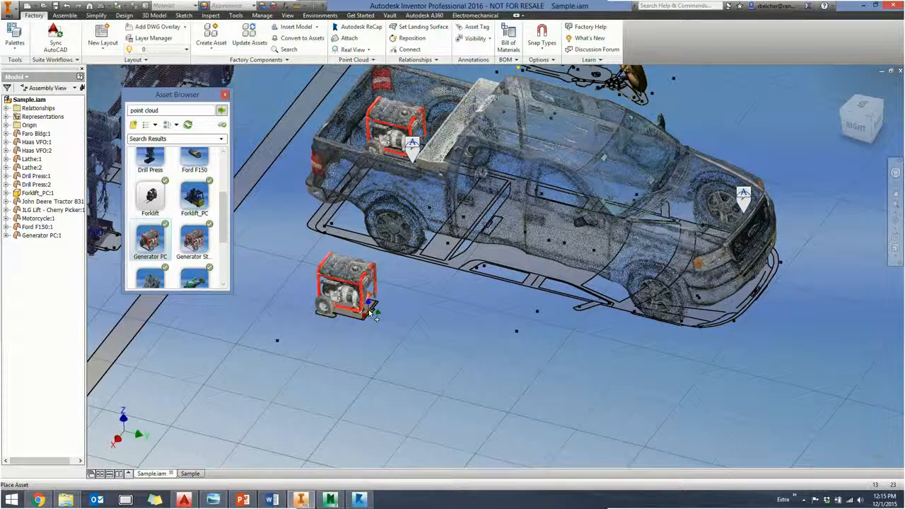
right_click(357, 318)
left_click(371, 325)
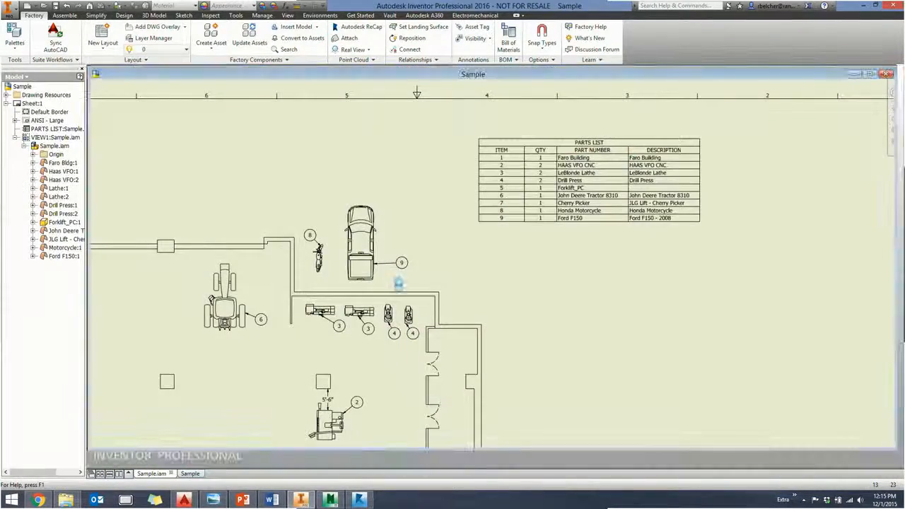
- Return to the Sample drawing and balloon the generator in the Ford F150's bed
scroll(364, 275, "up", 5)
scroll(345, 266, "down", 5)
scroll(694, 185, "up", 5)
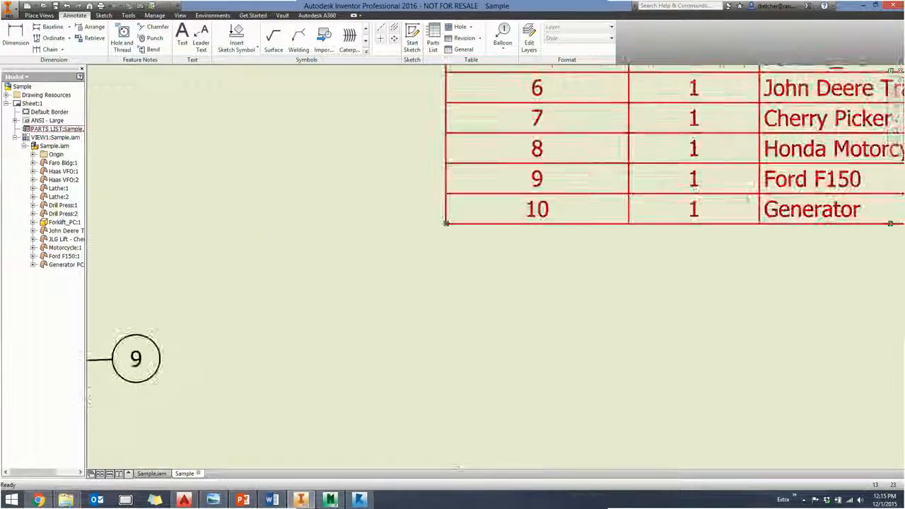
middle_click_drag(755, 189, 466, 217)
scroll(436, 261, "down", 3)
middle_click_drag(343, 224, 527, 173)
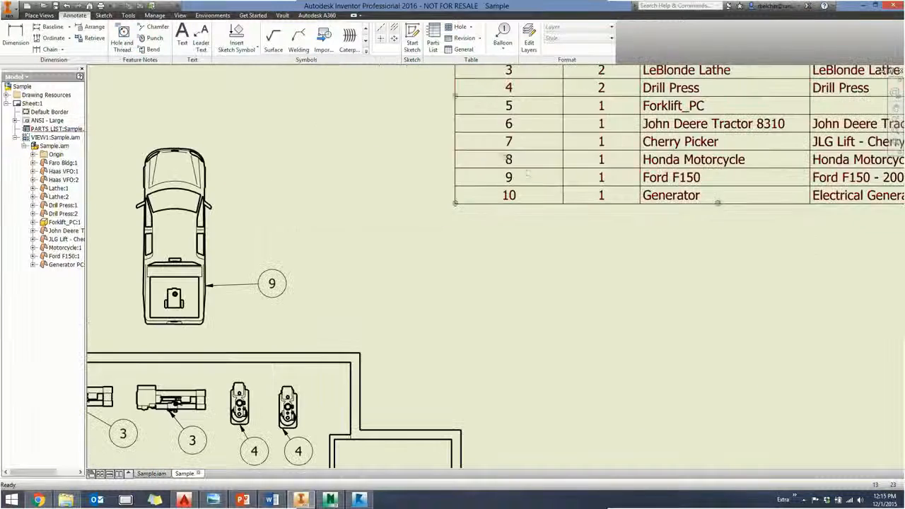
left_click(503, 36)
left_click(176, 297)
left_click(242, 323)
double_click(372, 331)
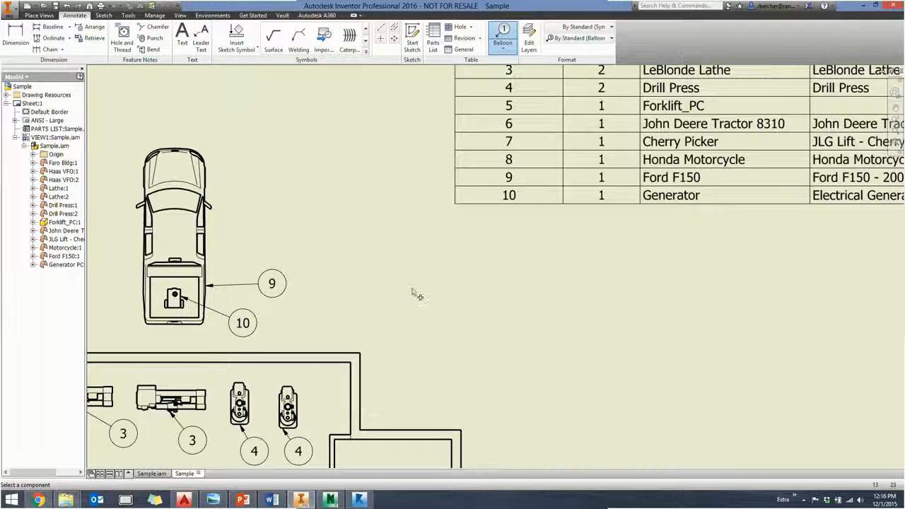
right_click(444, 290)
left_click(399, 287)
- Switch to Navisworks Manage and dismiss its error report without sending it
scroll(418, 304, "down", 4)
middle_click_drag(415, 309, 490, 220)
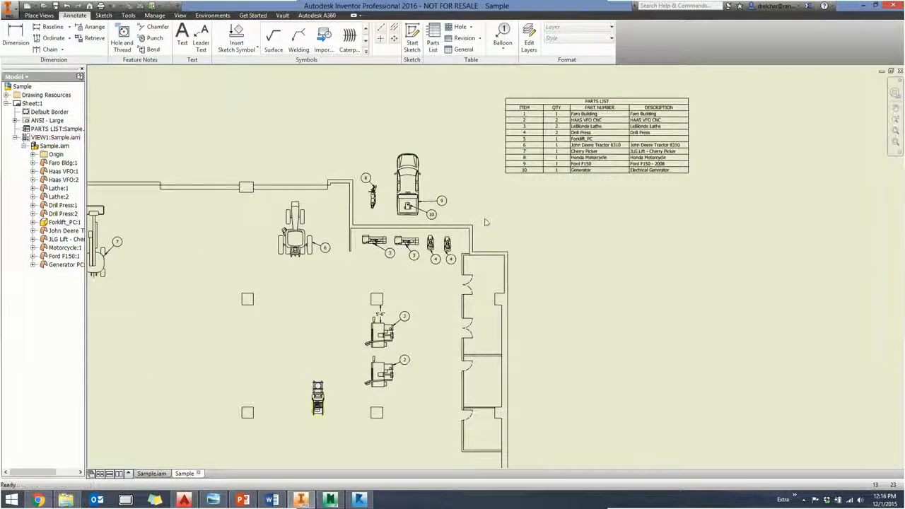
middle_click_drag(412, 256, 522, 213)
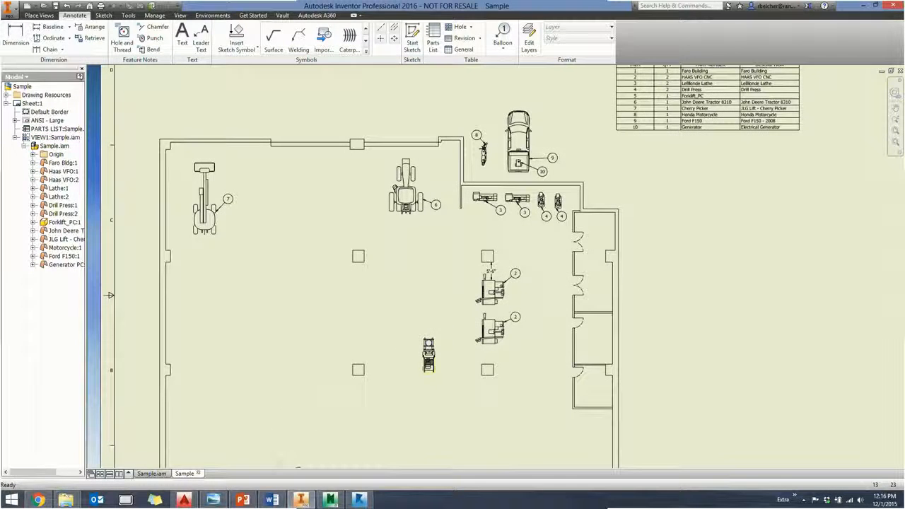
left_click(330, 503)
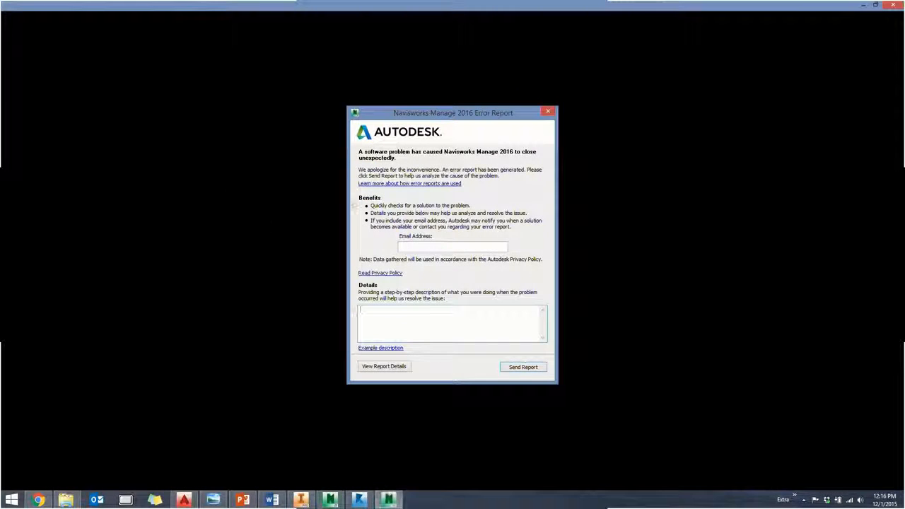
left_click(548, 113)
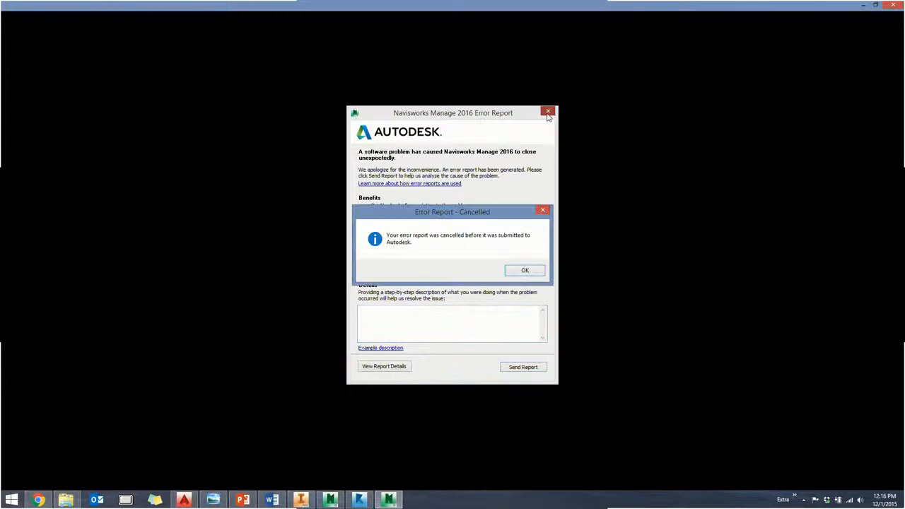
left_click(524, 270)
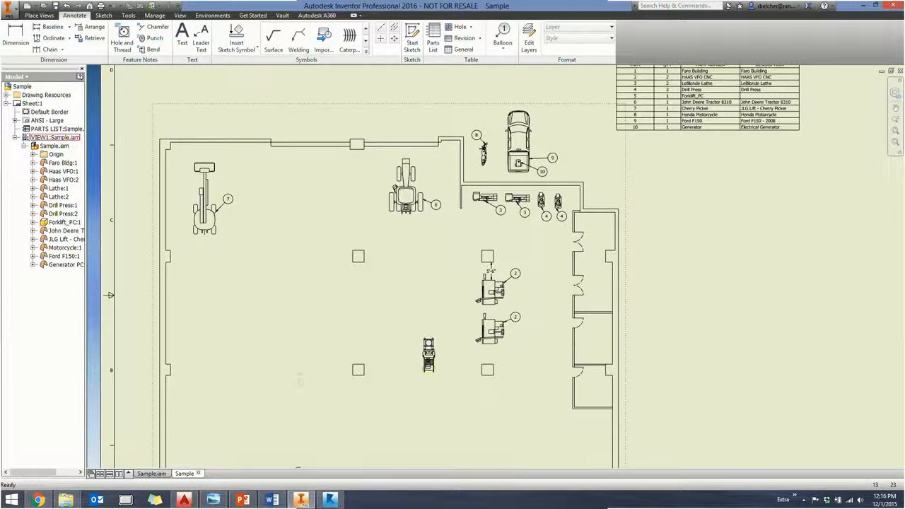
- Relaunch Navisworks Manage 2016 without reloading the auto-saved file and open the recent Sample.iam
mouse_move(903, 106)
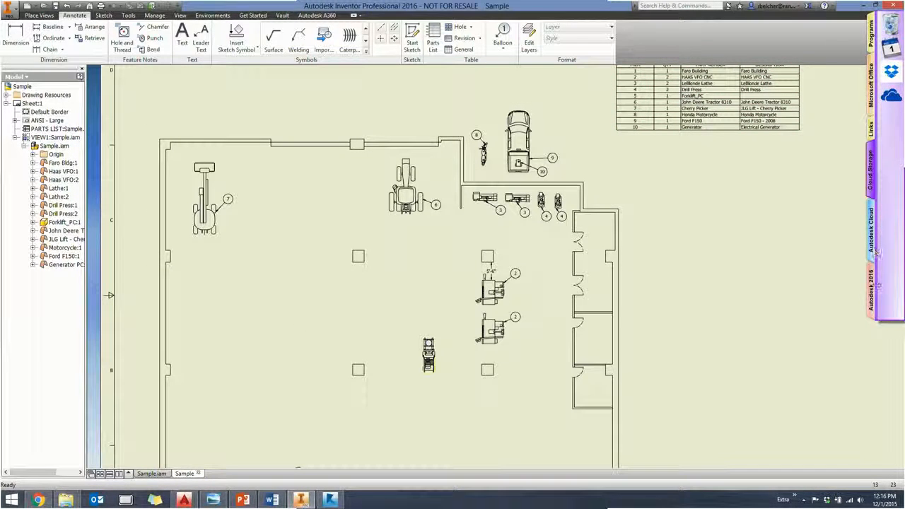
left_click(875, 289)
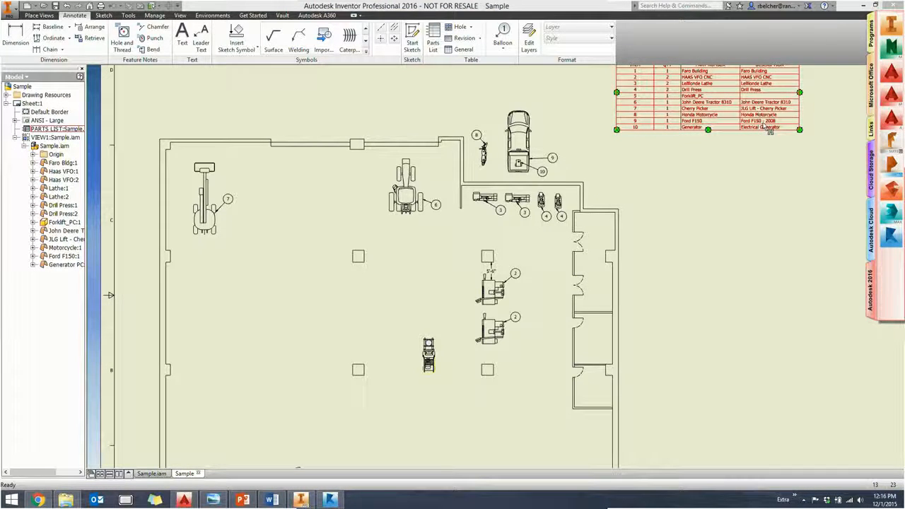
left_click(547, 295)
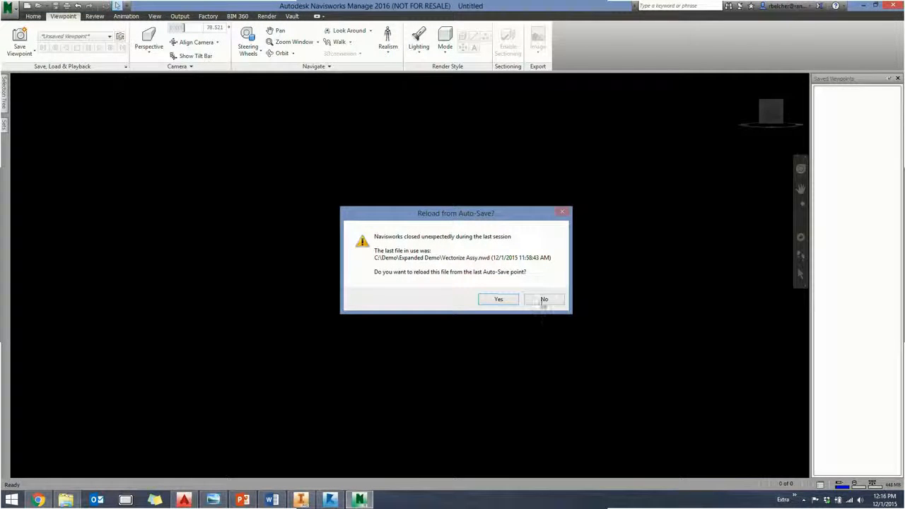
left_click(544, 299)
left_click(8, 8)
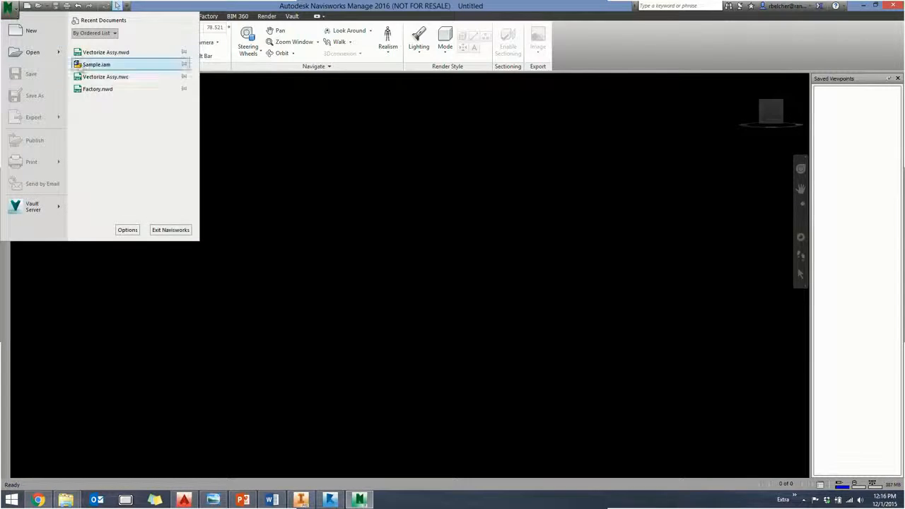
left_click(97, 64)
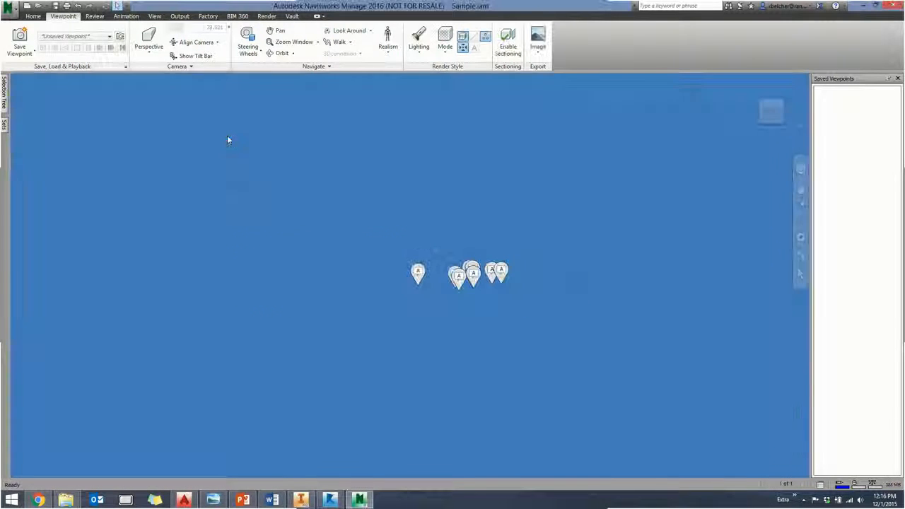
- Examine the scanned building from outside and the point clouds of the two Haas machines up close
middle_click_drag(253, 187, 127, 215, "shift")
middle_click_drag(504, 368, 290, 333, "shift")
middle_click_drag(615, 337, 533, 307)
scroll(456, 371, "up", 10)
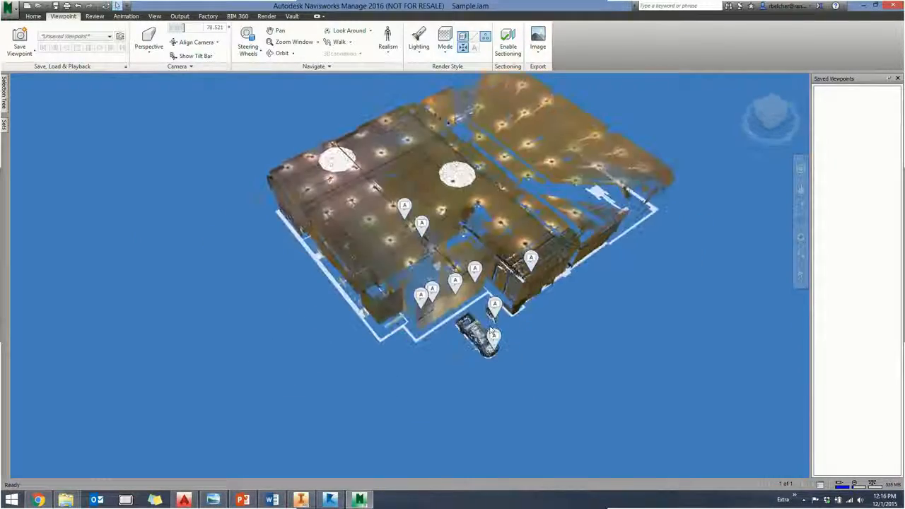
middle_click_drag(454, 386, 445, 309, "shift")
scroll(367, 303, "up", 5)
middle_click_drag(564, 372, 739, 361, "shift")
middle_click_drag(510, 339, 697, 235)
middle_click_drag(372, 332, 585, 222, "shift")
middle_click_drag(495, 276, 480, 270, "shift")
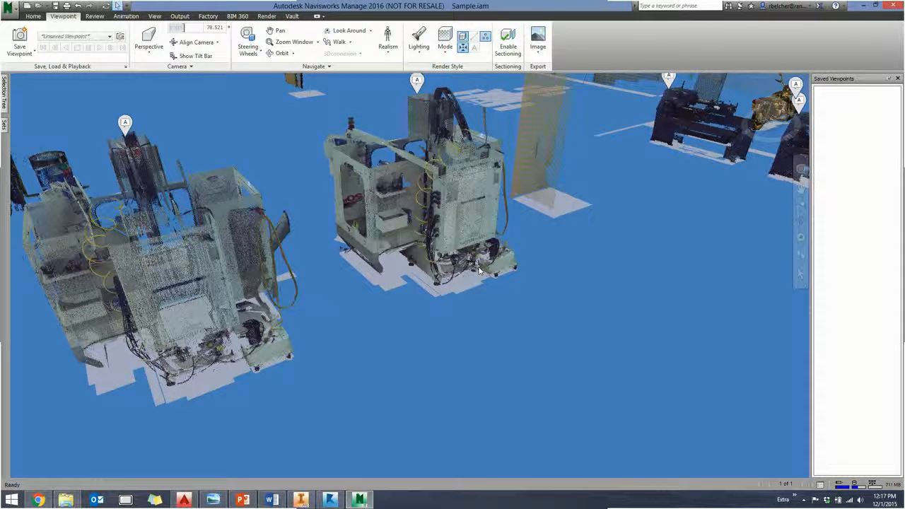
middle_click_drag(418, 211, 479, 179)
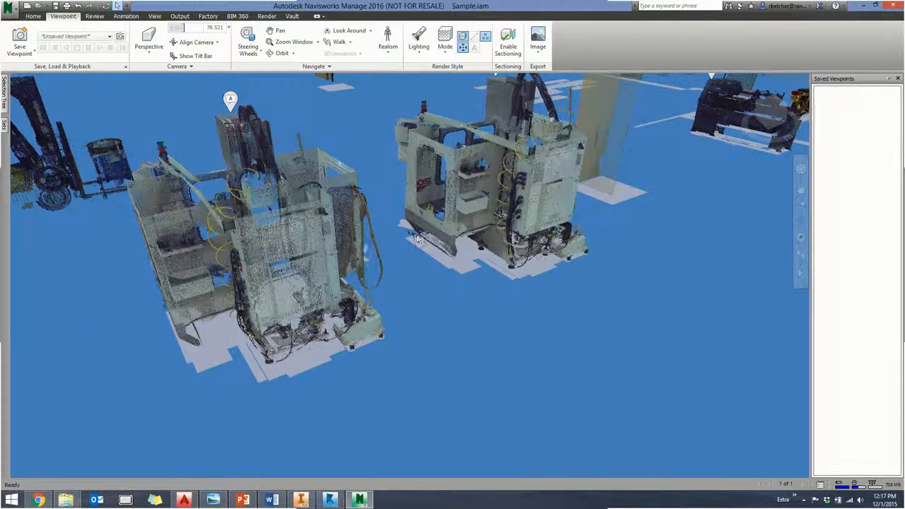
scroll(432, 265, "up", 3)
scroll(433, 266, "down", 4)
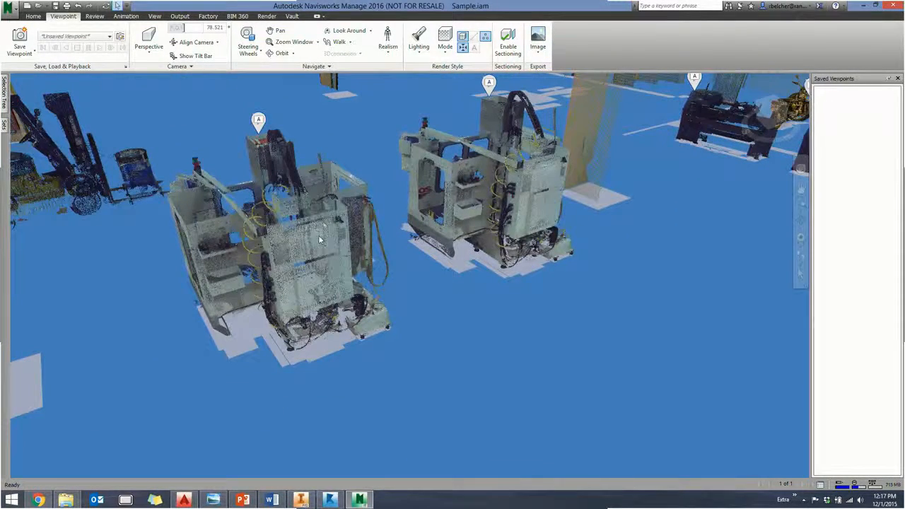
- Inspect the nearer Haas machine's point cloud, and switch to Inventor to review the building floor plan in the Sample drawing
mouse_move(320, 241)
scroll(319, 237, "up", 3)
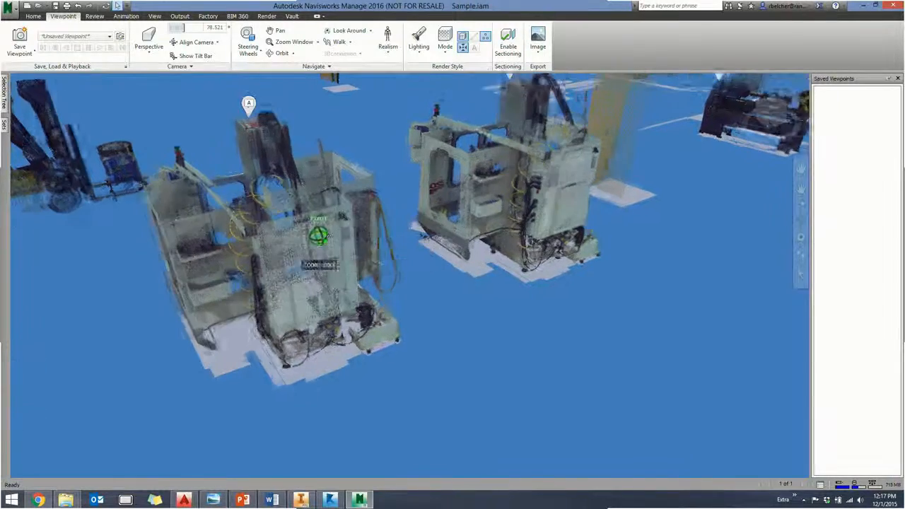
scroll(319, 235, "down", 3)
left_click(310, 502)
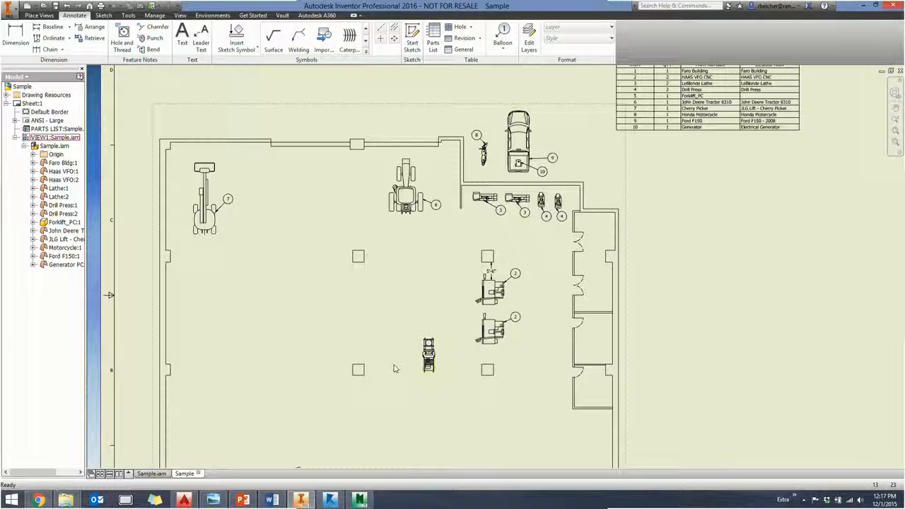
mouse_move(382, 266)
middle_mouse_down()
mouse_move(365, 213)
mouse_move(369, 219)
middle_mouse_up()
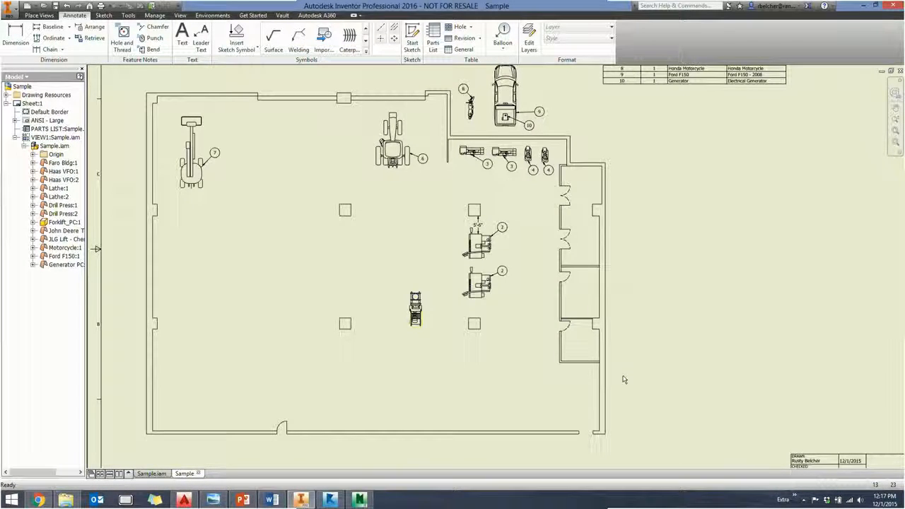
- Bring up the Sample.iam assembly and examine the entire factory layout with its point cloud assets
left_click(152, 474)
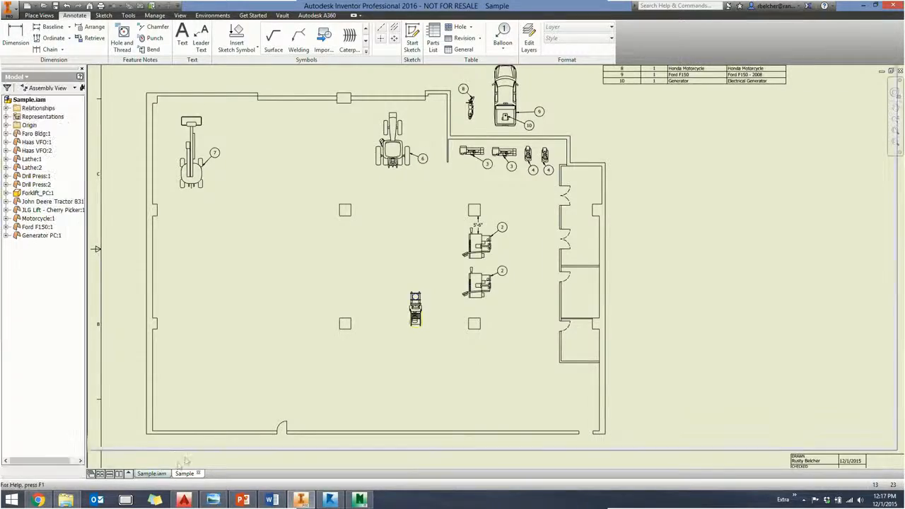
scroll(418, 295, "down", 6)
middle_click_drag(417, 295, 643, 393)
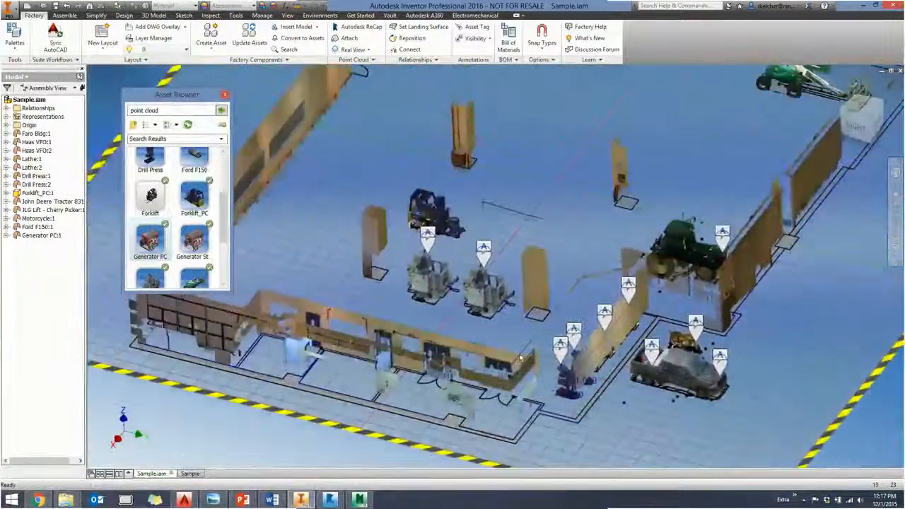
scroll(523, 351, "down", 3)
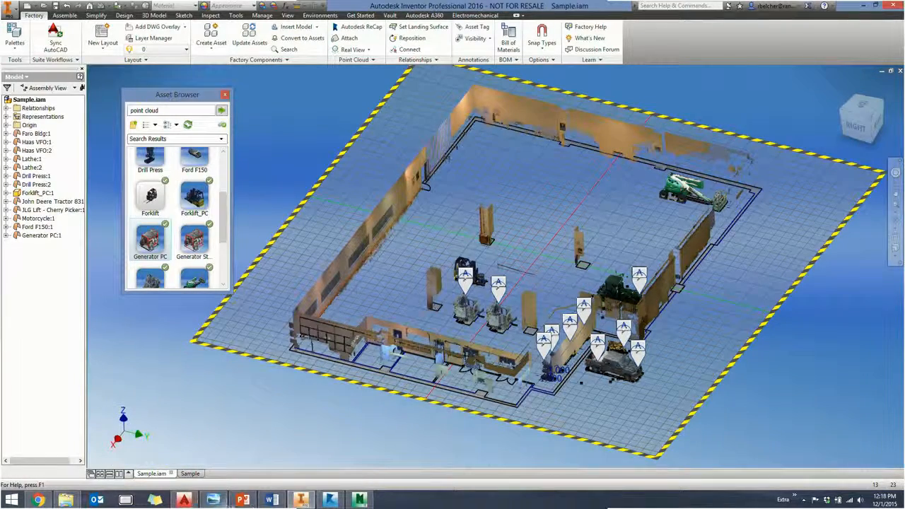
- Switch to the PowerPoint slide show and advance to the slide on pros and cons of point cloud assets
left_click(243, 501)
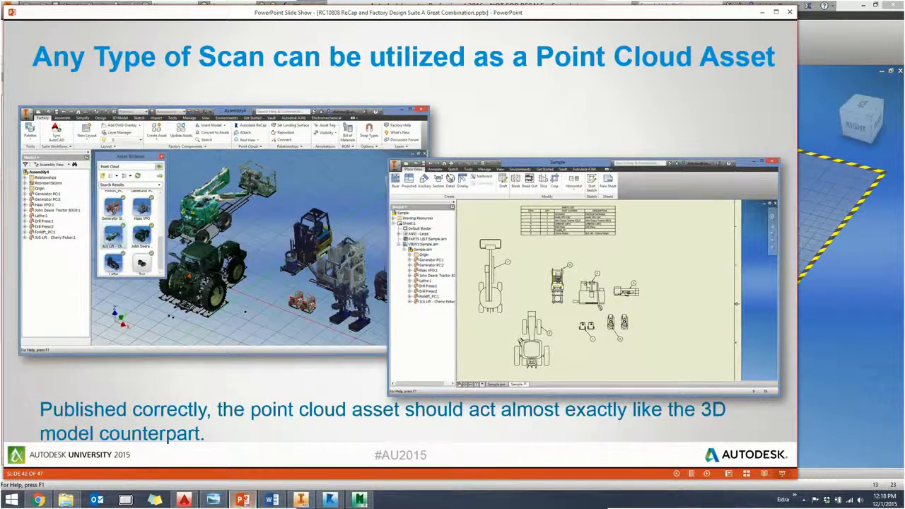
left_click(300, 352)
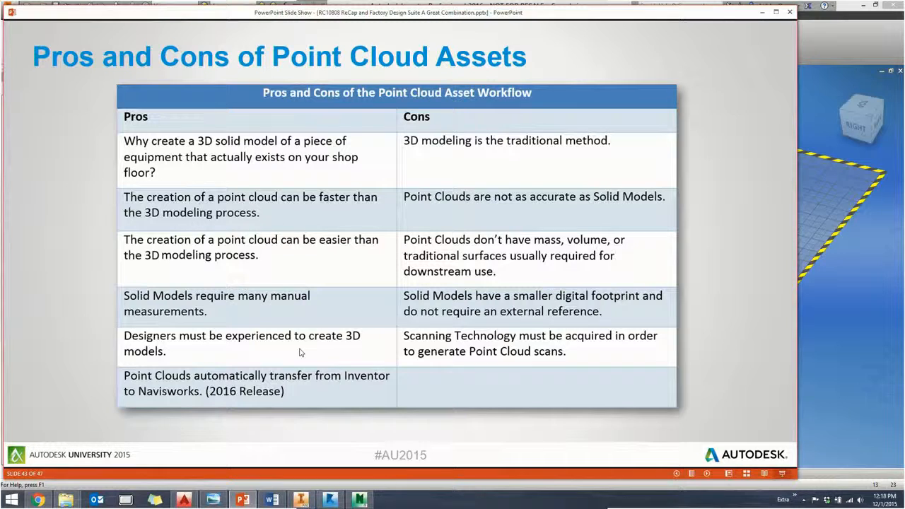